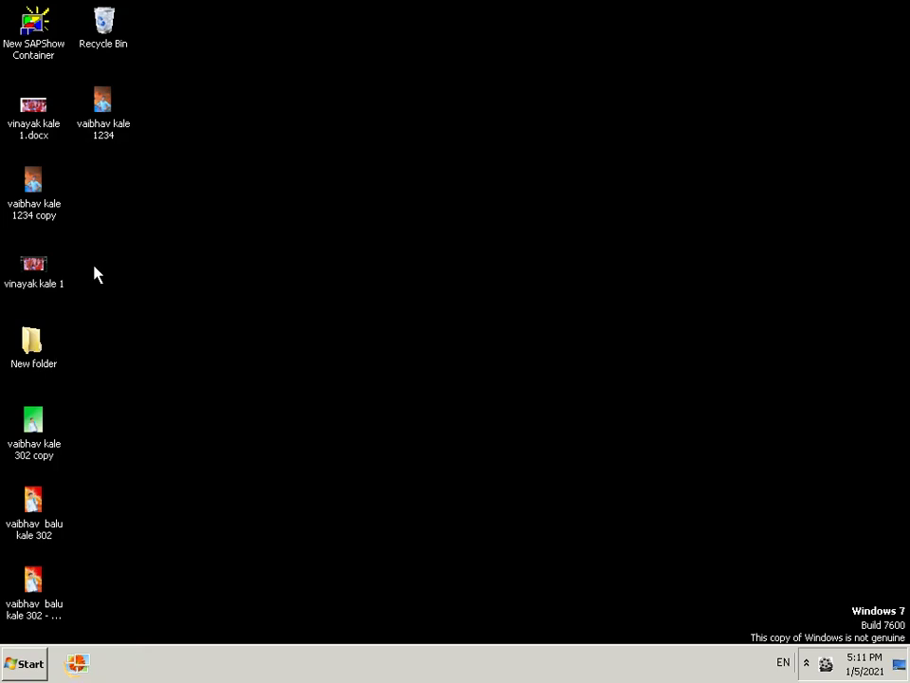
Launch Word 2013 from the Start menu, dismiss activation, and create a blank document
left_click(7, 659)
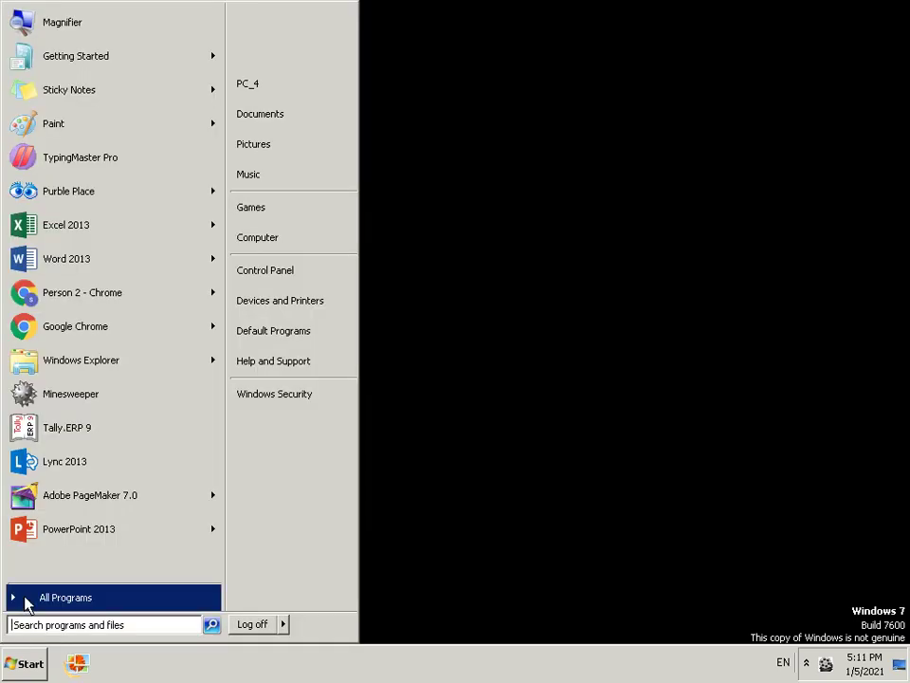
left_click(138, 270)
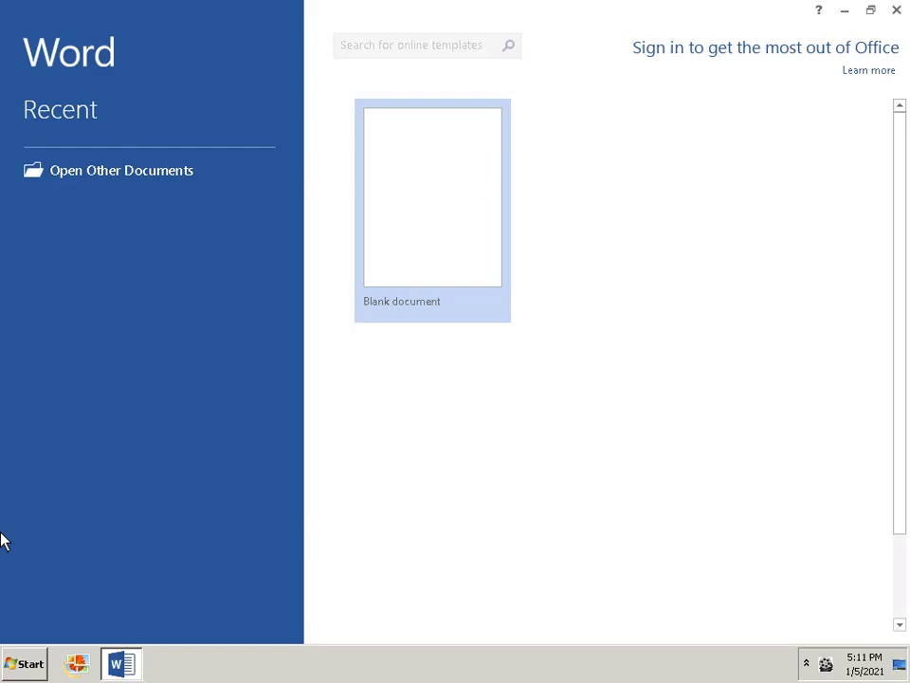
left_click(632, 498)
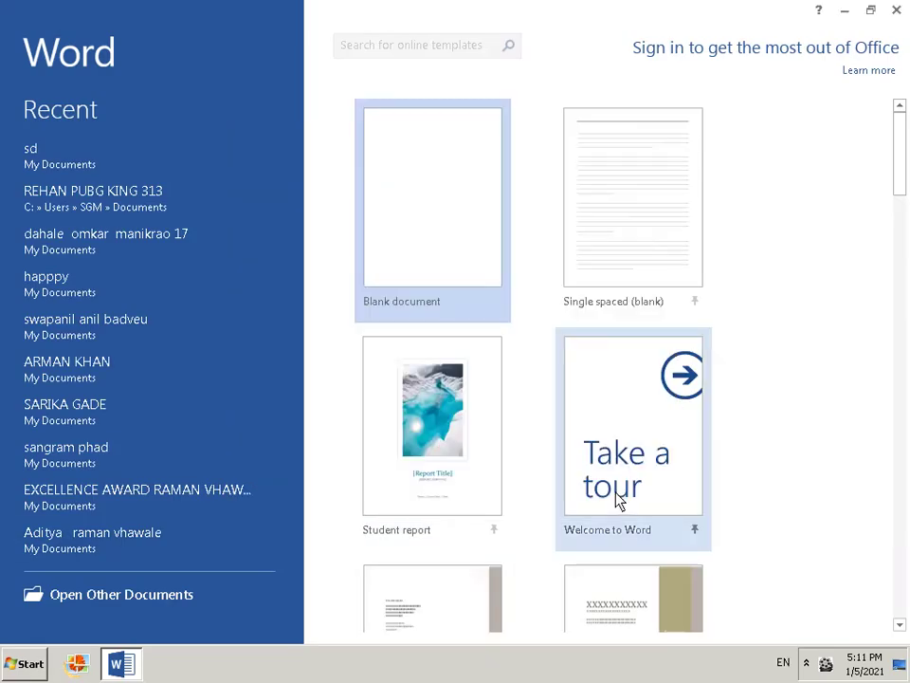
left_click(448, 248)
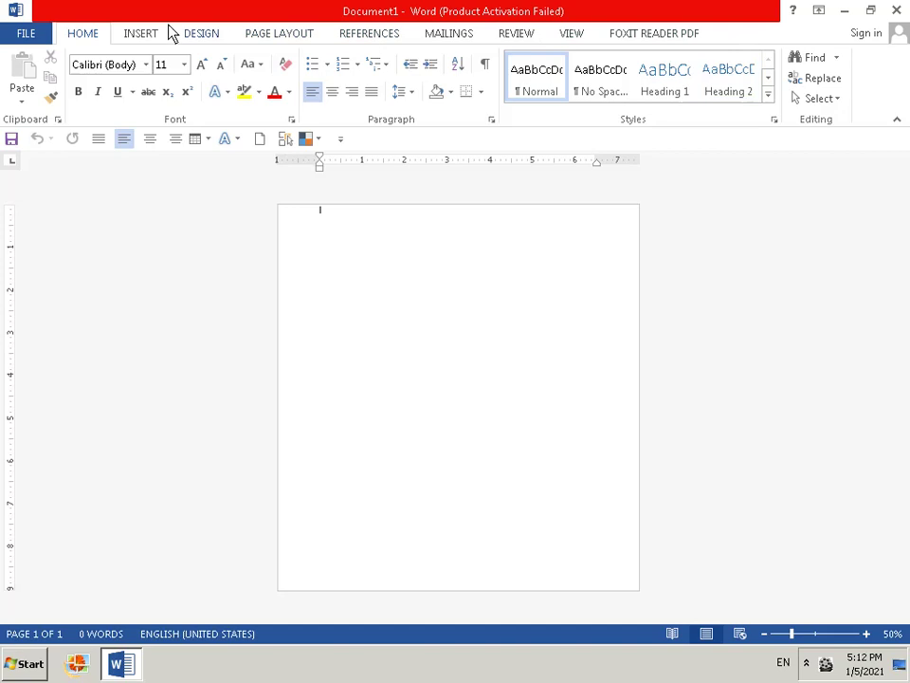
Open Page Borders from the DESIGN tab and expand the Art pattern list
left_click(204, 36)
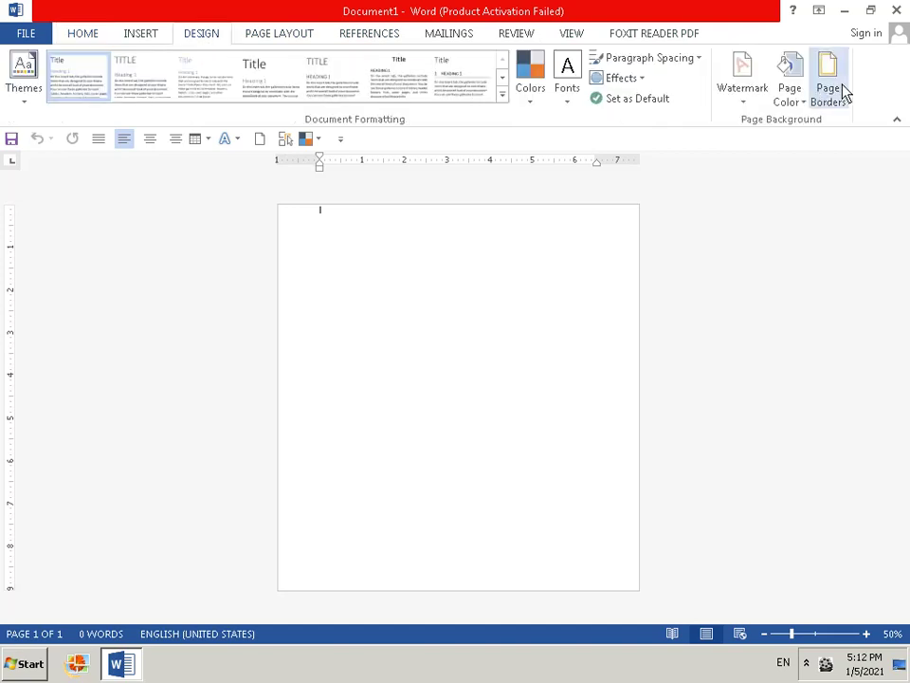
left_click(791, 92)
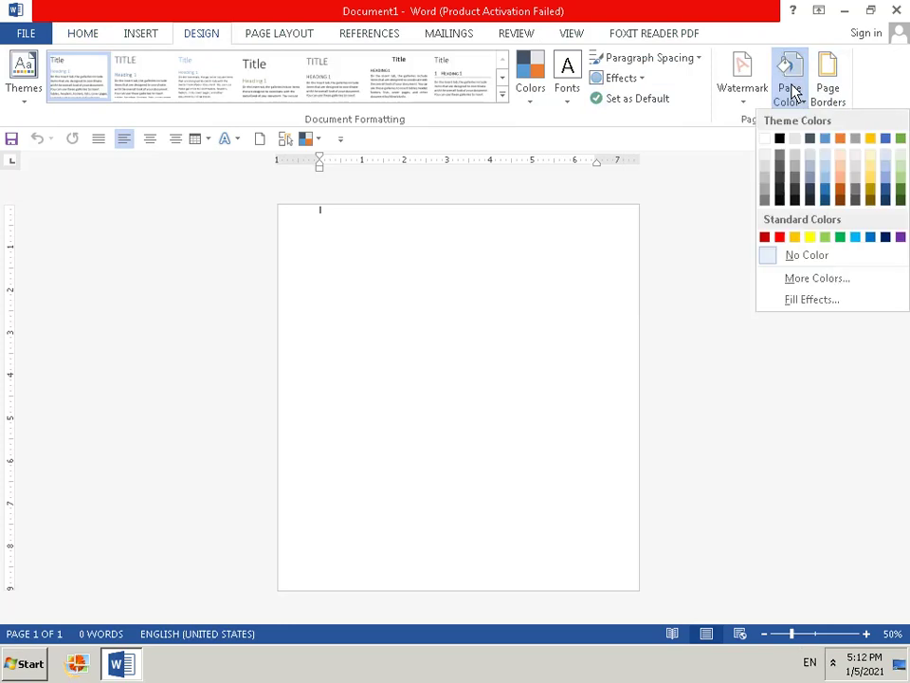
left_click(835, 95)
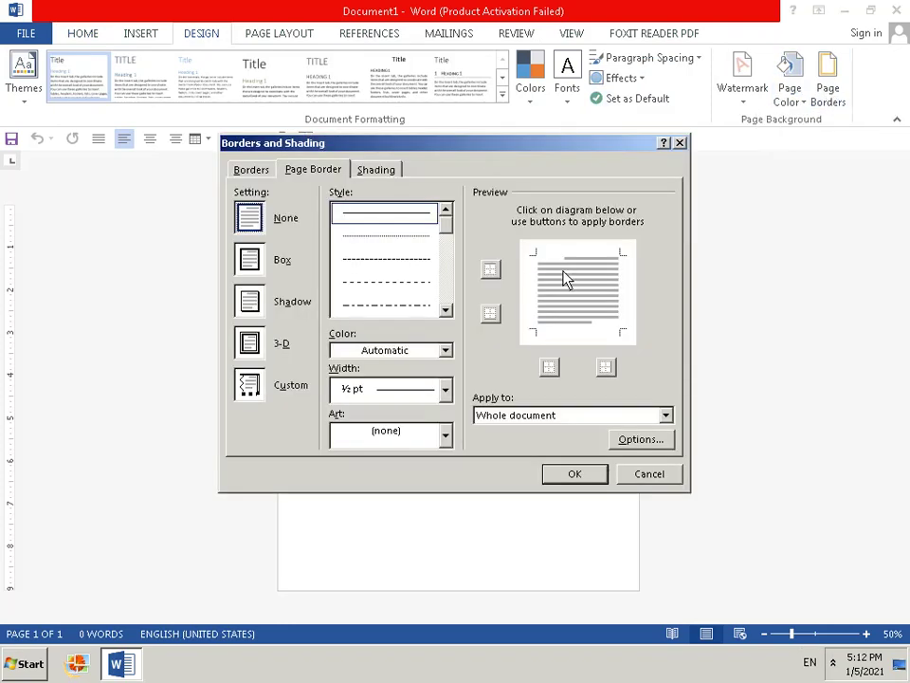
left_click(447, 438)
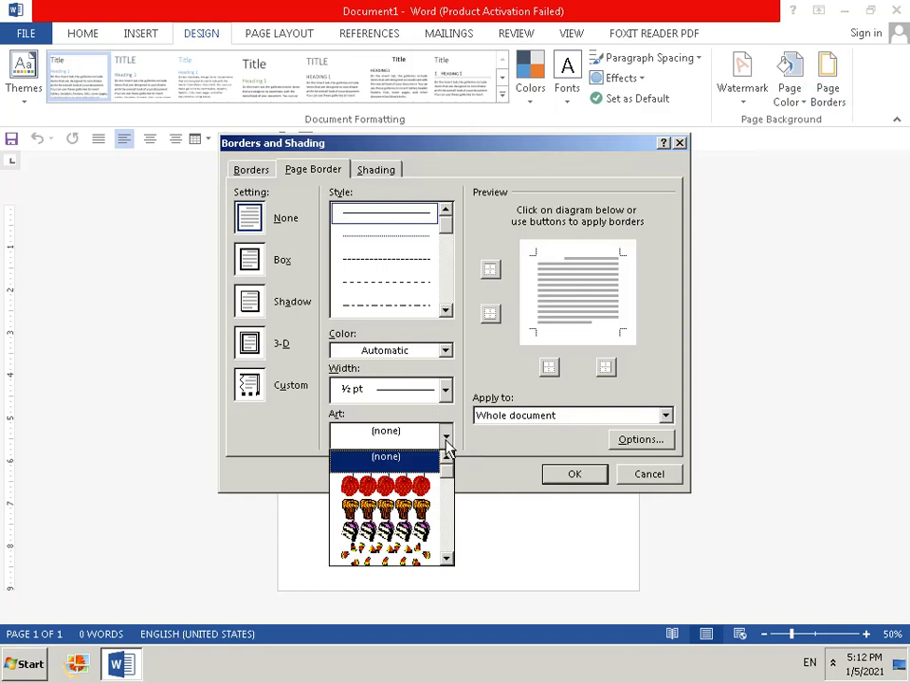
Scroll down the Art list and pick the 31 pt poinsettia border
left_click(447, 558)
left_click(447, 557)
left_click(447, 558)
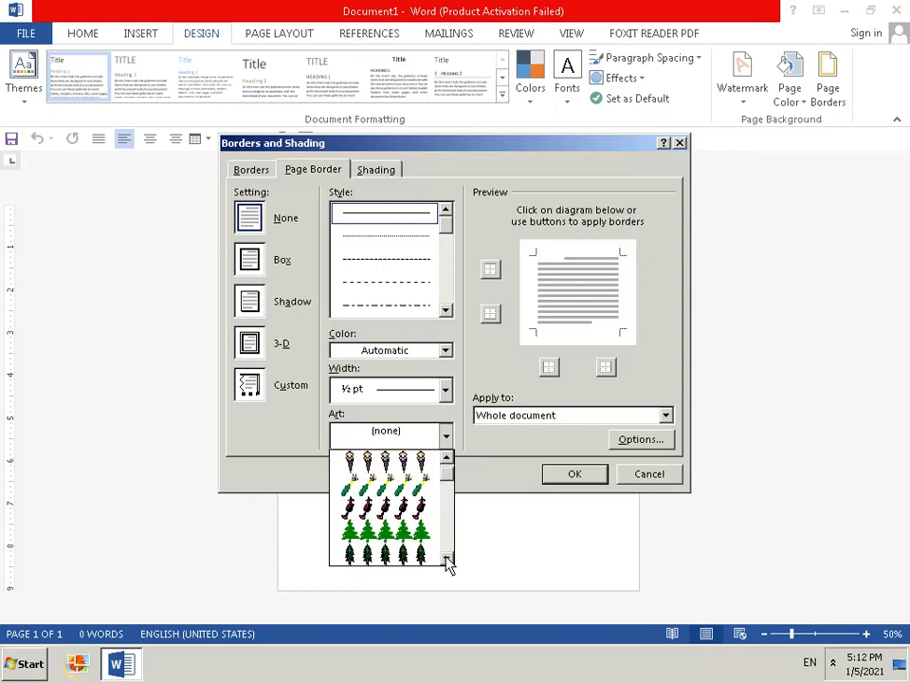
left_click(447, 558)
left_click(447, 557)
left_click(447, 558)
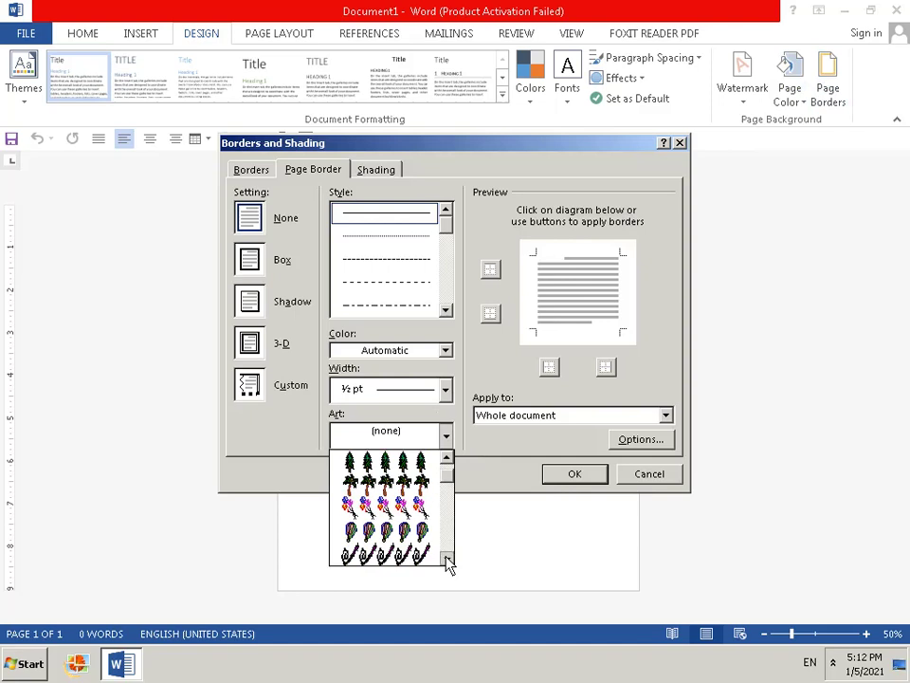
left_click(446, 557)
left_click(447, 558)
left_click(447, 557)
left_click(447, 558)
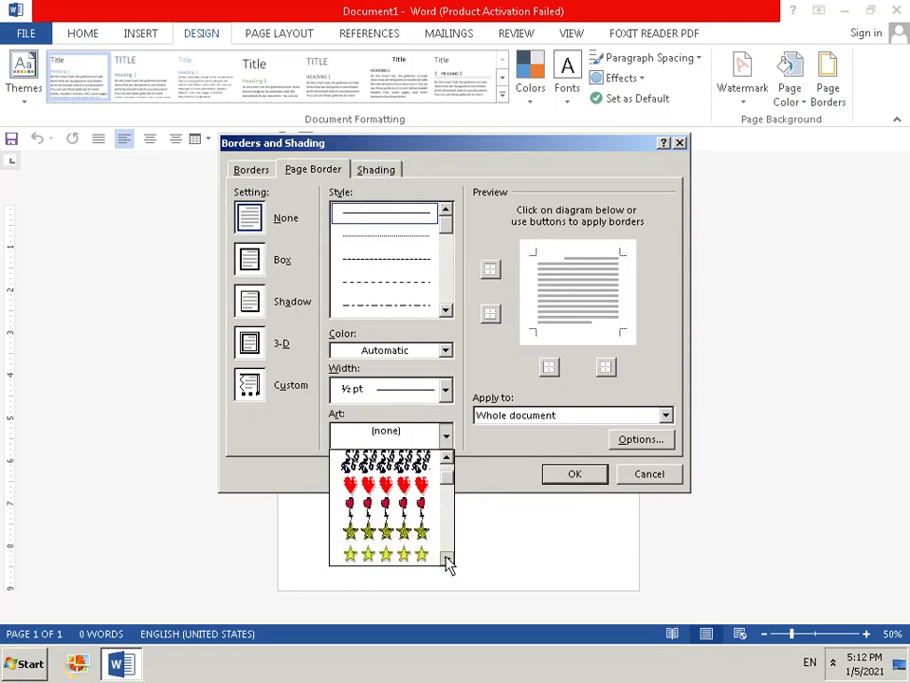
left_click(447, 558)
left_click(447, 558)
left_click(447, 557)
left_click(447, 558)
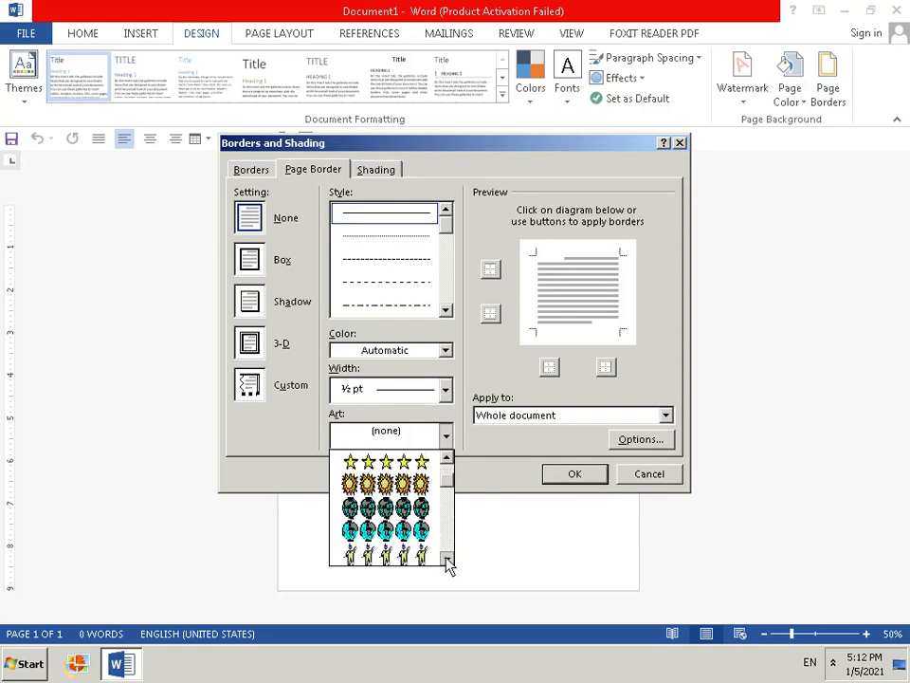
left_click(447, 557)
left_click(446, 558)
left_click(446, 558)
left_click(446, 557)
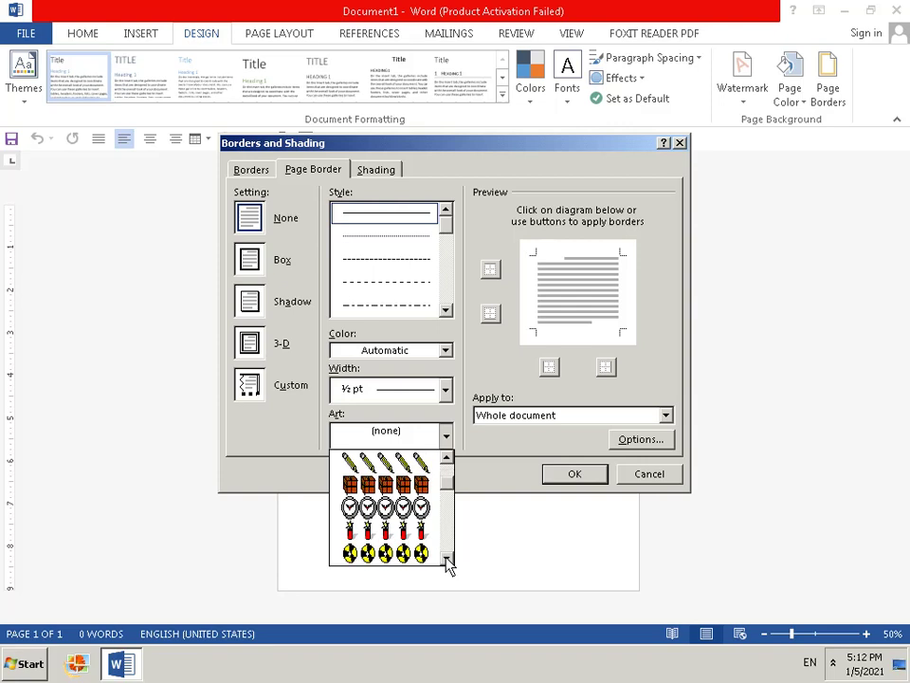
left_click(447, 557)
left_click(446, 557)
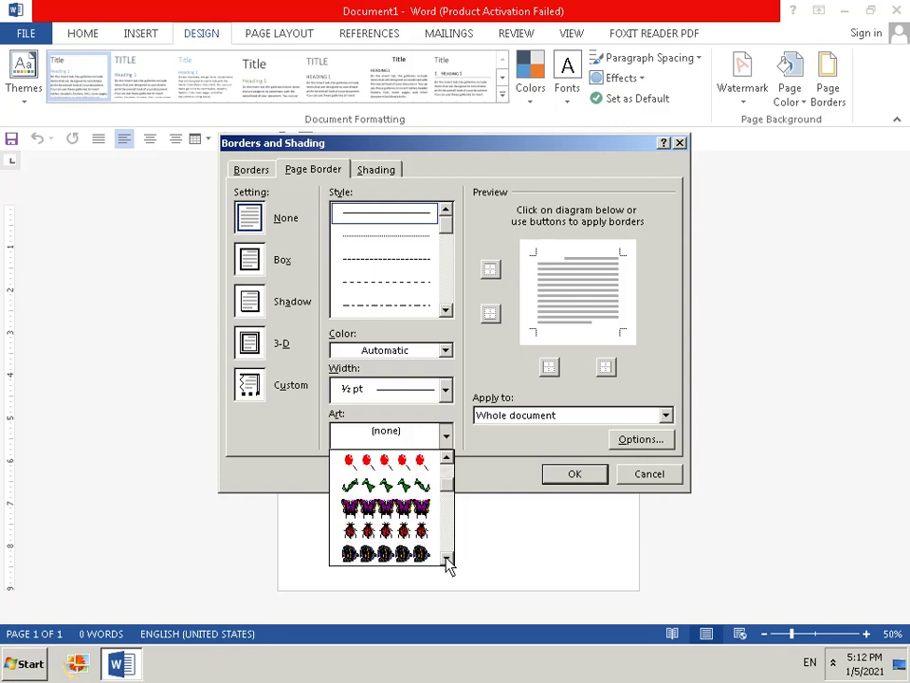
left_click(447, 558)
left_click(447, 557)
left_click(446, 557)
left_click(446, 558)
left_click(447, 558)
left_click(446, 557)
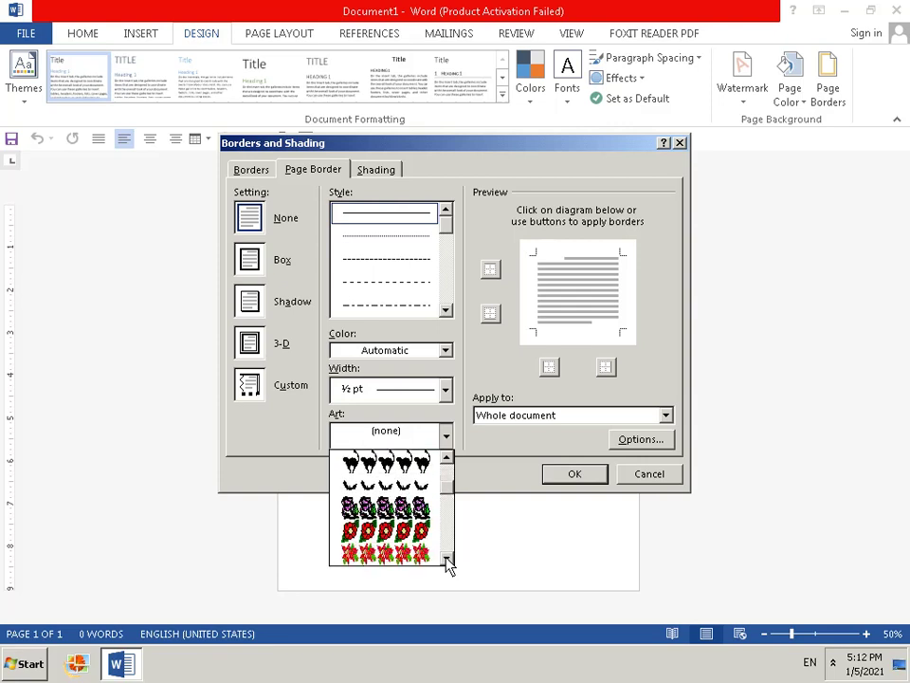
left_click(364, 559)
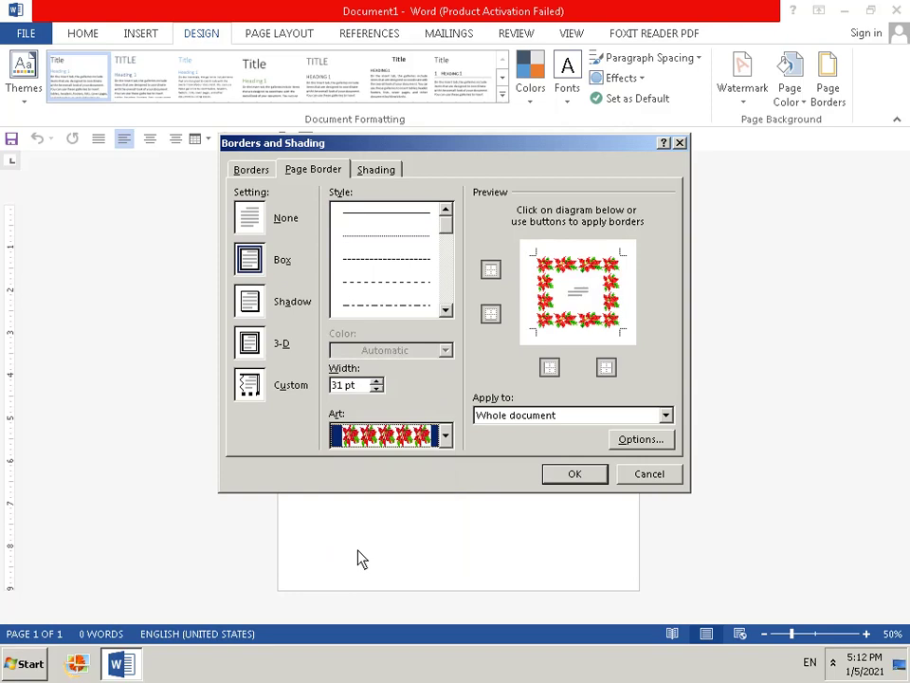
Apply the poinsettia border to the page and zoom in with the status-bar slider
left_click(576, 475)
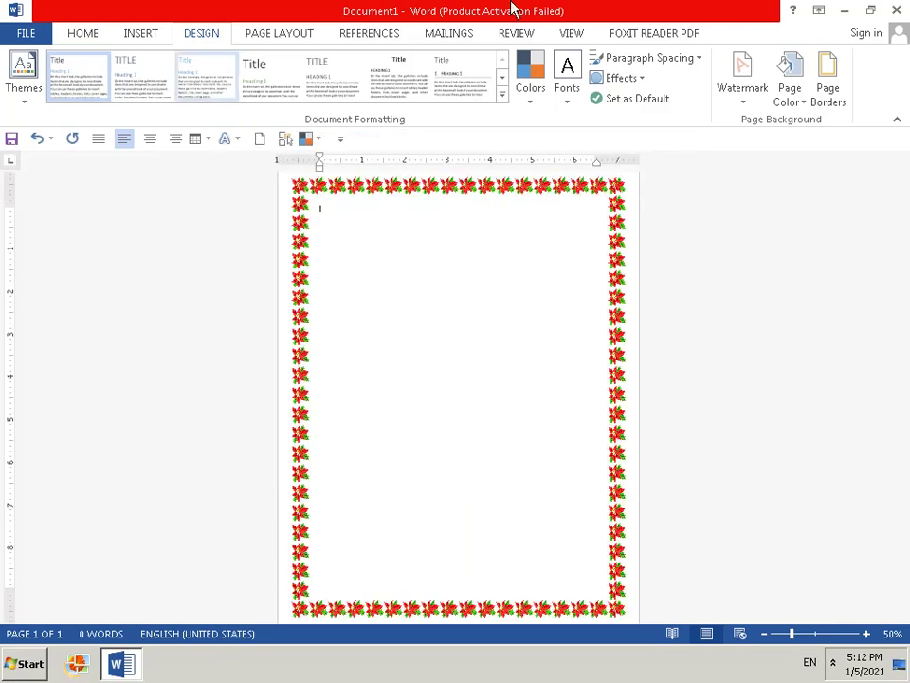
right_click(583, 396)
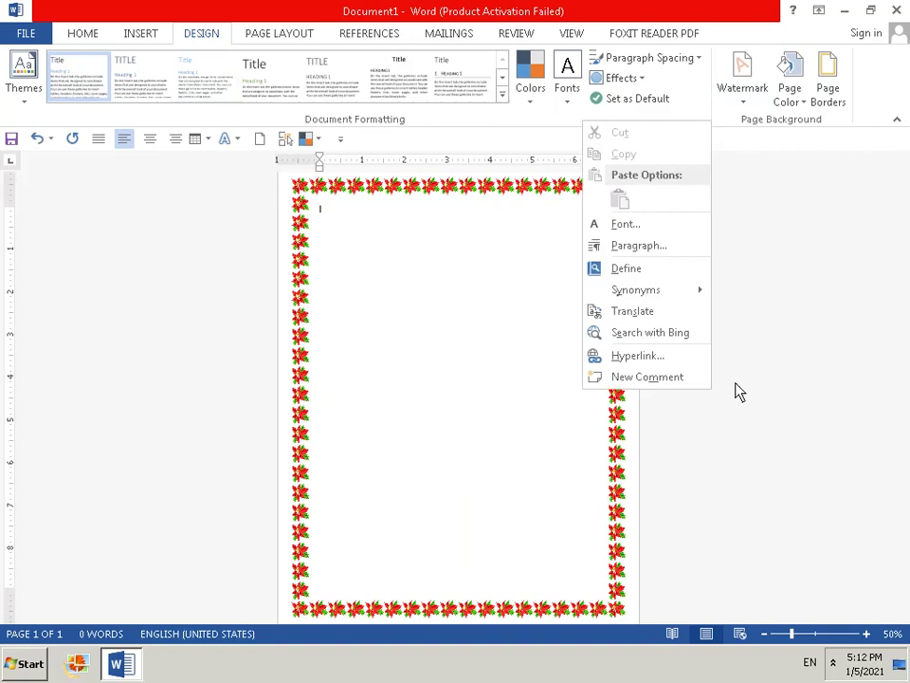
left_click(805, 394)
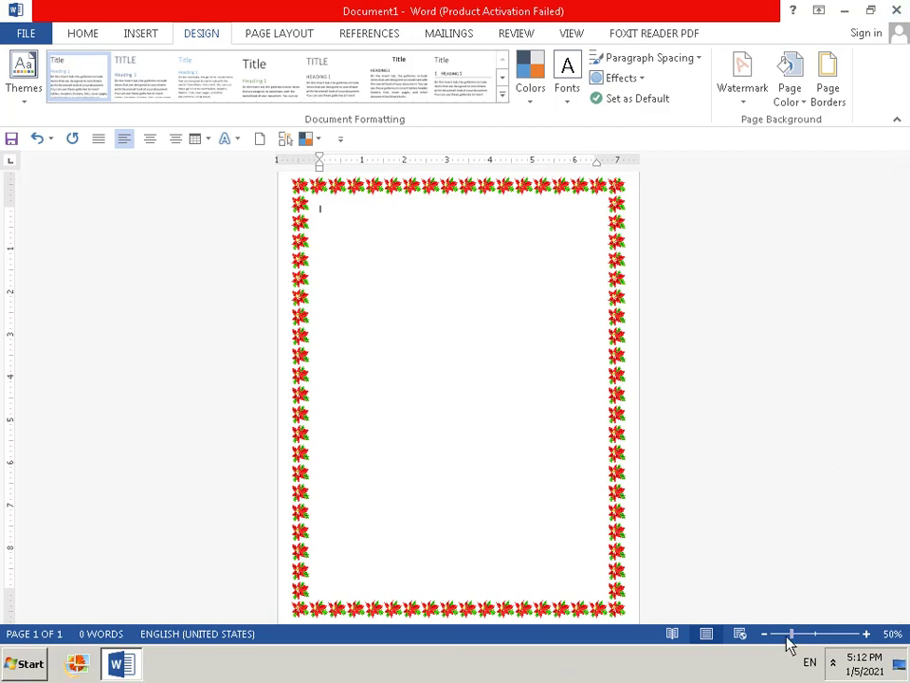
left_click_drag(791, 633, 821, 645)
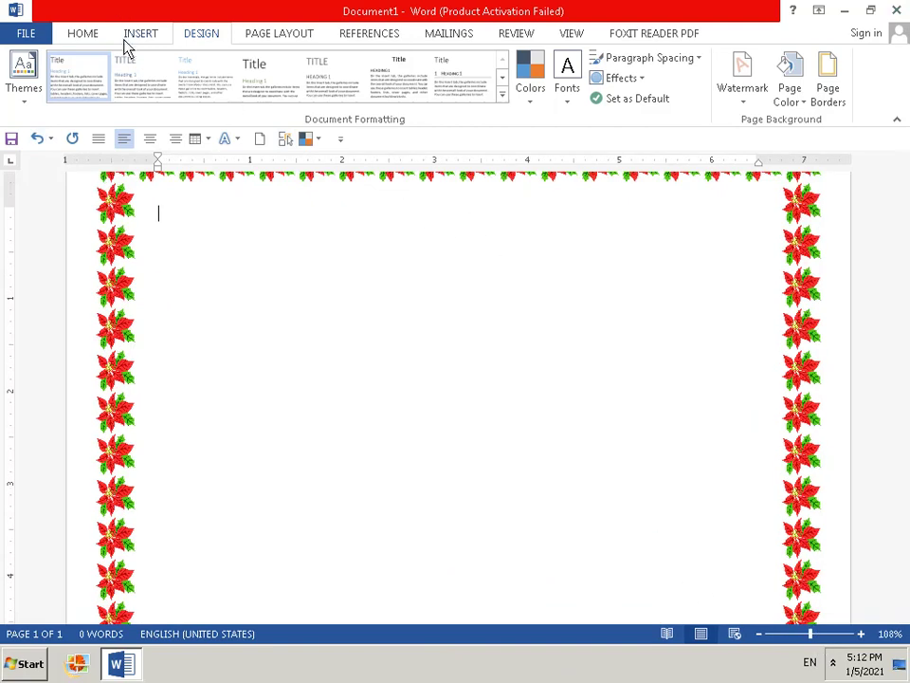
Set the font size to 20 and indent the first lines with tabs
left_click(95, 36)
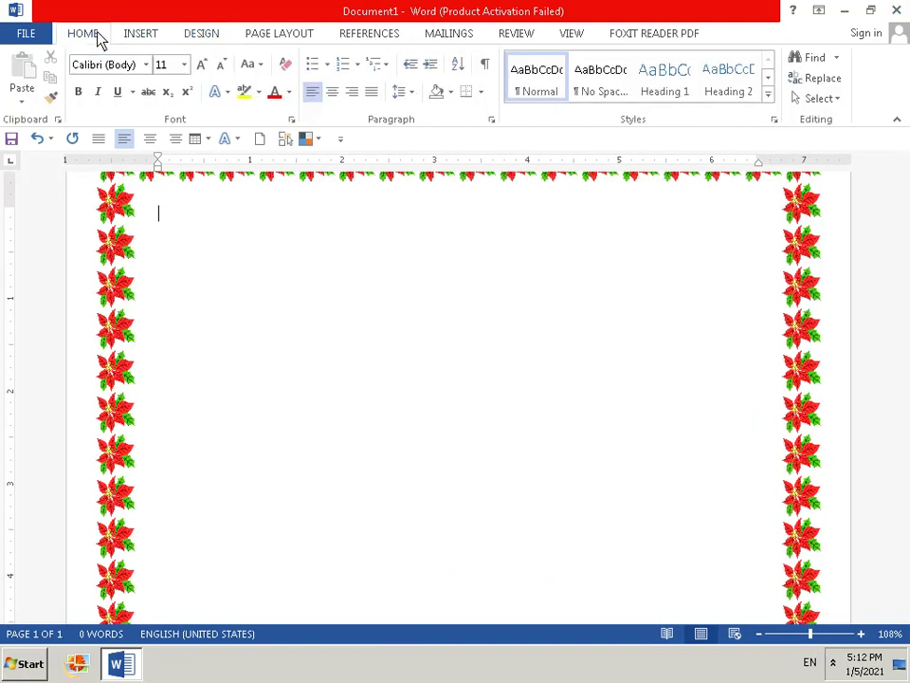
left_click(185, 67)
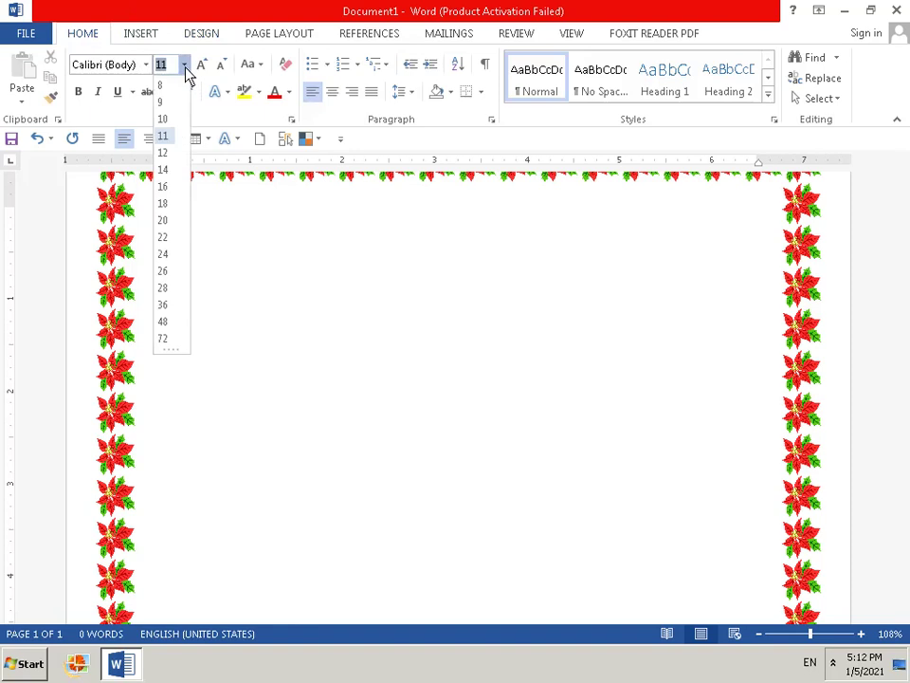
left_click(163, 220)
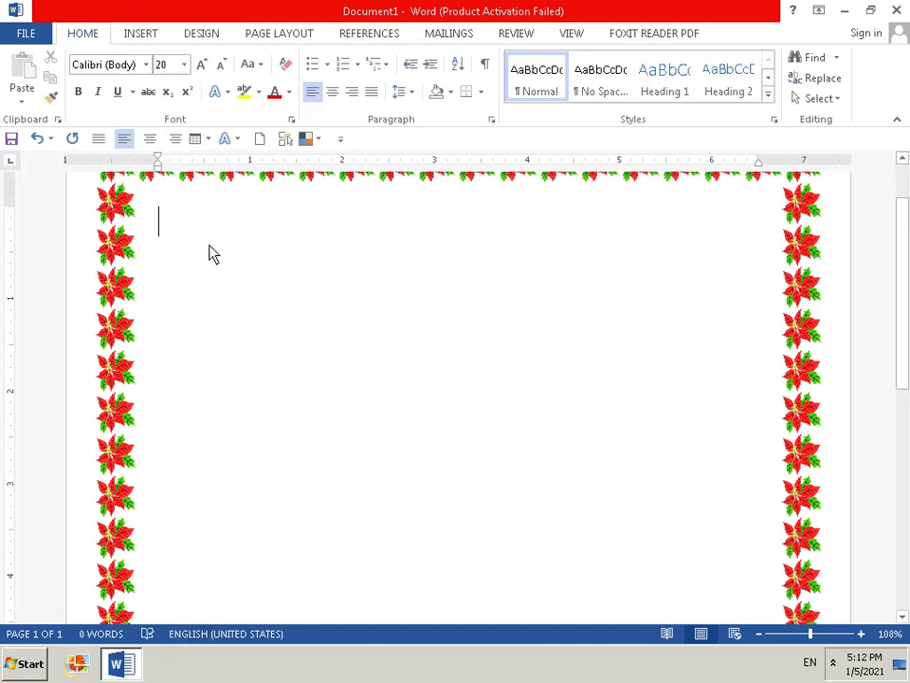
key("Tab")
key("Tab")
key("Tab")
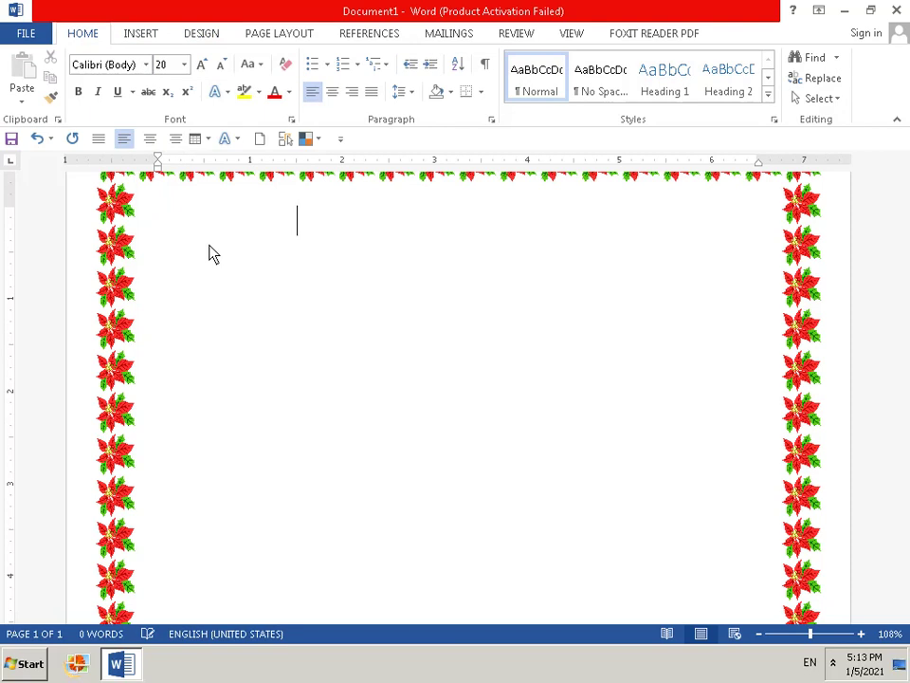
key("Tab")
key("Return")
key("Tab")
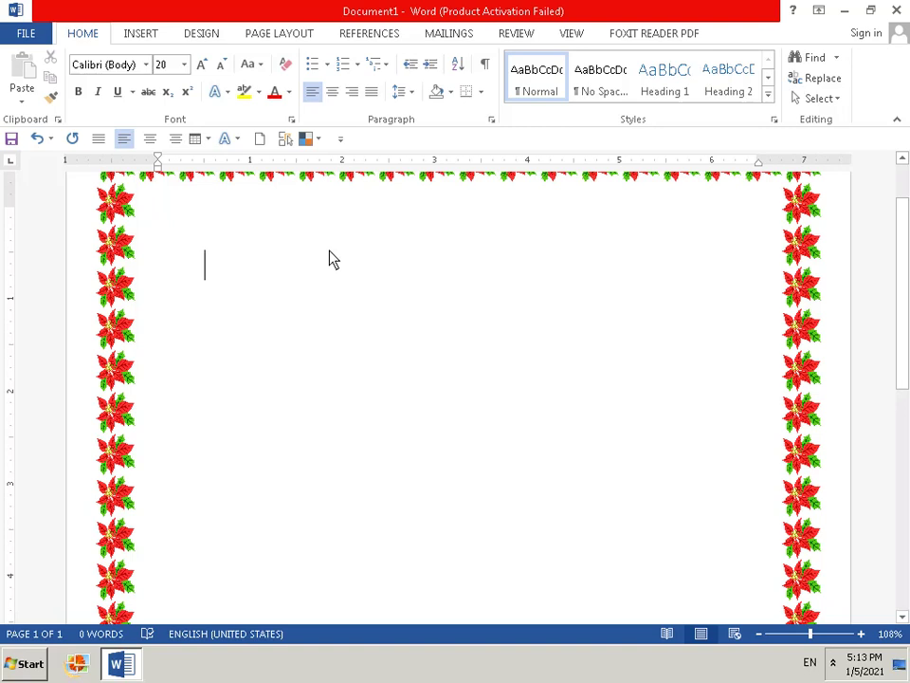
Type the heading 'Exacellence Award' and indent it one more tab stop
type("E")
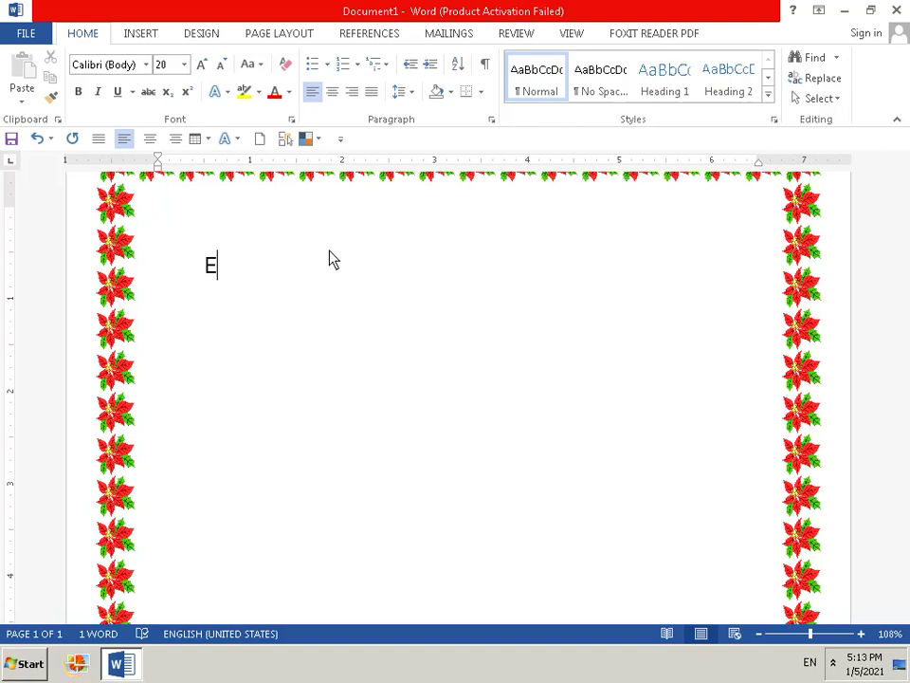
type("xa")
type("ce")
type("ll")
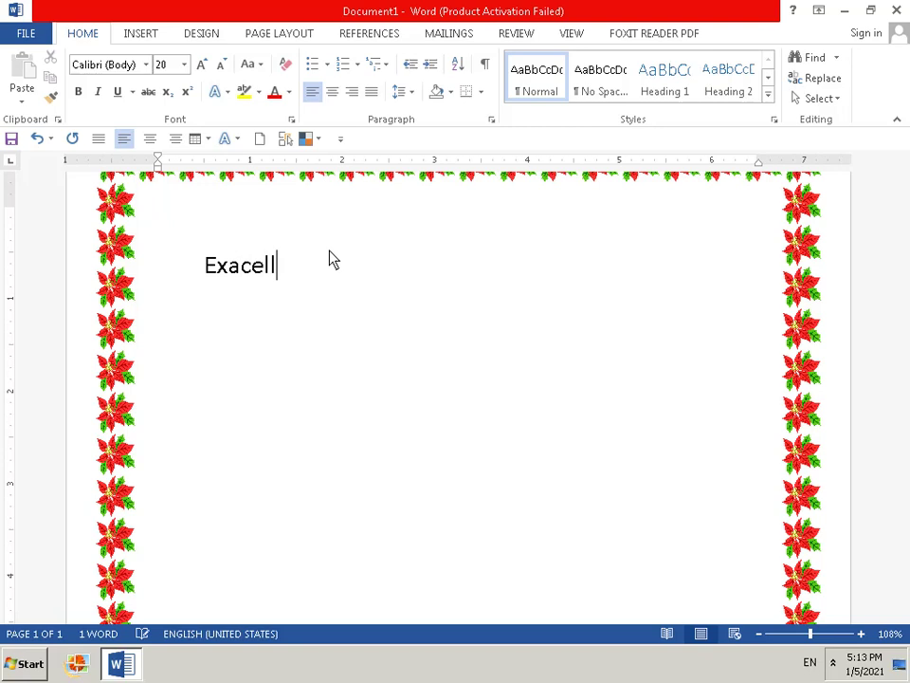
type("ec")
key("BackSpace")
type("nce")
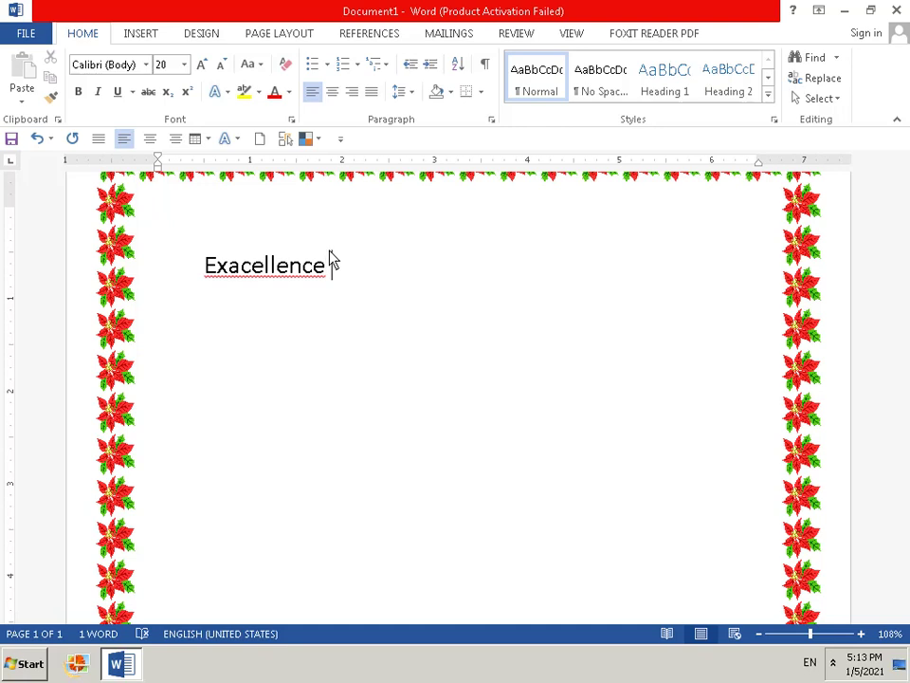
key("BackSpace")
type("A")
type("  A")
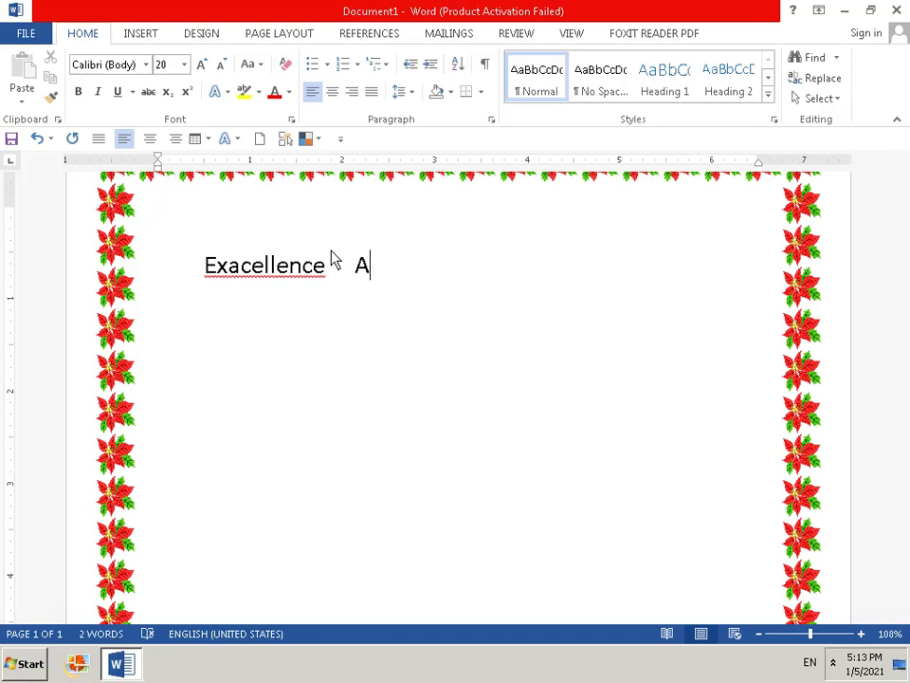
key("BackSpace")
key("BackSpace")
key("BackSpace")
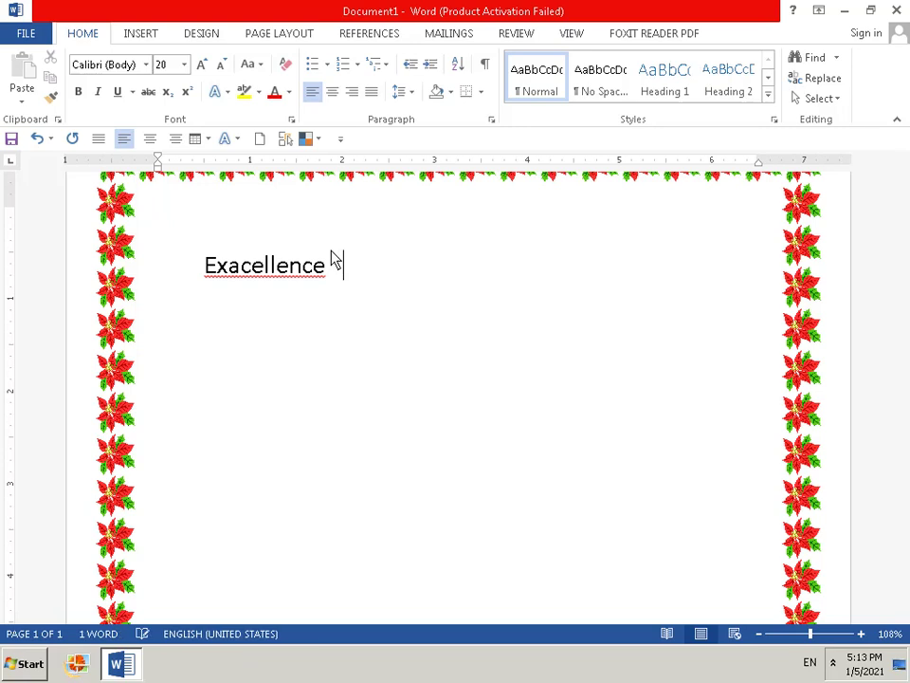
type("A")
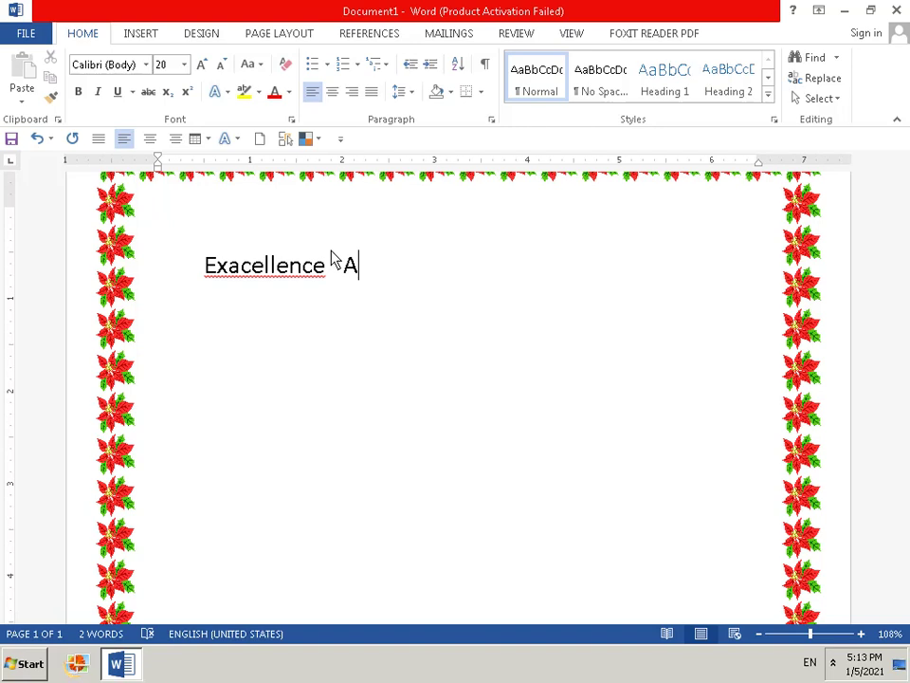
type("wa5rd")
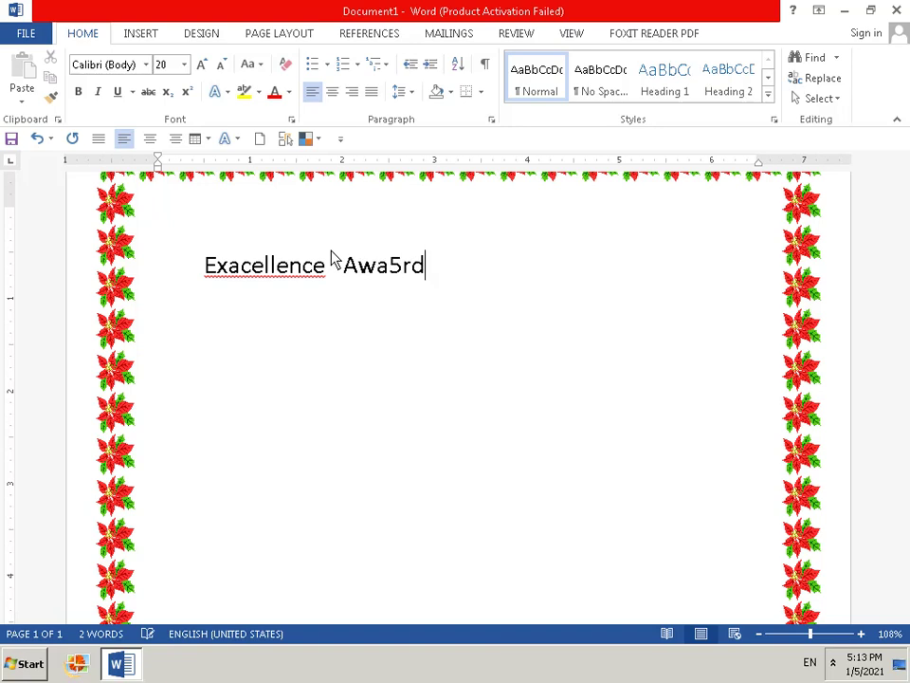
key("BackSpace")
key("BackSpace")
key("BackSpace")
type("rd")
left_click(181, 275)
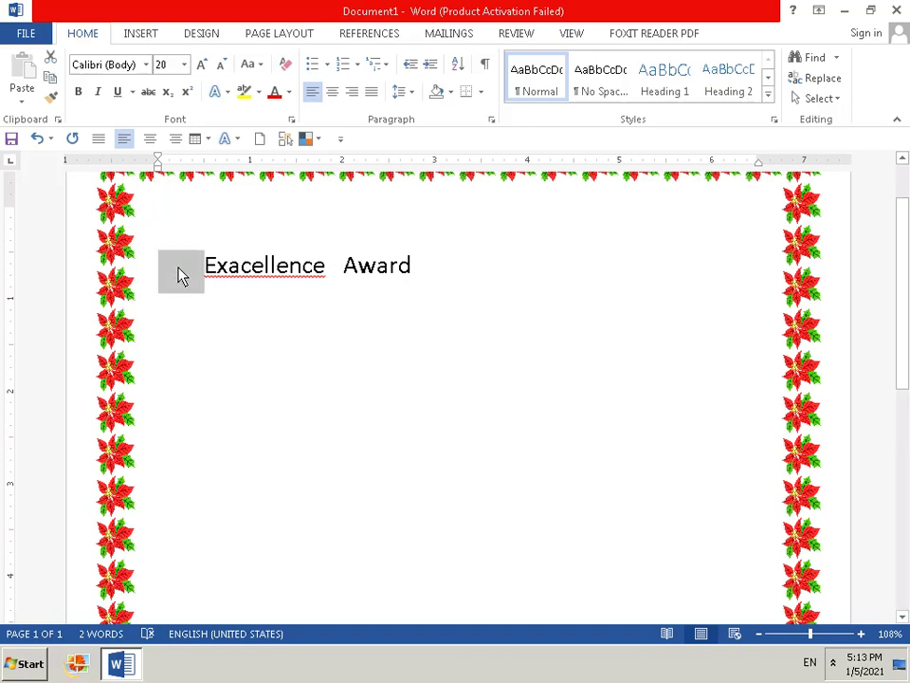
key("Tab")
key("Tab")
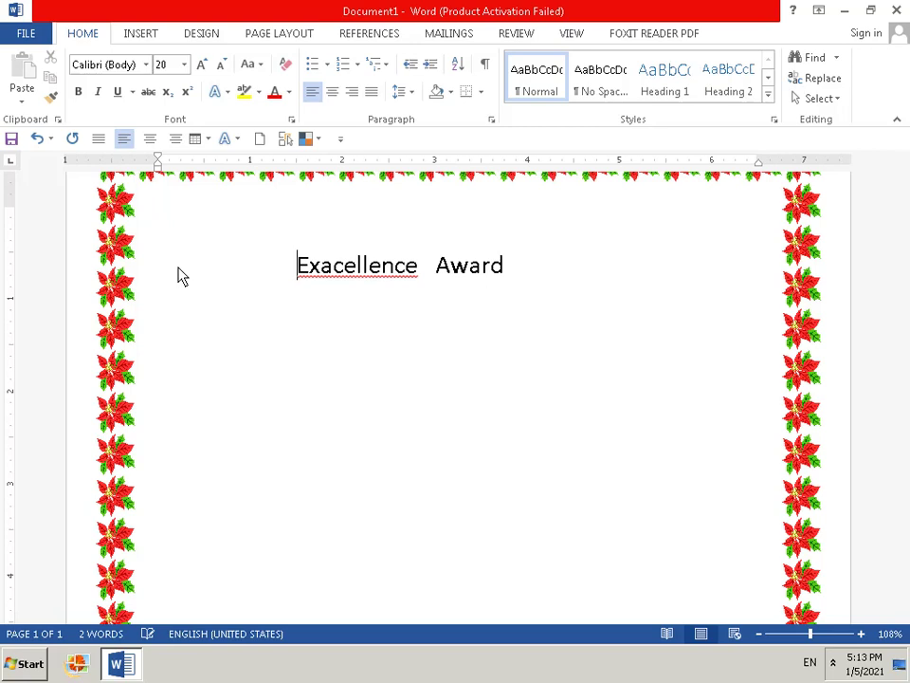
Format the 'Exacellence Award' heading as 36 pt Blackadder ITC
left_click_drag(180, 275, 541, 260)
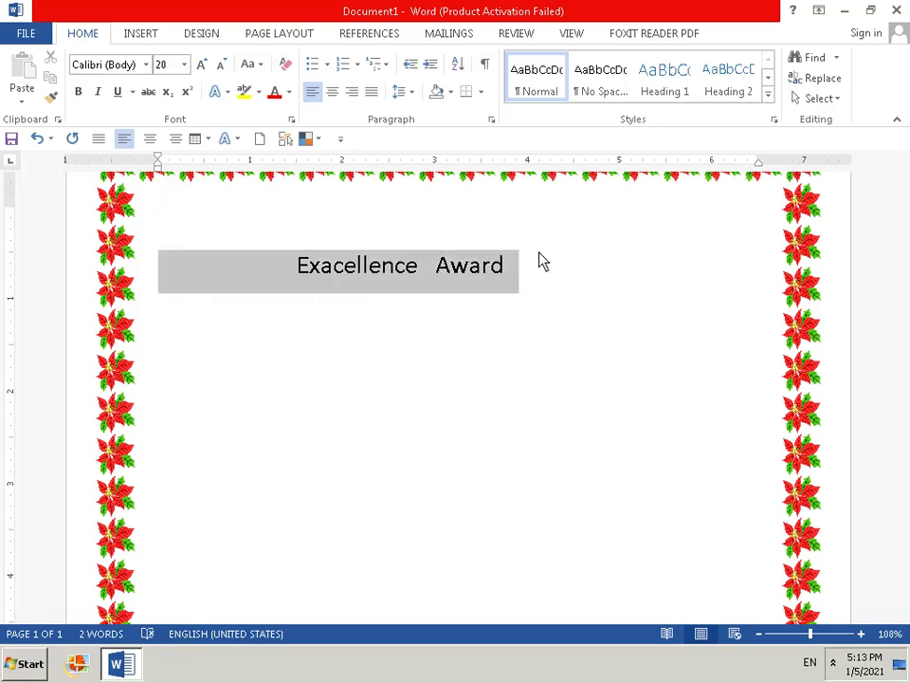
left_click(186, 65)
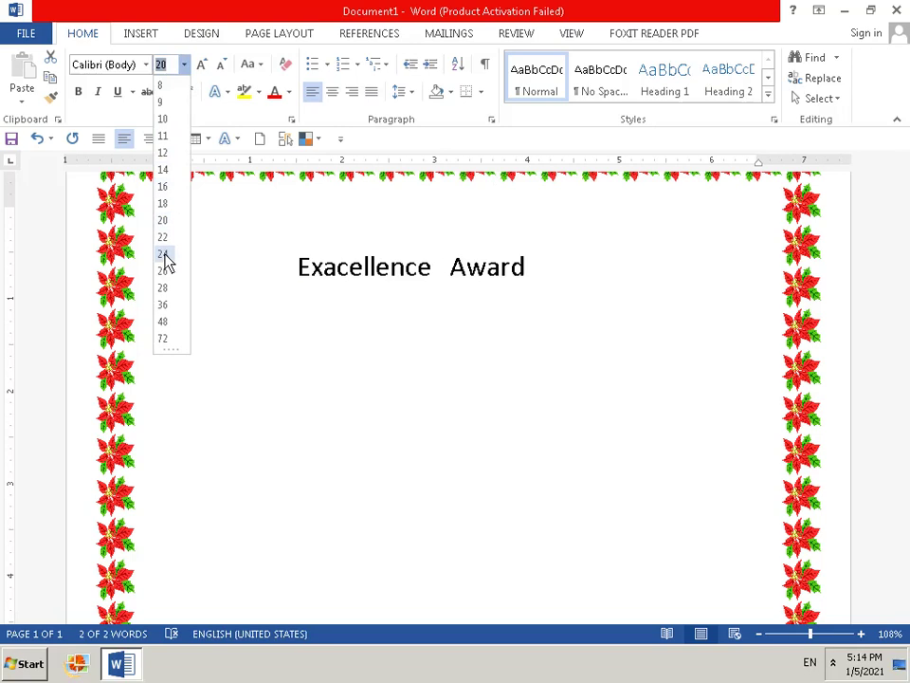
left_click(162, 308)
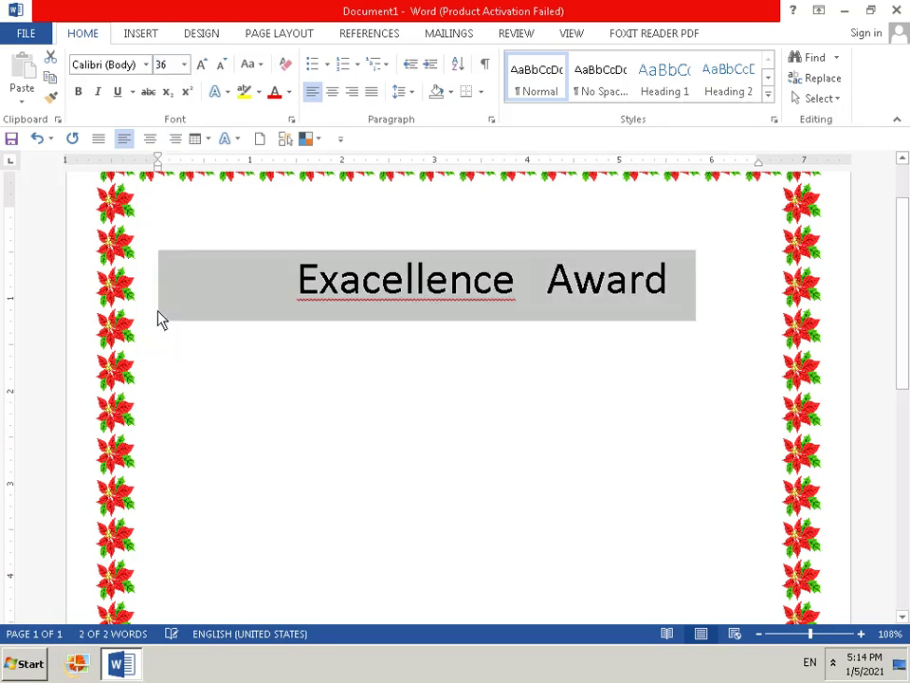
left_click(148, 67)
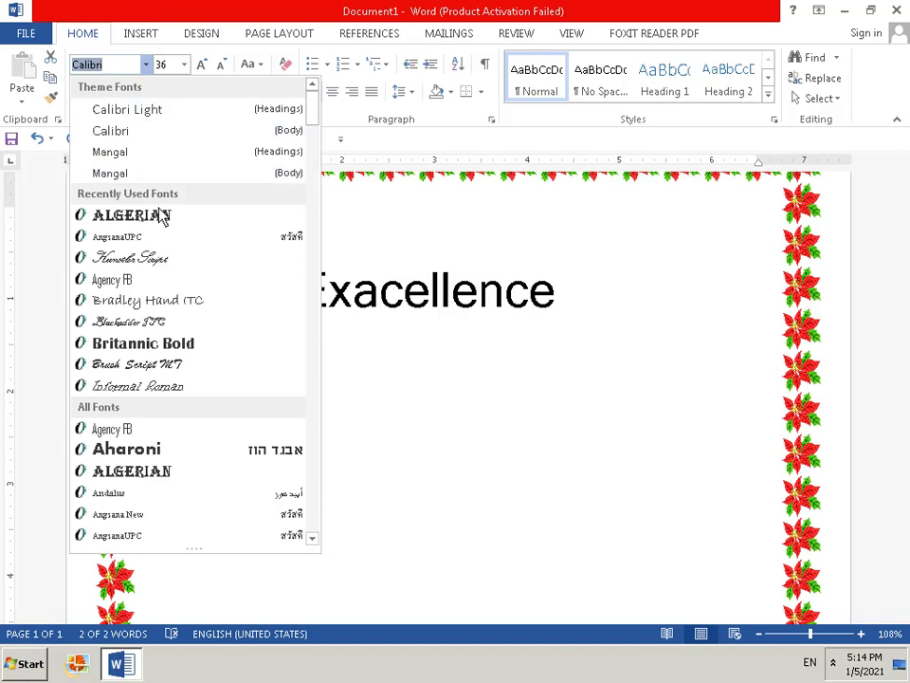
left_click(173, 325)
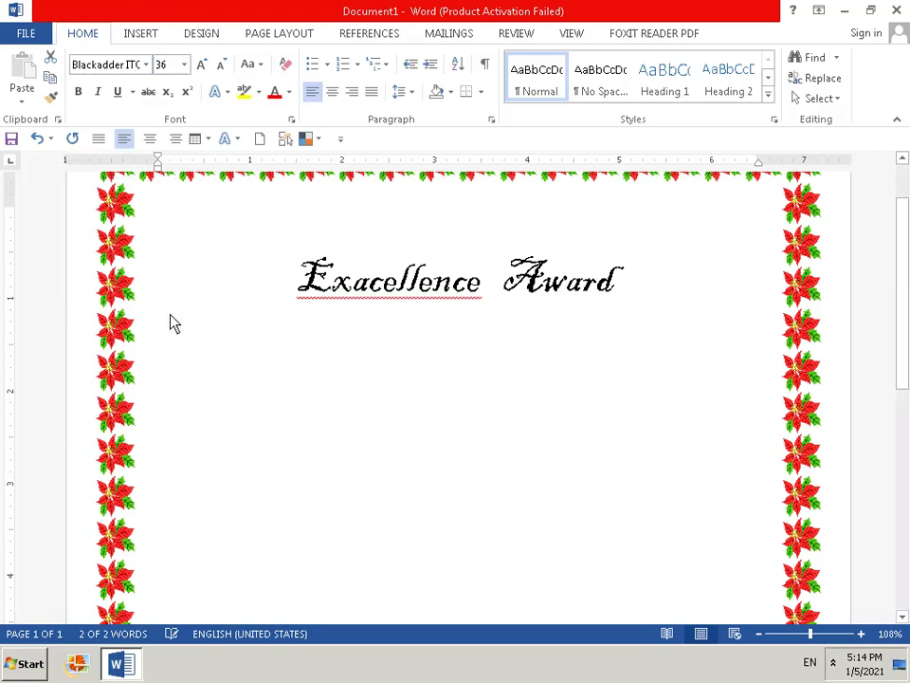
left_click(262, 335)
Push the heading down one line and start a new line beneath it
left_click(189, 343)
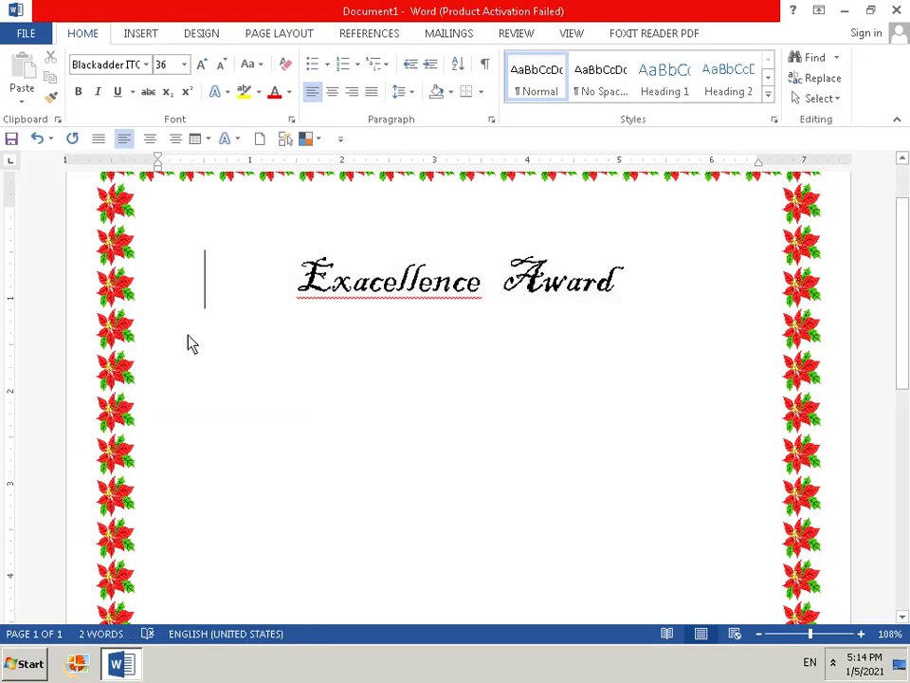
left_click(185, 65)
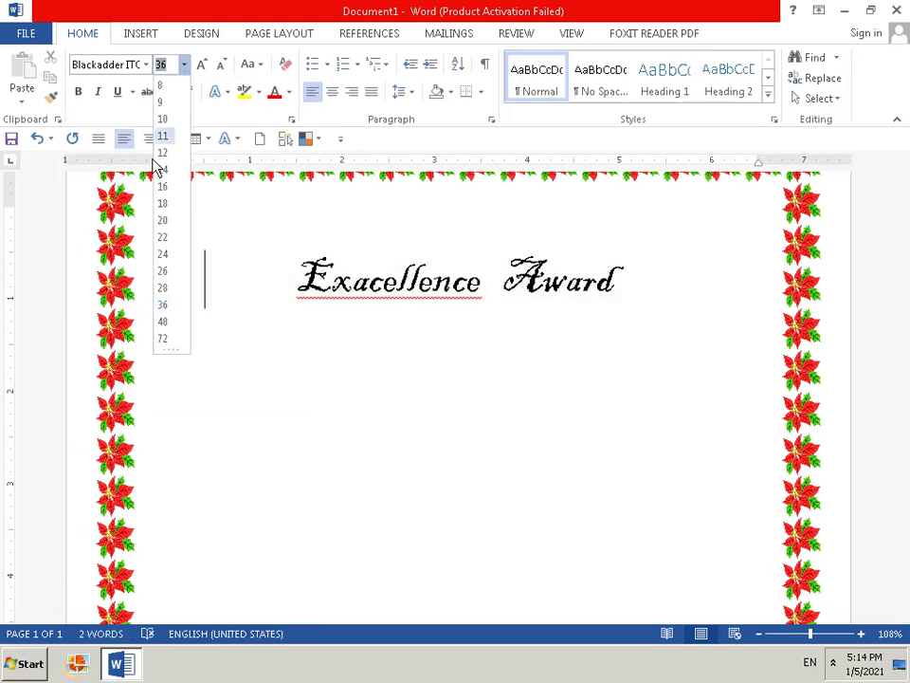
left_click(161, 185)
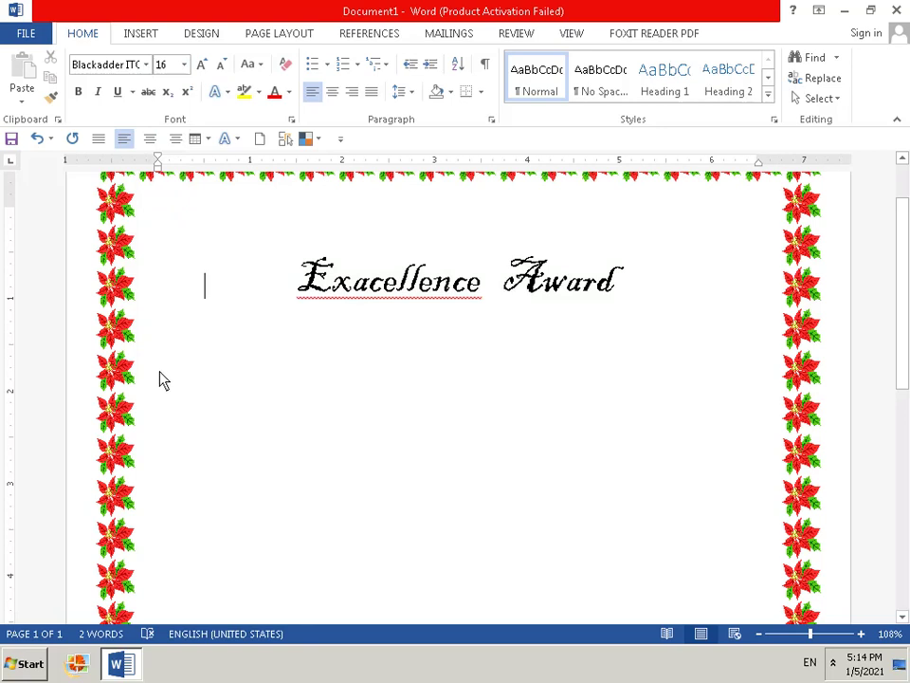
key("Return")
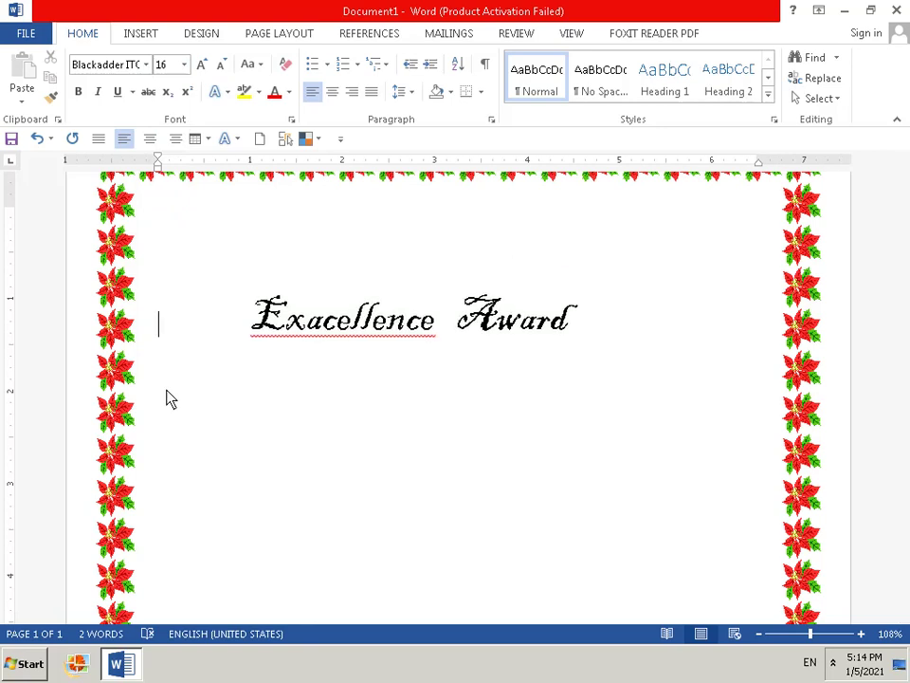
key("ctrl+shift+period")
key("ctrl+shift+period")
key("ctrl+shift+period")
key("ctrl+shift+period")
key("ctrl+shift+period")
key("Tab")
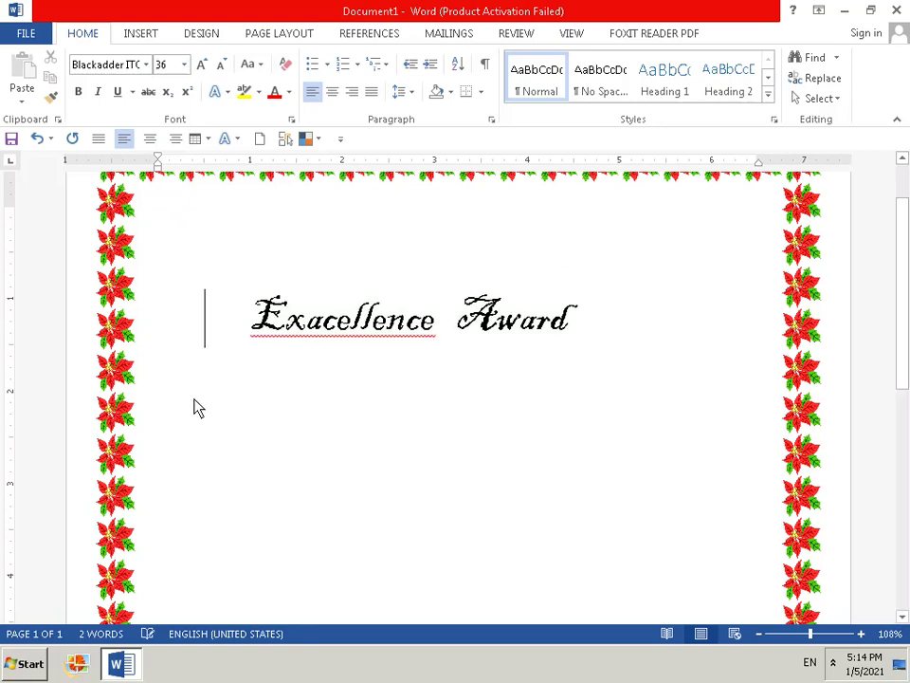
key("Return")
key("Return")
key("Return")
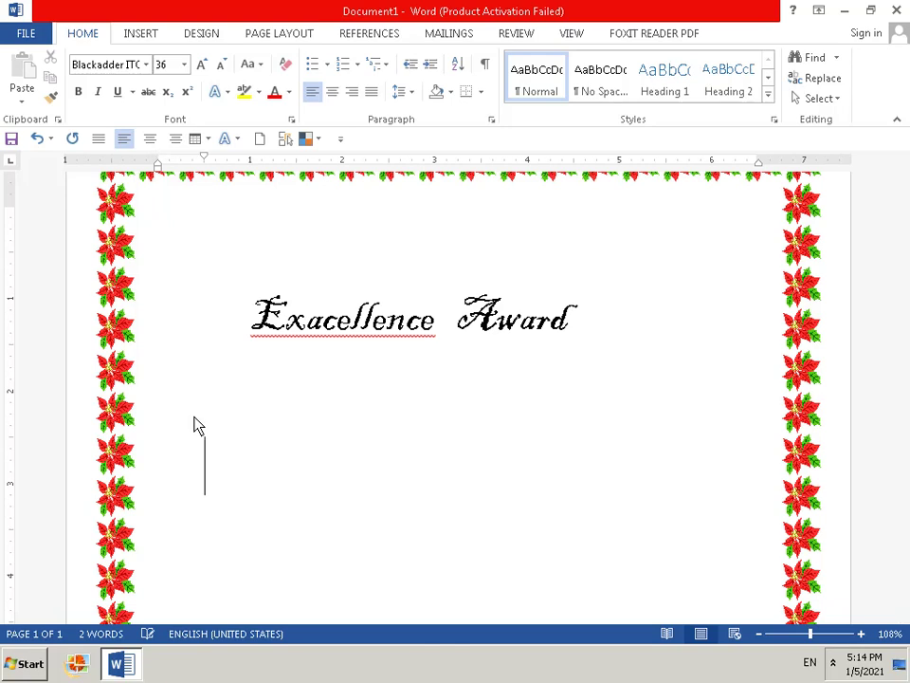
Make the new line 16 pt, indent it one tab, and remove trial letters
left_click(184, 67)
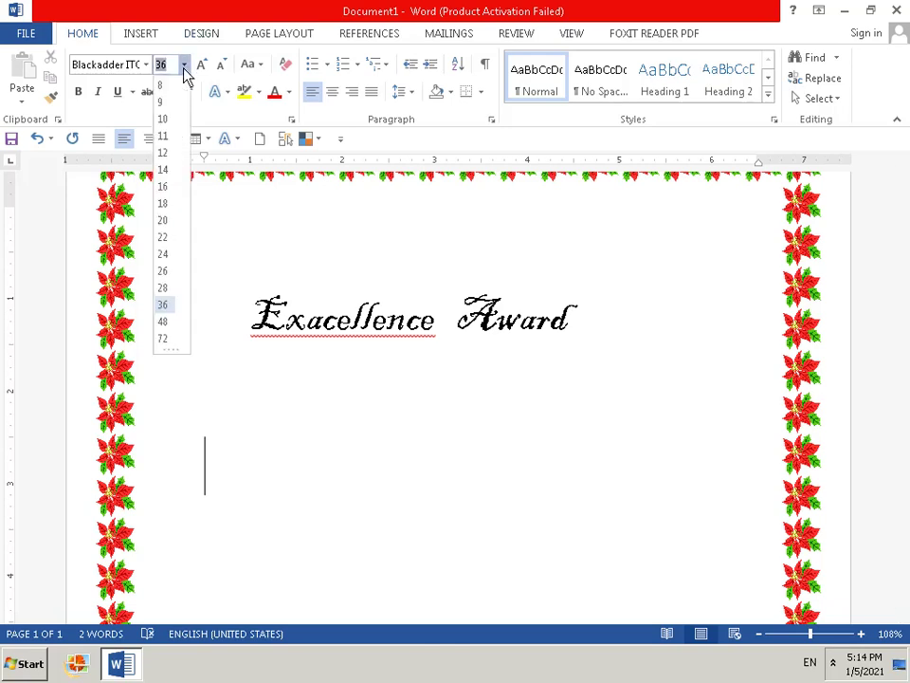
left_click(163, 186)
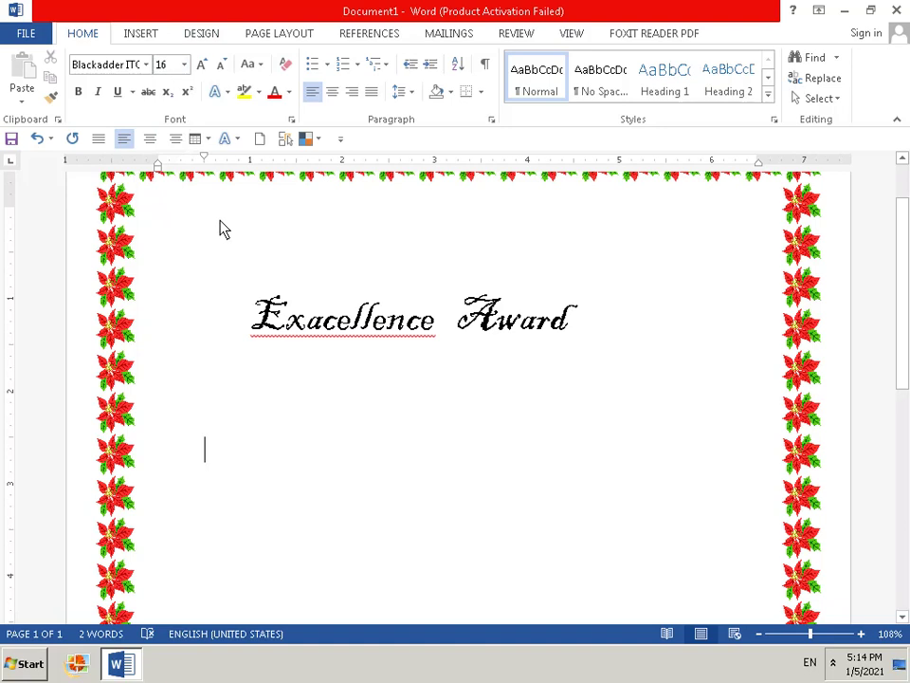
key("Tab")
type("E")
key("BackSpace")
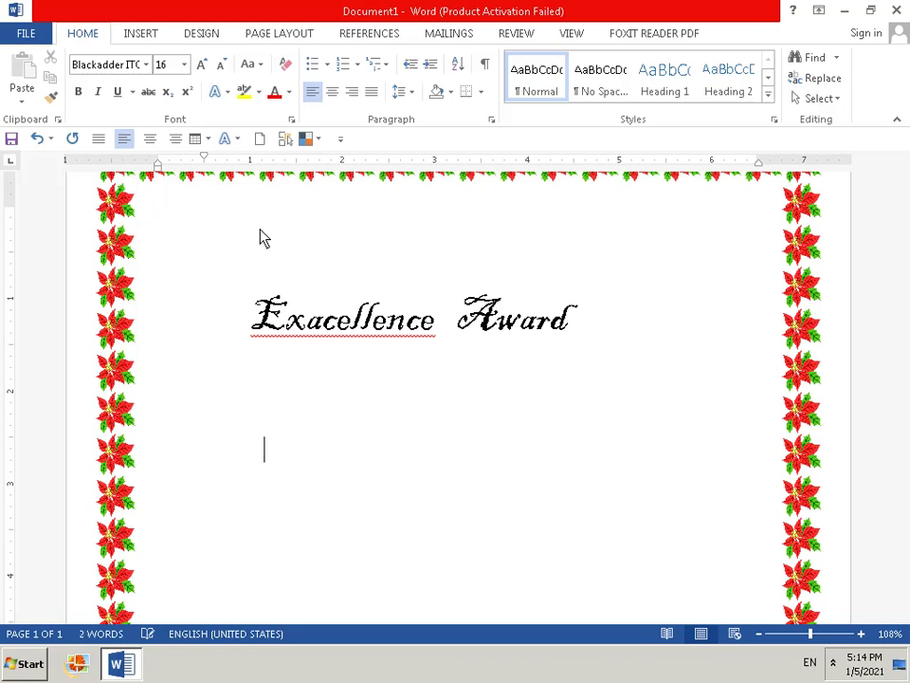
type("M")
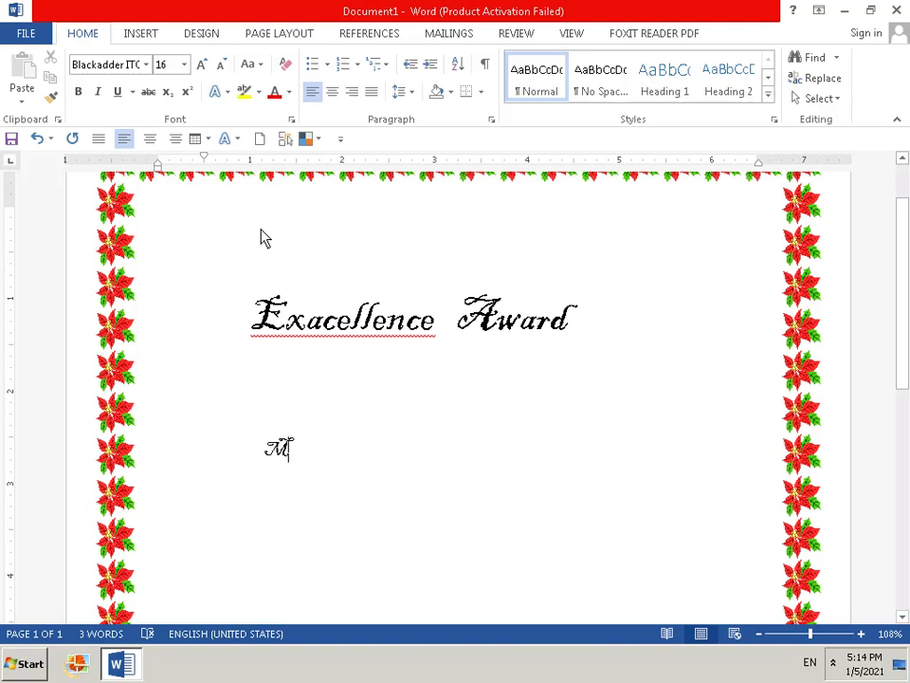
key("BackSpace")
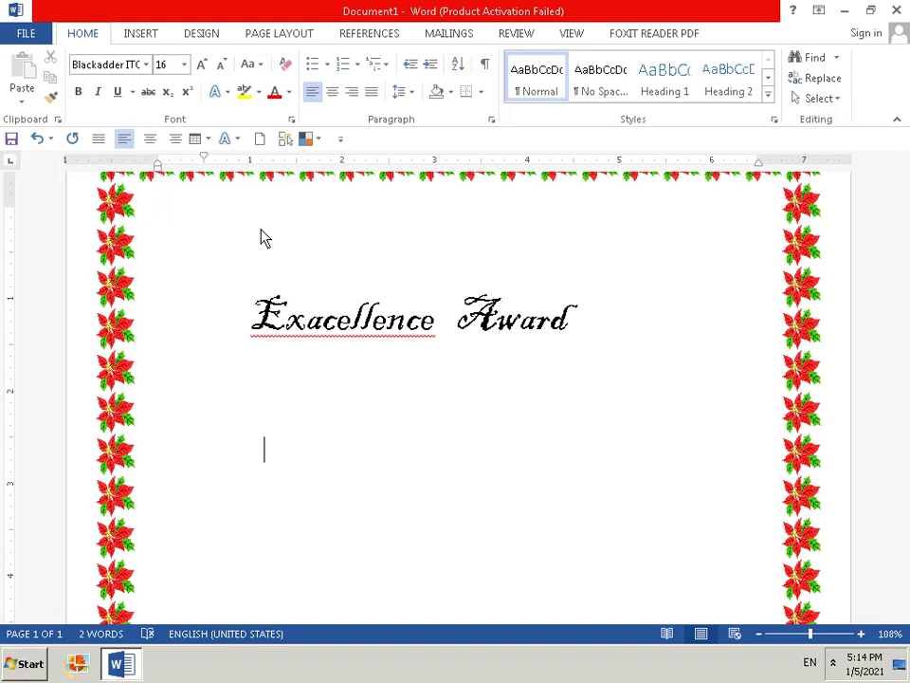
key("ctrl+z")
key("BackSpace")
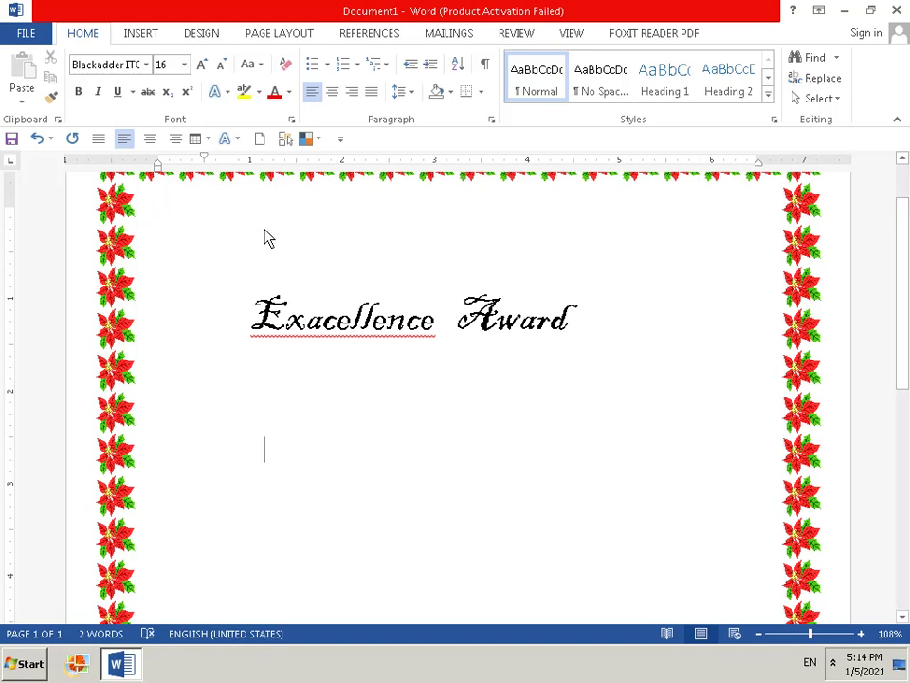
type("A")
key("BackSpace")
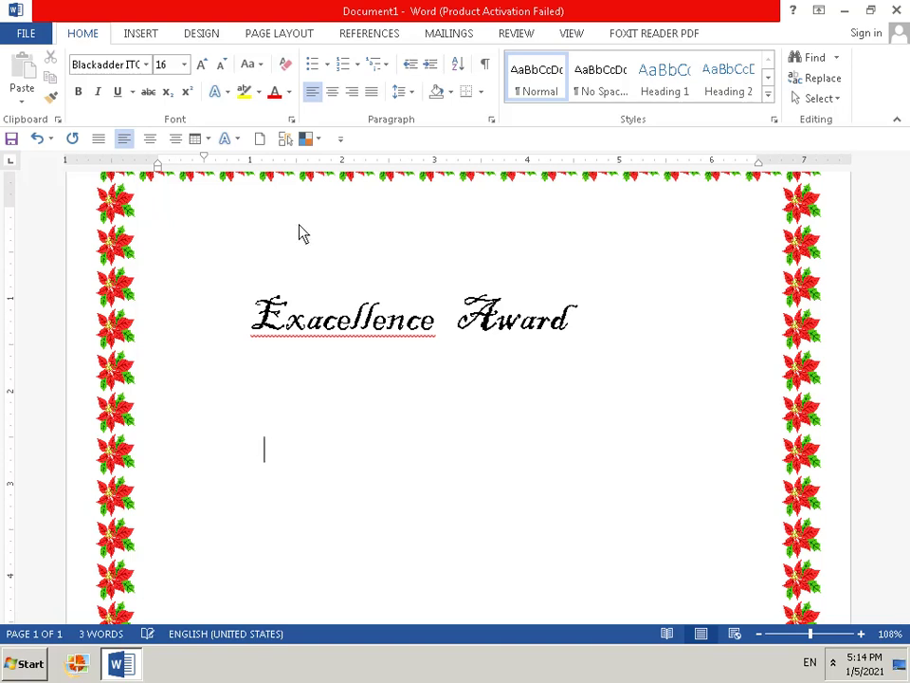
Switch the new line to the Mangal font and type 'Mr./'
left_click(147, 65)
left_click(147, 152)
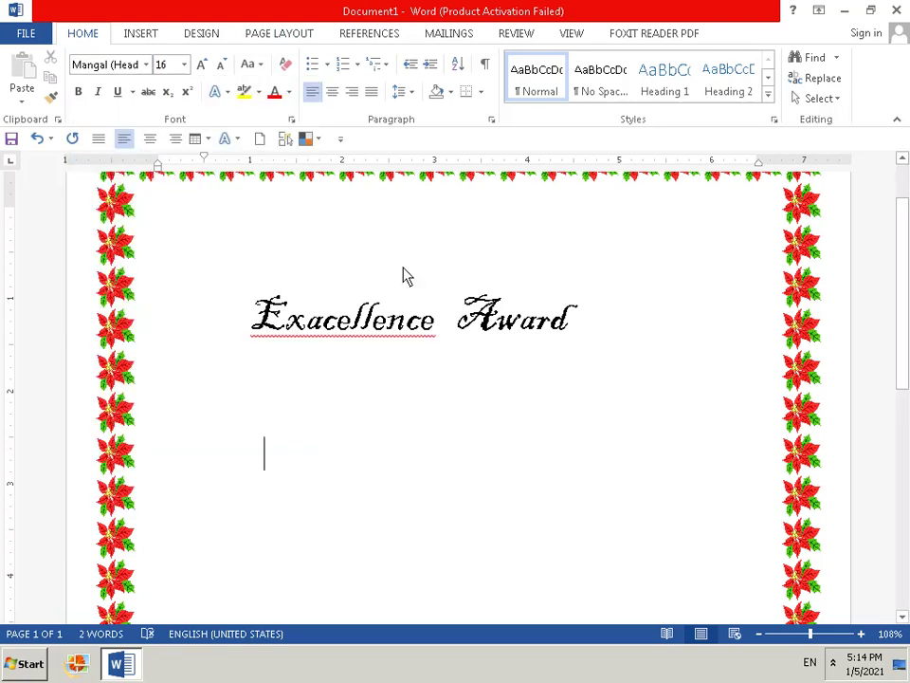
type("NM")
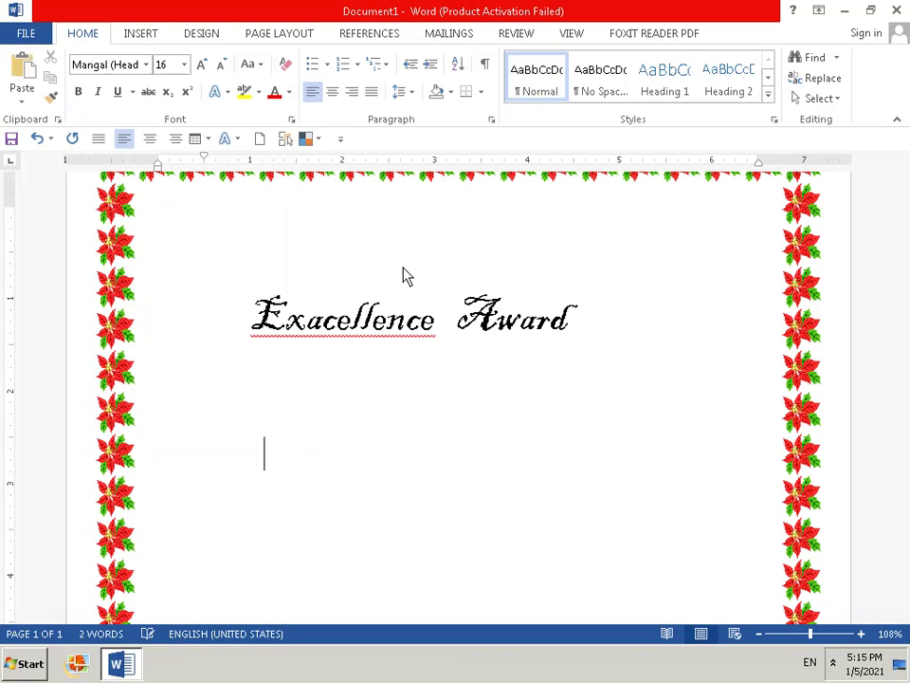
type("M")
type("r.")
type("/")
key("BackSpace")
type("/")
key("BackSpace")
key("BackSpace")
key("BackSpace")
Complete the line as 'Mr./ miss./ mrs.' and indent it one tab stop
type("/")
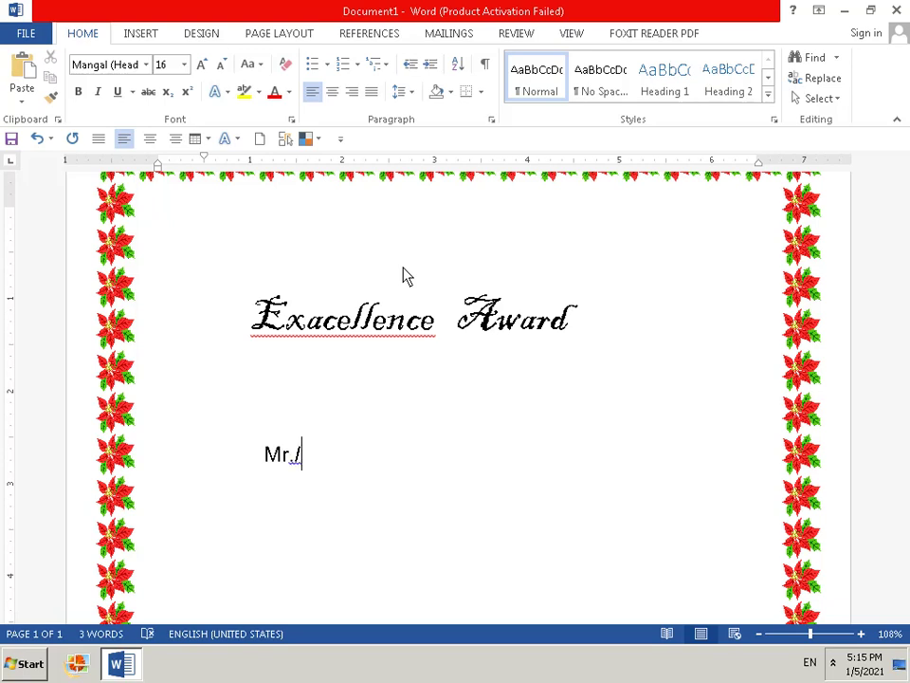
type(" mi")
type("ss.")
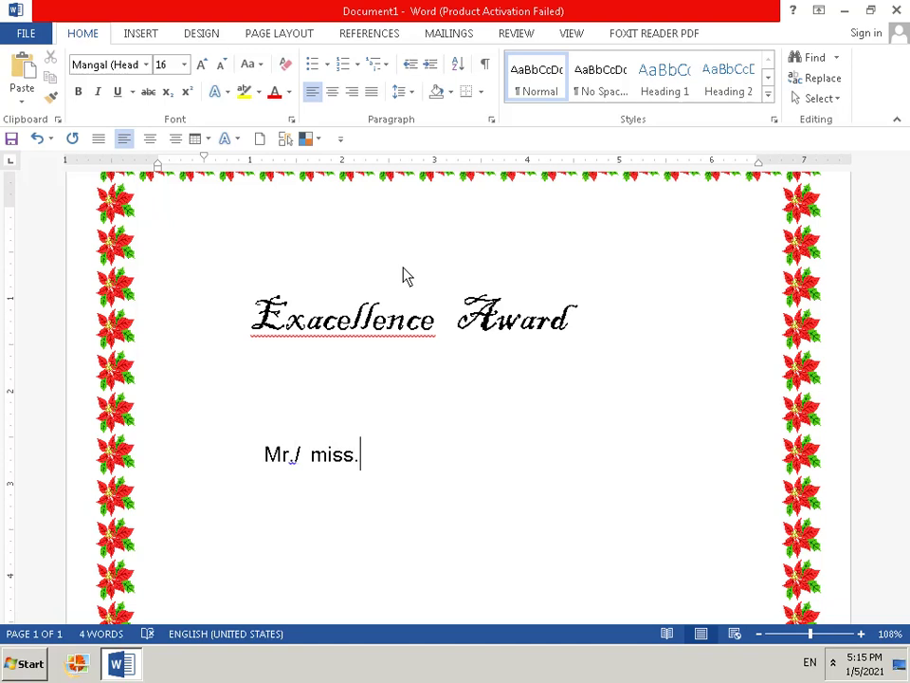
type("/")
key("BackSpace")
type("/")
key("BackSpace")
key("BackSpace")
type("/")
type(" M")
key("BackSpace")
type("m")
type("r")
type("s")
type(".")
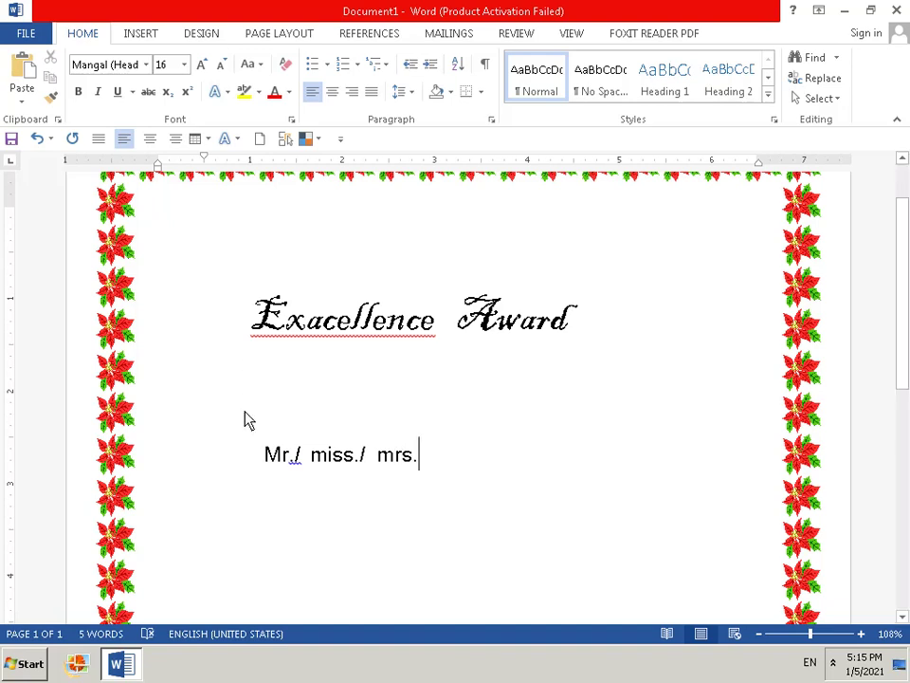
left_click(252, 456)
key("Tab")
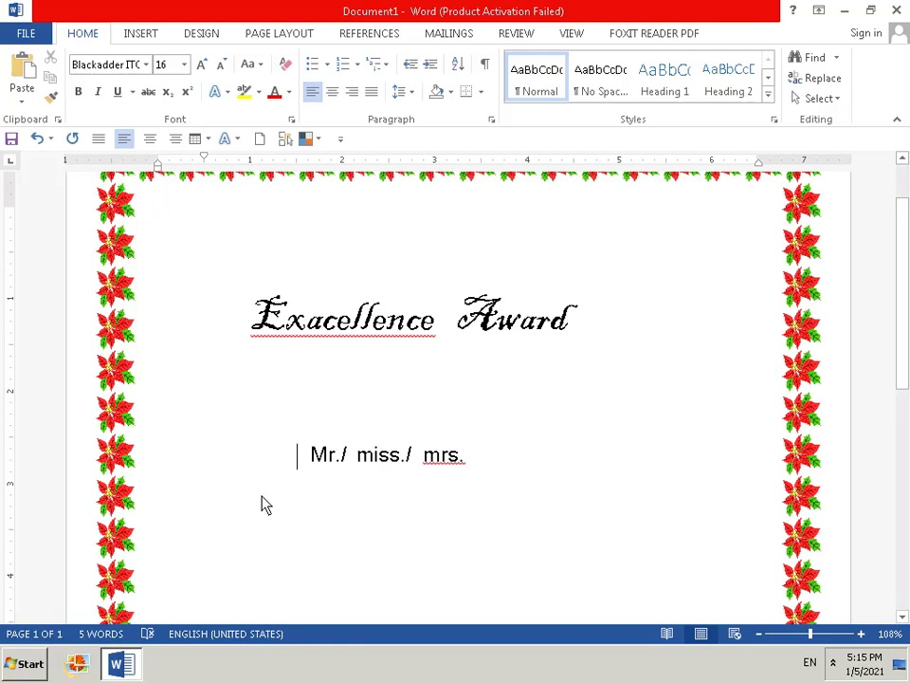
On a new line below the salutation, type the recipient's full name, fixing typos
left_click(494, 465)
key("Tab")
key("Tab")
key("Tab")
key("Tab")
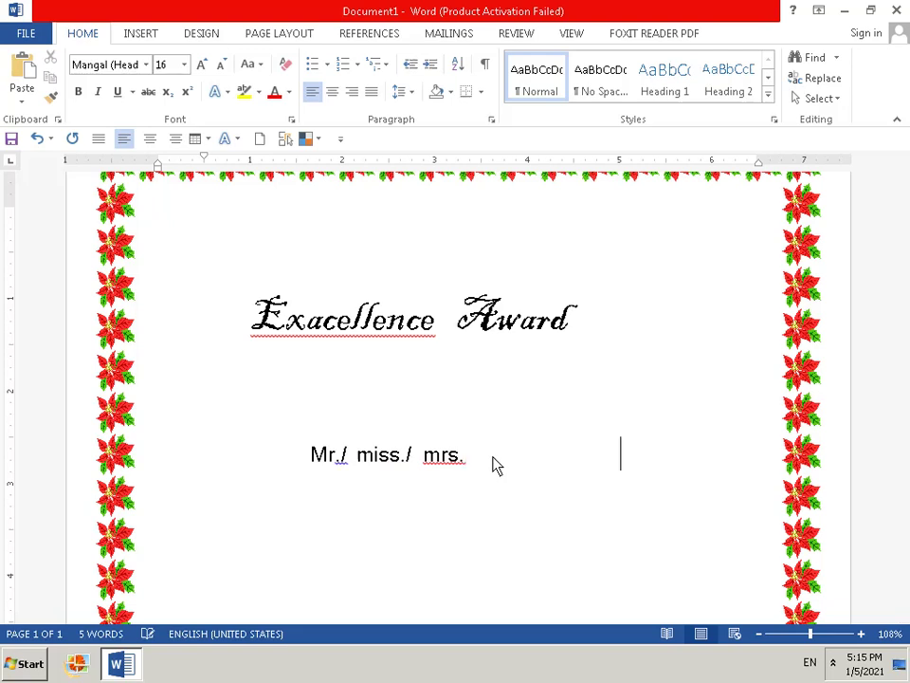
key("Tab")
key("Tab")
key("Tab")
key("Tab")
key("Tab")
type("KA")
type("CH")
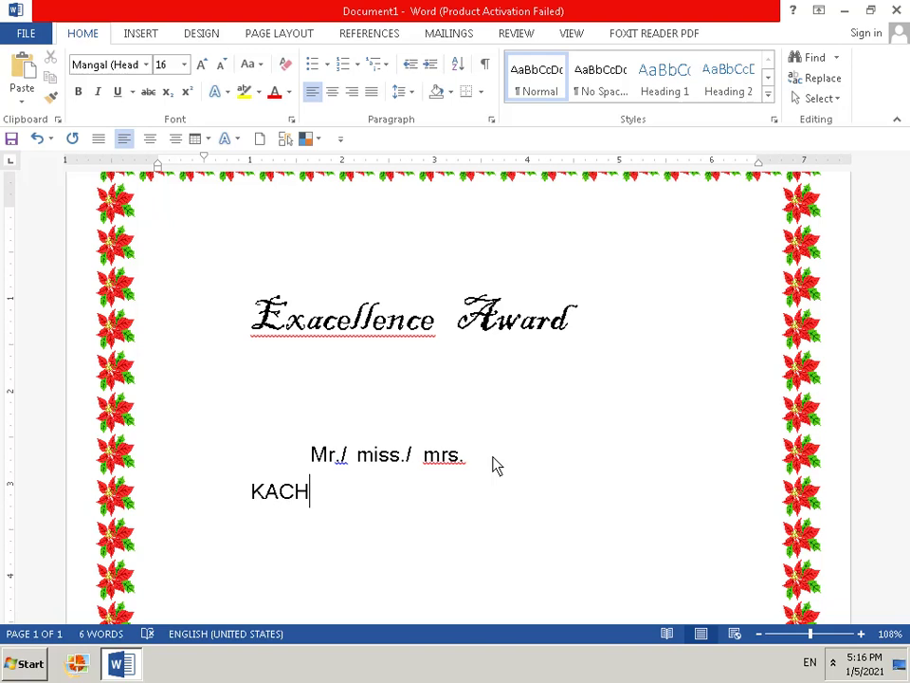
key("BackSpace")
key("BackSpace")
key("BackSpace")
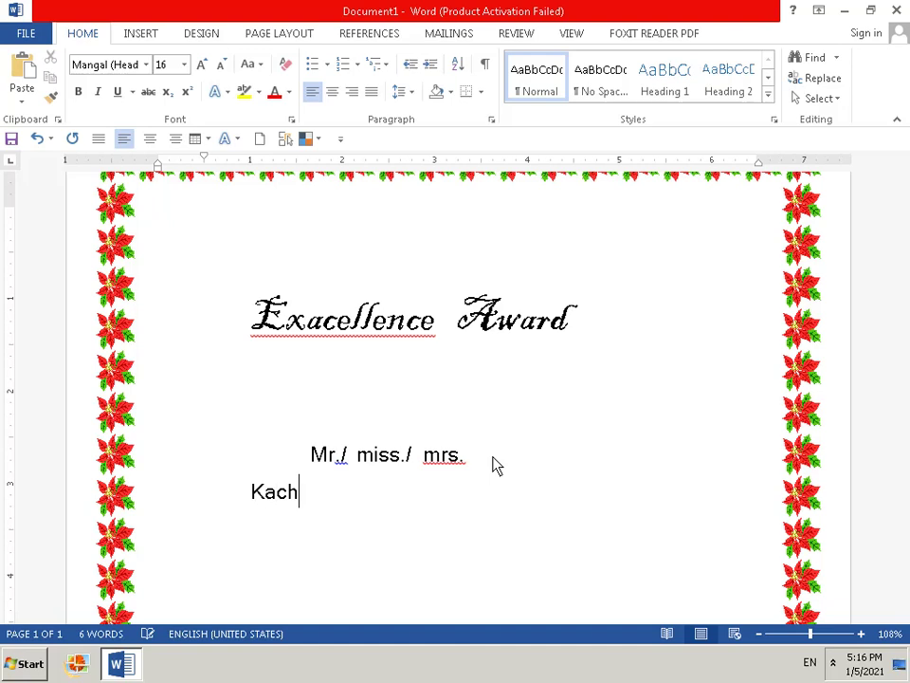
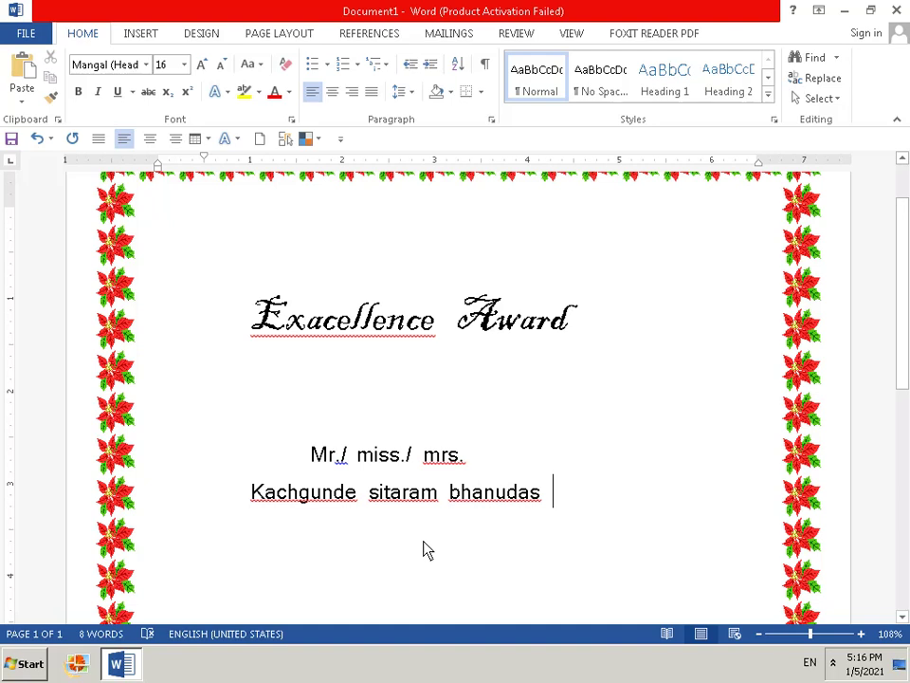
key("Tab")
key("Tab")
key("Tab")
key("Tab")
key("Tab")
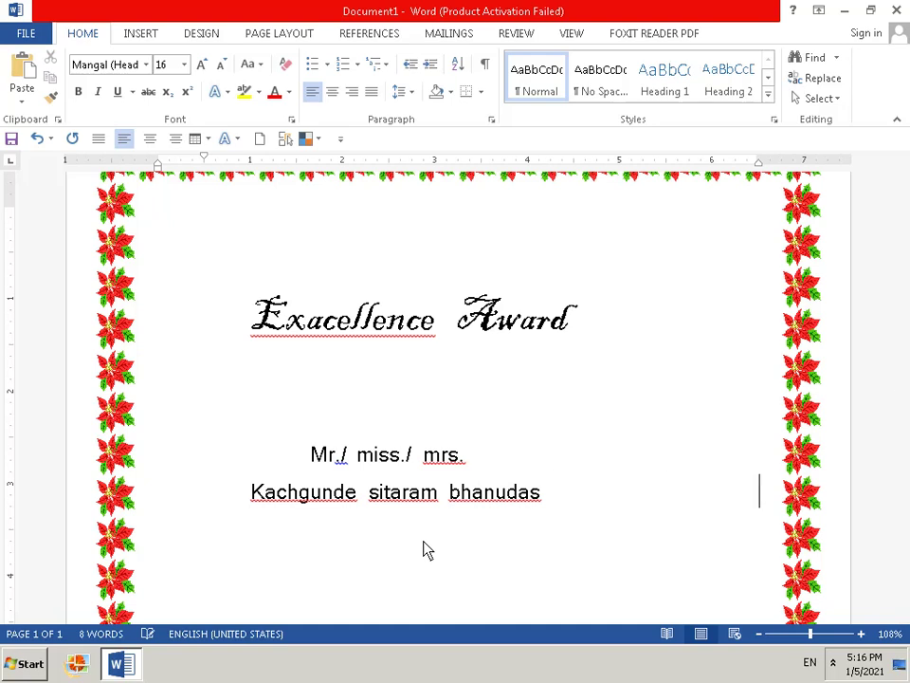
Start a new indented line and type 'Have achieved the excellence award'
key("Return")
key("Tab")
key("Tab")
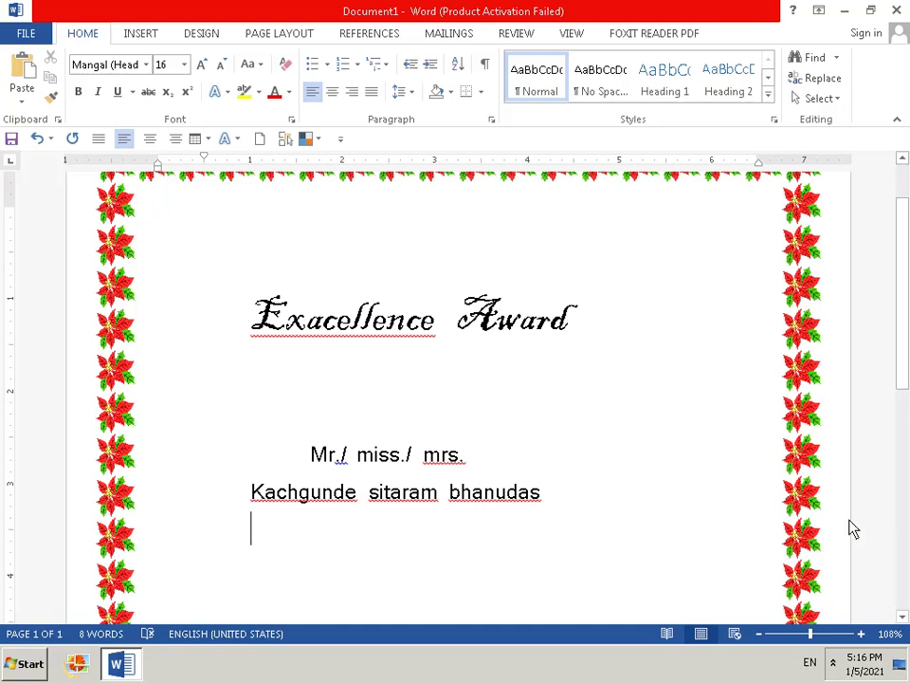
key("BackSpace")
type("n")
key("BackSpace")
type("HA")
key("BackSpace")
type("a")
type("v")
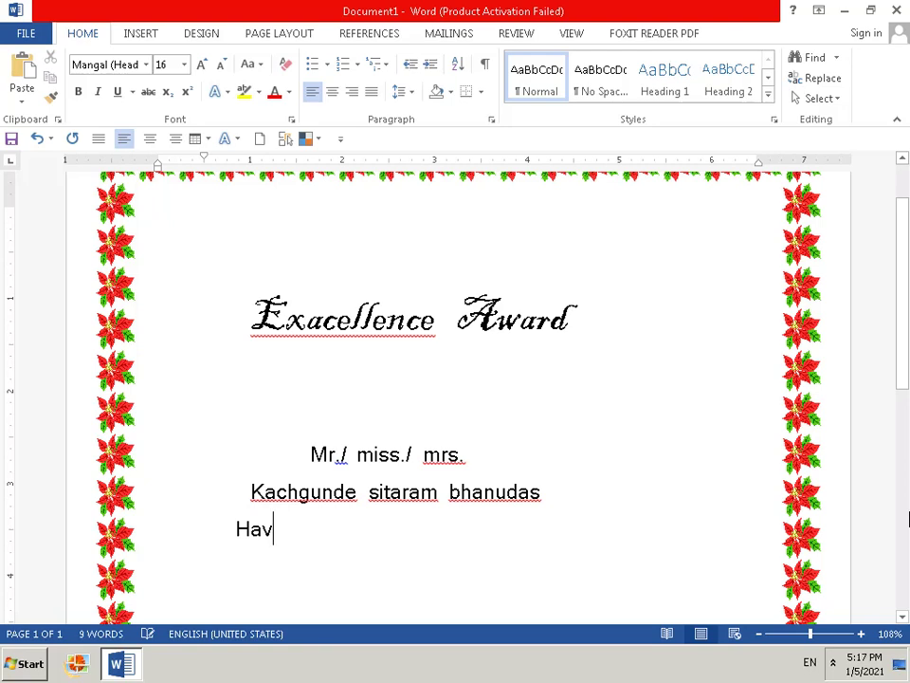
type("e")
type(" ac")
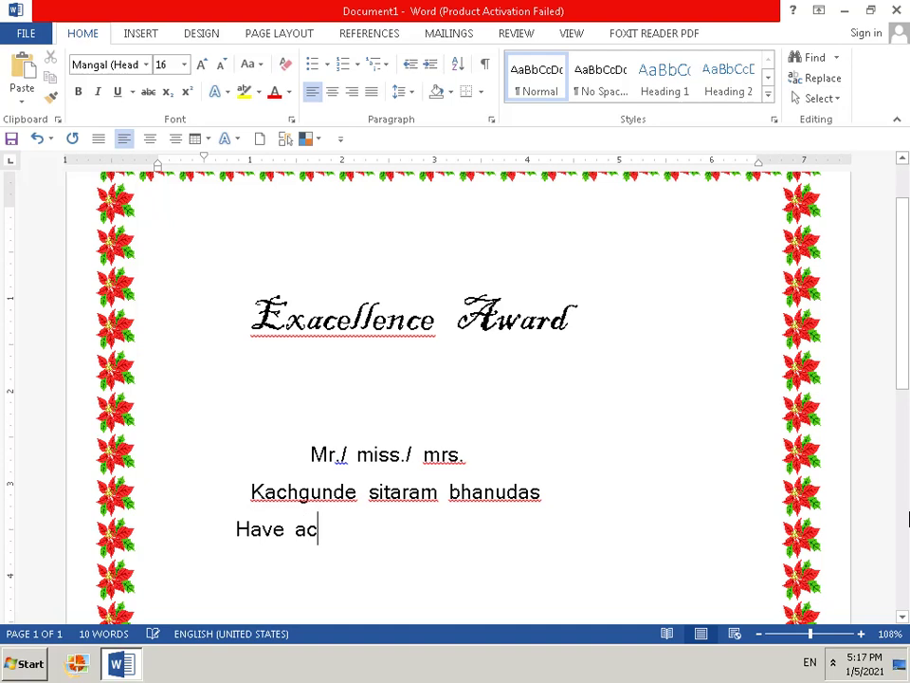
type("hi")
type("e")
type("ve")
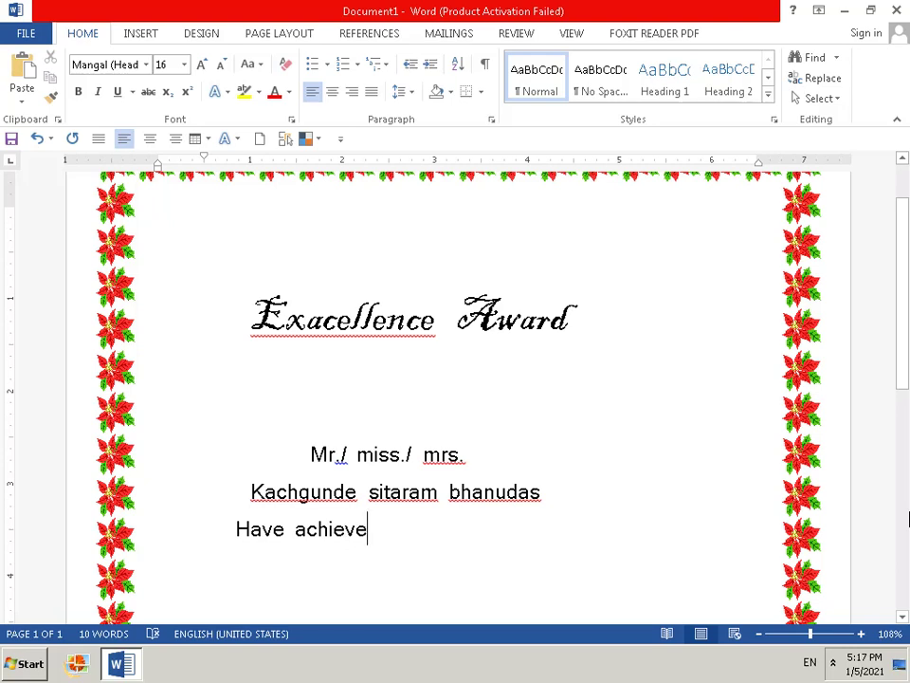
type("d ")
type("the ")
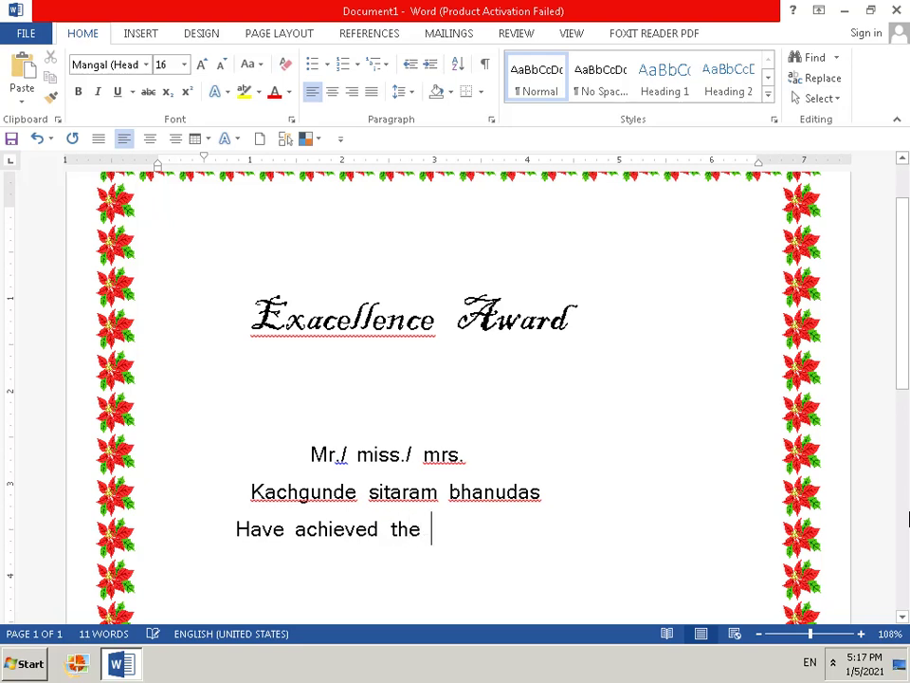
type("exa")
key("BackSpace")
type("se")
key("BackSpace")
key("BackSpace")
type("ce")
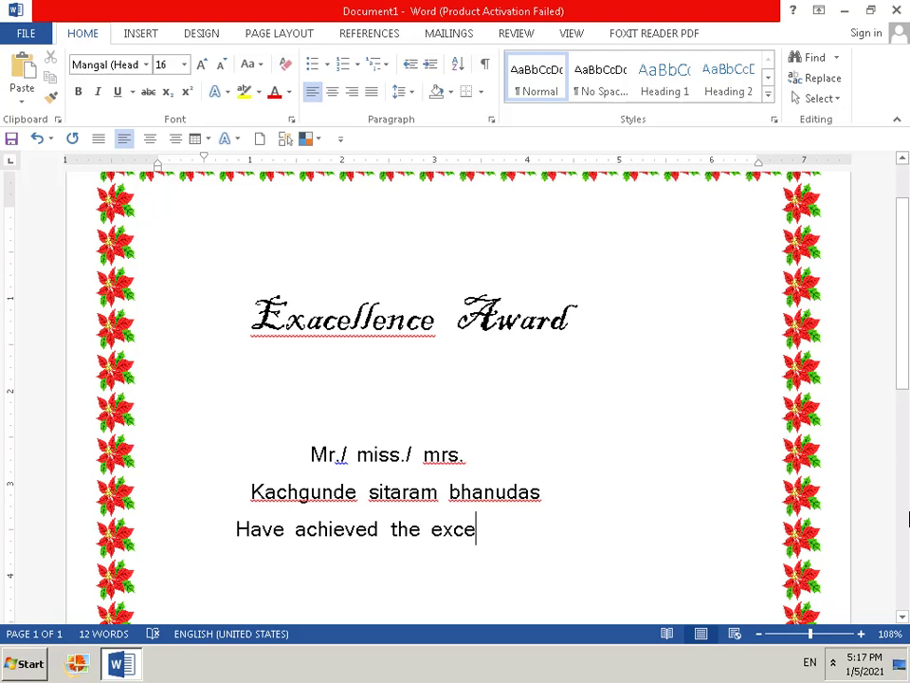
type("ll")
type("ec")
key("BackSpace")
type("nce")
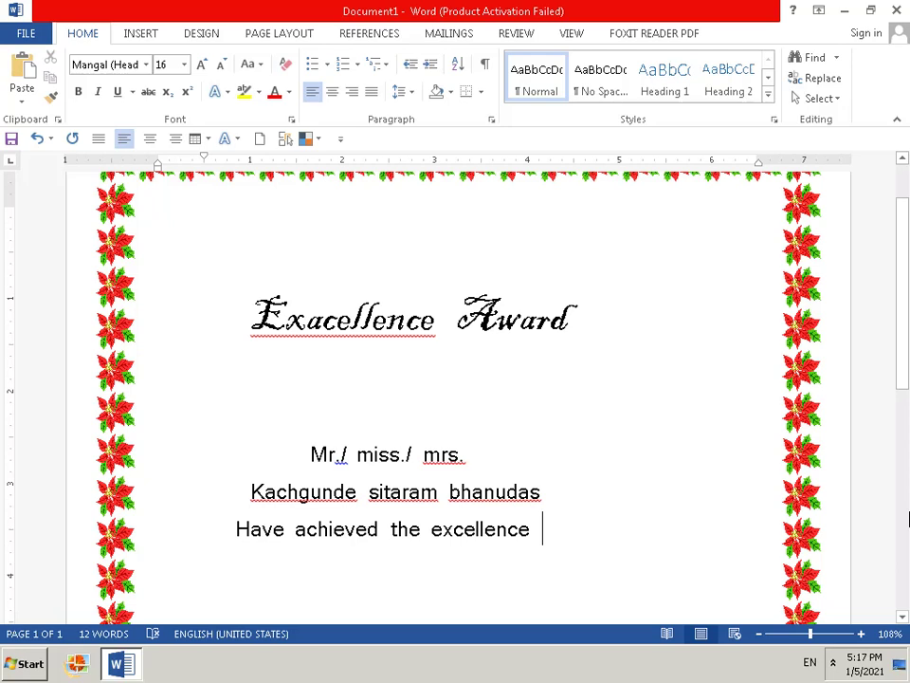
type(" awsr")
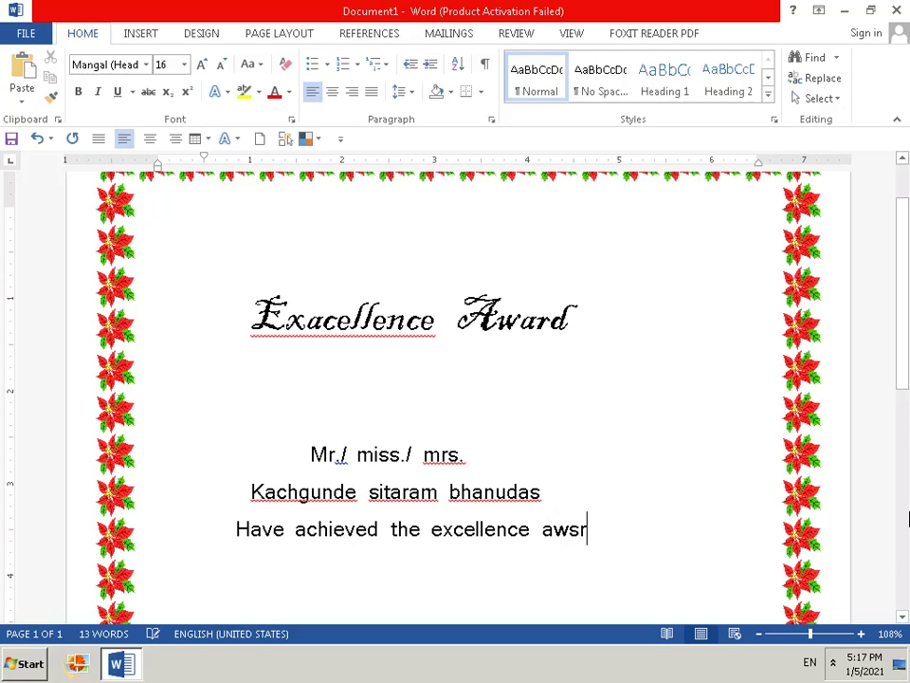
type("d")
Finish the sentence with 'in "drawing competition"', correcting spelling and quotation marks
key("BackSpace")
key("BackSpace")
key("BackSpace")
type("ard")
type(" i")
type("n ")
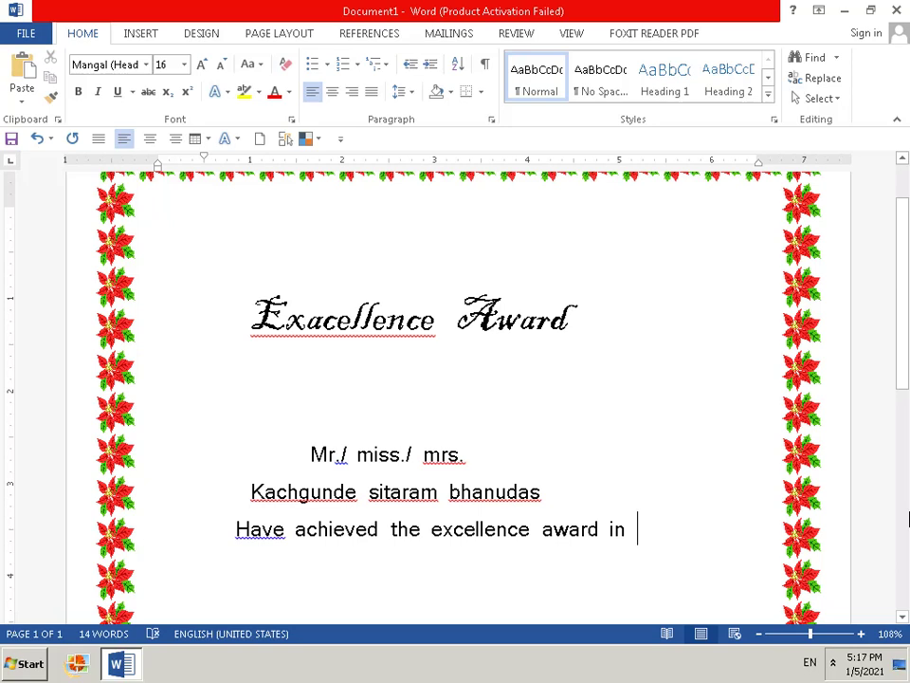
type("\"")
type("da")
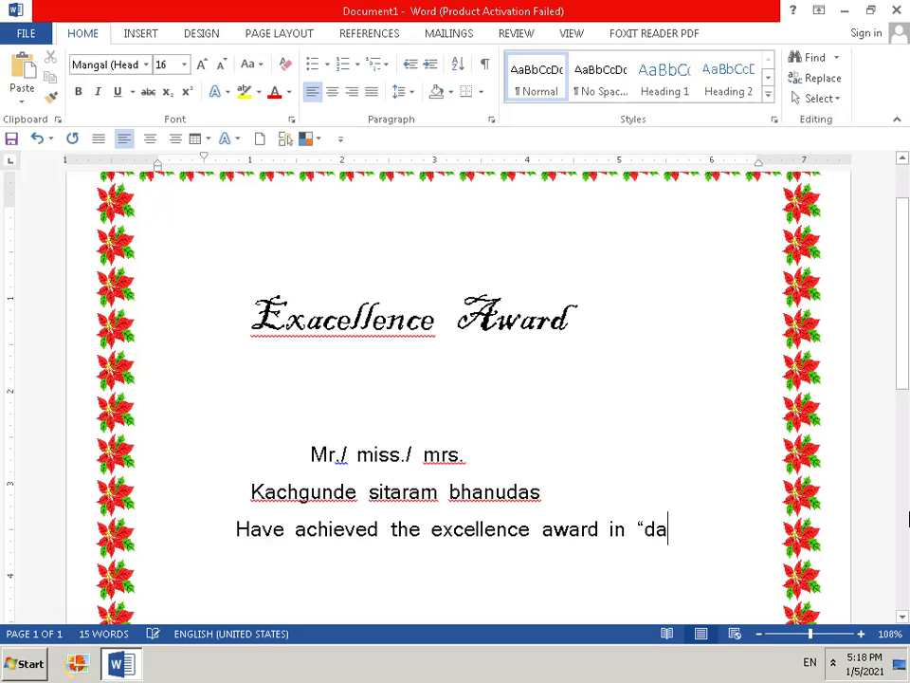
key("BackSpace")
type("r")
type("a")
type("wi")
type("ng ")
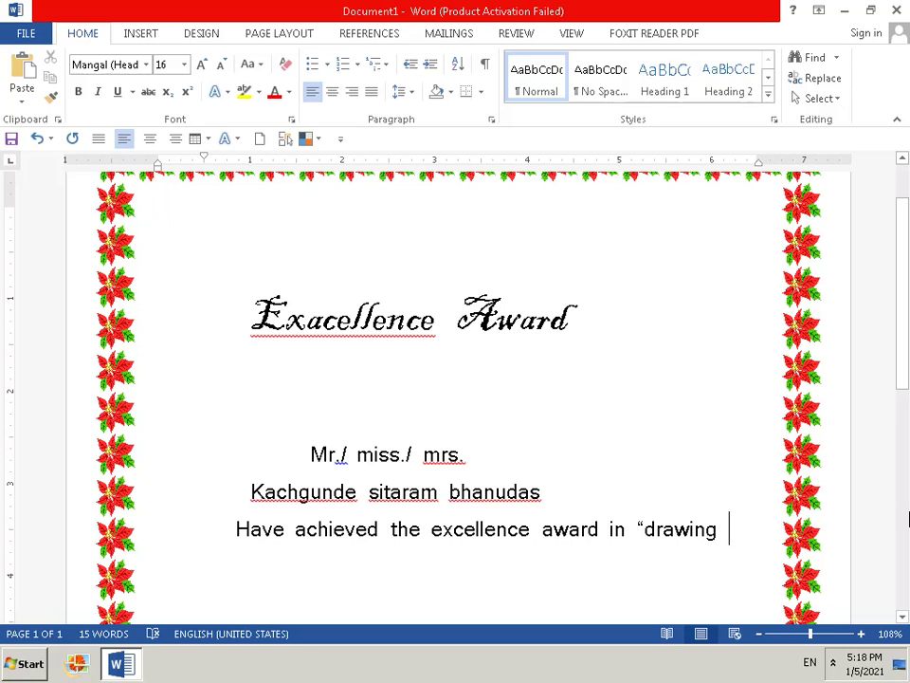
type("co")
type("m")
type("p")
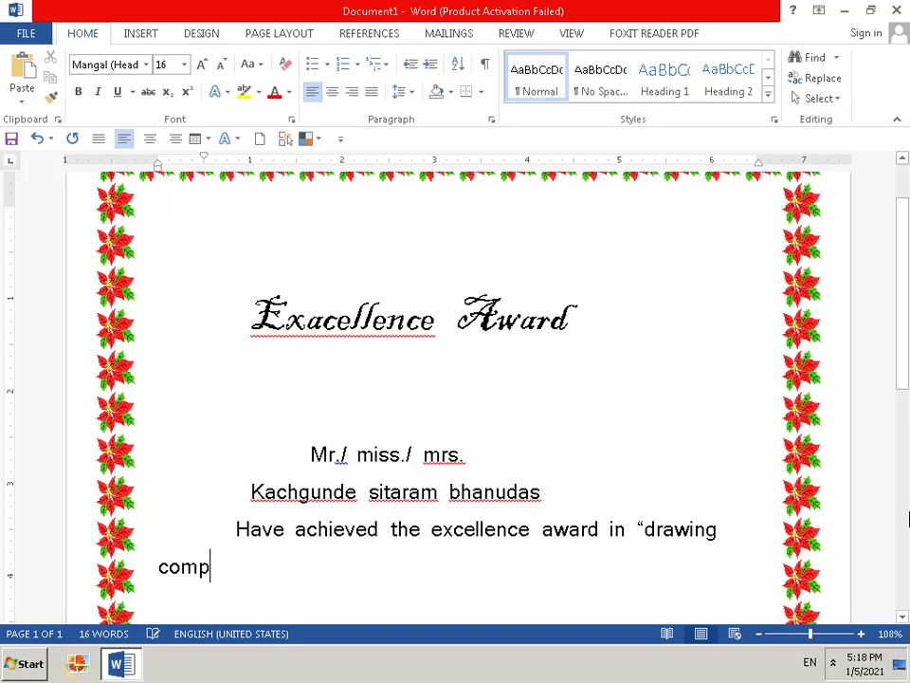
type("e")
type("titio")
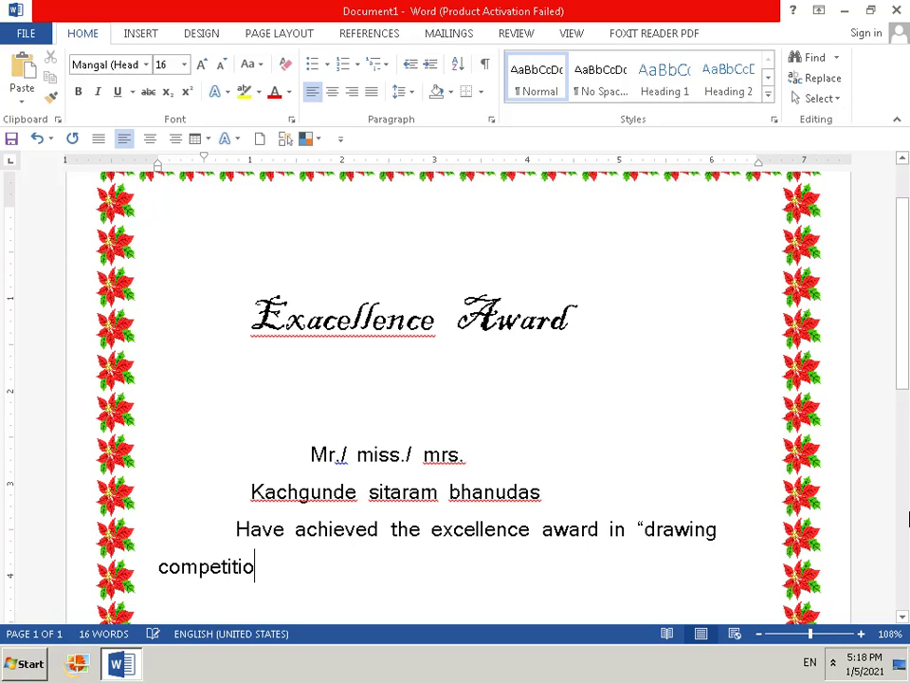
type("ng")
key("BackSpace")
type("“")
key("BackSpace")
type("\"\"")
key("BackSpace")
key("BackSpace")
type("'")
type("'")
key("BackSpace")
key("BackSpace")
key("BackSpace")
key("BackSpace")
type("n")
type("\"")
Type the next line 'and performed outandingly throughout the competition'
key("Tab")
key("Tab")
key("Tab")
key("Tab")
key("Tab")
key("Tab")
key("Tab")
type("and ")
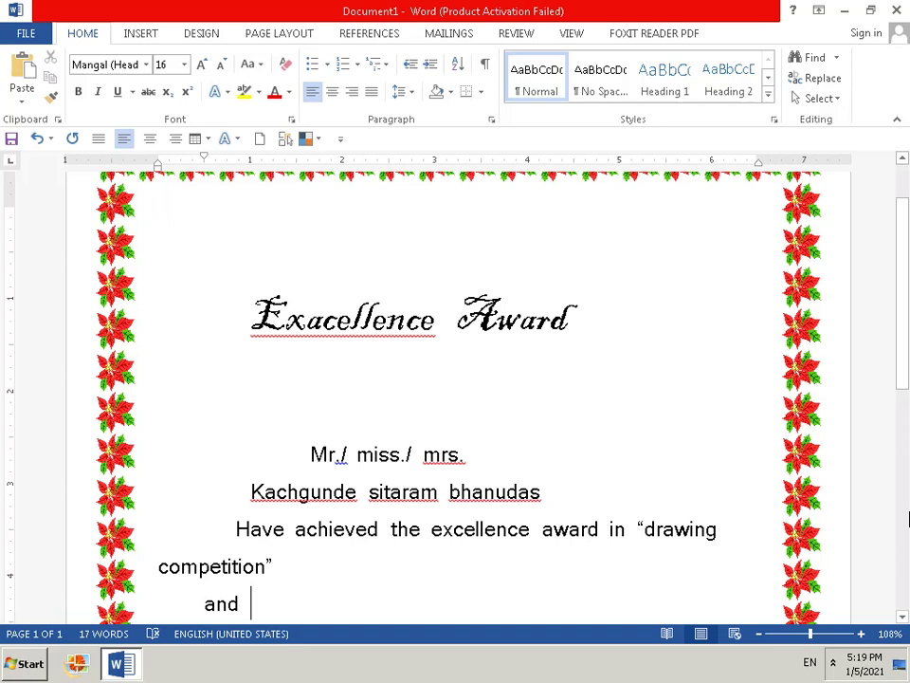
type("per")
type("r")
key("BackSpace")
type("f")
type("or")
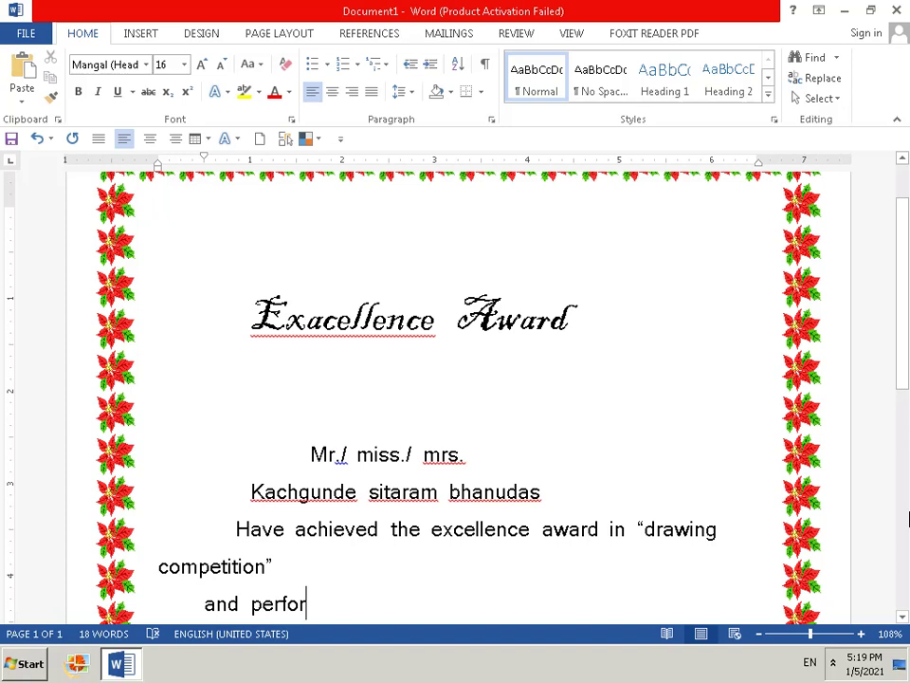
type("ms")
key("BackSpace")
type("d")
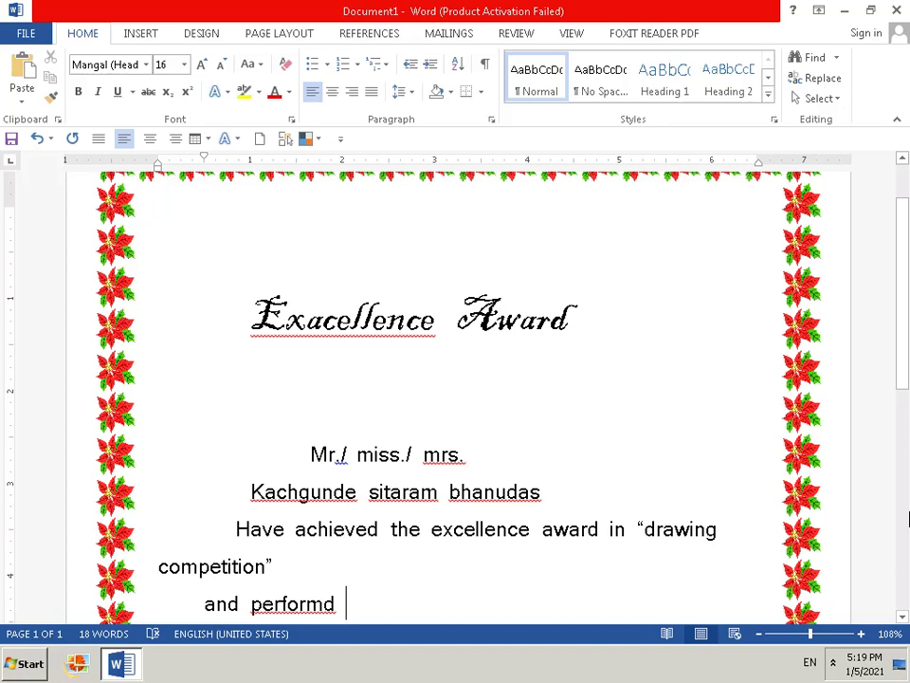
key("BackSpace")
key("BackSpace")
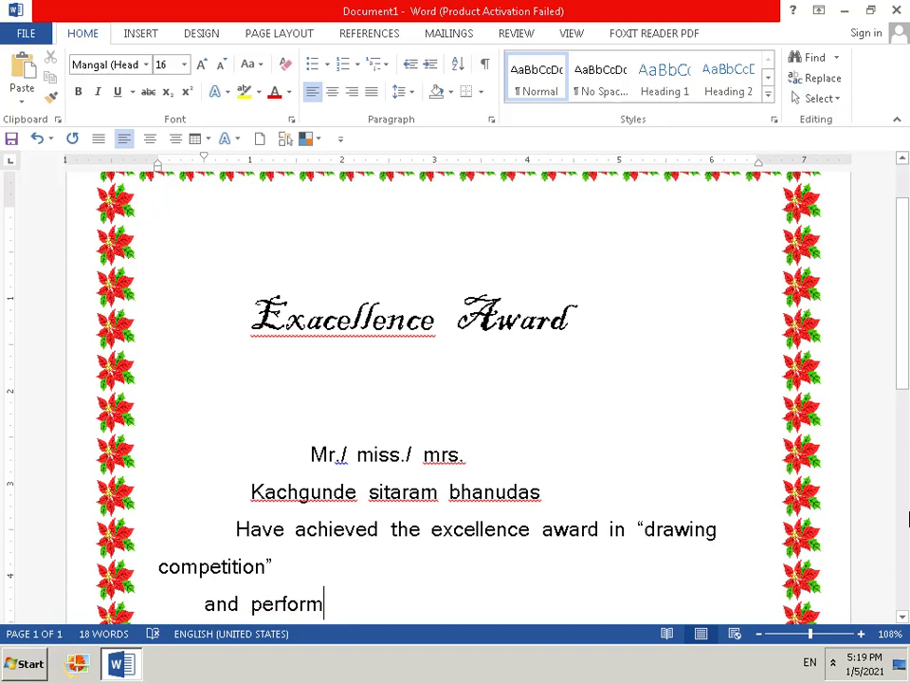
type("e")
type("d ")
type("out")
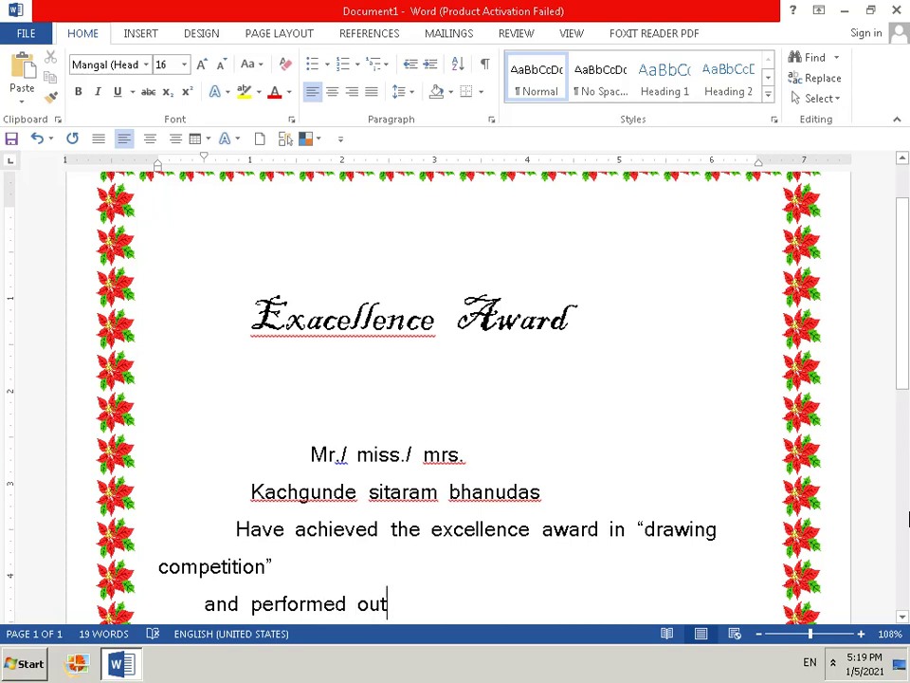
type("an")
type("di")
type("ng")
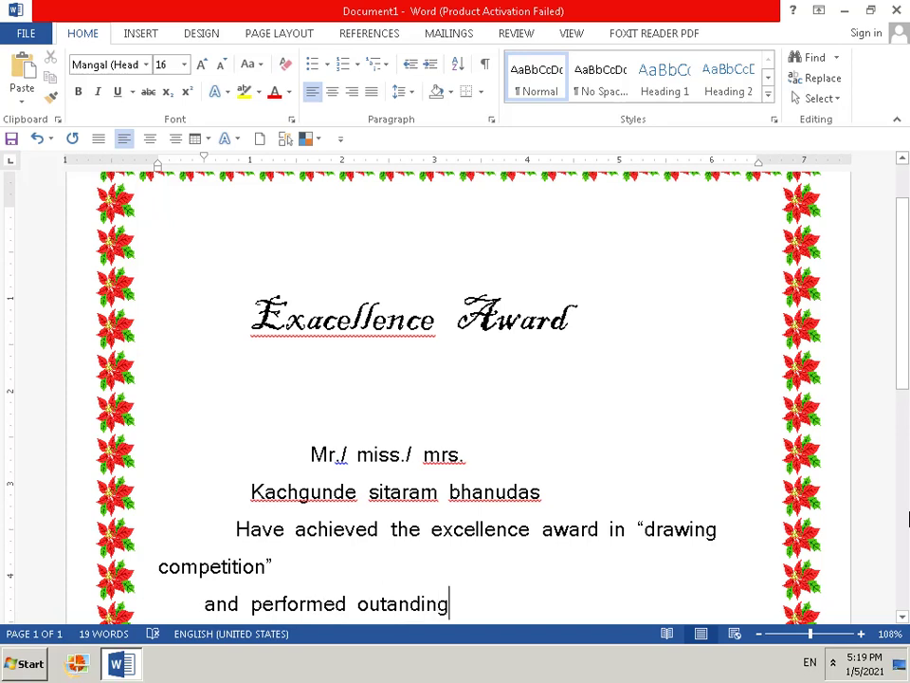
type("ly")
type(" th")
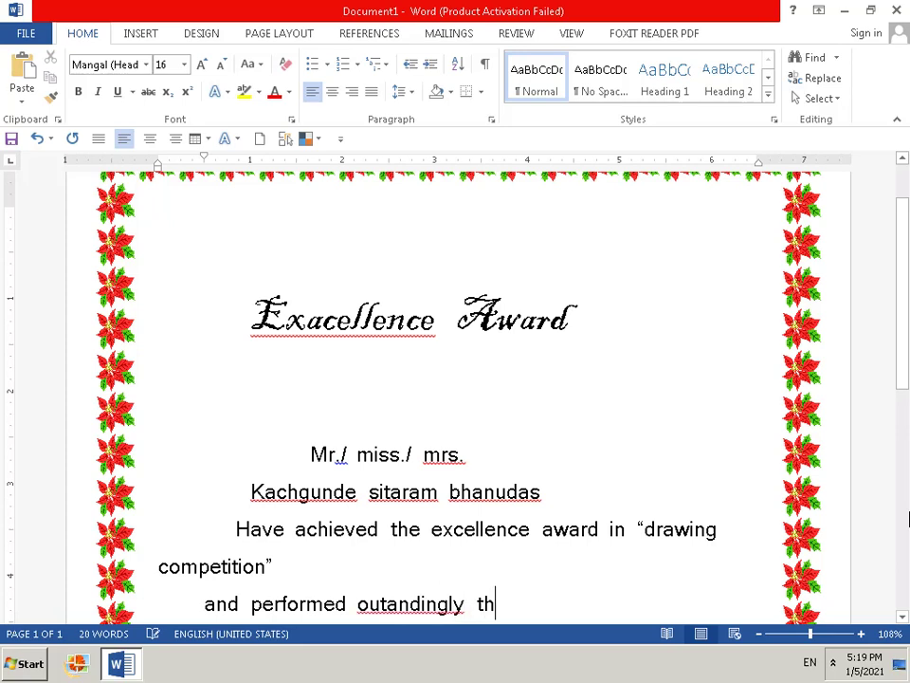
type("ro")
type("ug")
type("hou")
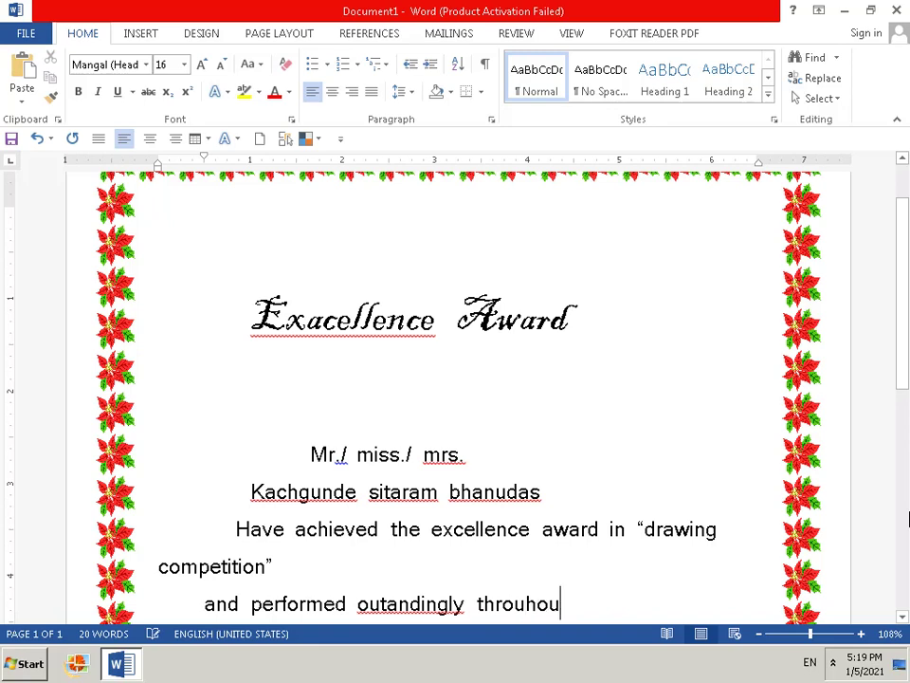
type("t")
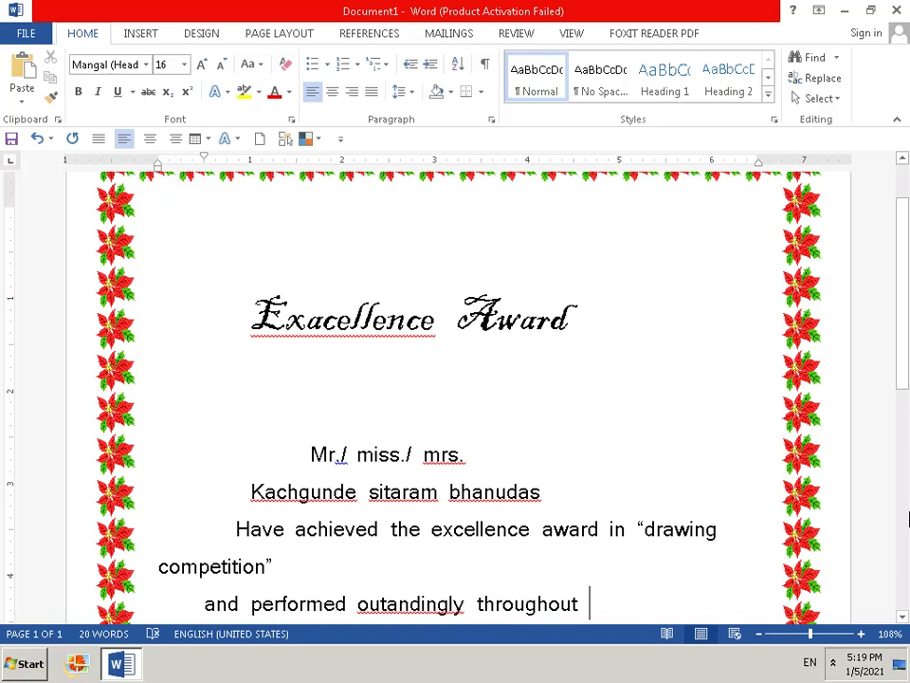
type(" the ")
type("com")
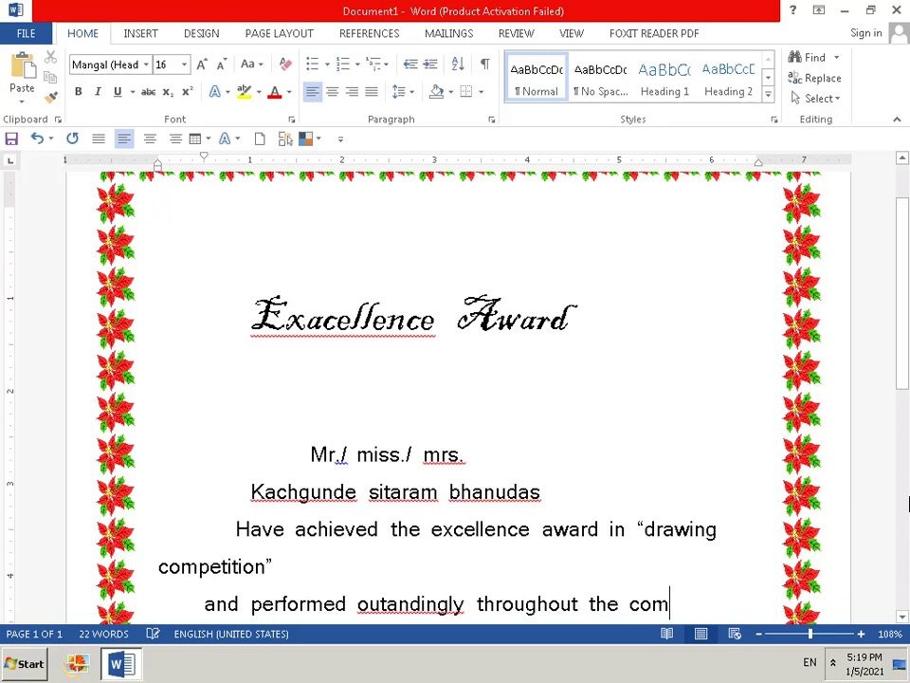
type("p")
type("etiti")
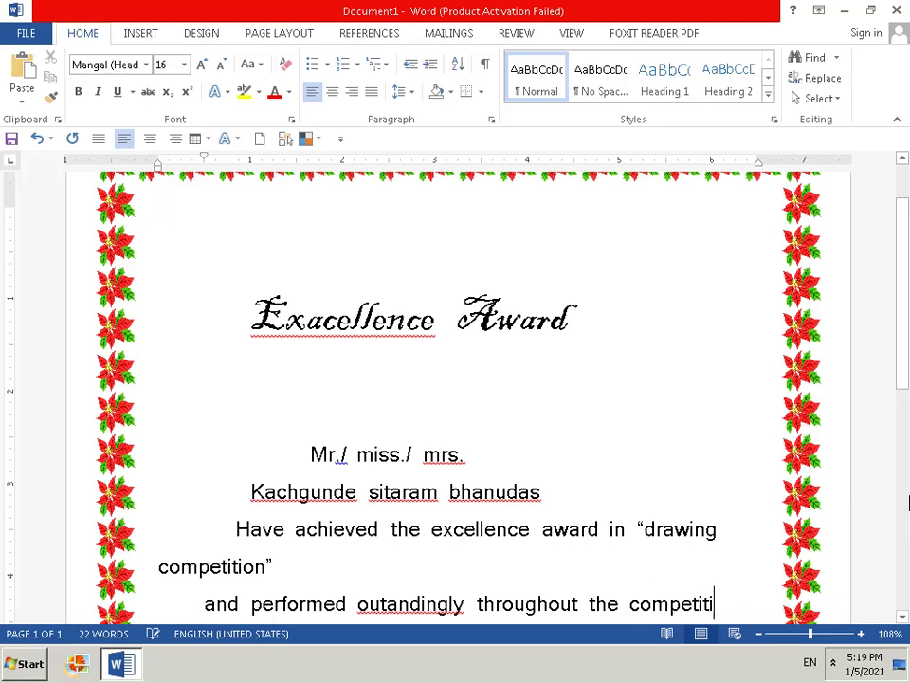
type("on")
type(" .")
type("all")
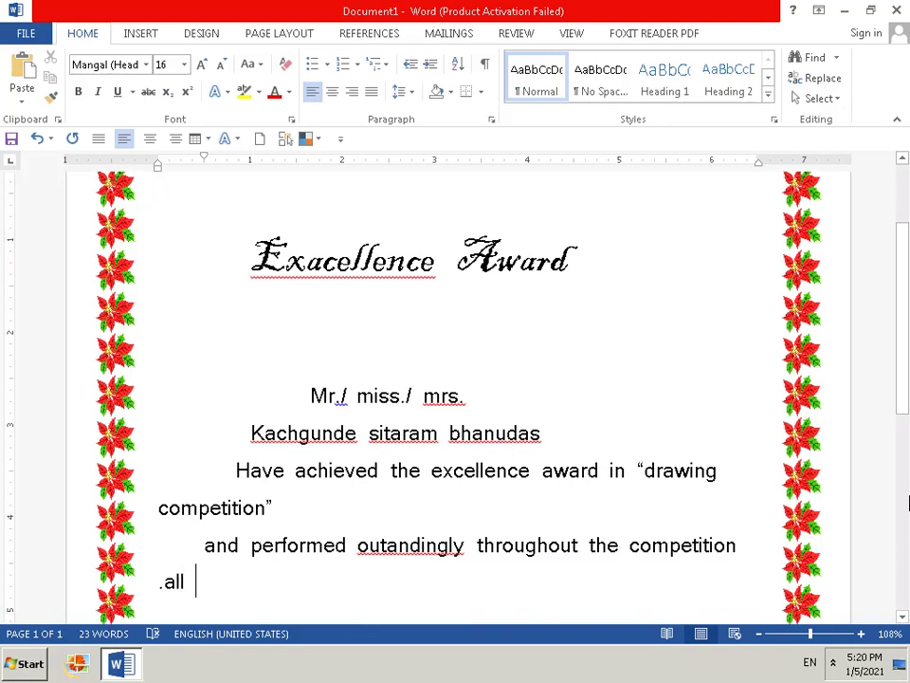
Replace the stray '.all' with a period and add 'all the work done is really appreciable.'
key("BackSpace")
key("BackSpace")
key("BackSpace")
key("BackSpace")
key("BackSpace")
key("BackSpace")
type(".")
type(" a")
type("ll ")
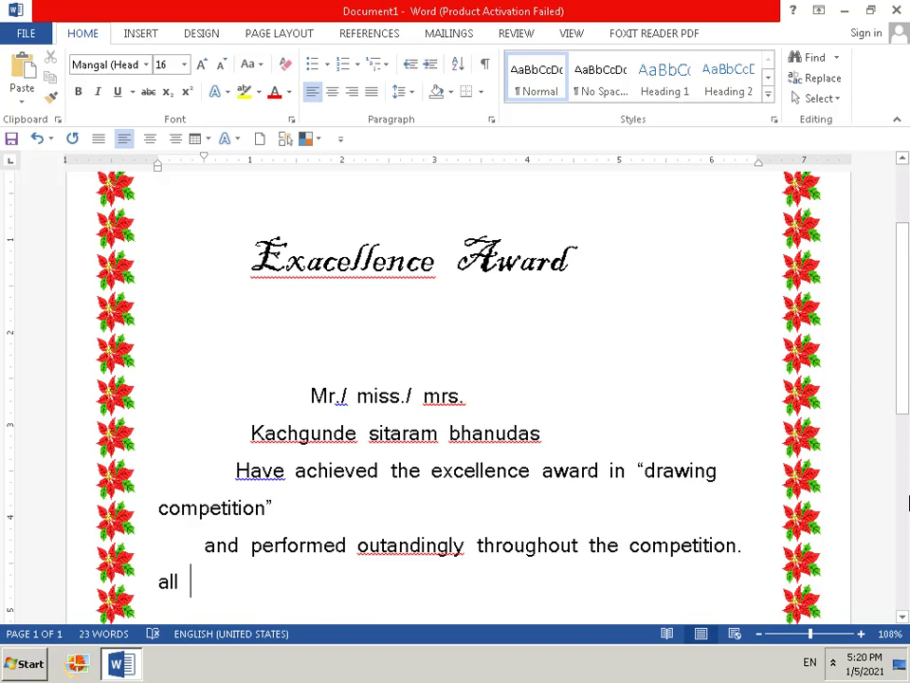
type("the ")
type("wo")
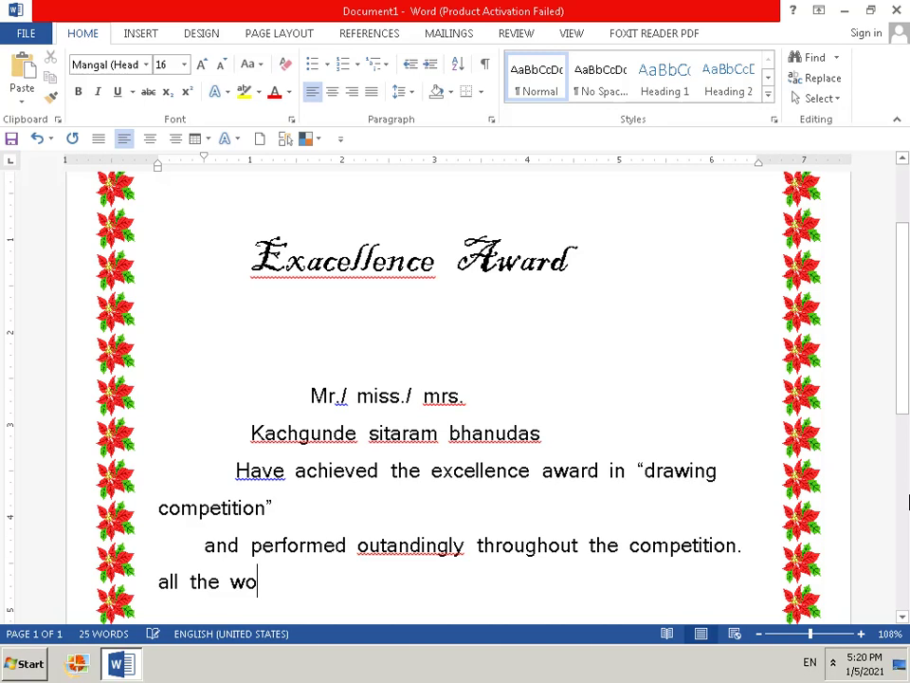
type("r")
type("k ")
type("d")
type("o")
type("ne ")
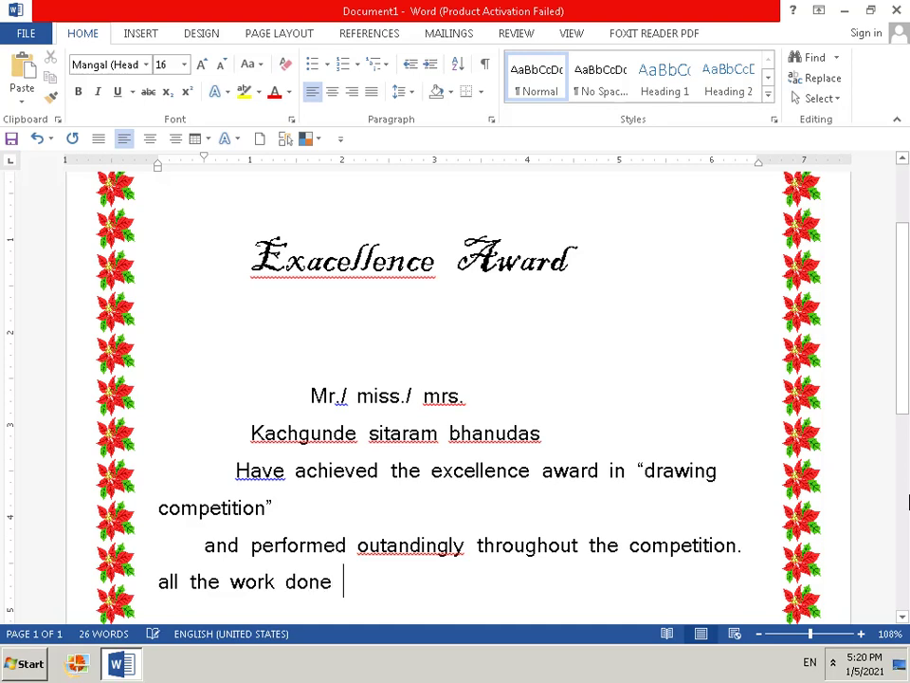
type("i")
type("d")
key("BackSpace")
type("s ")
type("rea")
type("lly ")
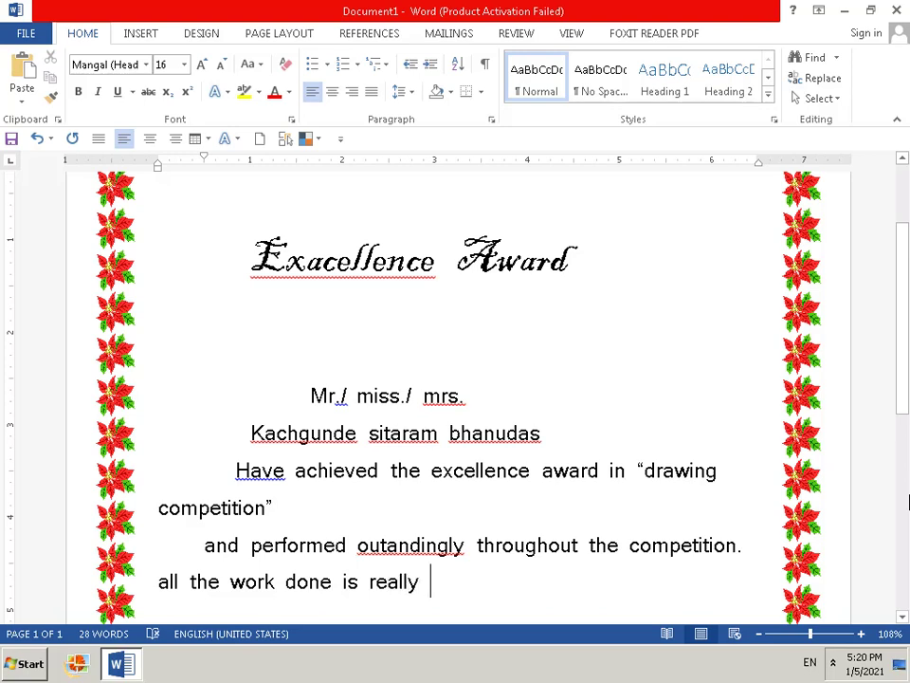
type("a")
type("pp")
type("reci")
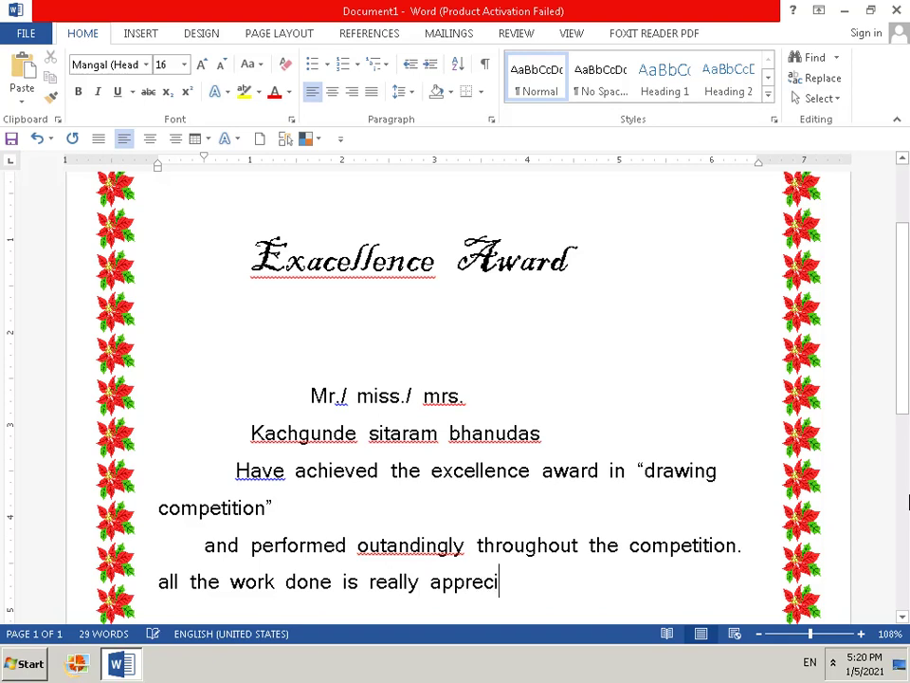
type("a")
type("ble")
type(".")
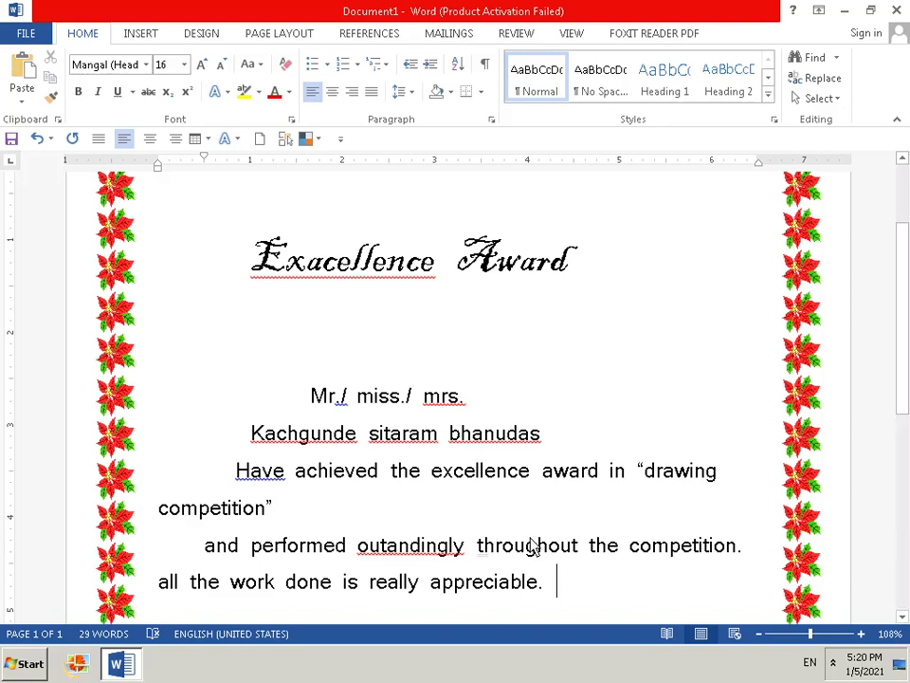
Draw a blue star about 1.75" by 1.95" in the blank lower page area
left_click(903, 617)
left_click_drag(902, 617, 903, 617)
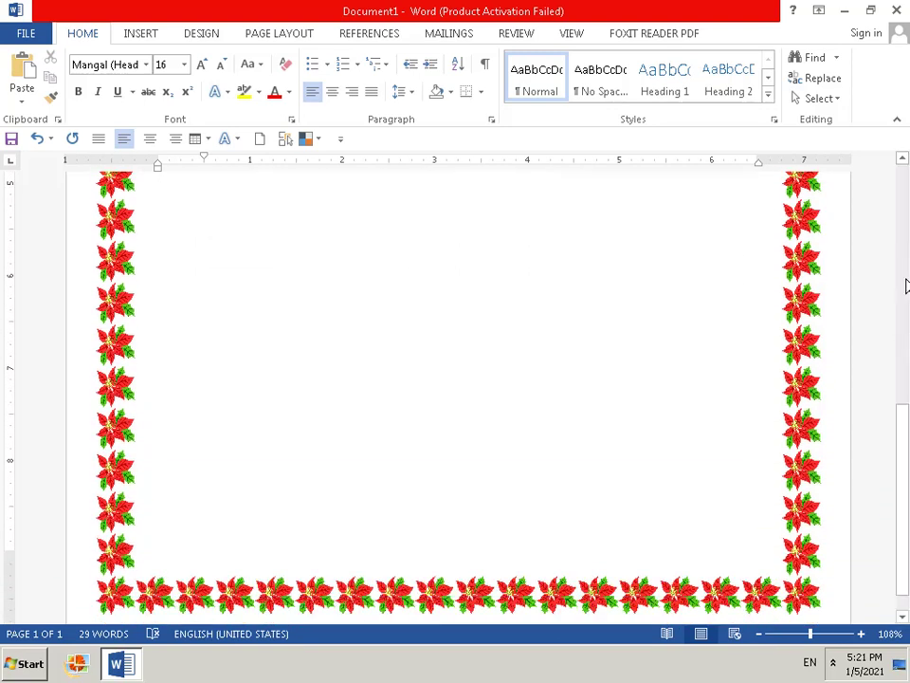
scroll(835, 379, "up", 8)
left_click(903, 463)
left_click(902, 159)
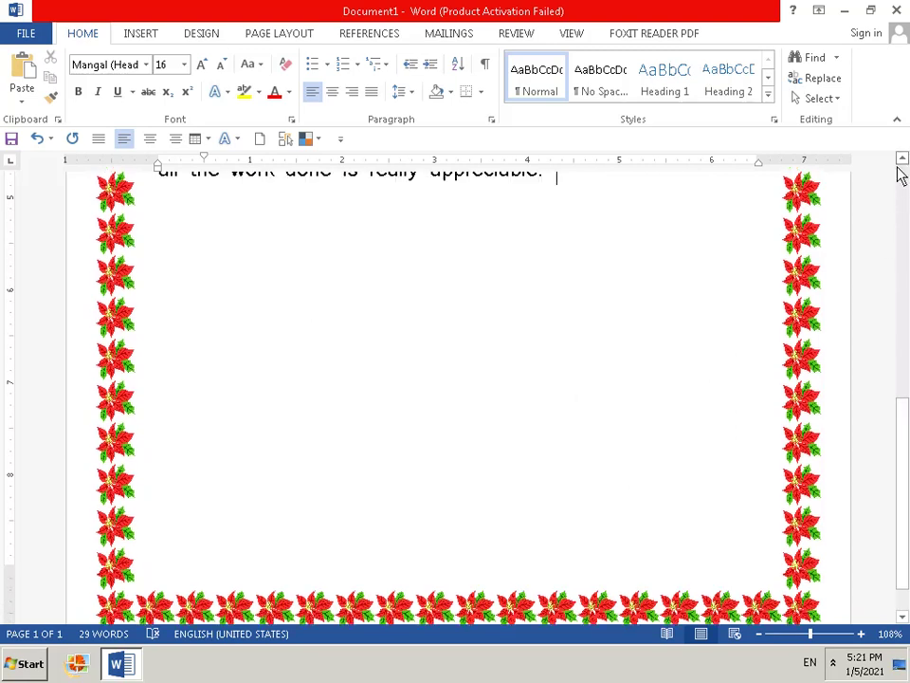
left_click(139, 36)
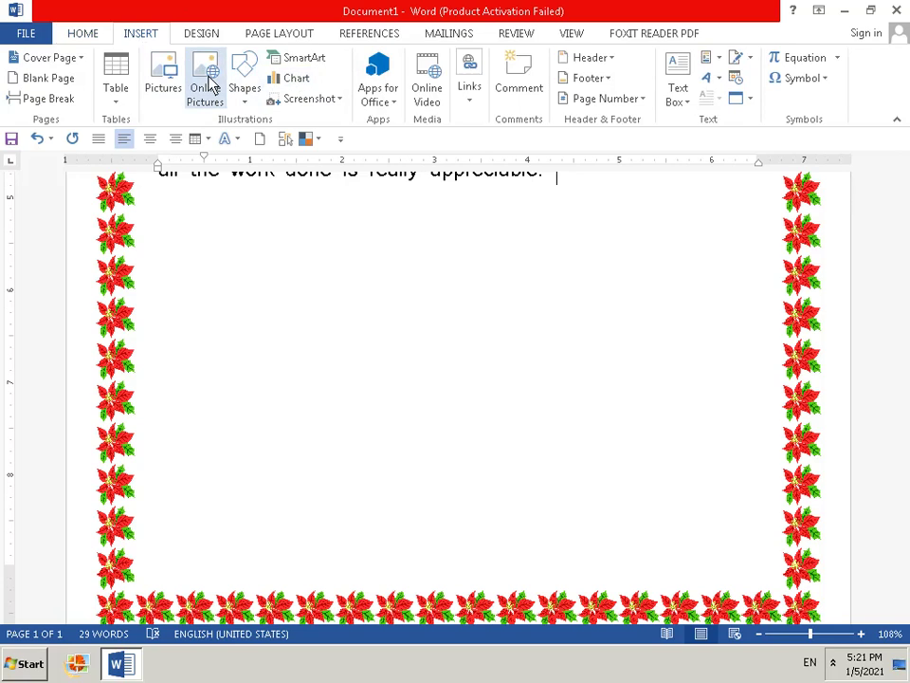
left_click(237, 89)
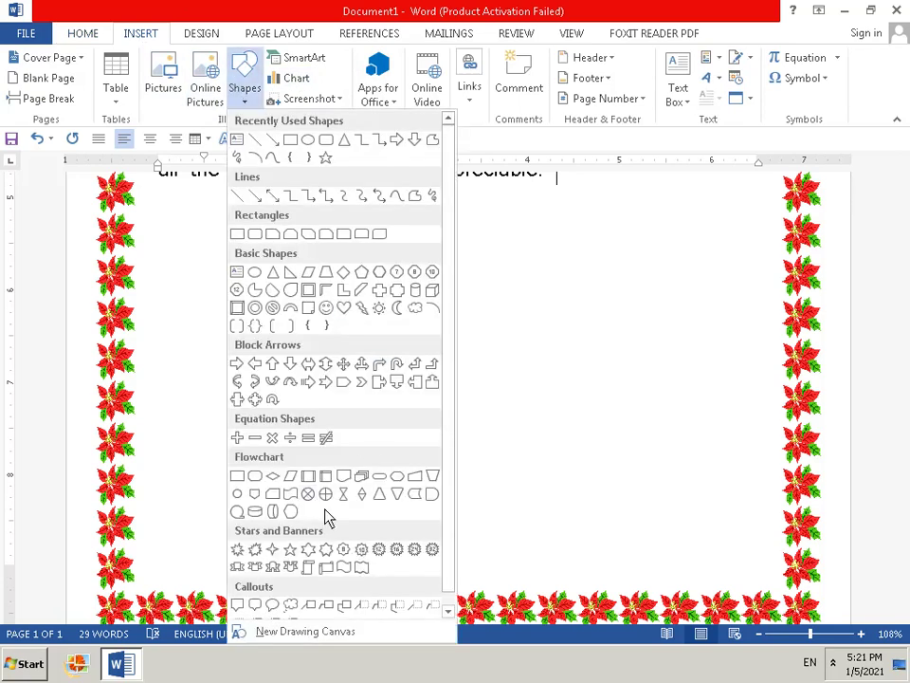
left_click(359, 552)
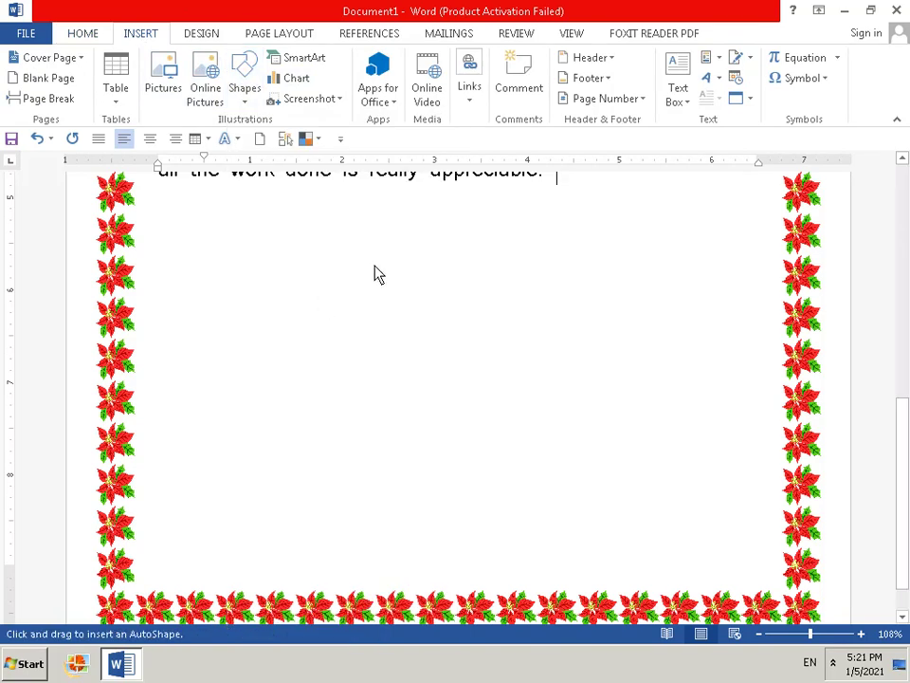
mouse_move(401, 277)
left_mouse_down()
mouse_move(480, 415)
mouse_move(631, 524)
mouse_move(607, 595)
mouse_move(584, 442)
left_mouse_up()
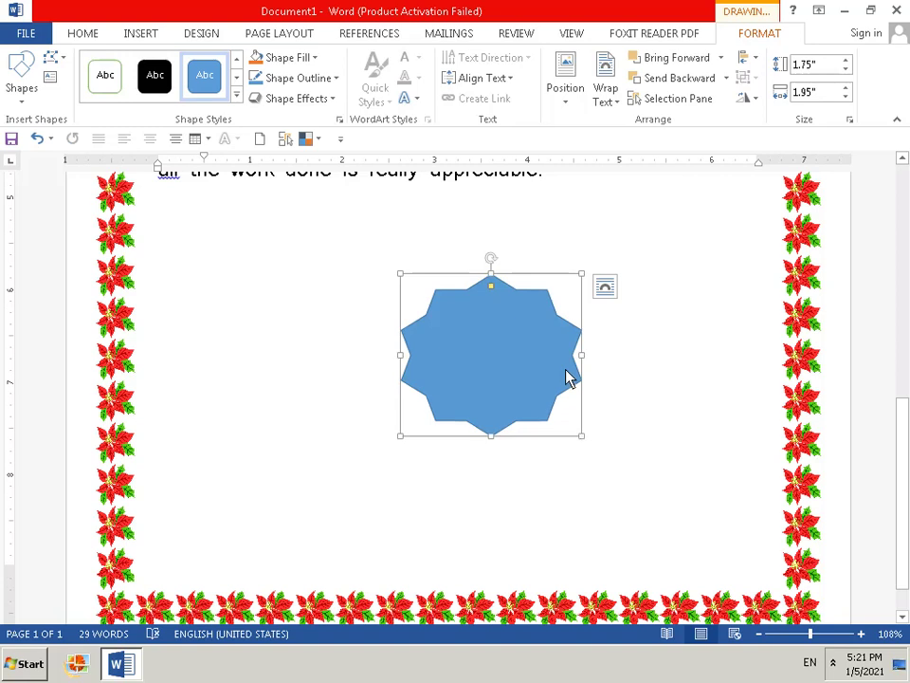
Delete the drawn star and place a default 1" by 1" blue 12-Point Star instead
key("Delete")
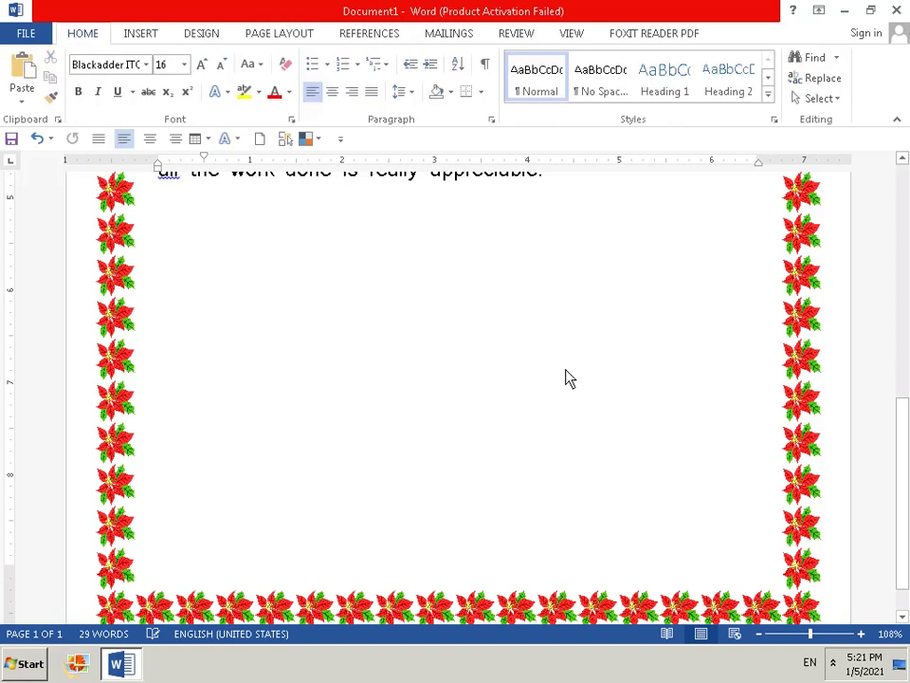
left_click(198, 36)
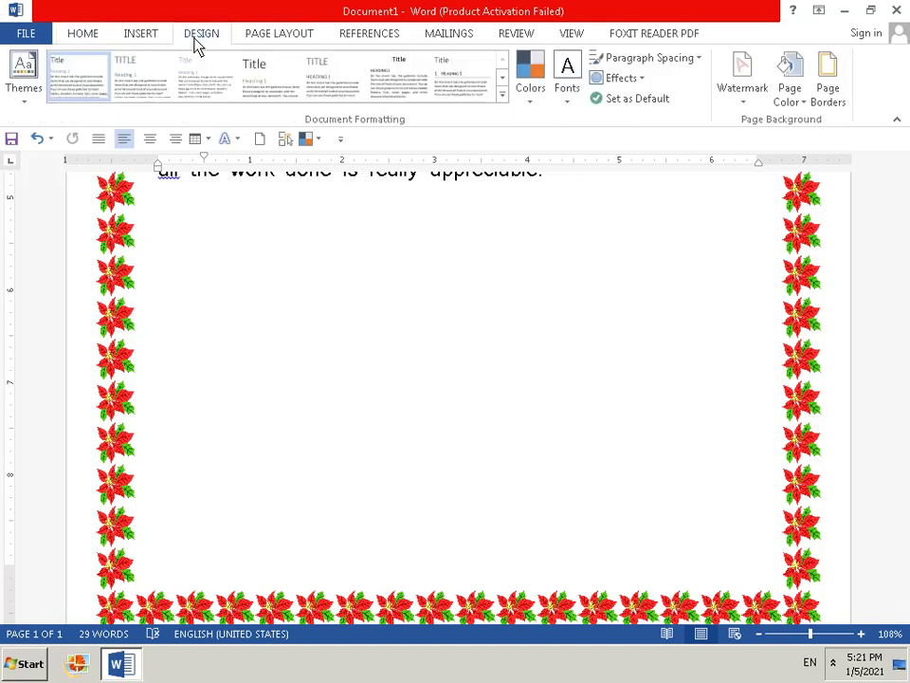
left_click(140, 38)
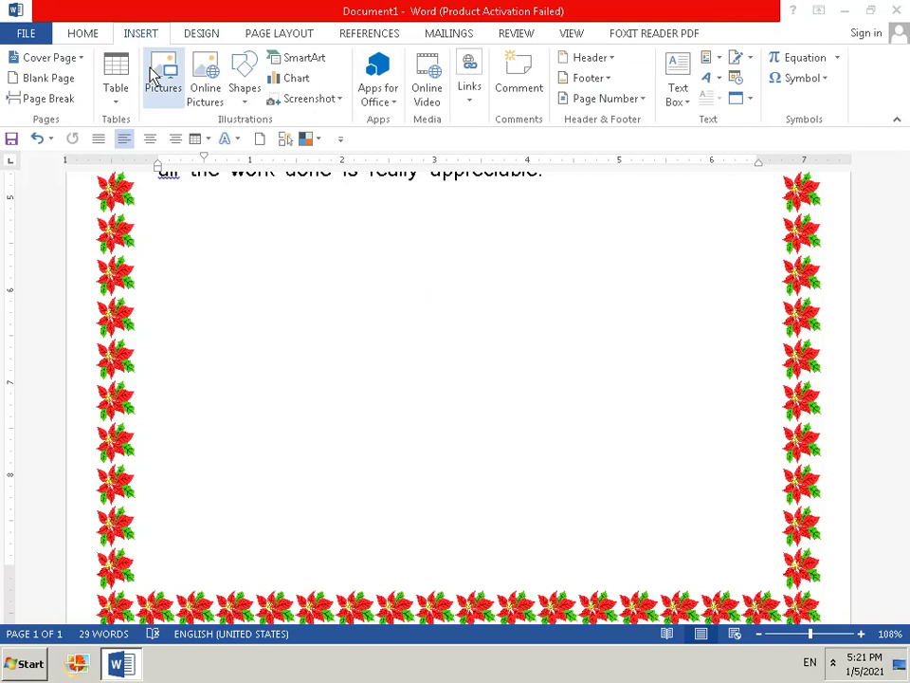
left_click(171, 72)
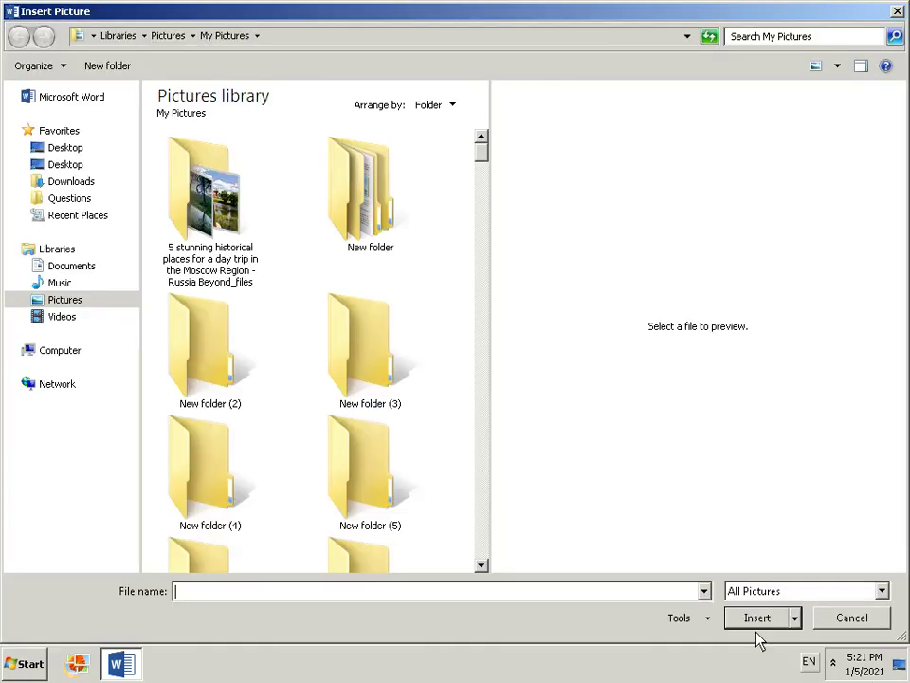
left_click(852, 619)
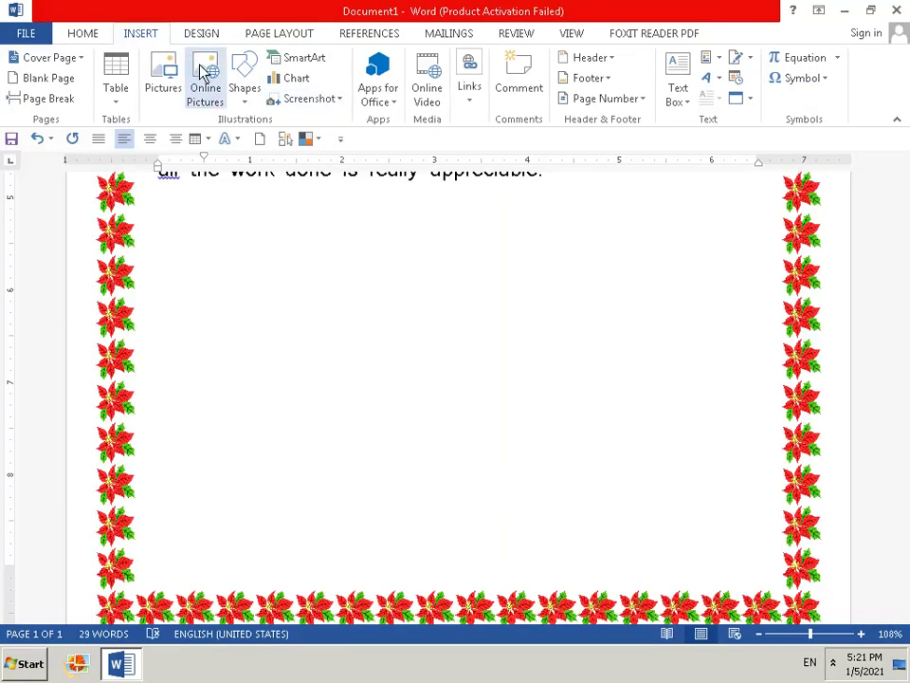
left_click(245, 95)
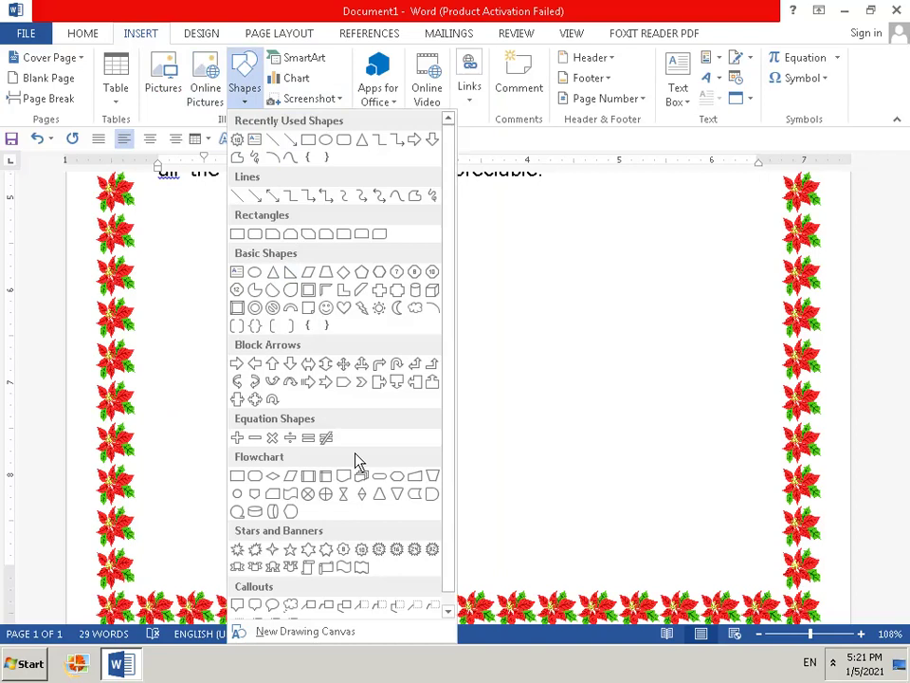
left_click(384, 554)
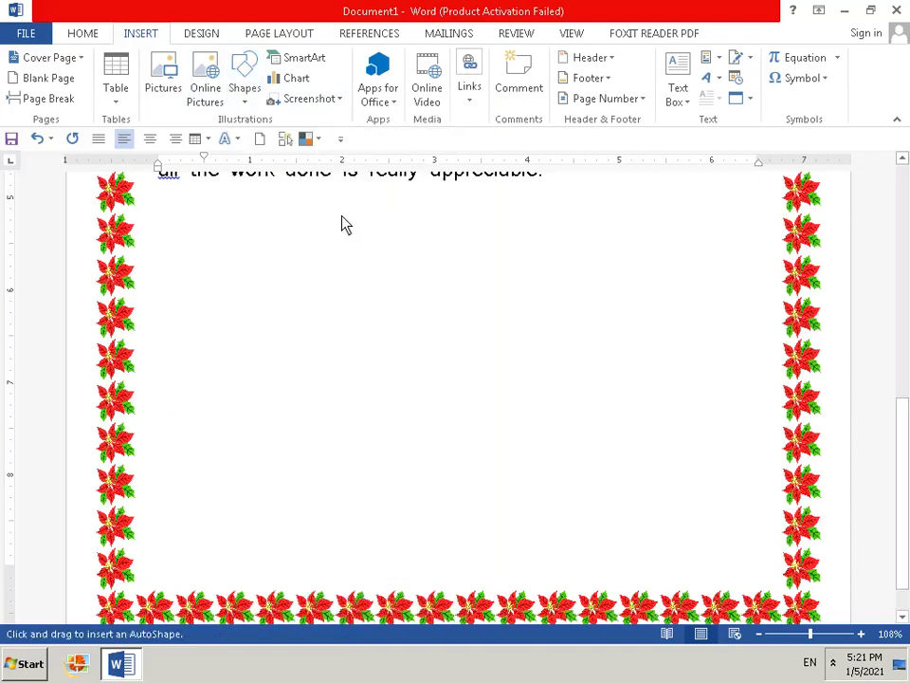
left_click(385, 290)
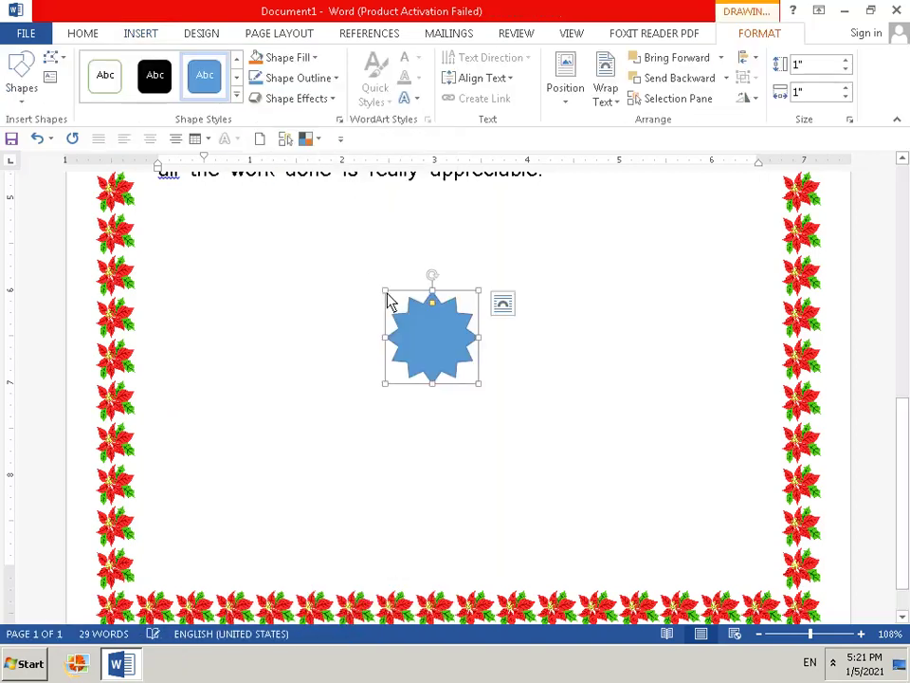
Widen the star on both sides and make it taller
left_click(430, 279)
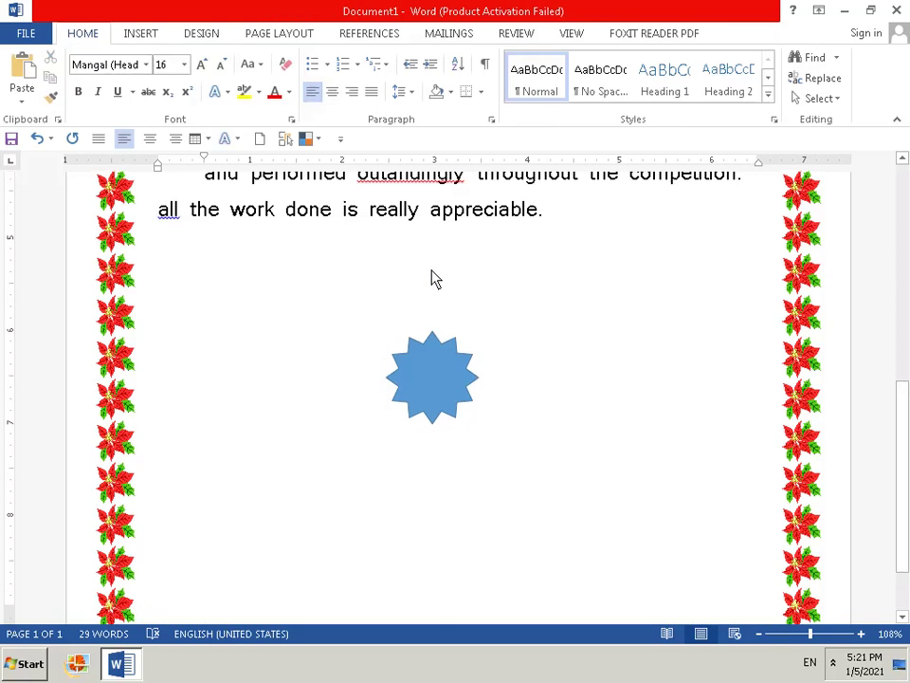
left_click(438, 377)
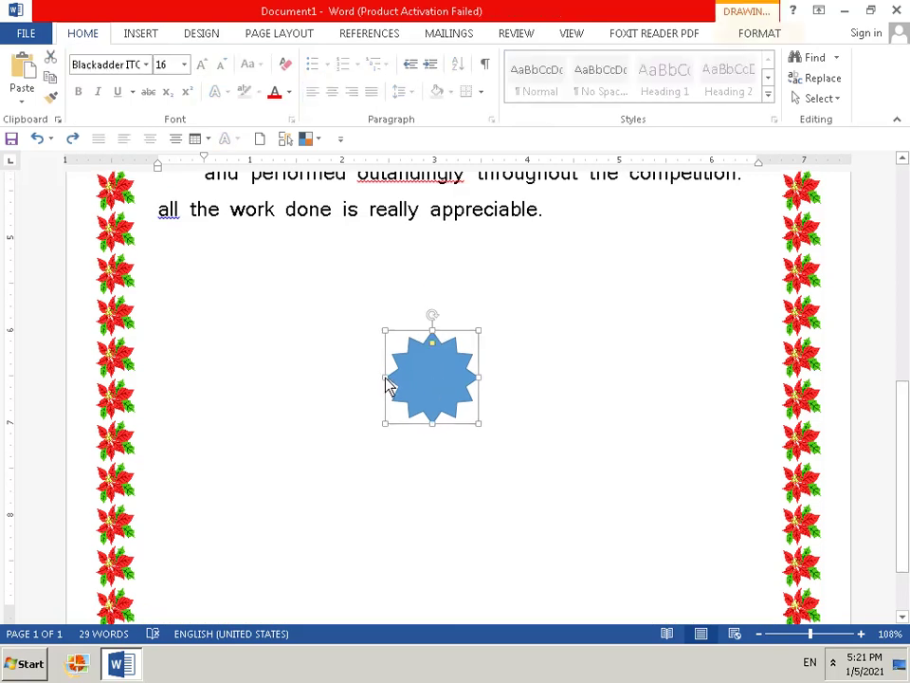
left_click_drag(386, 379, 342, 380)
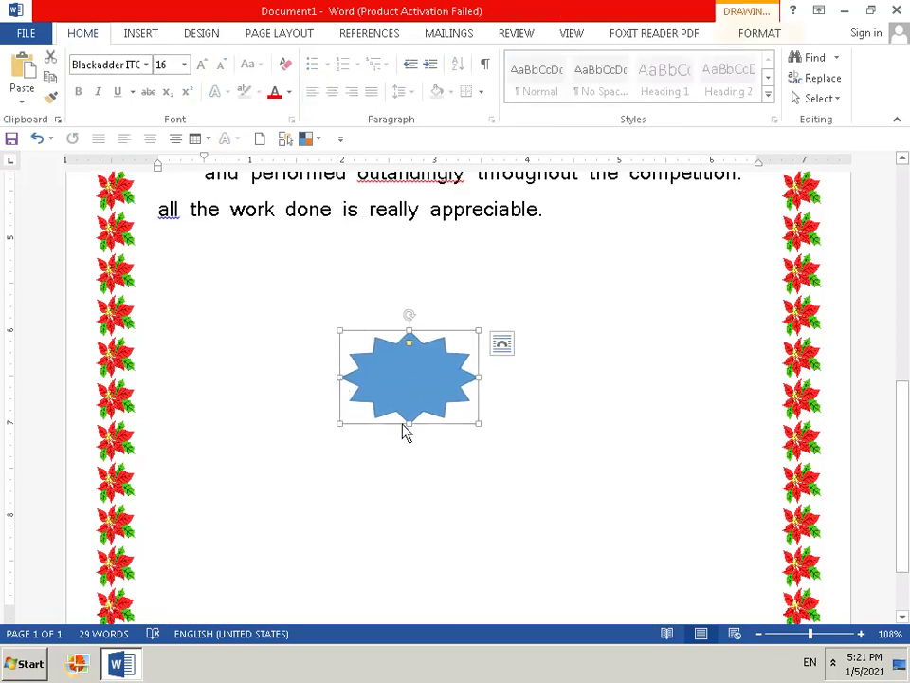
left_click(410, 448)
left_click(412, 423)
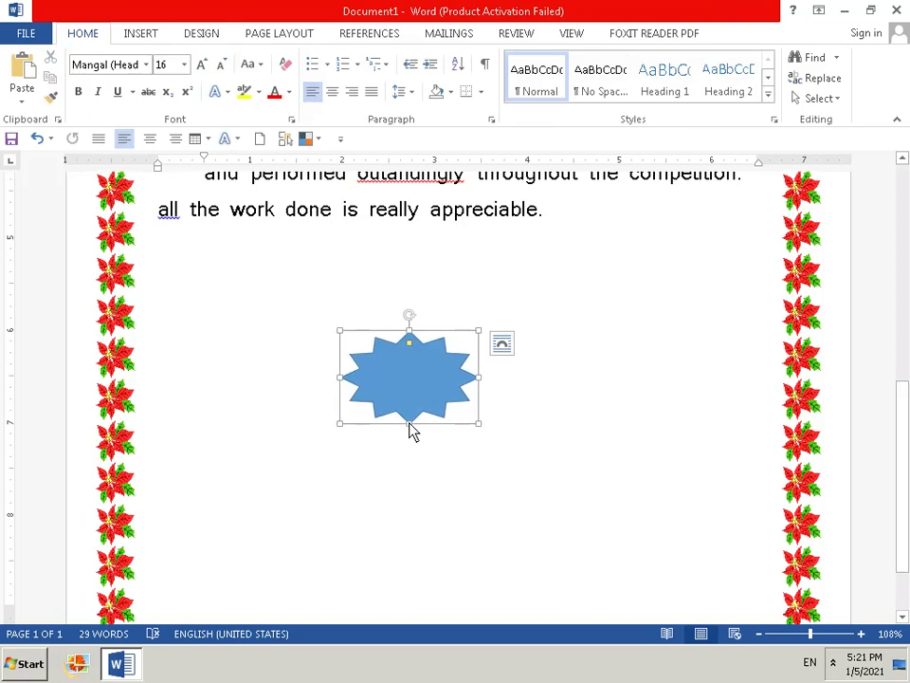
left_click_drag(410, 424, 410, 513)
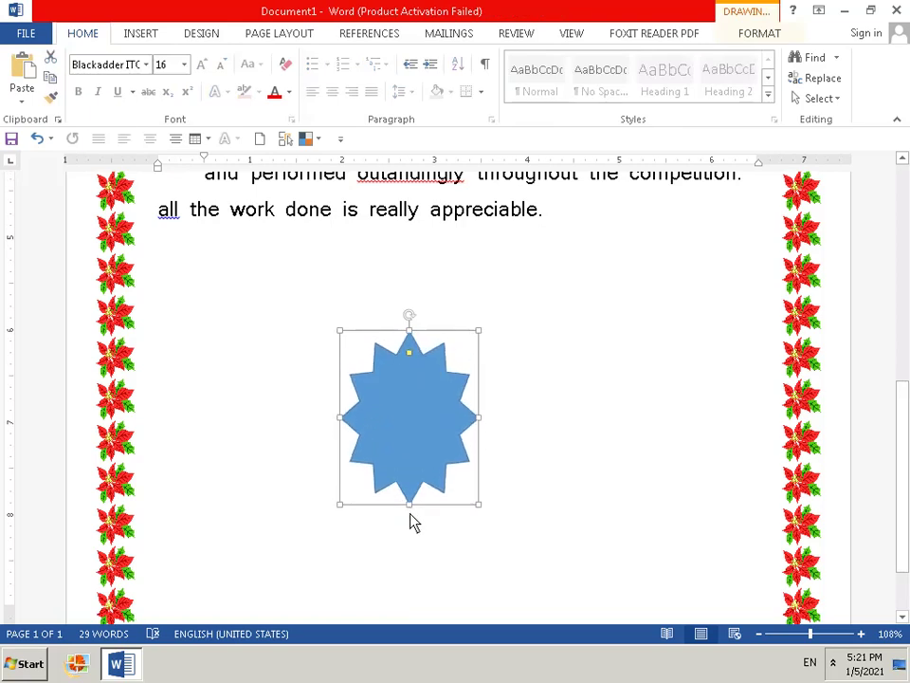
left_click_drag(479, 423, 515, 423)
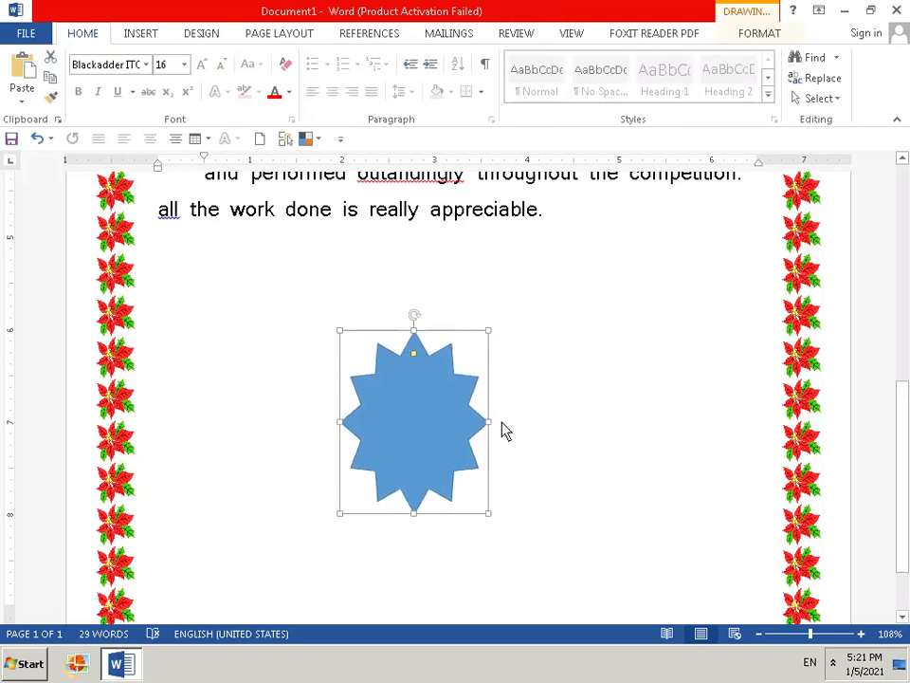
Stretch the star further downward and leftward, shifting it slightly right
left_click(435, 321)
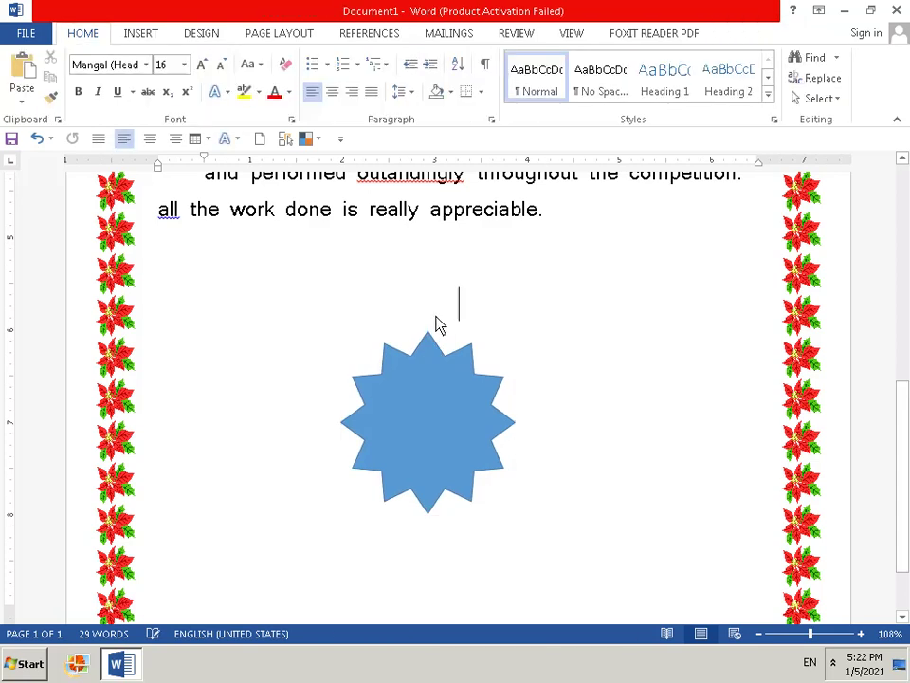
left_click(428, 368)
left_click(428, 328)
left_click(427, 372)
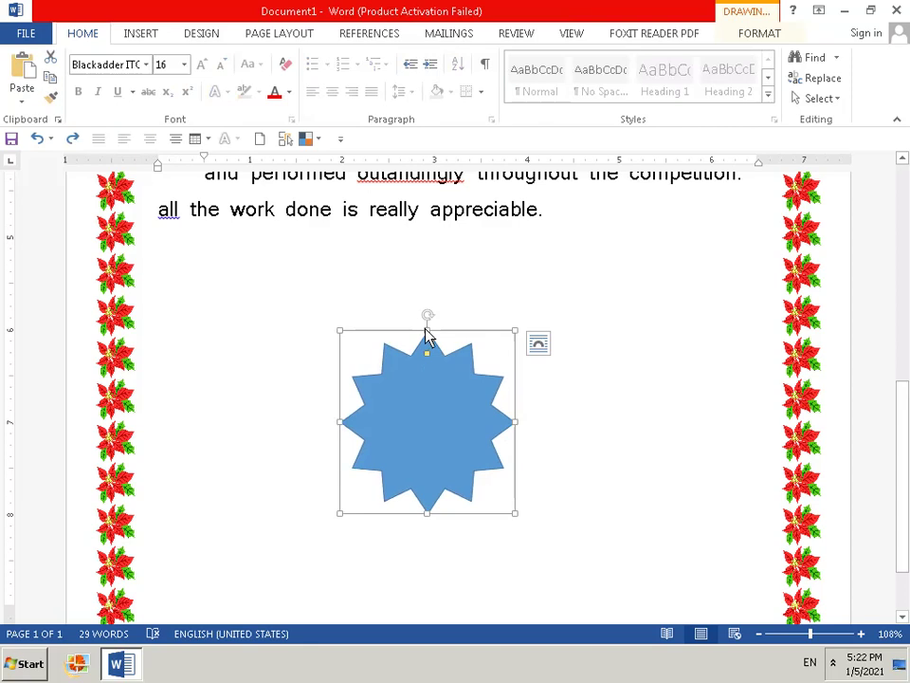
left_click(429, 308)
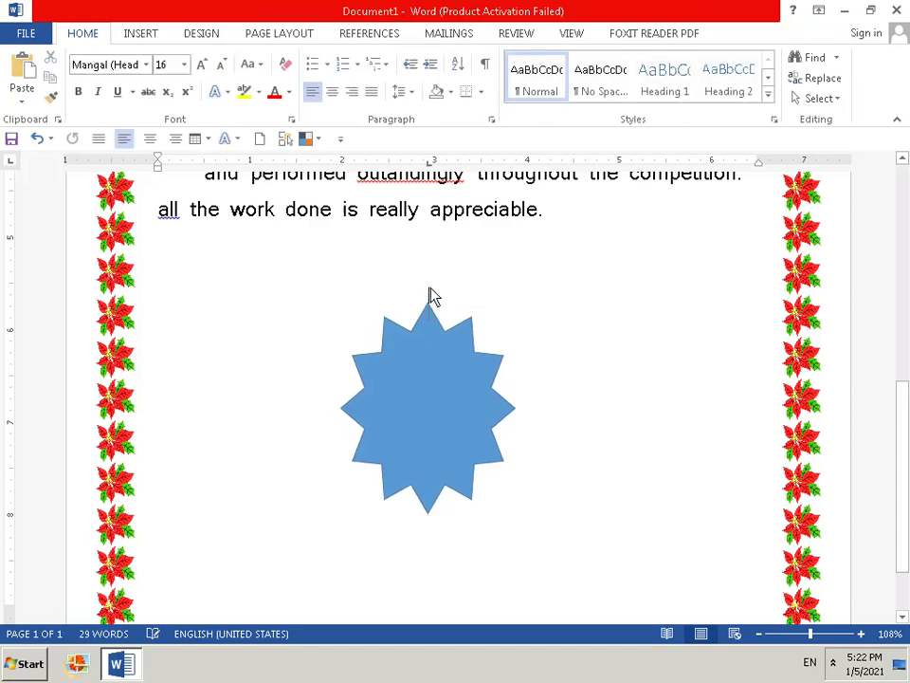
left_click(451, 401)
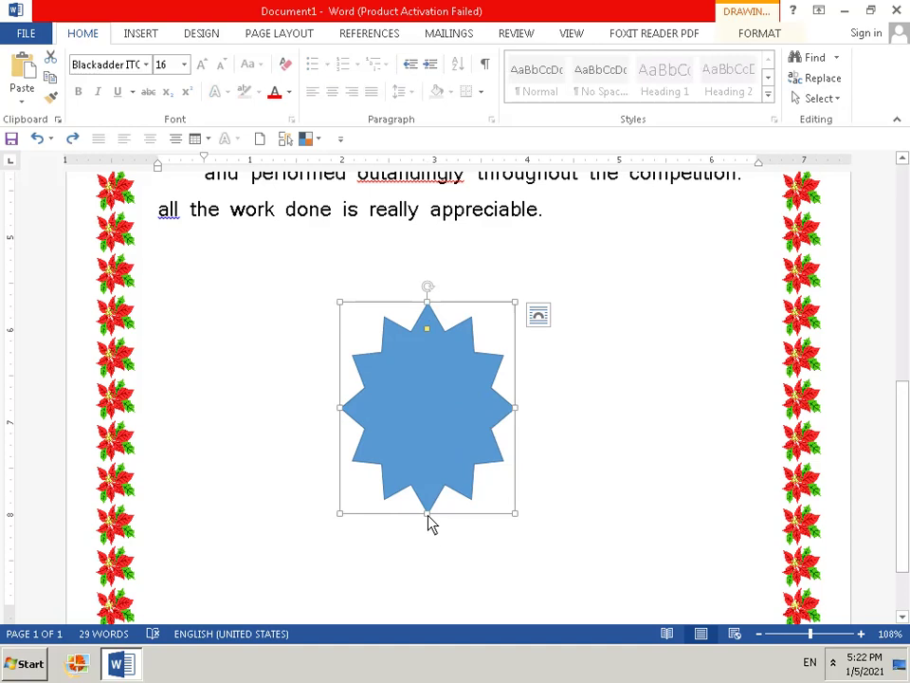
left_click_drag(428, 514, 428, 555)
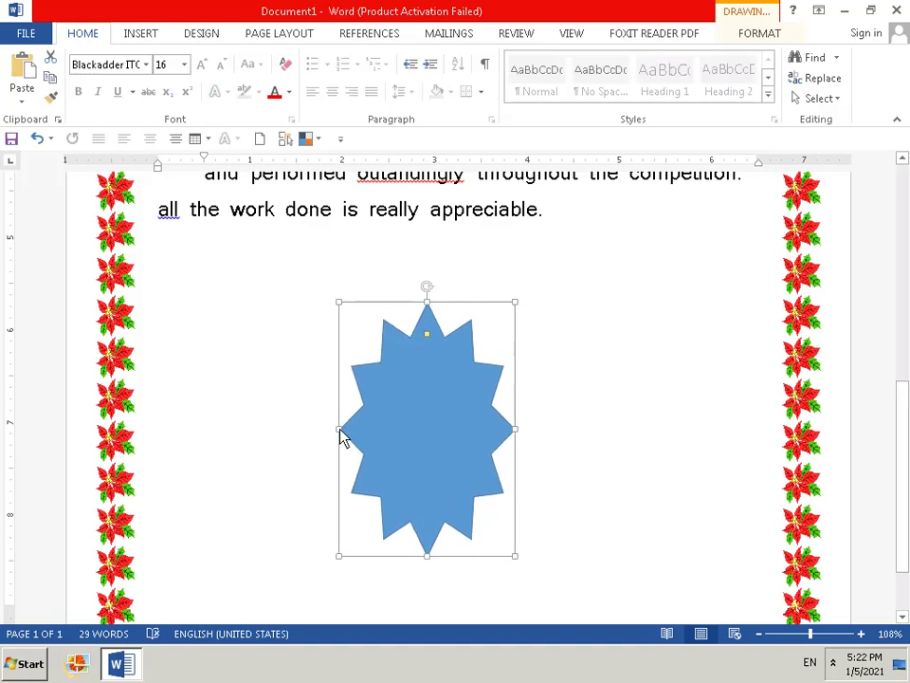
left_click_drag(341, 429, 317, 432)
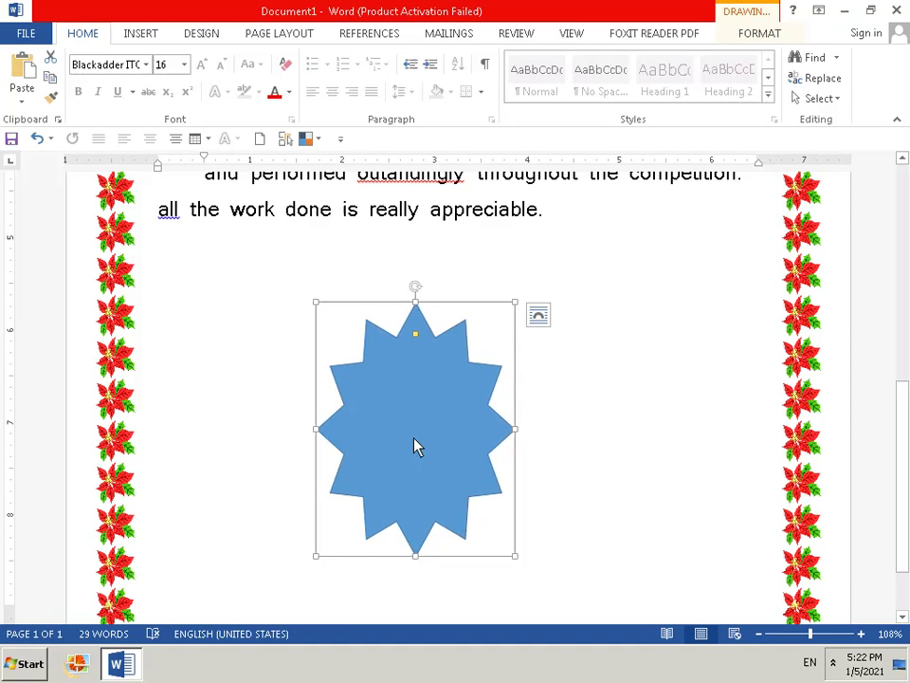
left_click_drag(424, 449, 433, 446)
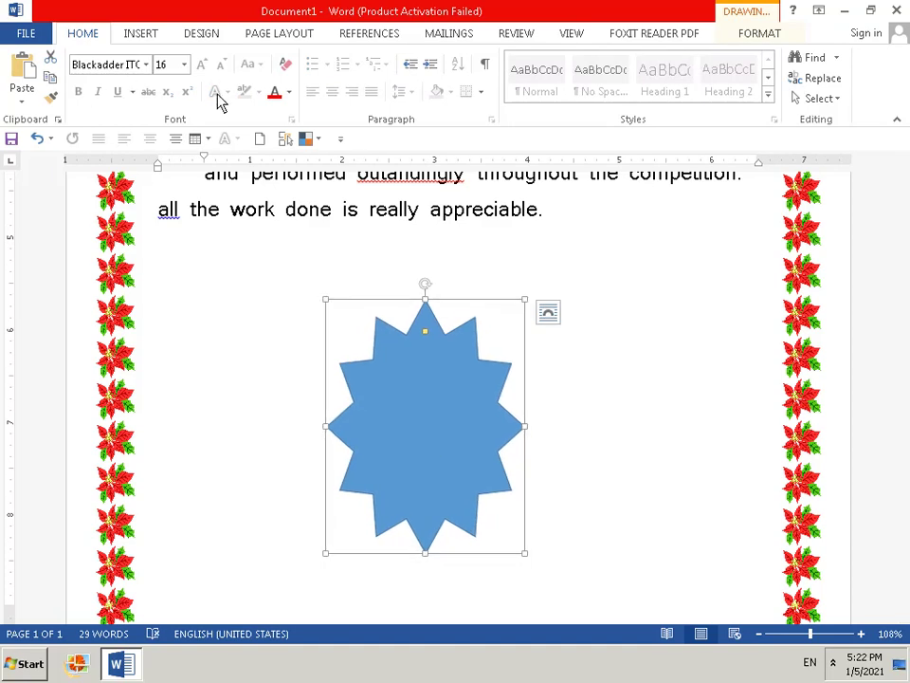
Nudge the star slightly right and down to centre it under the text
left_click(262, 382)
left_click(355, 419)
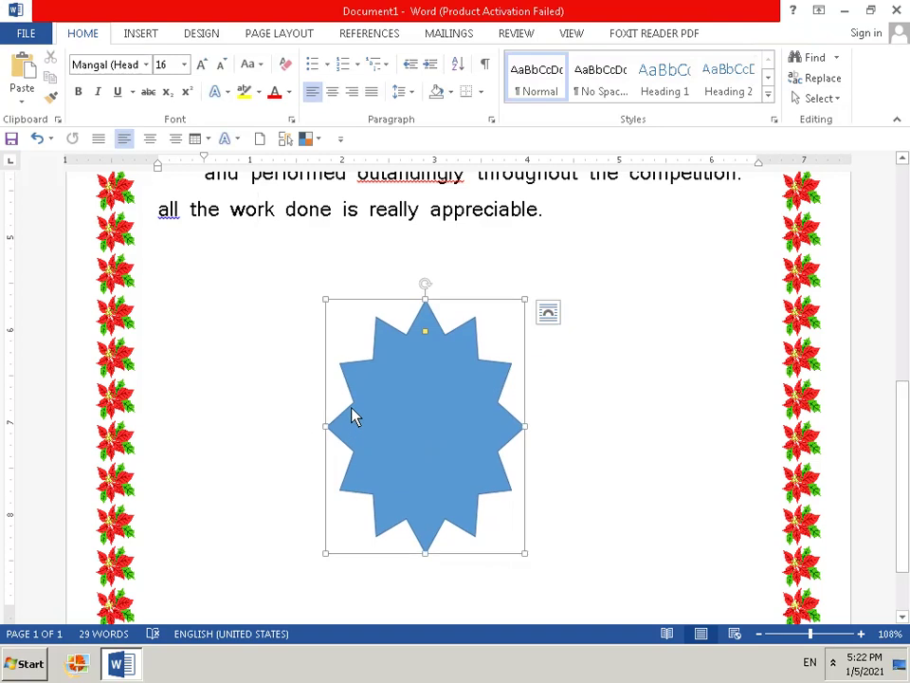
left_click_drag(353, 411, 358, 413)
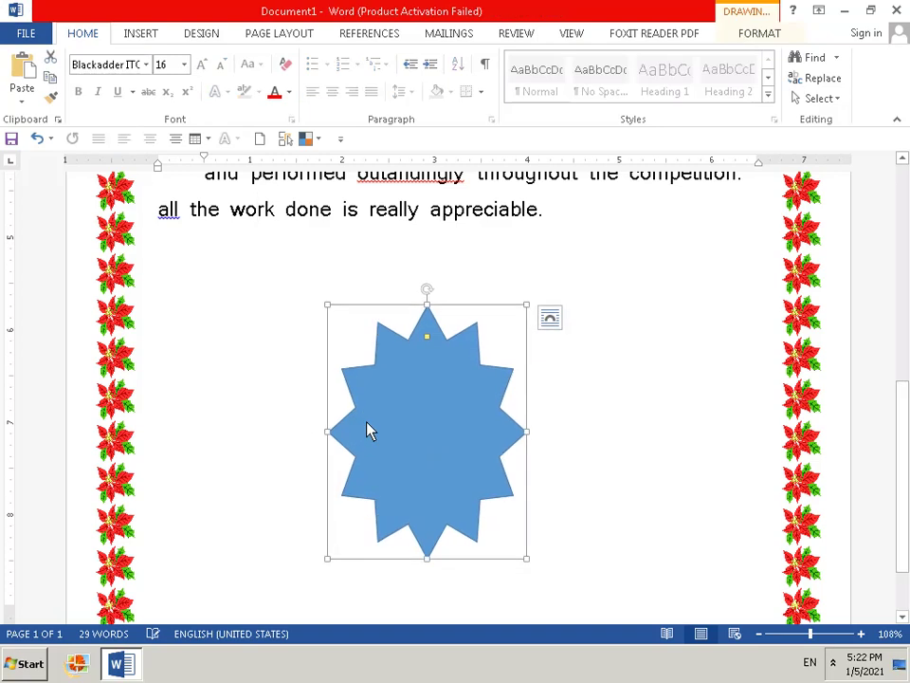
left_click(273, 401)
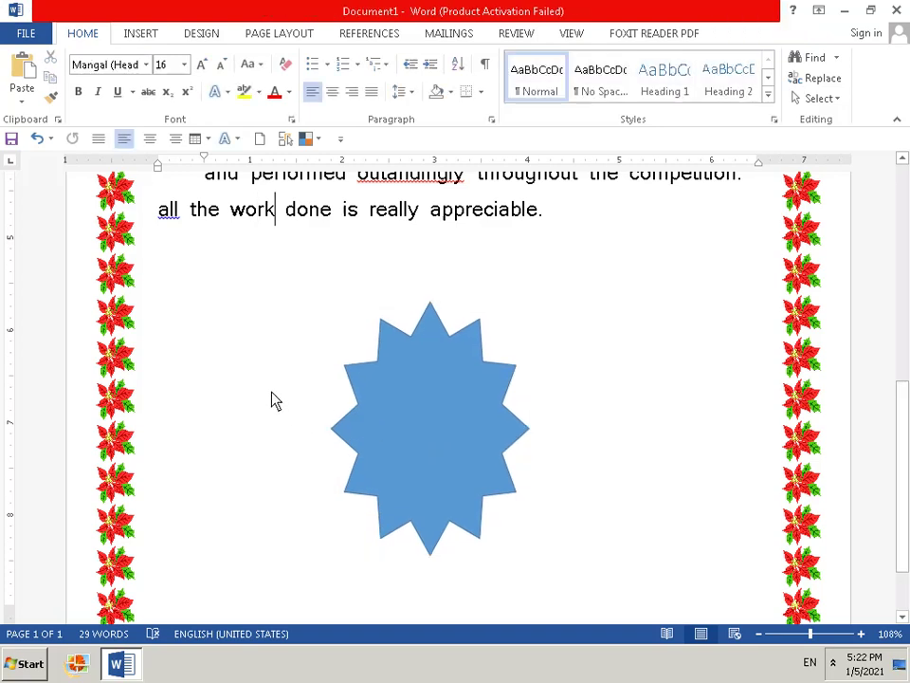
After 'appreciable.', move behind the star with tabs and type the letter 'a'
left_click(545, 211)
key("Tab")
key("Tab")
key("Tab")
key("Tab")
key("Tab")
key("Tab")
key("Tab")
key("Tab")
key("Tab")
key("Tab")
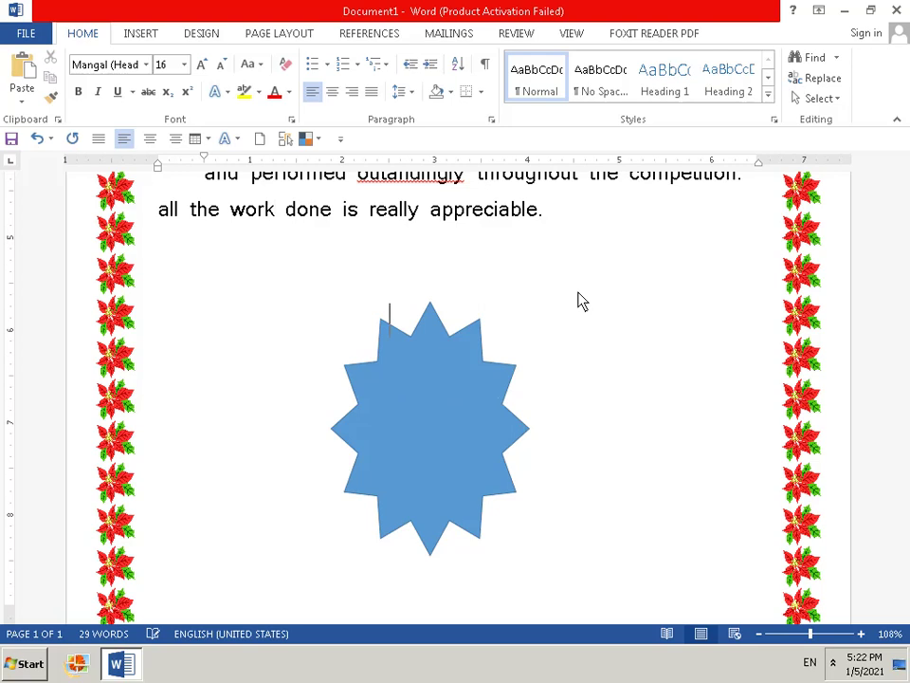
key("Tab")
key("Tab")
key("Tab")
key("Tab")
key("Tab")
key("Tab")
key("Tab")
key("Tab")
key("Tab")
key("Tab")
key("Tab")
key("Tab")
key("Tab")
key("BackSpace")
key("BackSpace")
key("BackSpace")
type("a")
key("BackSpace")
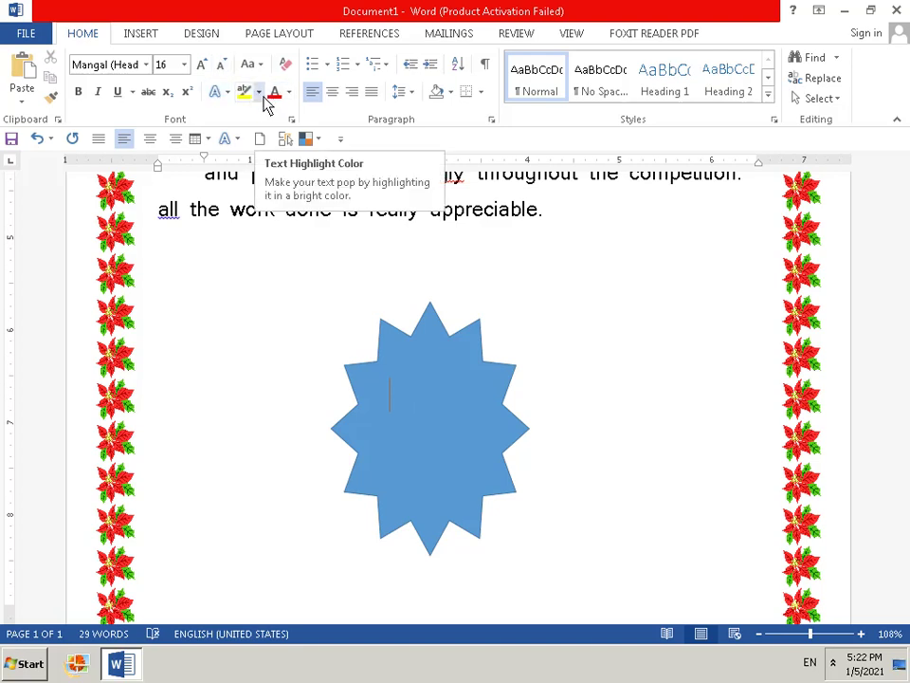
Try white and theme font colours and the highlight palette on the hidden text
left_click(289, 94)
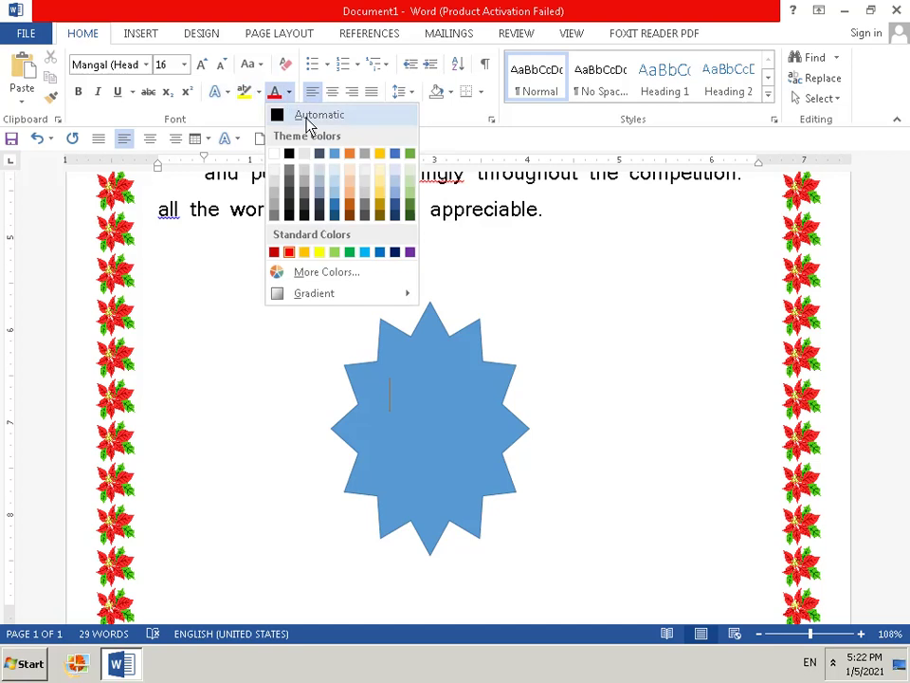
left_click(275, 153)
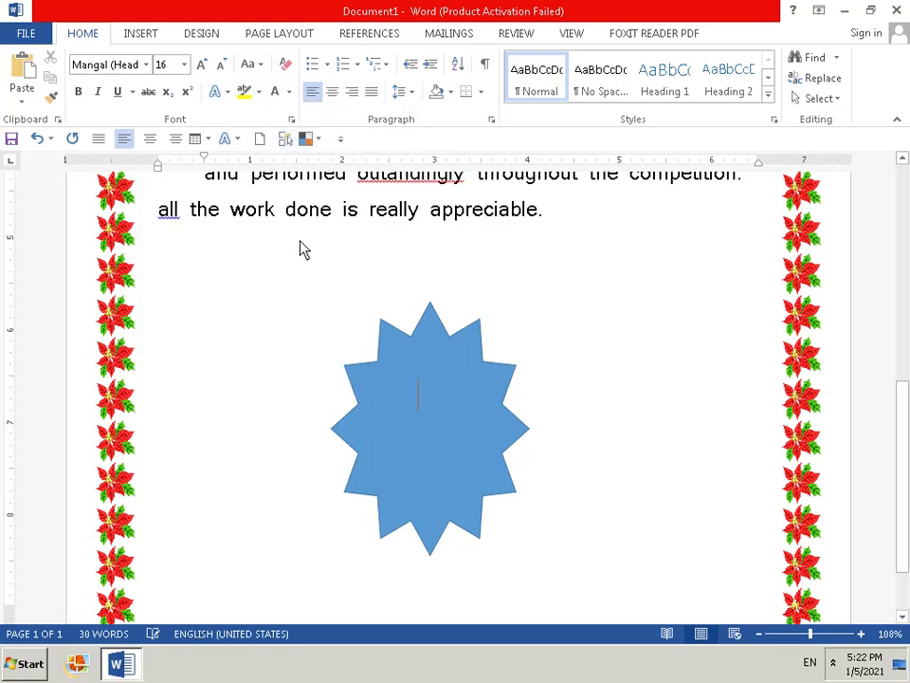
key("BackSpace")
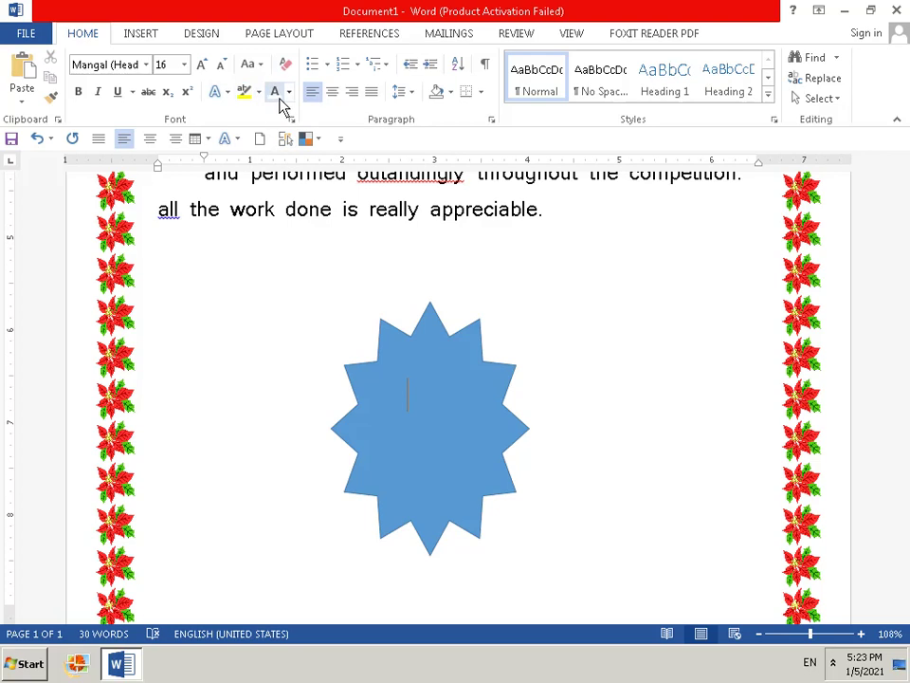
left_click(288, 93)
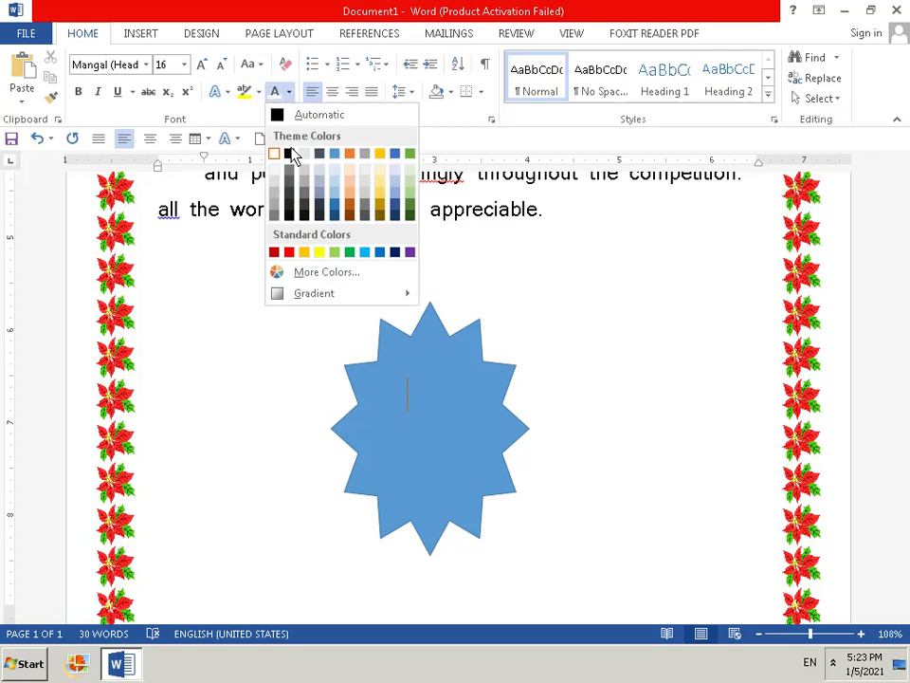
left_click(295, 156)
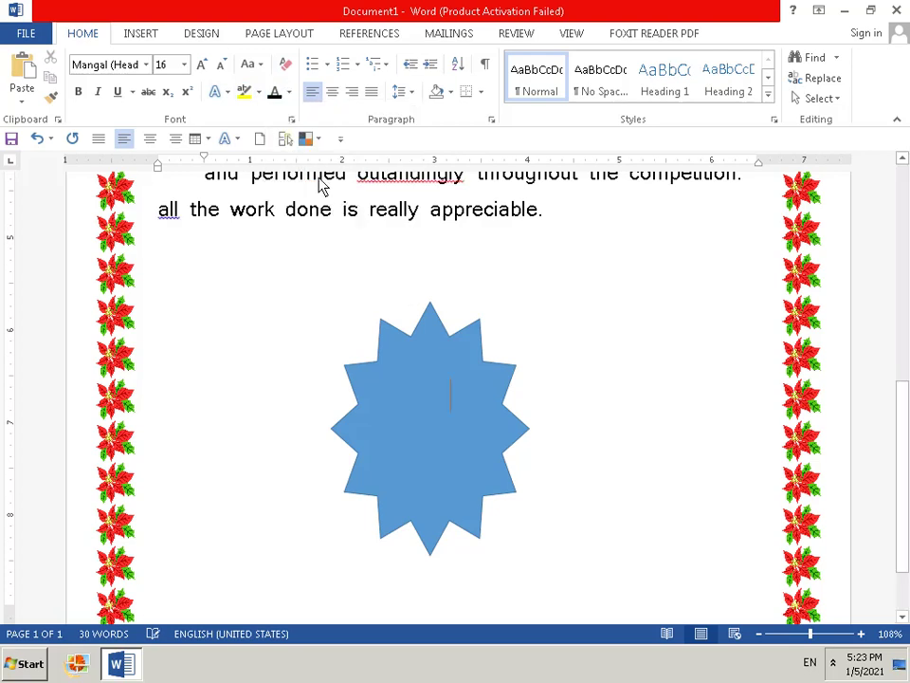
key("BackSpace")
left_click(257, 92)
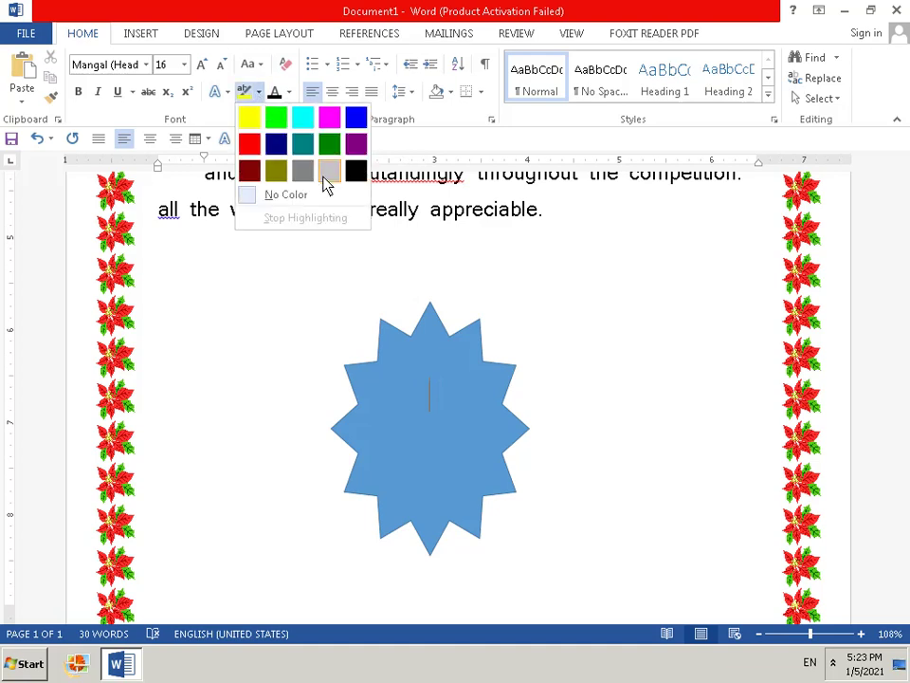
left_click(342, 283)
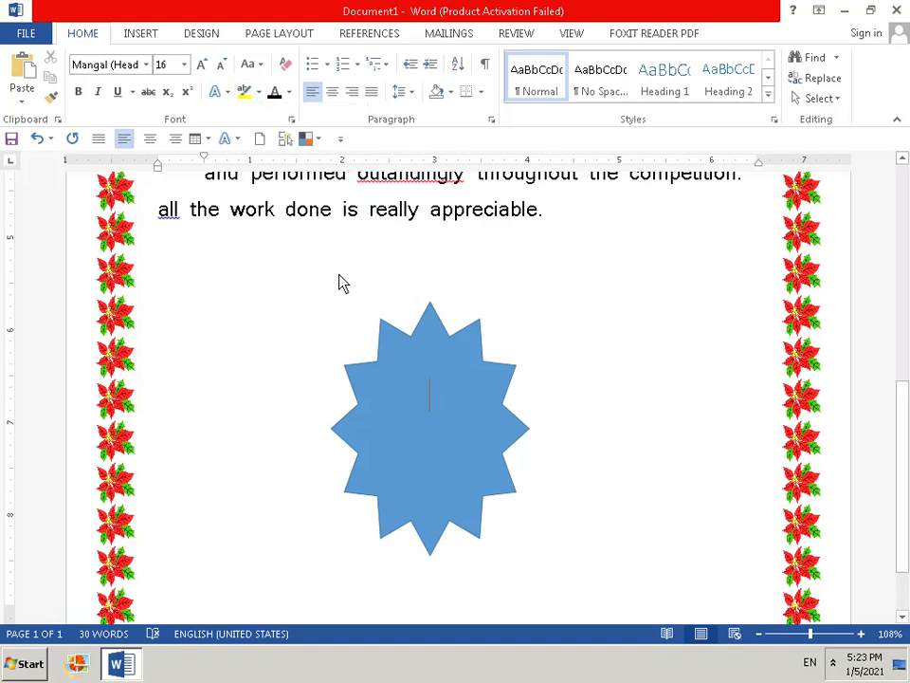
left_click(416, 377)
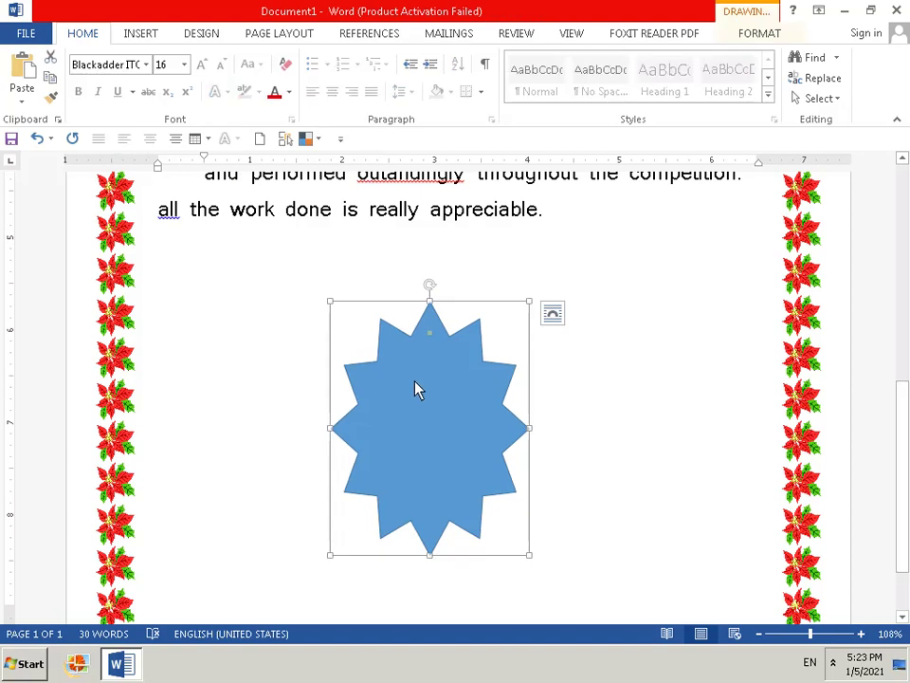
Type the label 'cerificate' inside the star, correcting typos
type("cv")
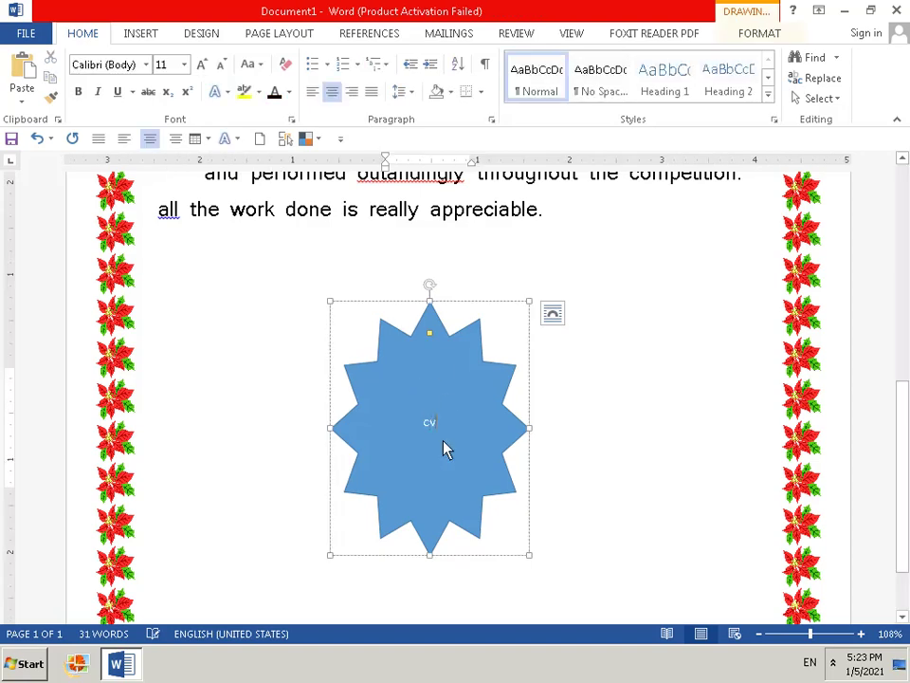
key("BackSpace")
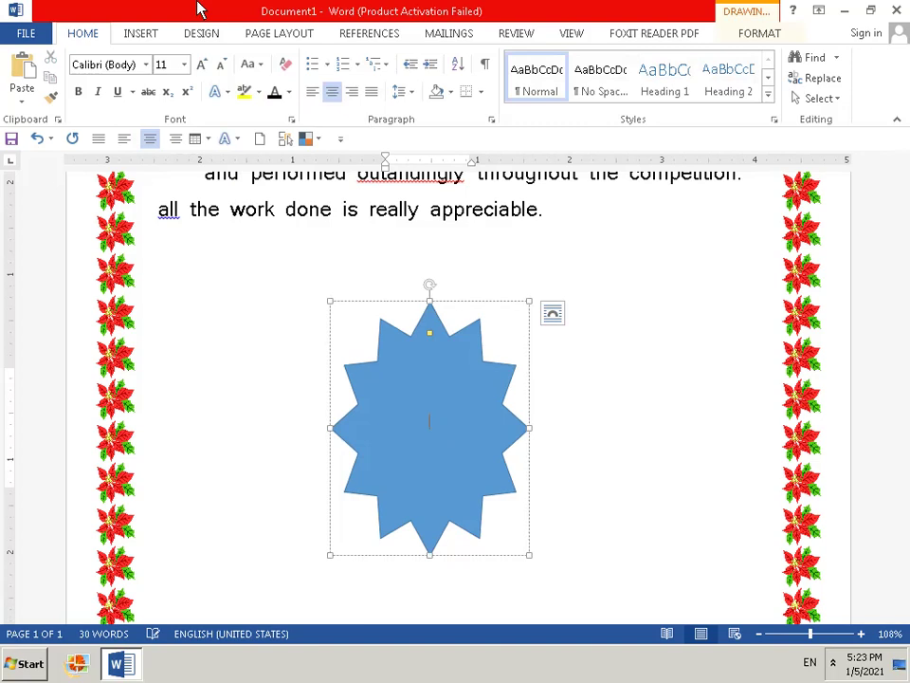
type("c")
type("er")
type("t")
type("ifi")
type("c")
type("ater")
key("BackSpace")
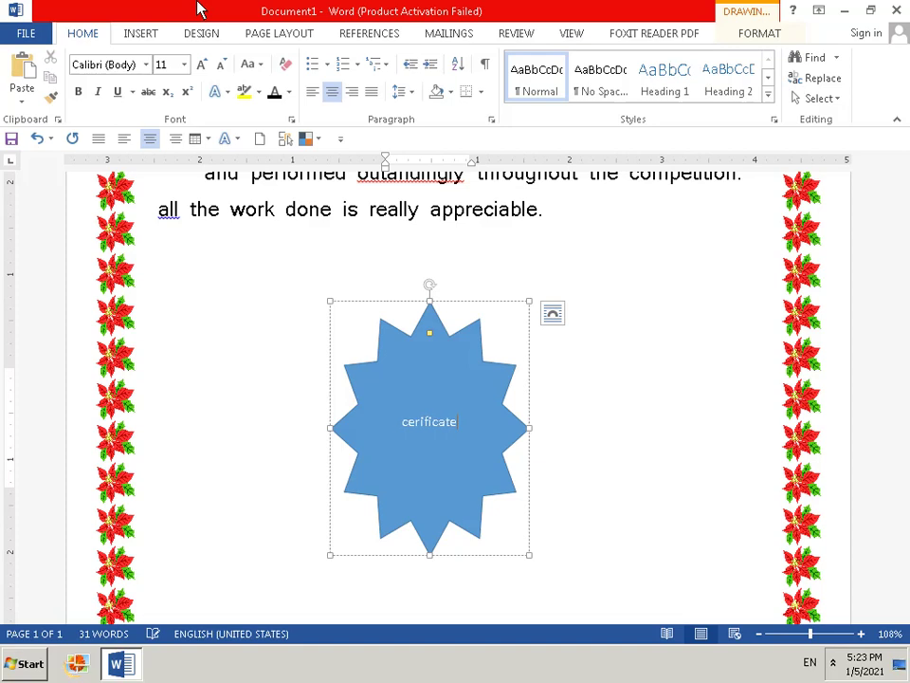
key("BackSpace")
type("e")
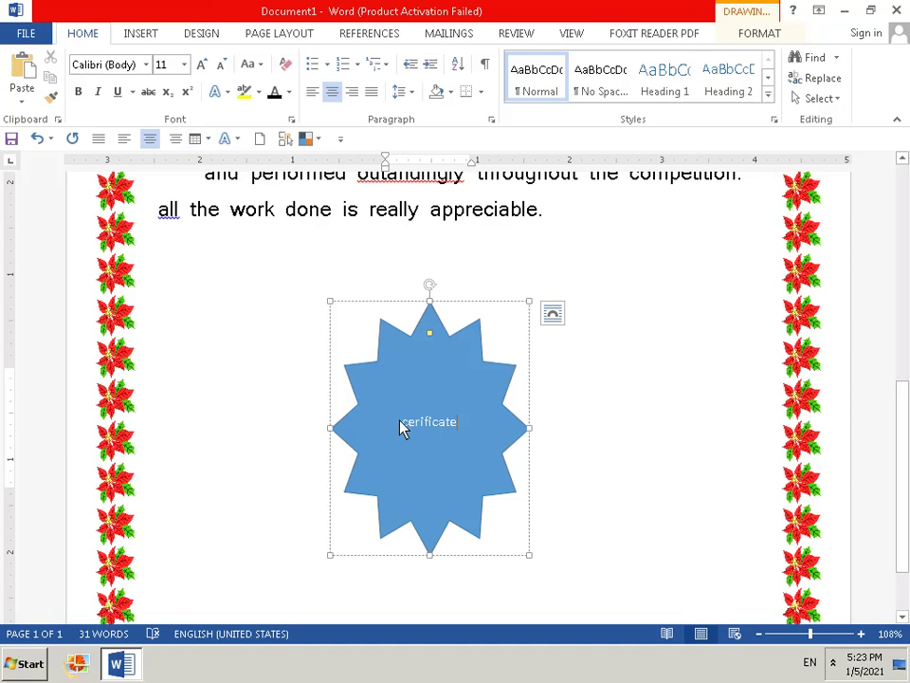
Select the star's label text and bring up the font size choices
left_click(560, 434)
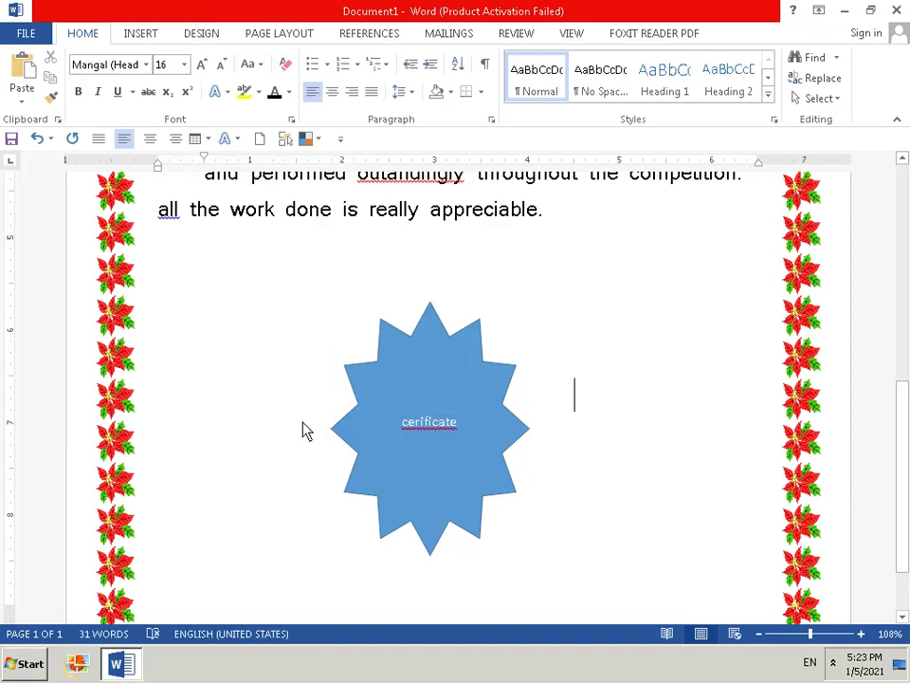
left_click_drag(406, 425, 463, 427)
left_click(584, 381)
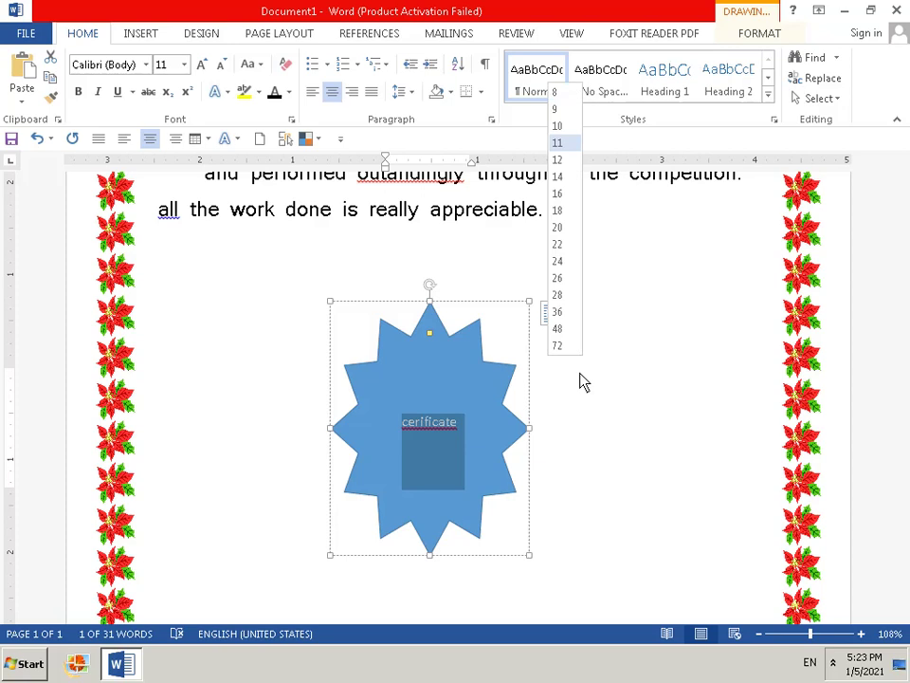
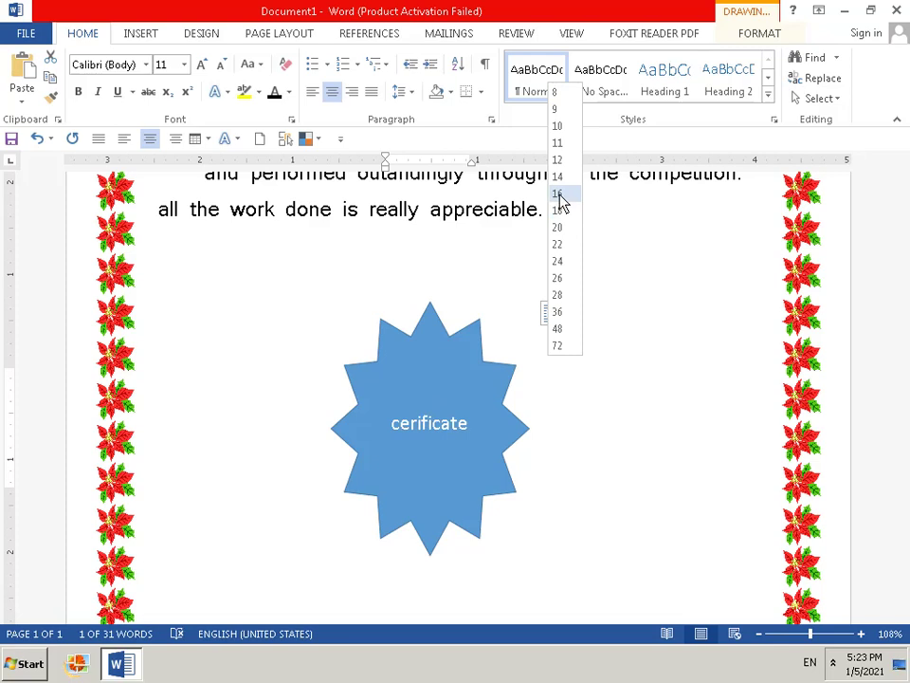
Set the star's 'cerificate' label to size 16 and widen the star slightly
left_click(561, 201)
left_click(562, 203)
left_click(503, 431)
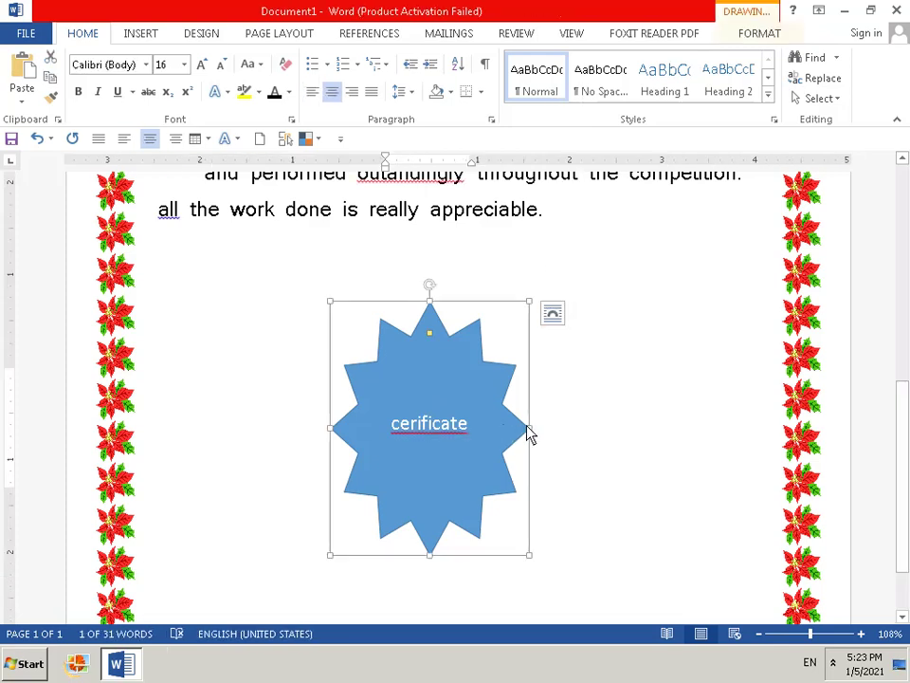
left_click_drag(528, 432, 557, 432)
left_click(557, 432)
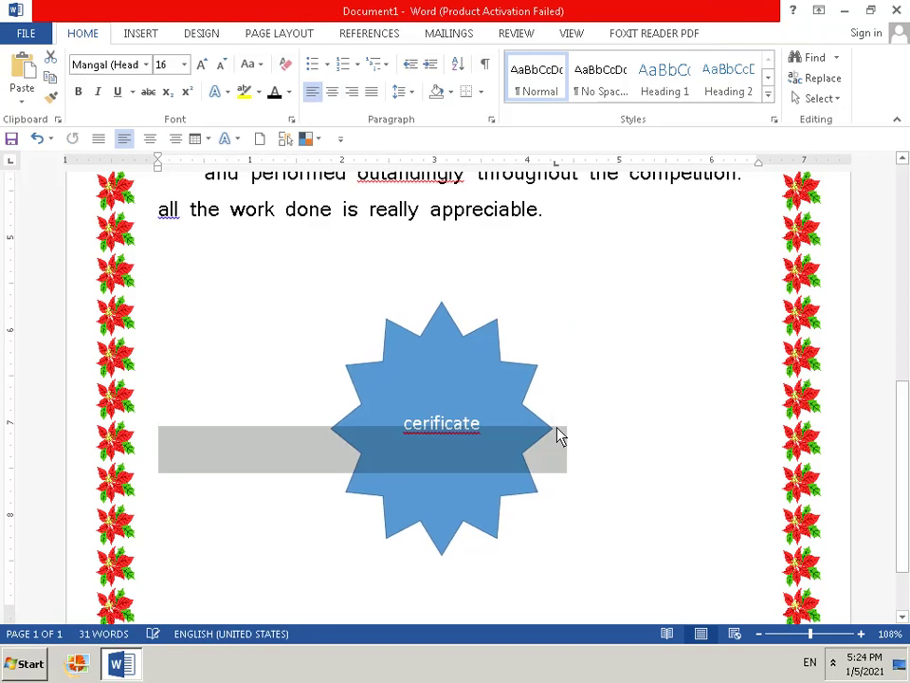
Try dragging the star to a new spot, then cancel so it stays below the body text
left_click(482, 464)
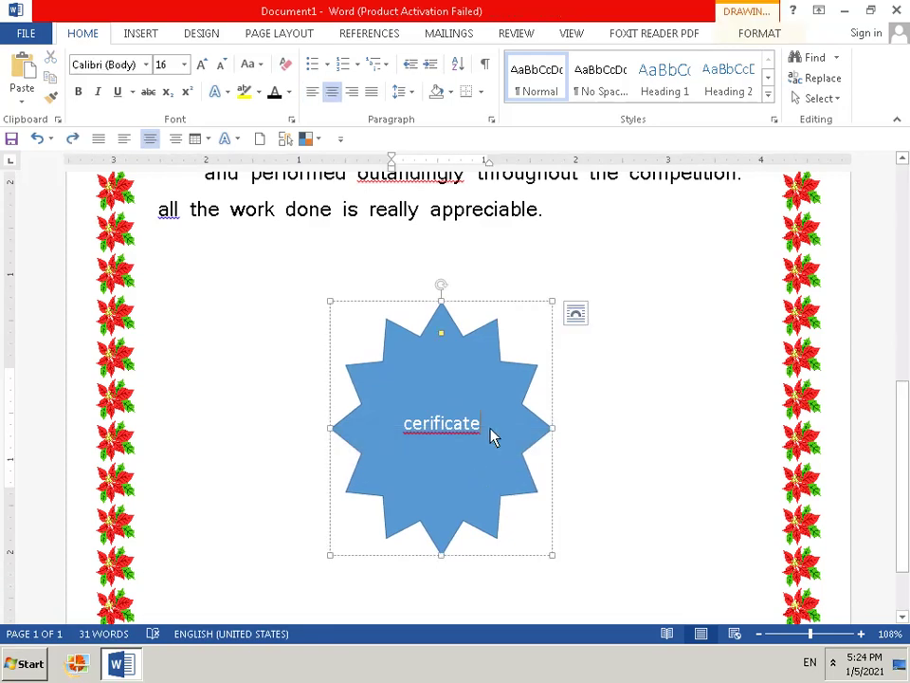
left_click_drag(475, 349, 477, 342)
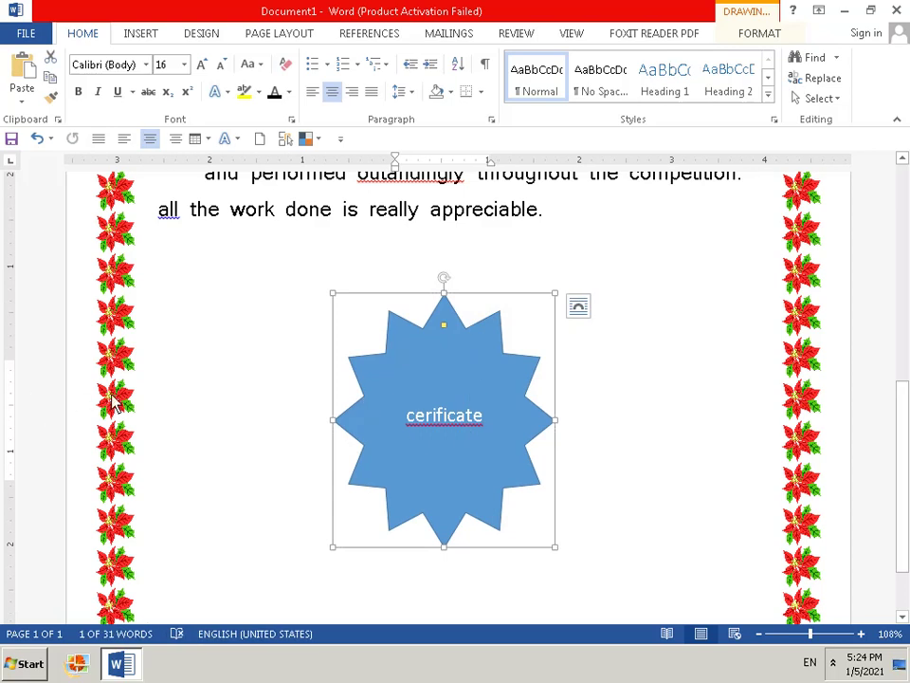
left_click_drag(439, 348, 449, 377)
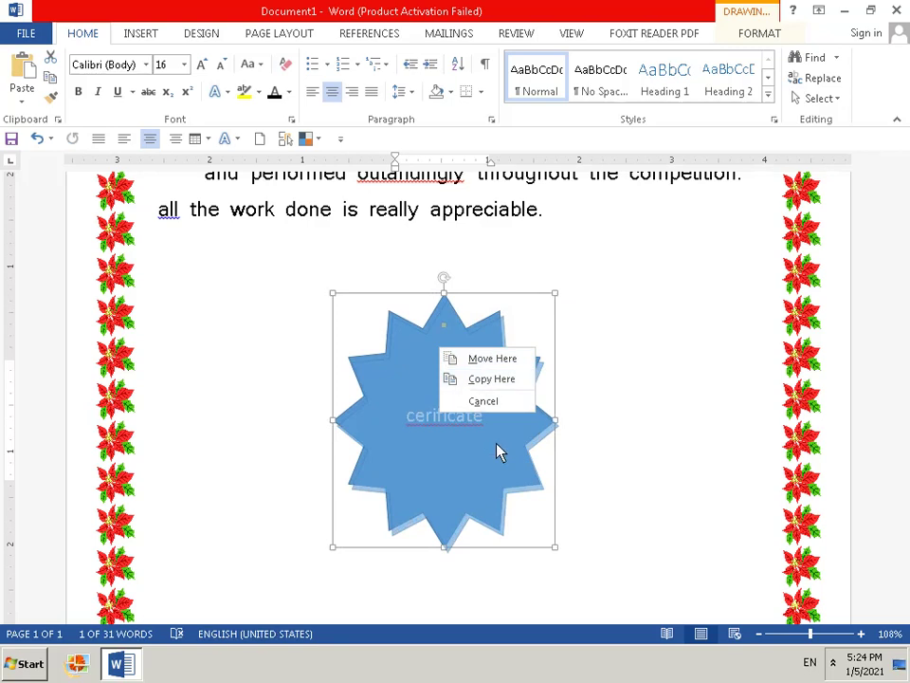
left_click(488, 404)
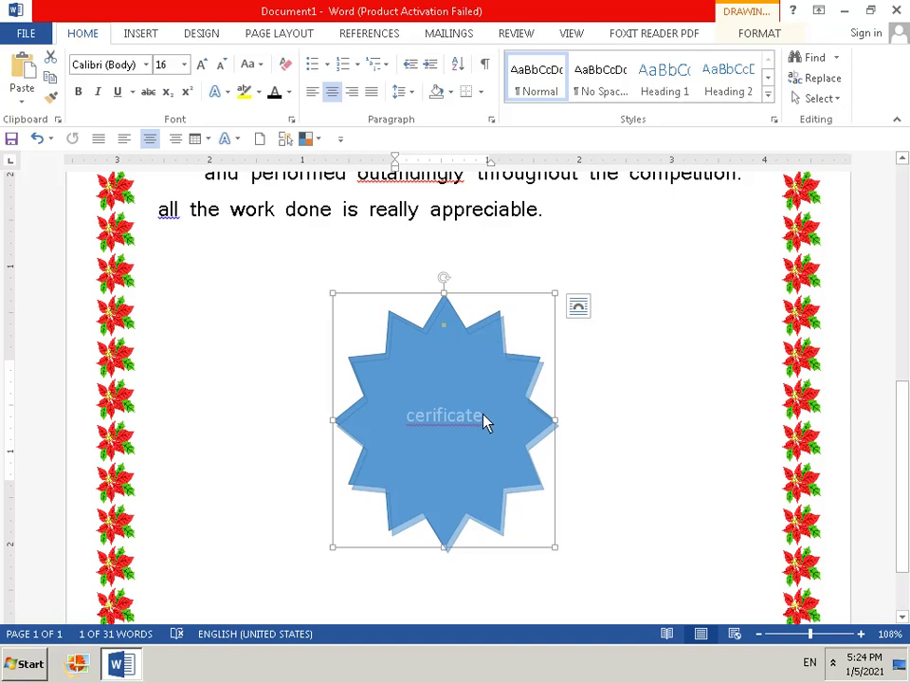
Delete the old star and stray letters, then draw a new star below the body text
key("Delete")
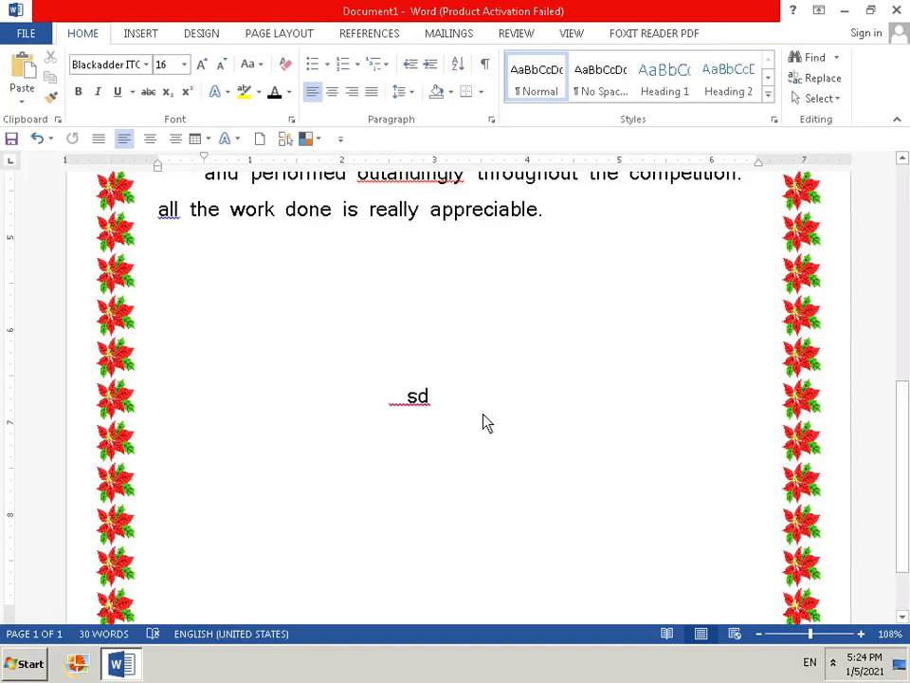
key("BackSpace")
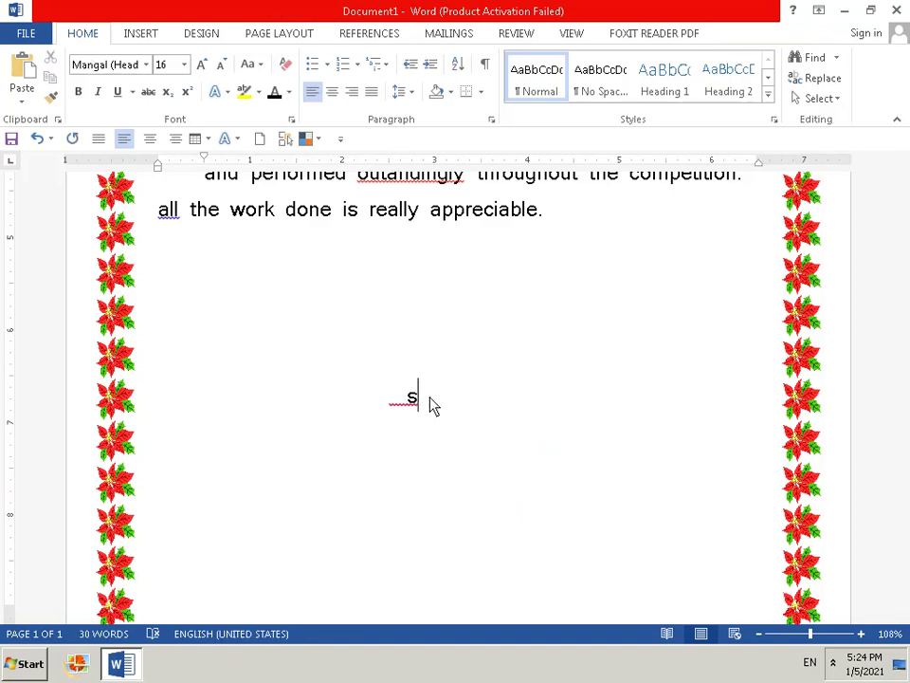
key("BackSpace")
left_click(151, 37)
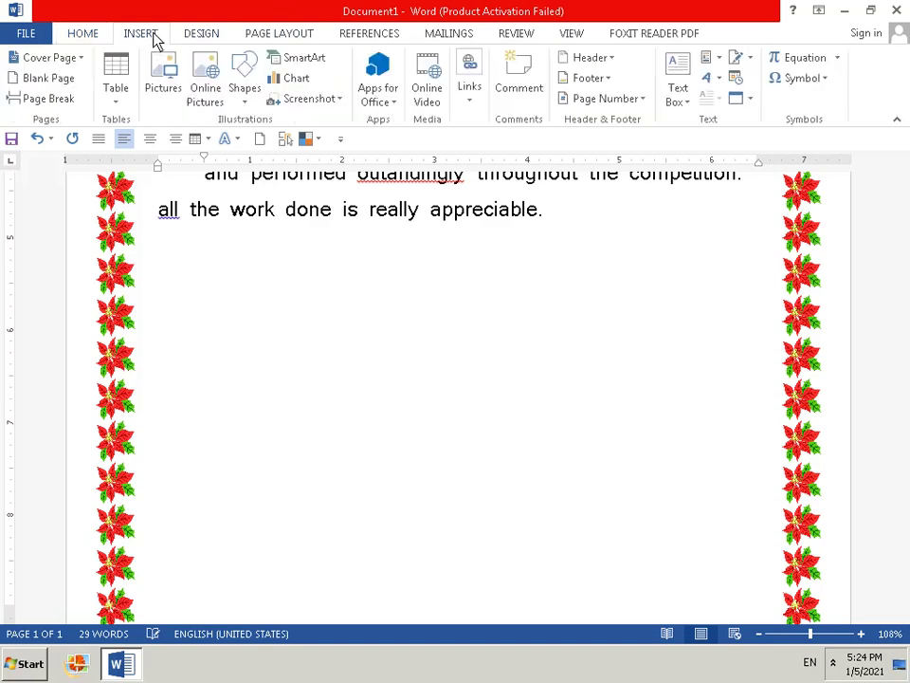
left_click(243, 88)
left_click(238, 141)
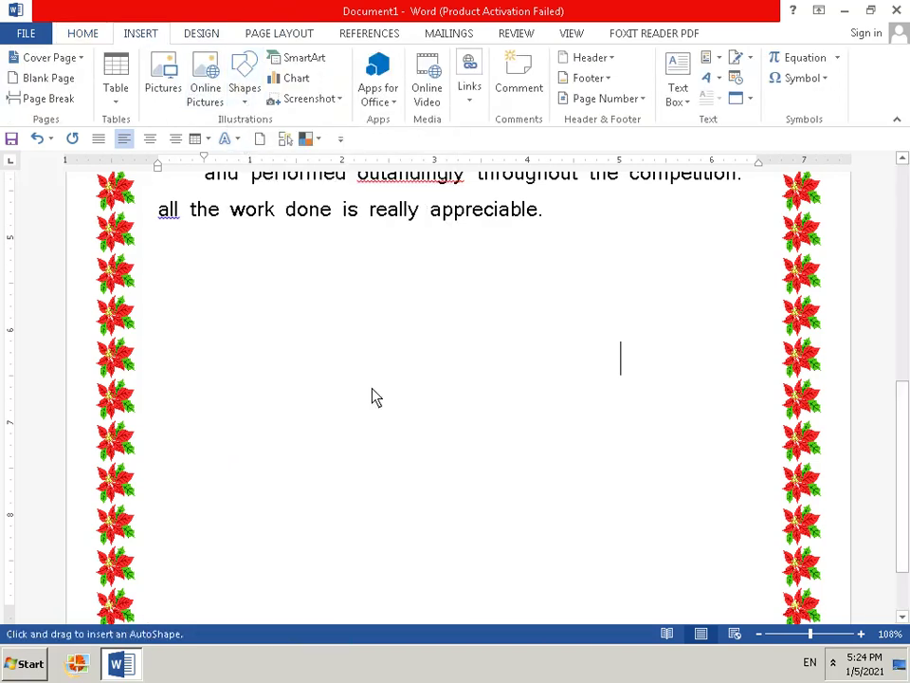
mouse_move(351, 307)
left_mouse_down()
mouse_move(397, 344)
mouse_move(507, 519)
mouse_move(552, 547)
left_mouse_up()
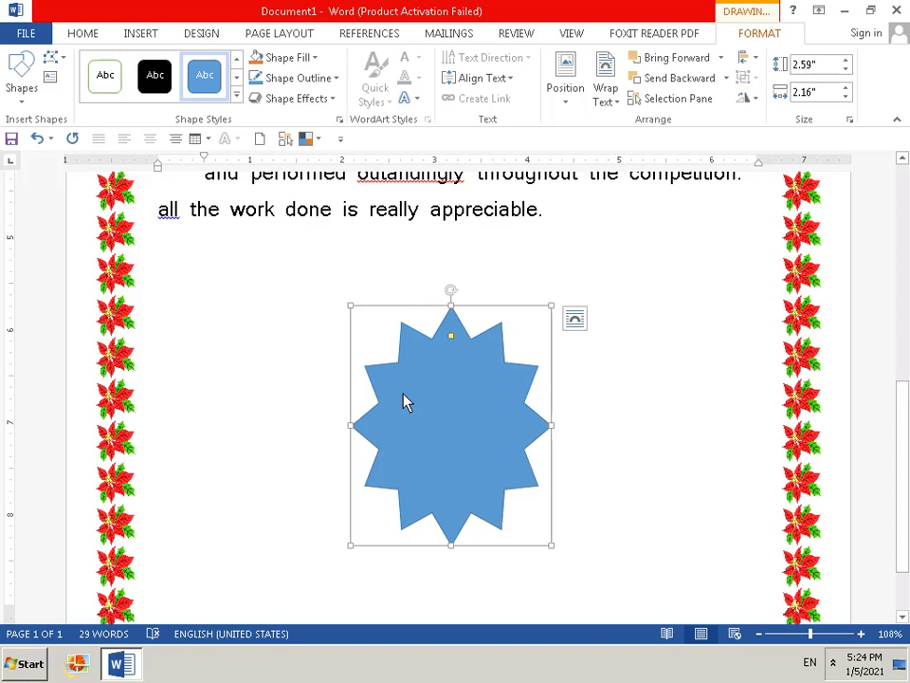
Shift the text caret with tabs beside the body text, then select the new star for typing
left_click(569, 225)
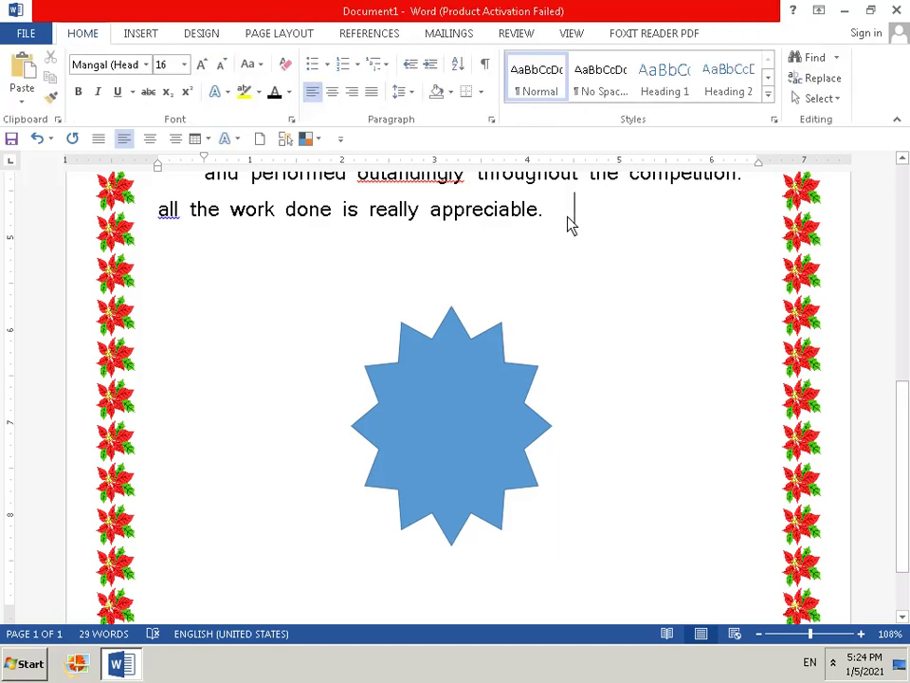
key("Tab")
key("Tab")
key("Tab")
key("Tab")
key("Tab")
key("Tab")
key("Tab")
key("Tab")
key("Tab")
key("Tab")
key("Tab")
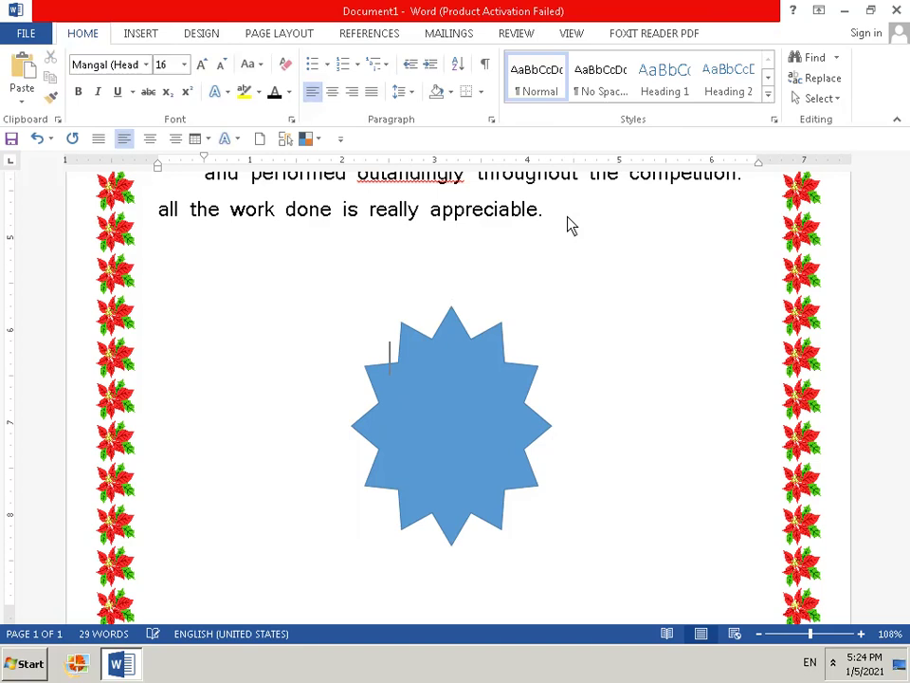
key("Tab")
key("Tab")
key("Tab")
key("Tab")
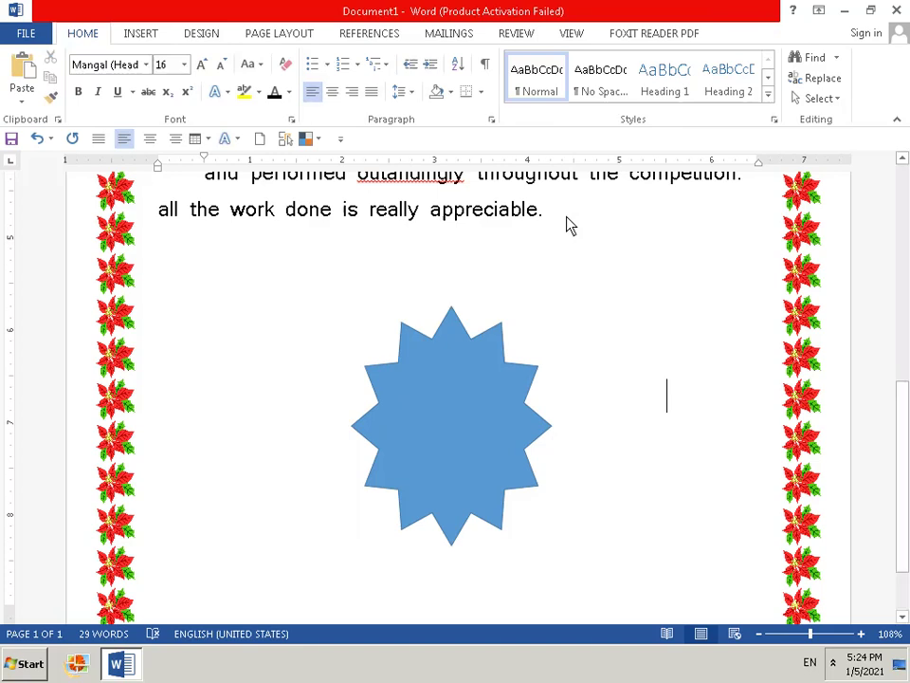
key("BackSpace")
key("BackSpace")
key("BackSpace")
key("BackSpace")
key("BackSpace")
key("BackSpace")
right_click(569, 220)
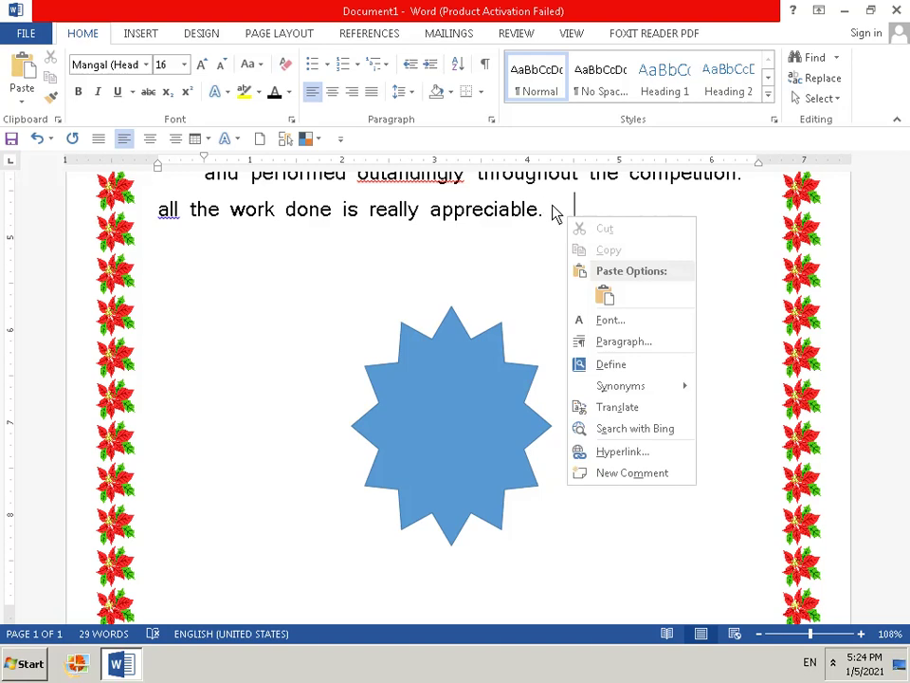
left_click(486, 422)
left_click(486, 421)
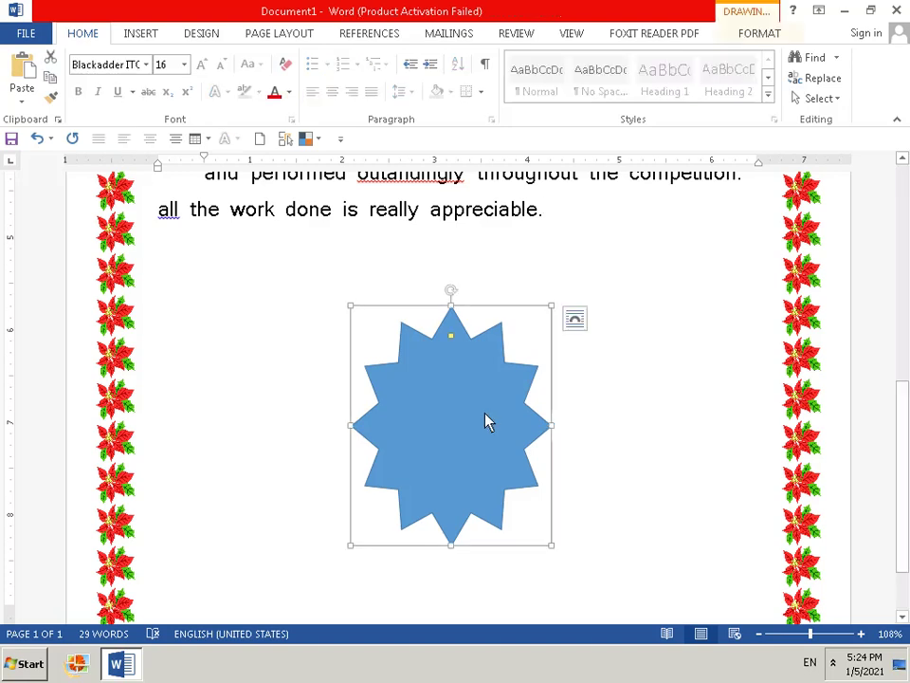
left_click(486, 422)
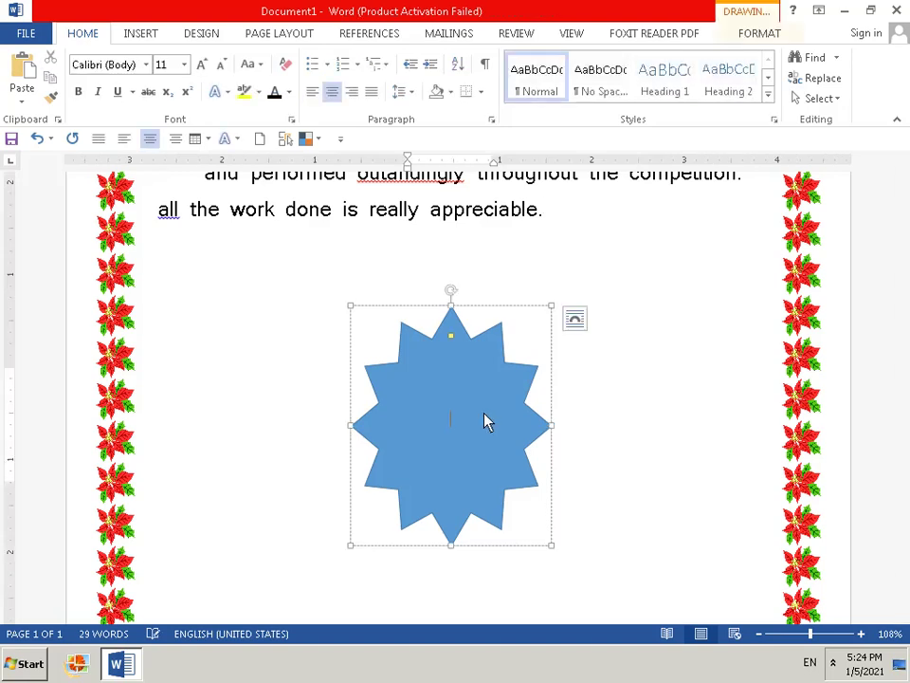
Type 'cerificate' inside the new star and make that label 16 point
type("ce")
type("ri")
type("fi")
type("cat")
type("e")
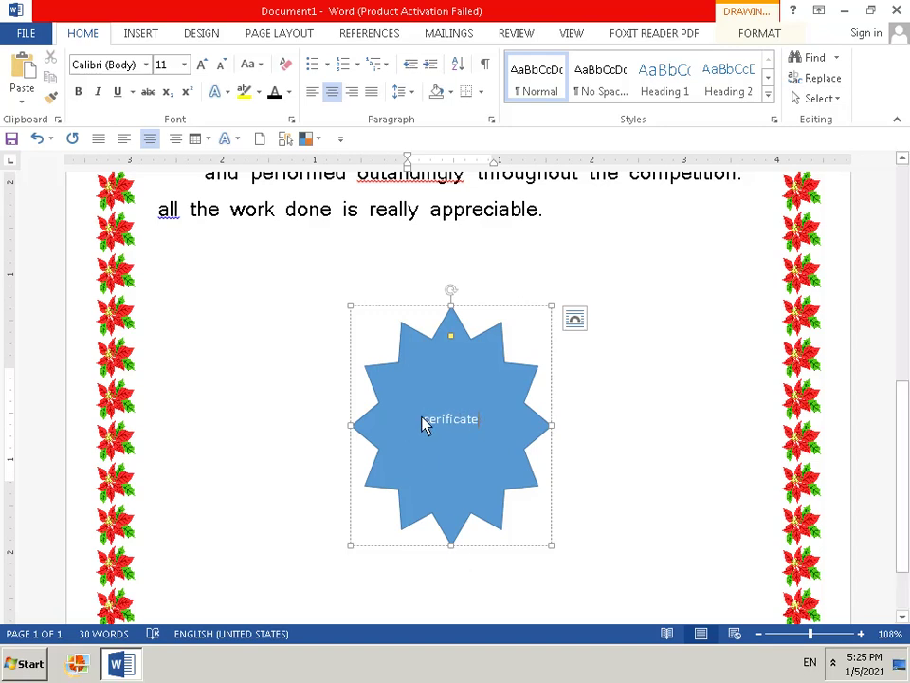
left_click_drag(424, 423, 482, 428)
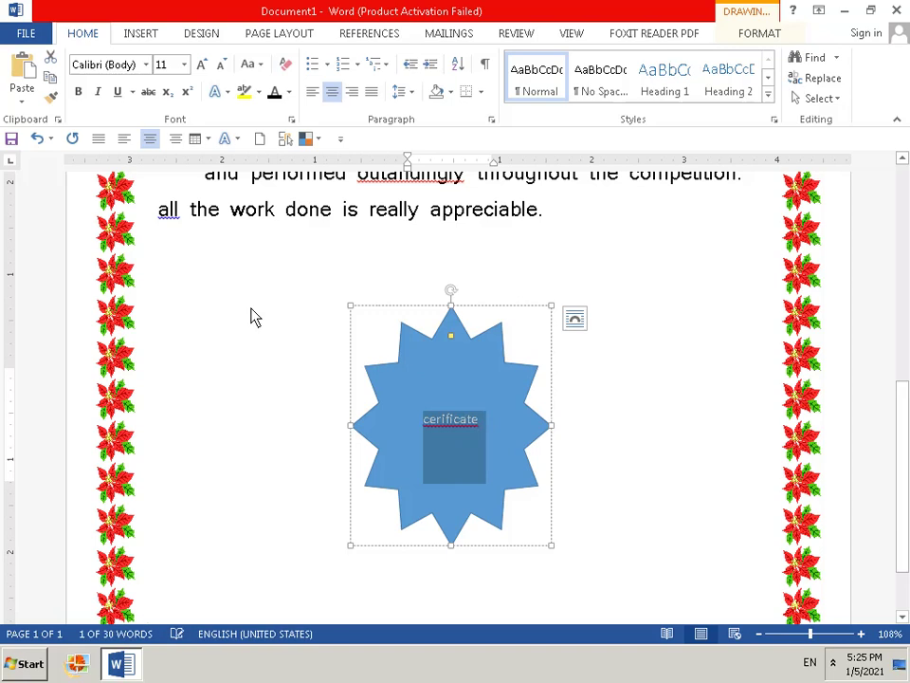
left_click(184, 64)
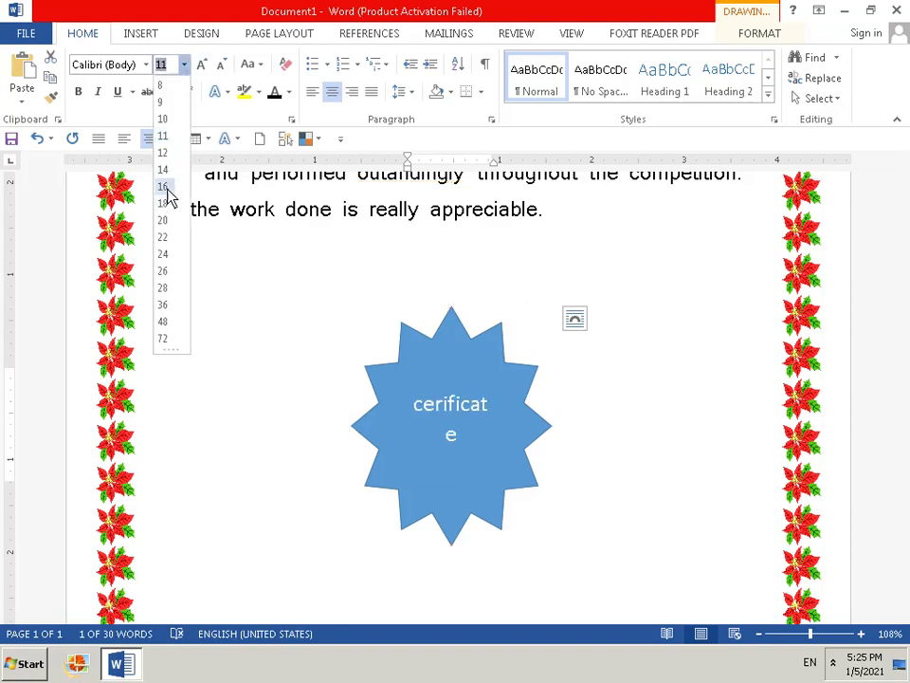
key("Escape")
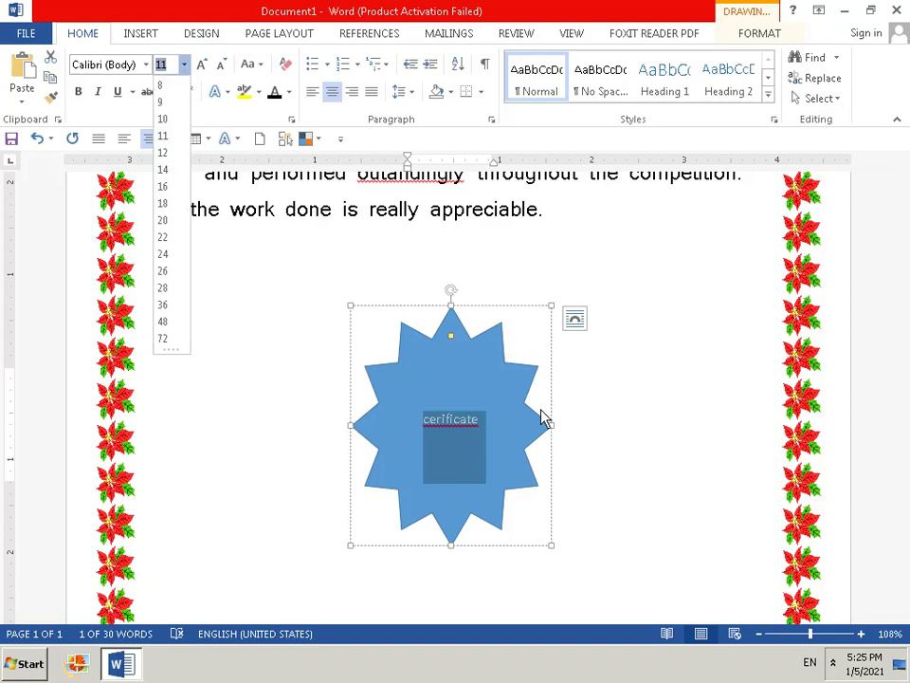
left_click(161, 193)
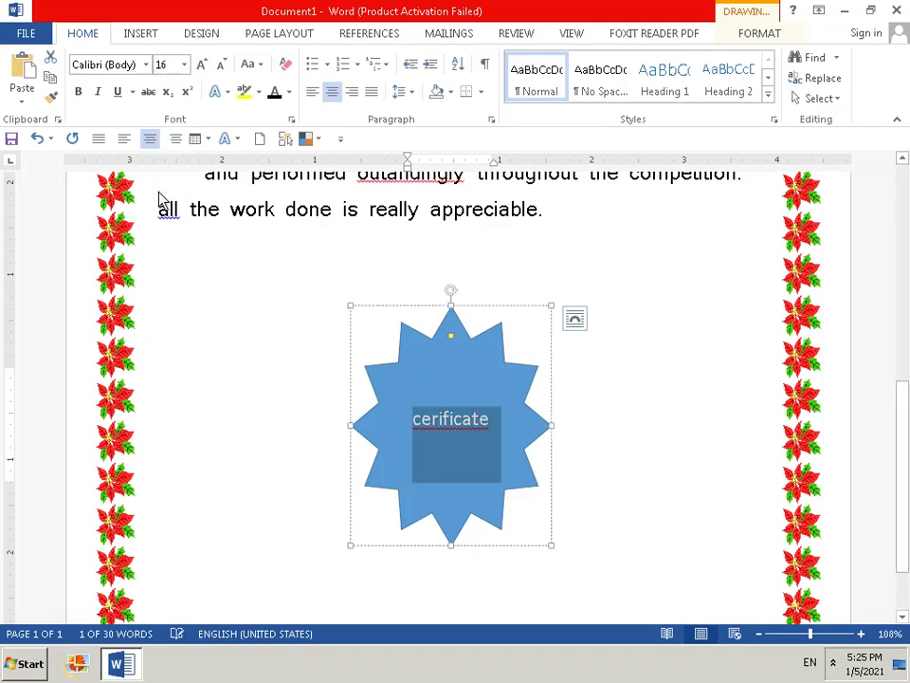
left_click(167, 344)
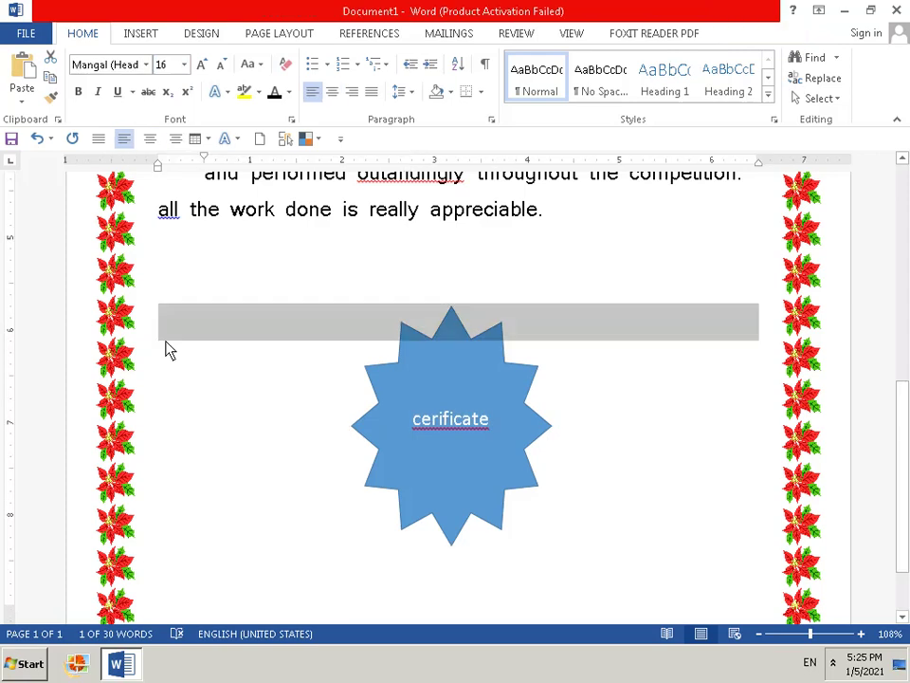
Type 'chief guest' left of the star and, after tabbing across, 'president' on its right
double_click(195, 435)
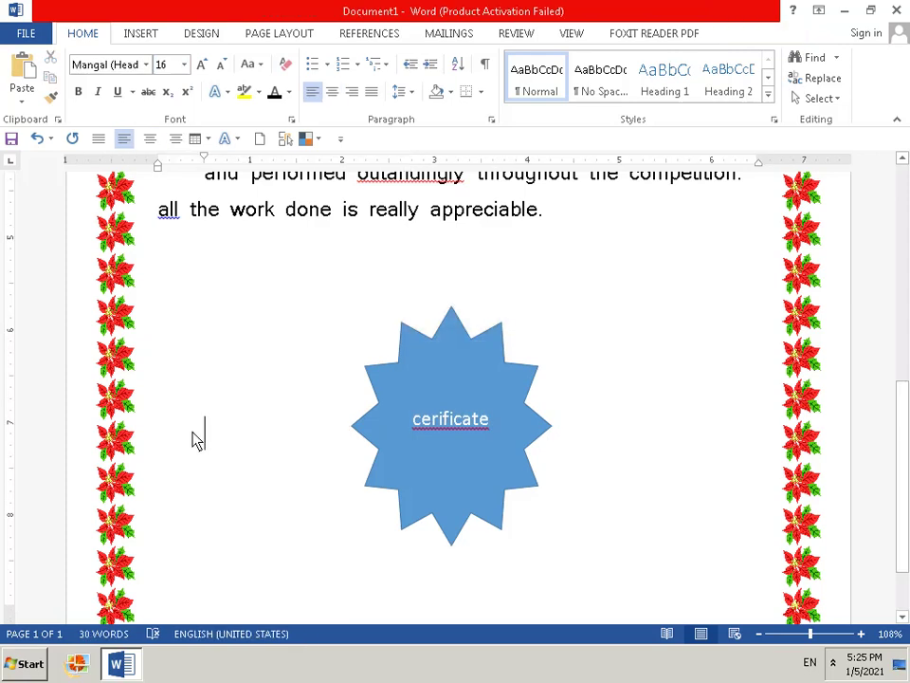
type("c")
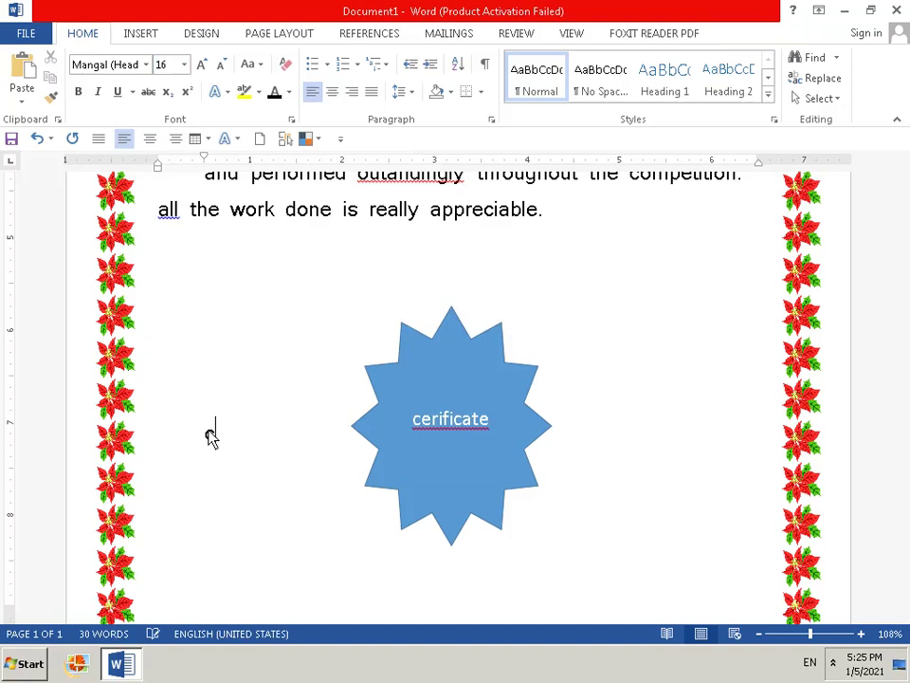
type("h")
type("ief ")
type("gu")
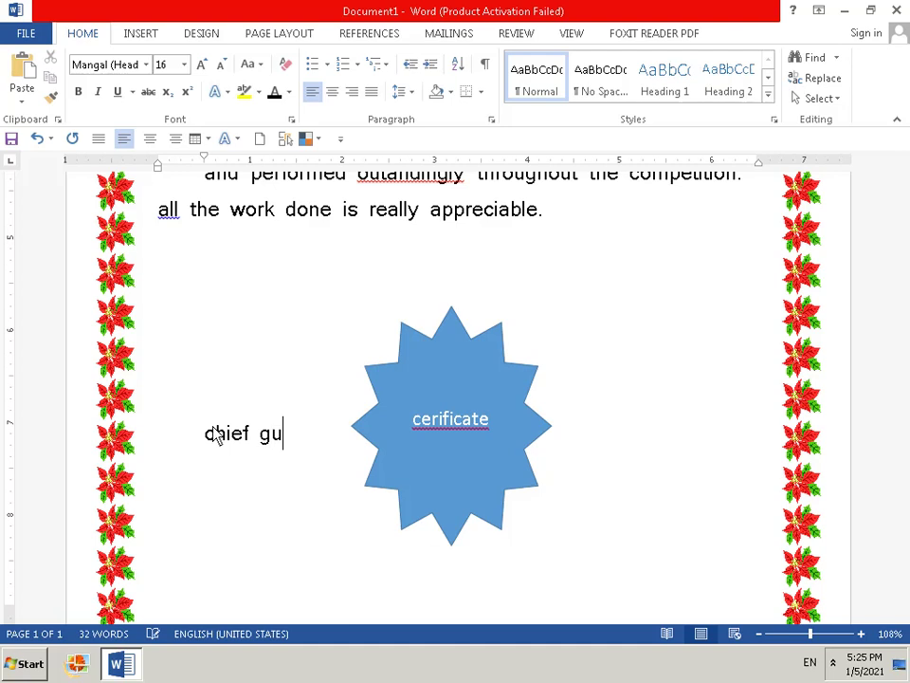
type("es")
type("t")
key("Tab")
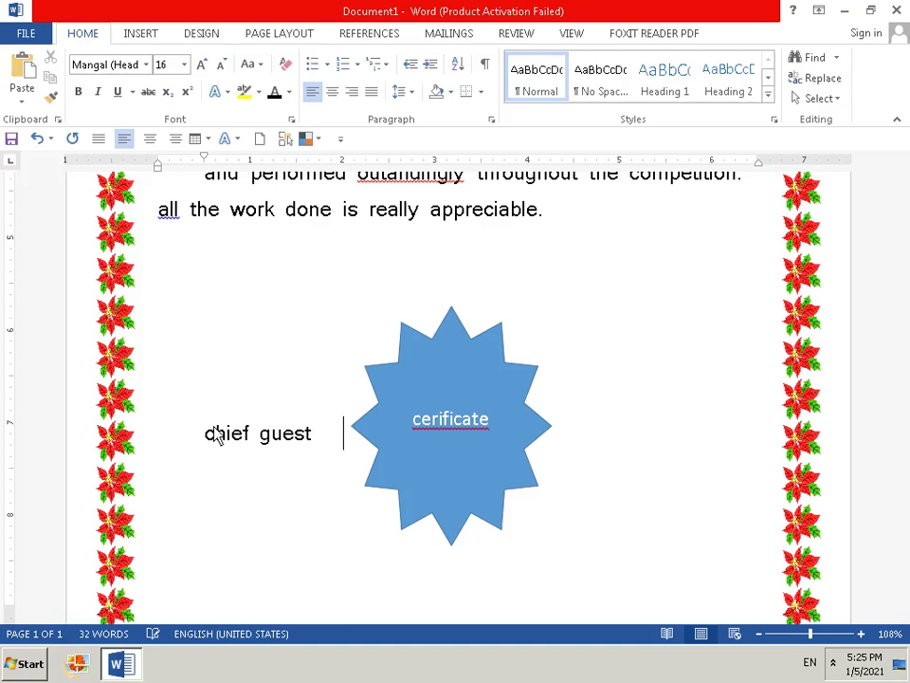
key("Tab")
key("Tab")
key("Tab")
key("BackSpace")
type("pe")
key("BackSpace")
type("re")
type("si")
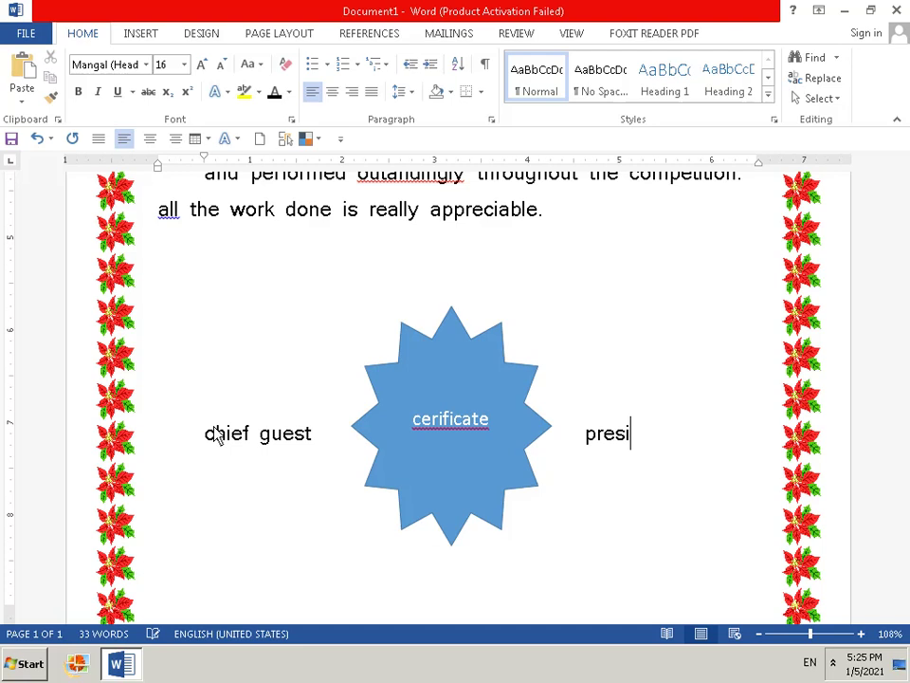
type("de")
type("nt")
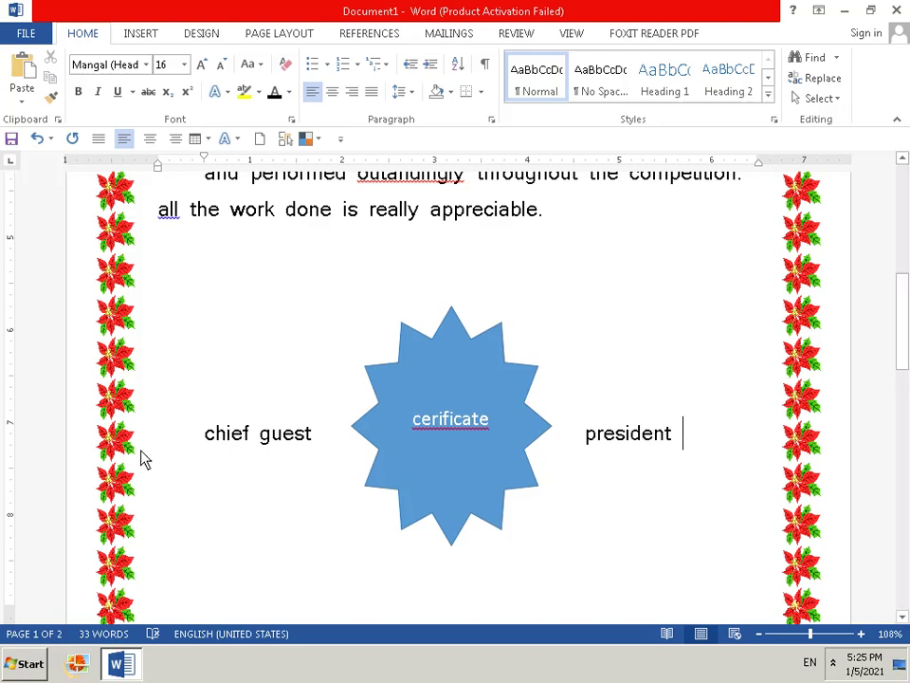
mouse_move(904, 190)
left_click(906, 176)
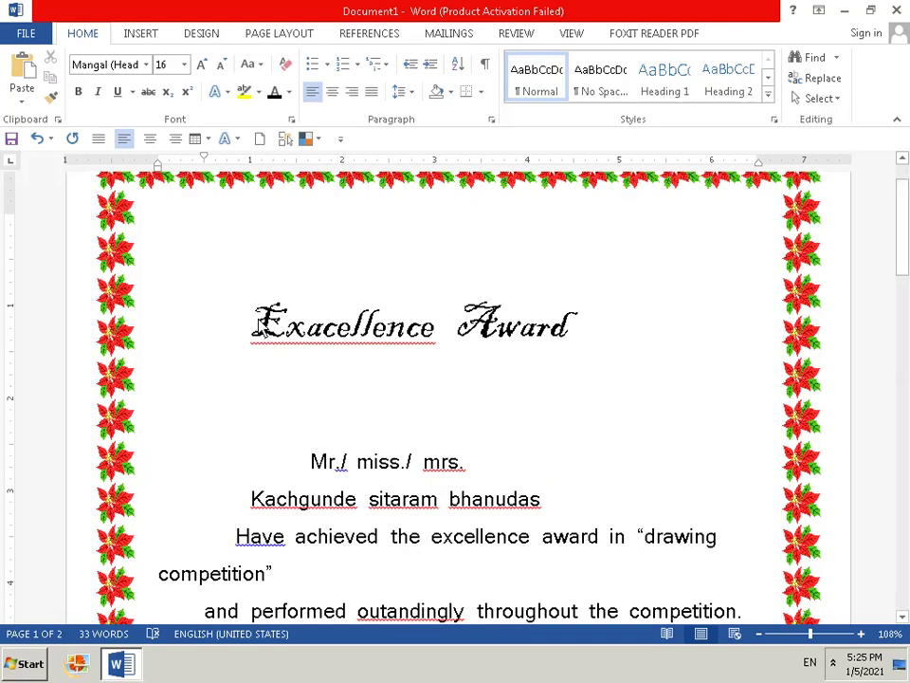
Select the salutation and award lines starting at 'Mr./ miss./ mrs.' to move them down
left_click(289, 464)
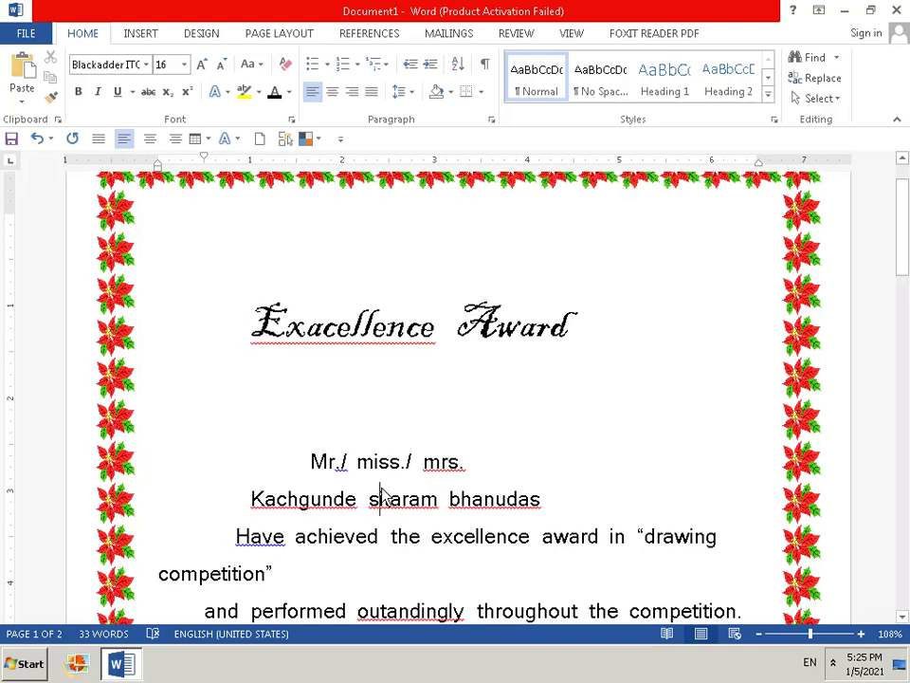
left_click(315, 480)
left_click(484, 498)
left_click(305, 462)
left_click_drag(305, 462, 346, 467)
left_click(368, 467)
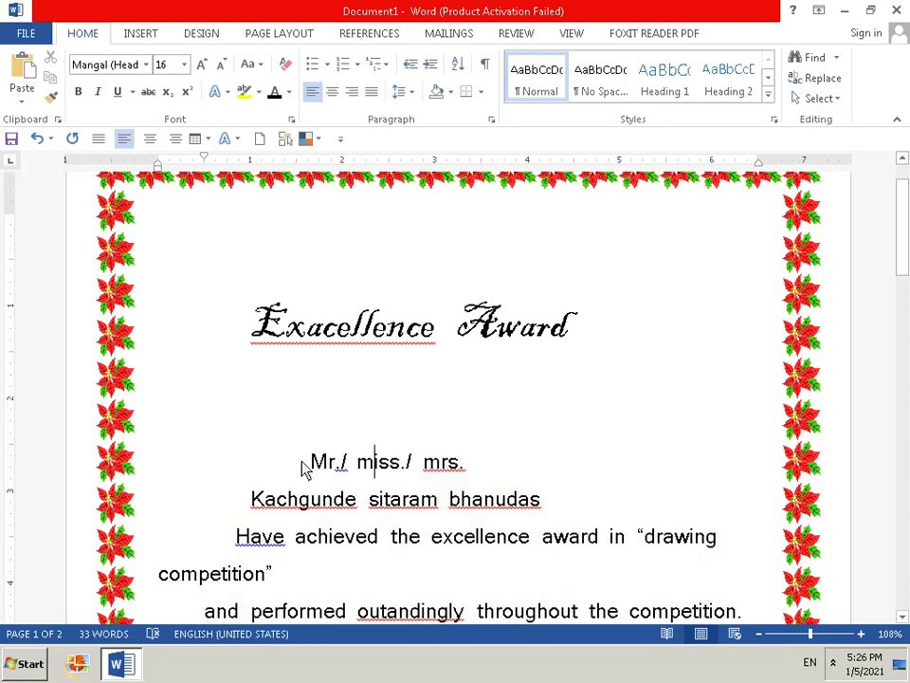
left_click(335, 464)
mouse_move(301, 465)
left_mouse_down()
mouse_move(432, 491)
mouse_move(491, 608)
mouse_move(517, 617)
mouse_move(533, 508)
left_mouse_up()
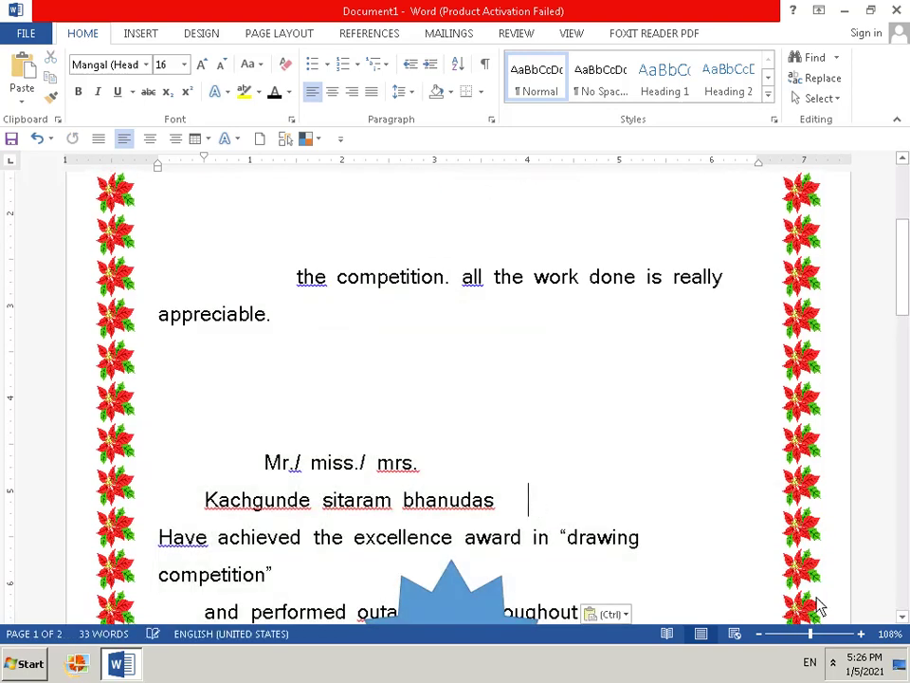
Select the cerificate star as a whole shape rather than its text
left_click(902, 619)
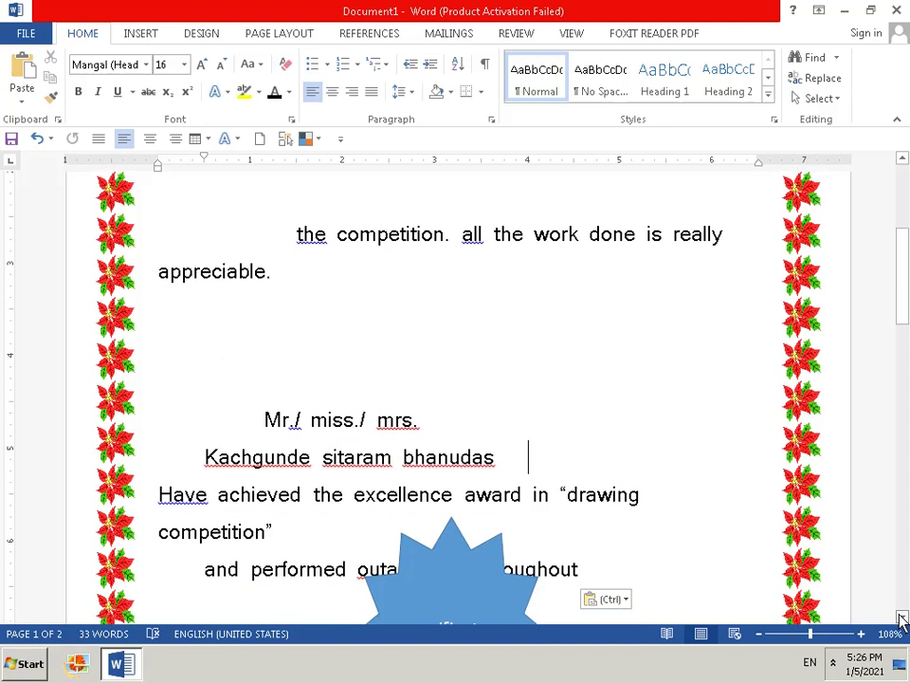
left_click_drag(902, 619, 564, 528)
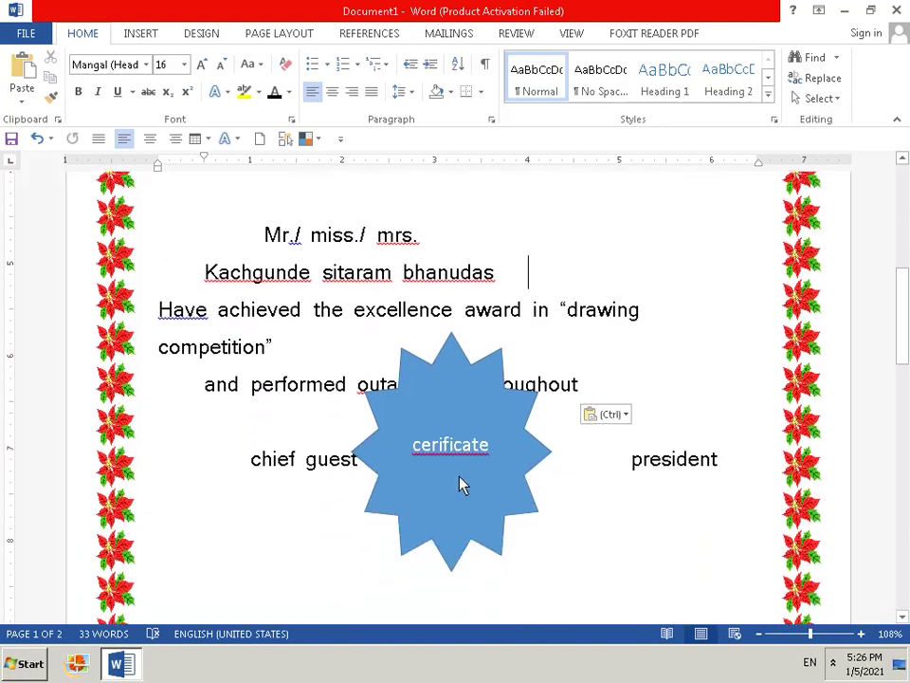
left_click(492, 491)
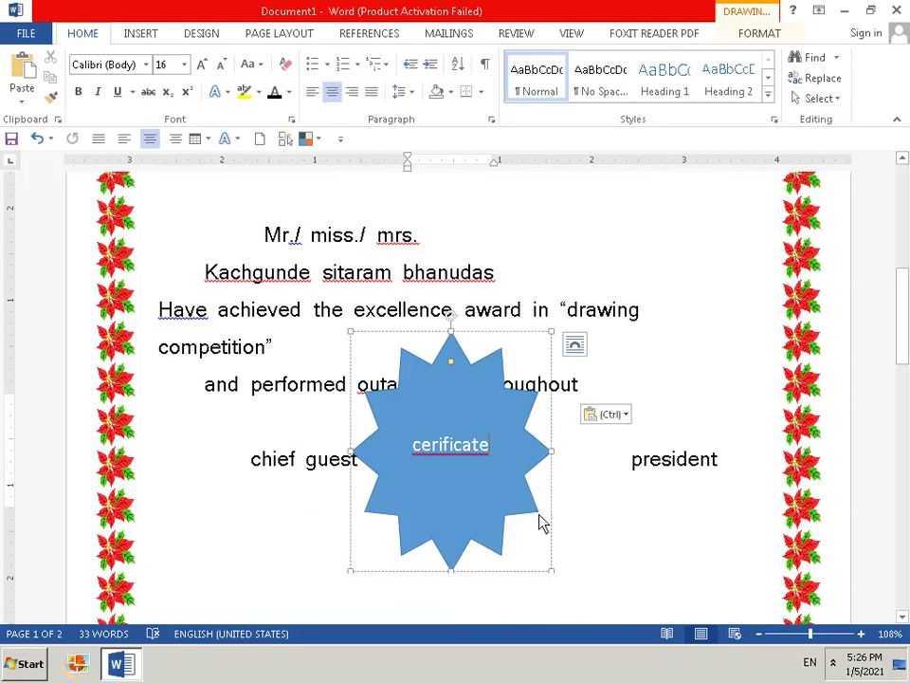
left_click(541, 522)
left_click(481, 510)
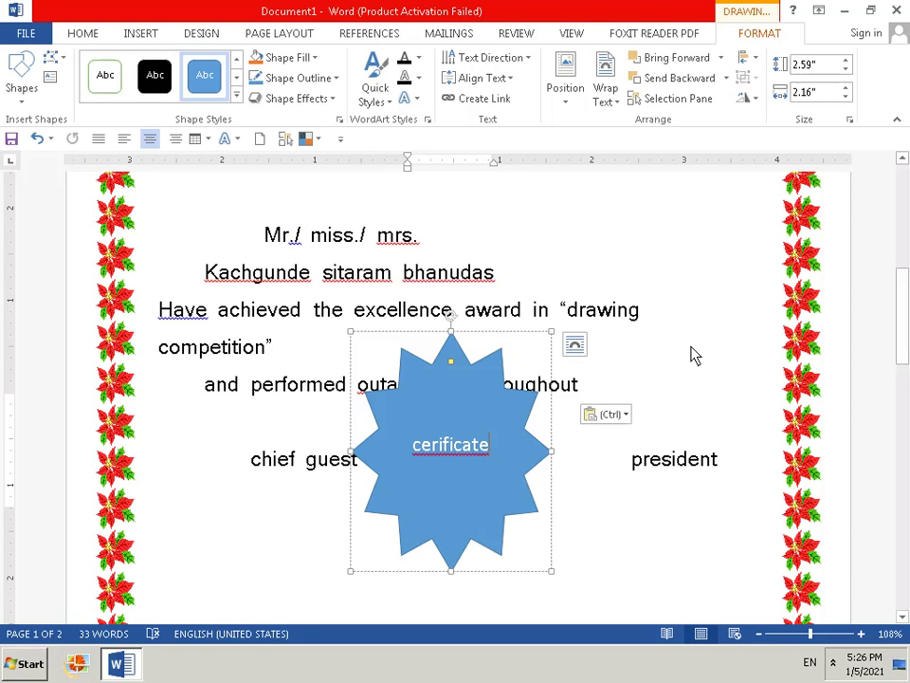
left_click(525, 509)
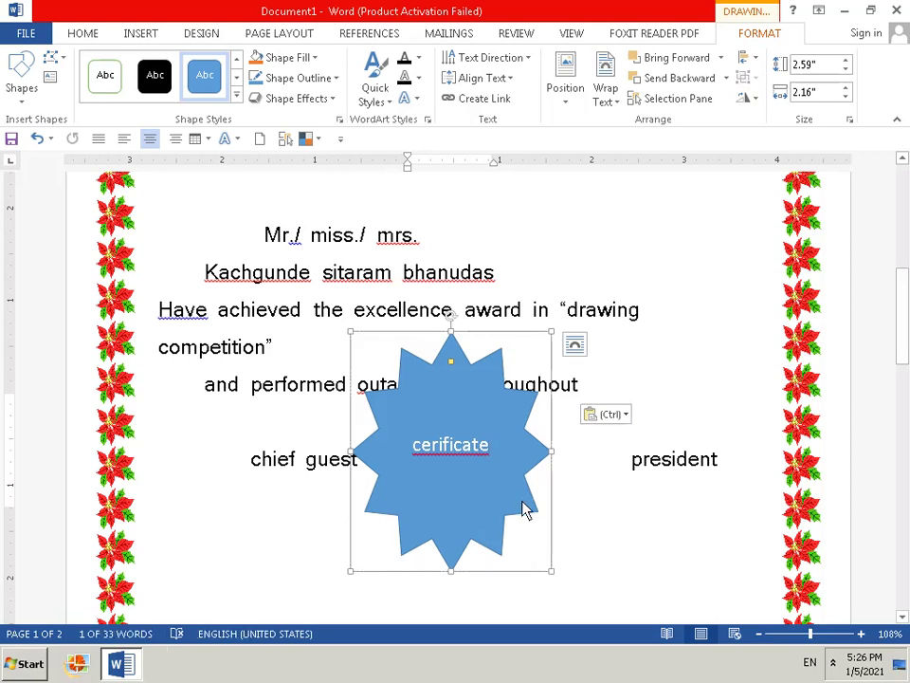
left_click(528, 533)
left_click(399, 473)
left_click_drag(448, 510, 449, 502)
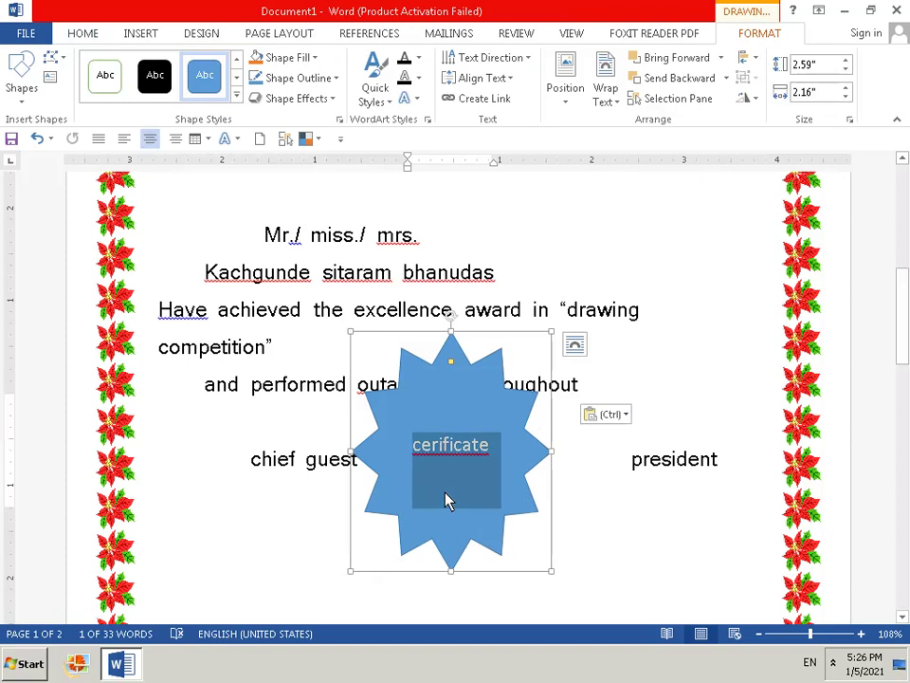
left_click(624, 537)
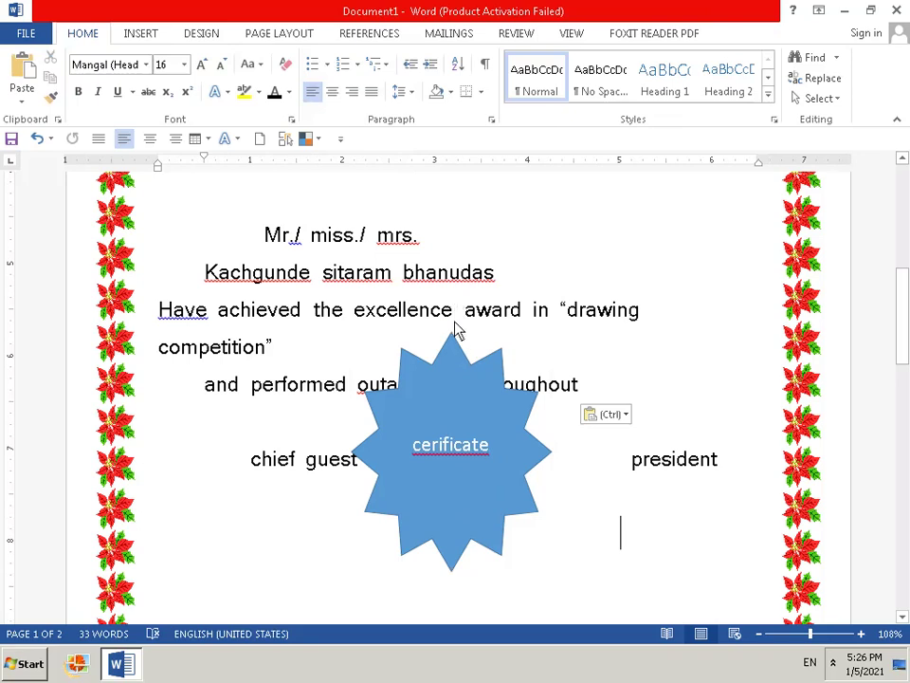
Drag the star between 'chief guest' and 'president', undoing one misplaced move
left_click(439, 424)
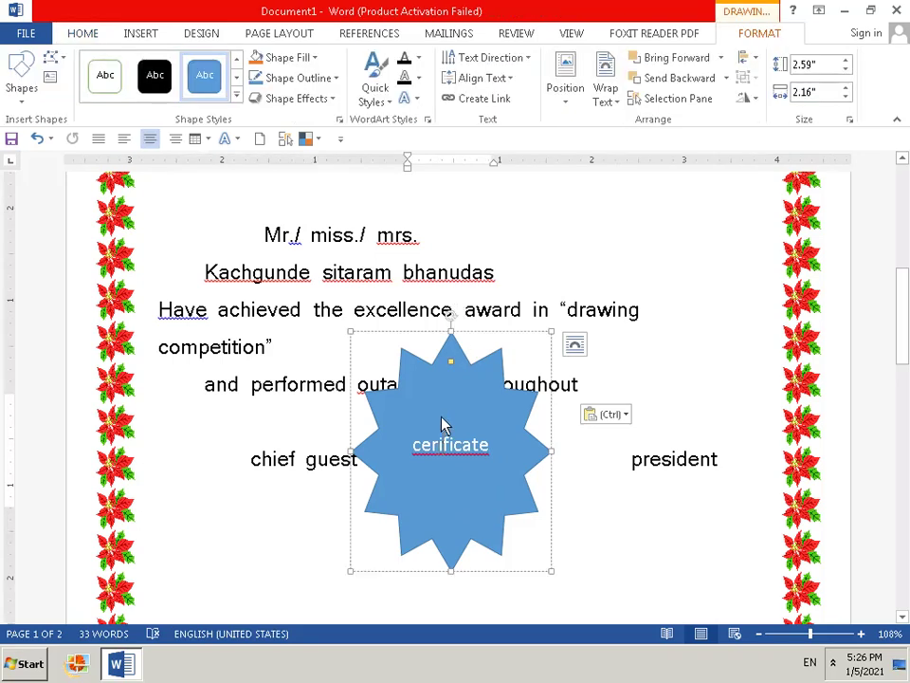
left_click(442, 424)
left_click_drag(491, 529, 510, 604)
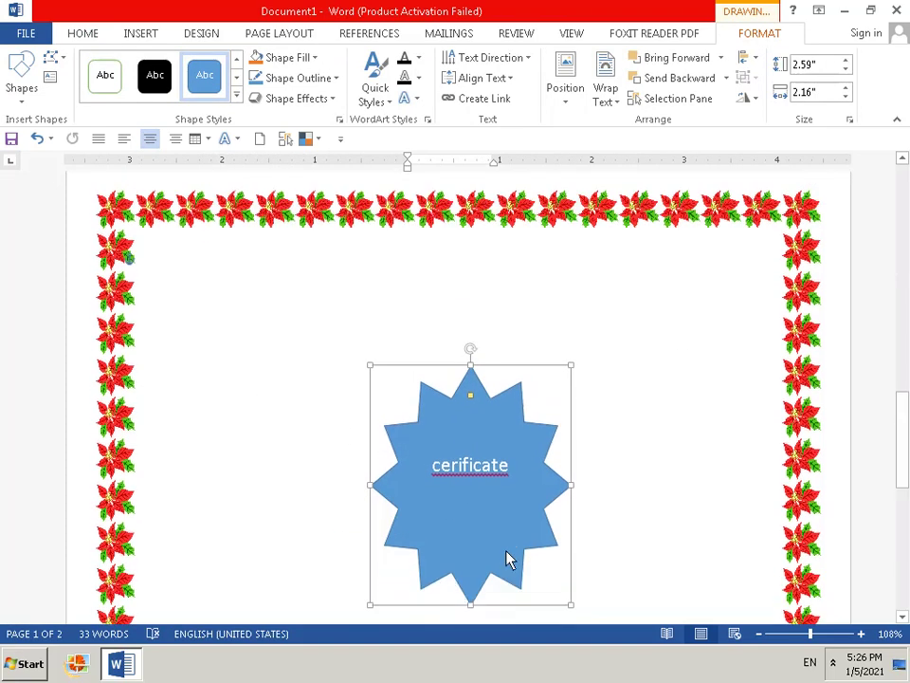
mouse_move(509, 603)
left_mouse_down()
mouse_move(465, 328)
mouse_move(460, 163)
left_mouse_up()
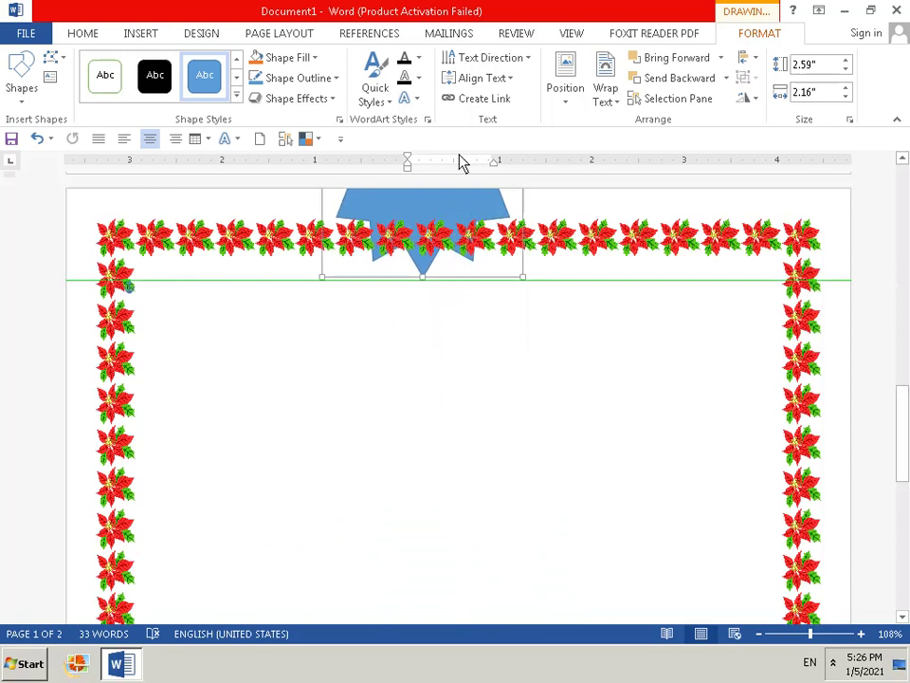
key("ctrl+z")
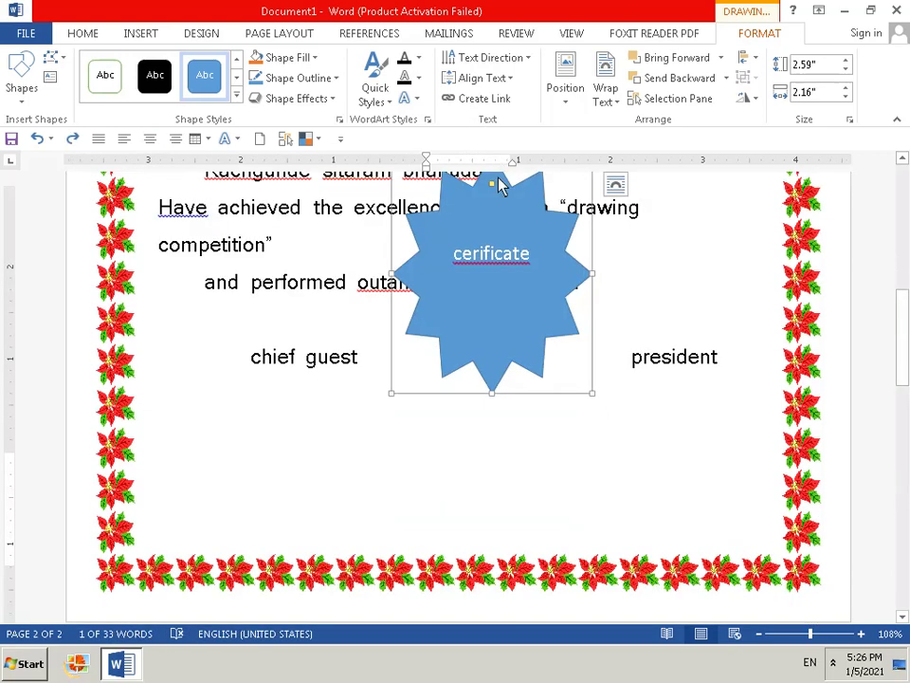
mouse_move(469, 448)
left_mouse_down()
mouse_move(500, 322)
mouse_move(492, 384)
left_mouse_up()
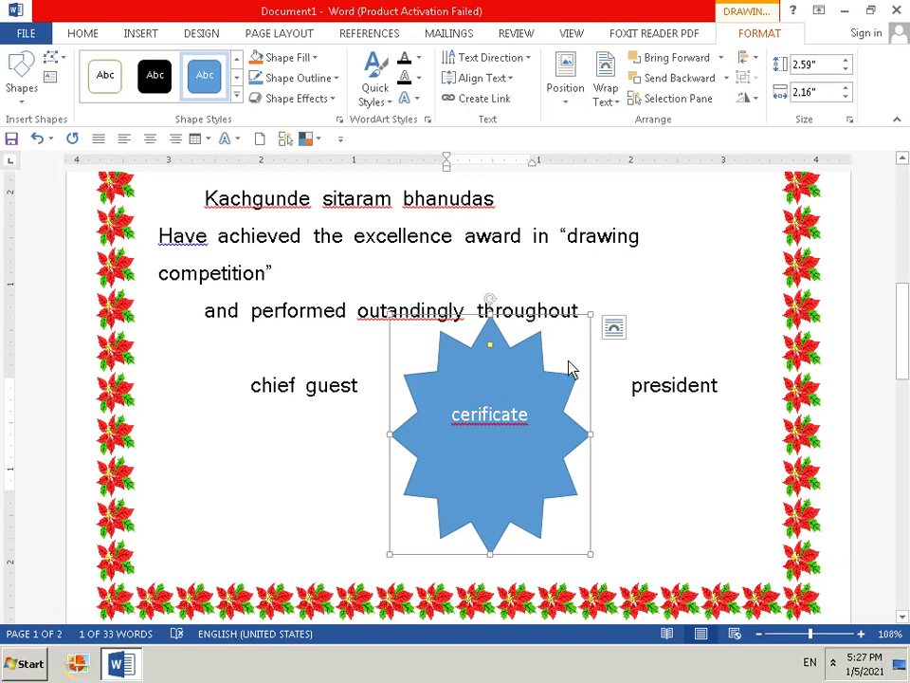
left_click(483, 444)
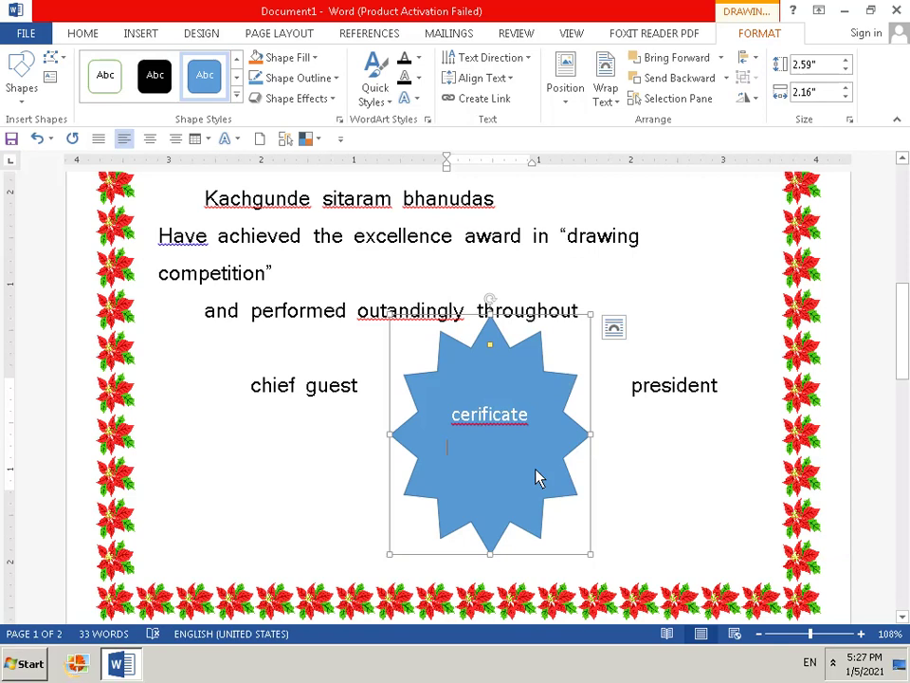
mouse_move(547, 489)
left_mouse_down()
mouse_move(555, 507)
mouse_move(538, 507)
left_mouse_up()
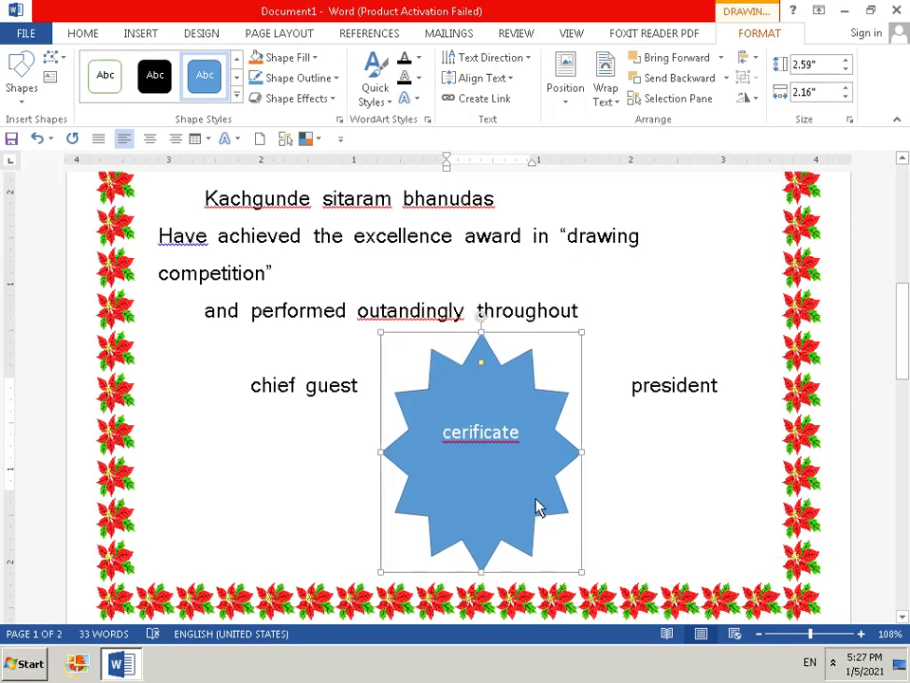
Delete the old 'chief guest' ending and the 'president' label with its spacing
left_click(368, 406)
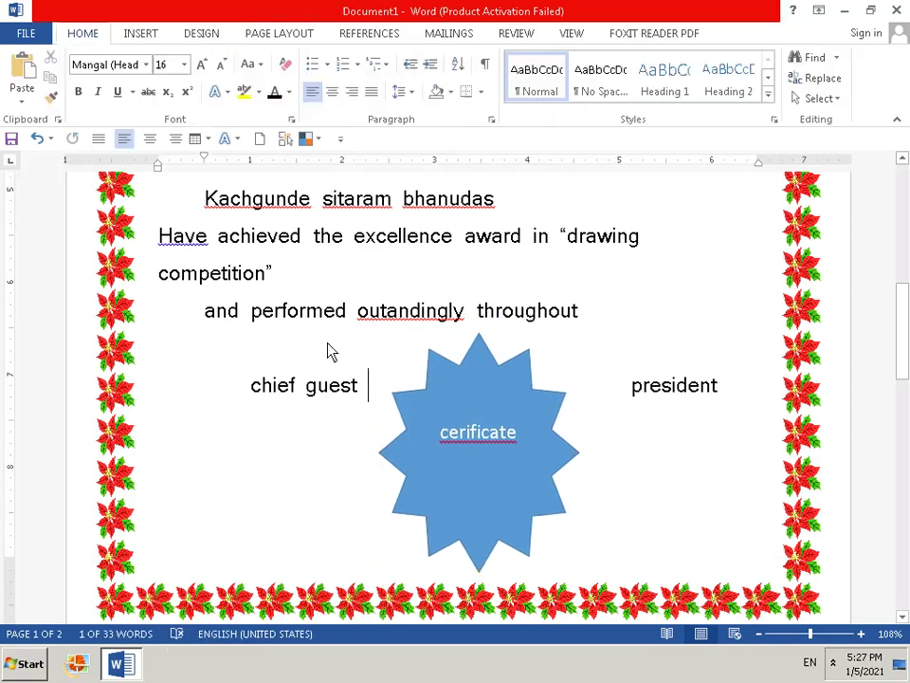
key("BackSpace")
key("BackSpace")
key("BackSpace")
key("BackSpace")
key("BackSpace")
key("BackSpace")
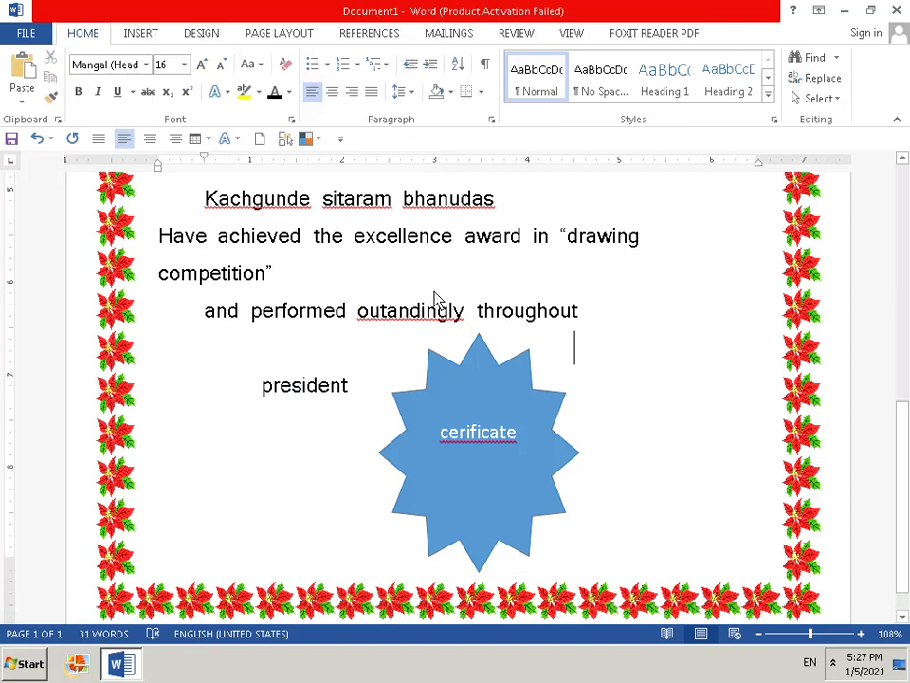
double_click(375, 389)
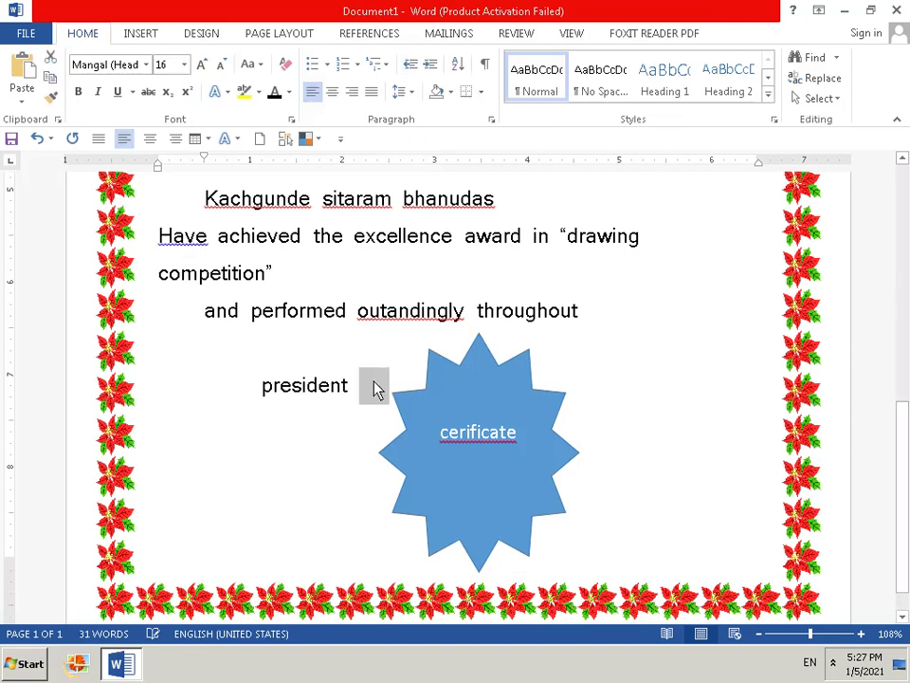
key("BackSpace")
key("BackSpace")
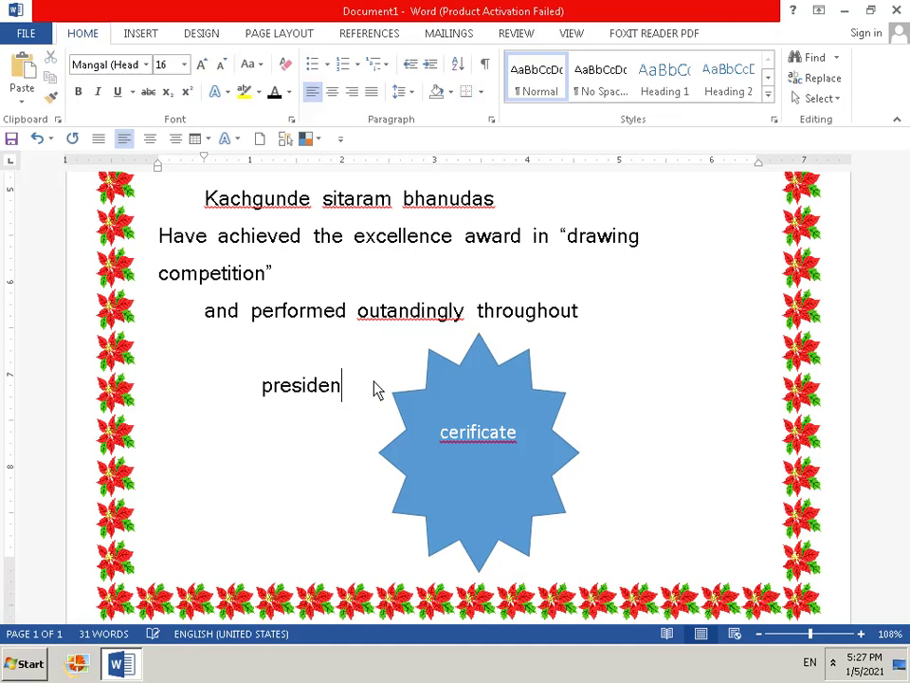
key("BackSpace")
key("BackSpace")
key("BackSpace")
Retype 'chief guest' at the left indent and 'president' right of the star, using tabs
key("BackSpace")
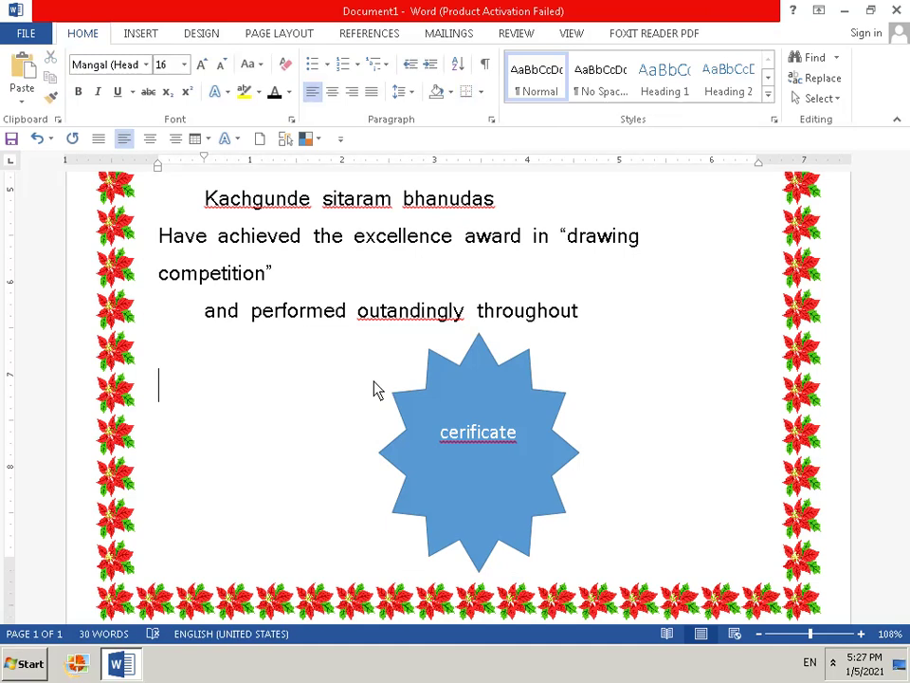
key("Tab")
type("c")
type("j")
key("BackSpace")
type("hi")
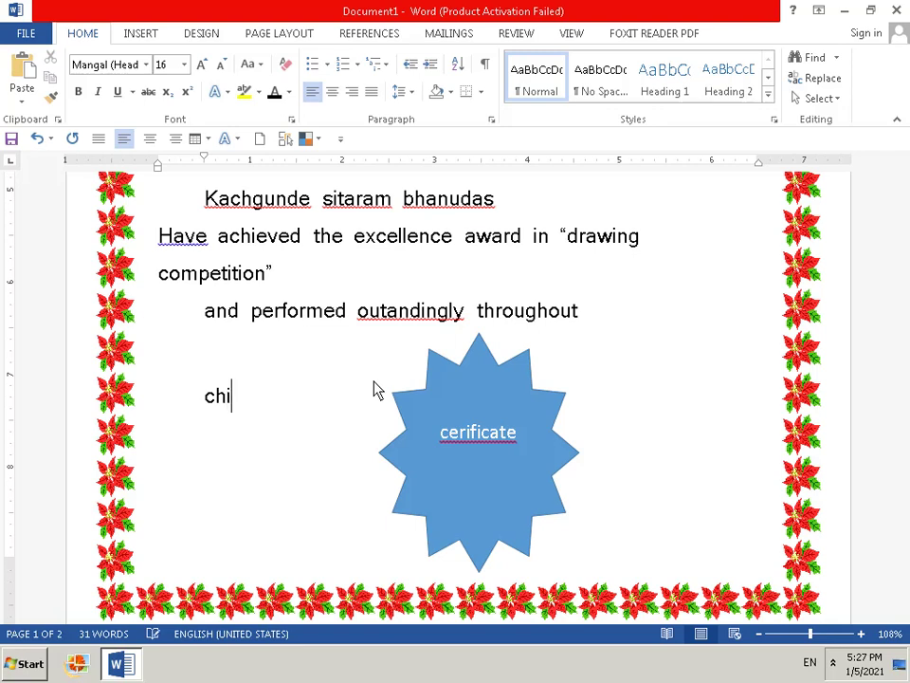
type("ef ")
type("g")
type("u")
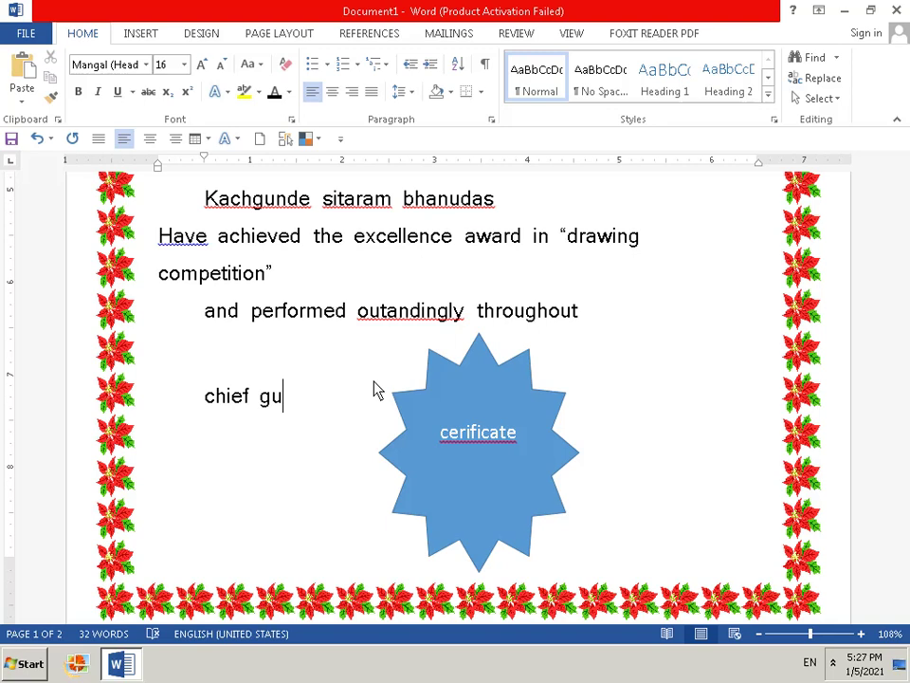
type("est")
key("Tab")
key("Tab")
key("Tab")
key("Tab")
key("Tab")
key("Tab")
key("Tab")
type("pre")
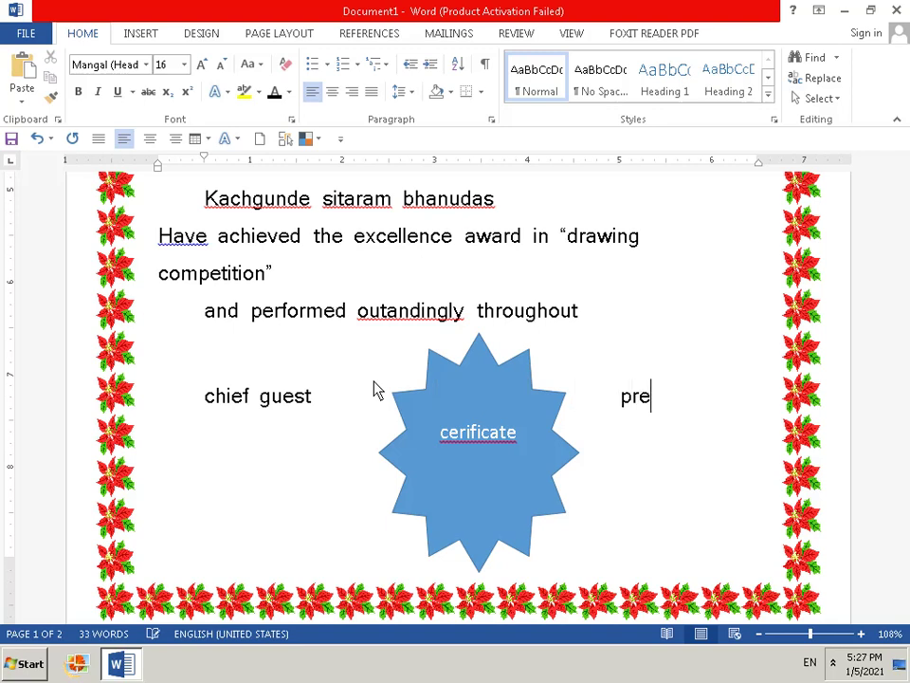
type("si")
type("de")
type("nt")
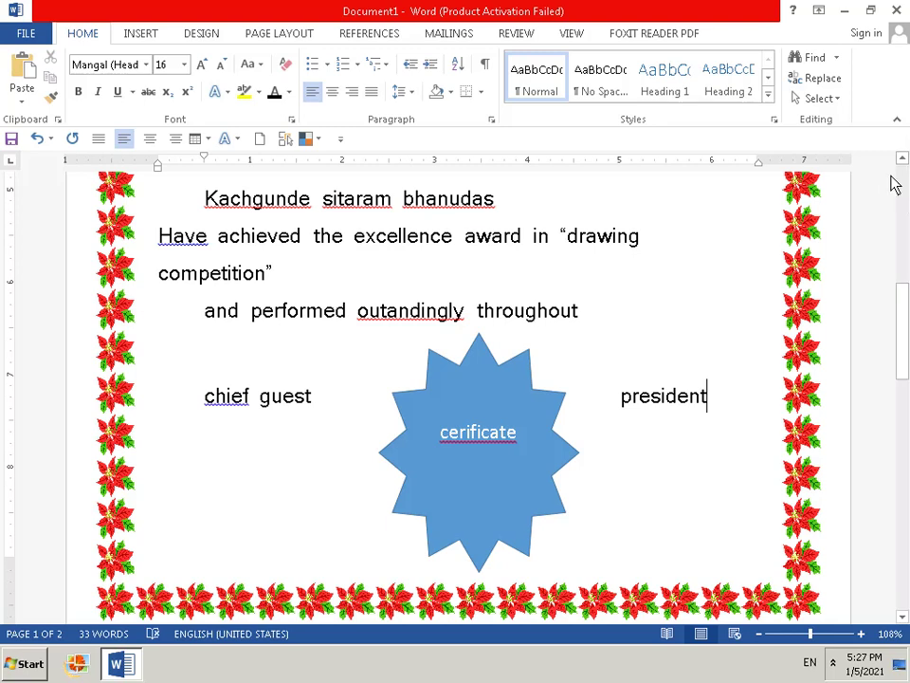
Select the text from 'Mr./ miss./ mrs.' through 'throughout' and open the font name list
left_click(903, 161)
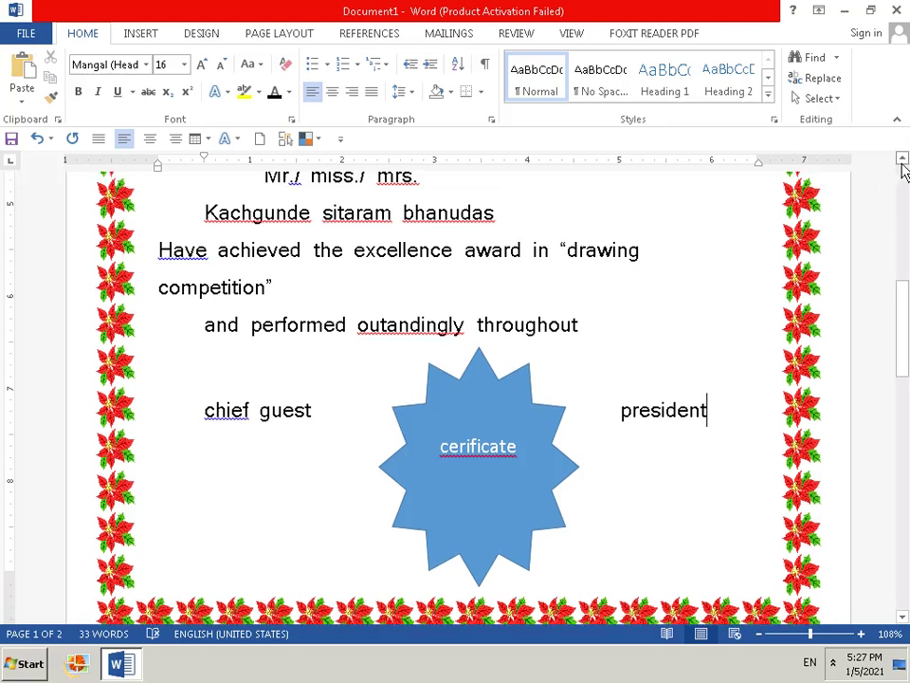
left_click(902, 162)
left_click(903, 161)
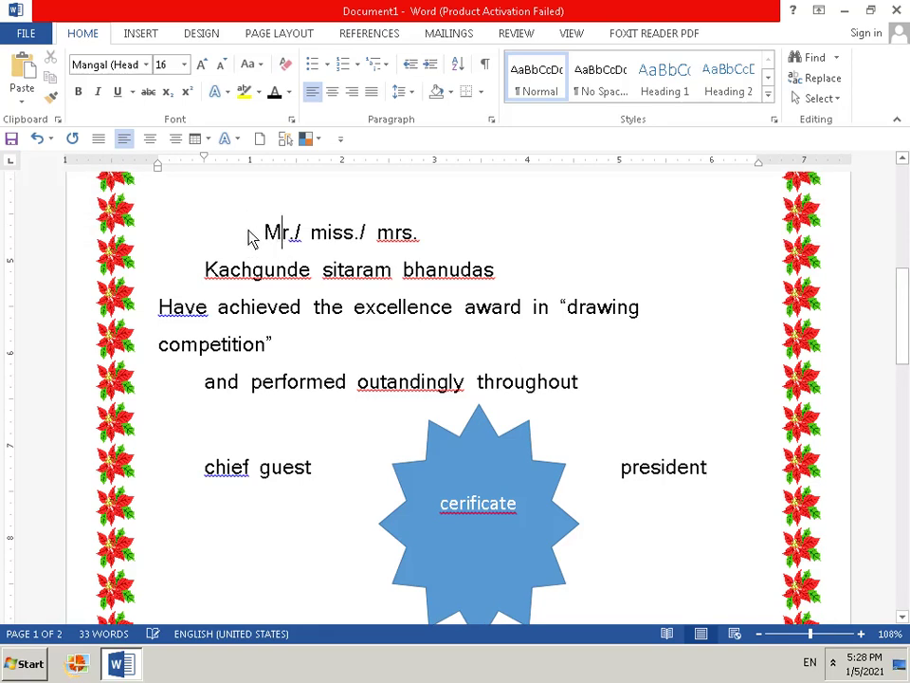
mouse_move(262, 234)
left_mouse_down()
mouse_move(358, 289)
mouse_move(387, 341)
left_mouse_up()
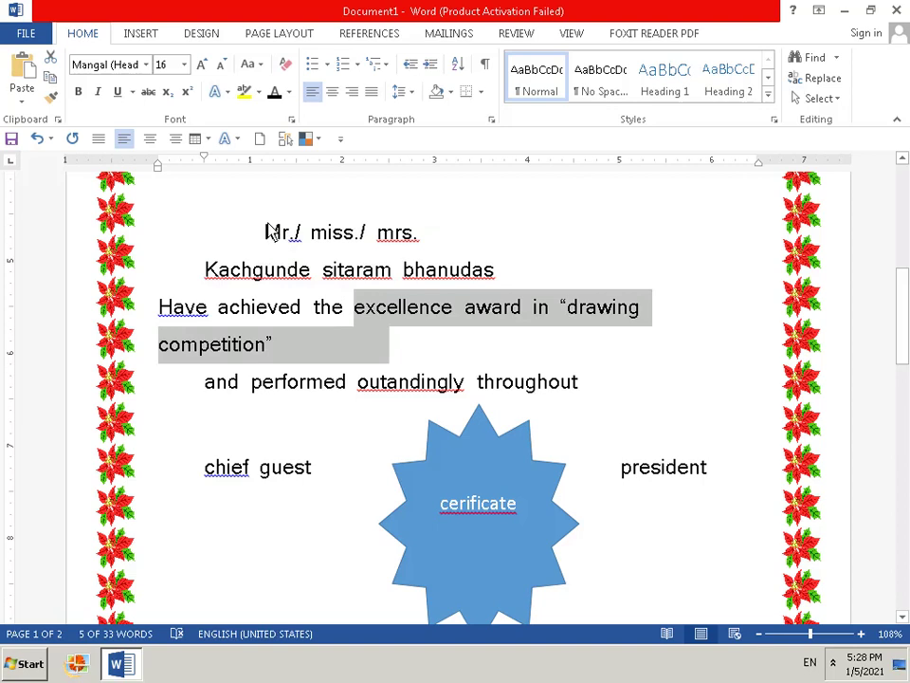
mouse_move(256, 234)
left_mouse_down()
mouse_move(307, 272)
mouse_move(345, 331)
mouse_move(373, 410)
left_mouse_up()
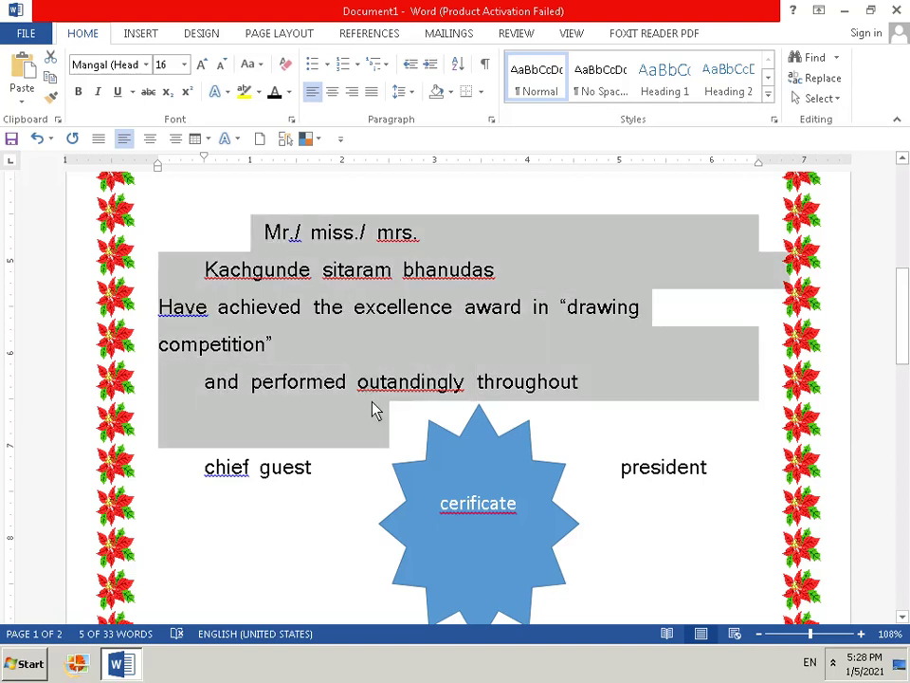
left_click(147, 64)
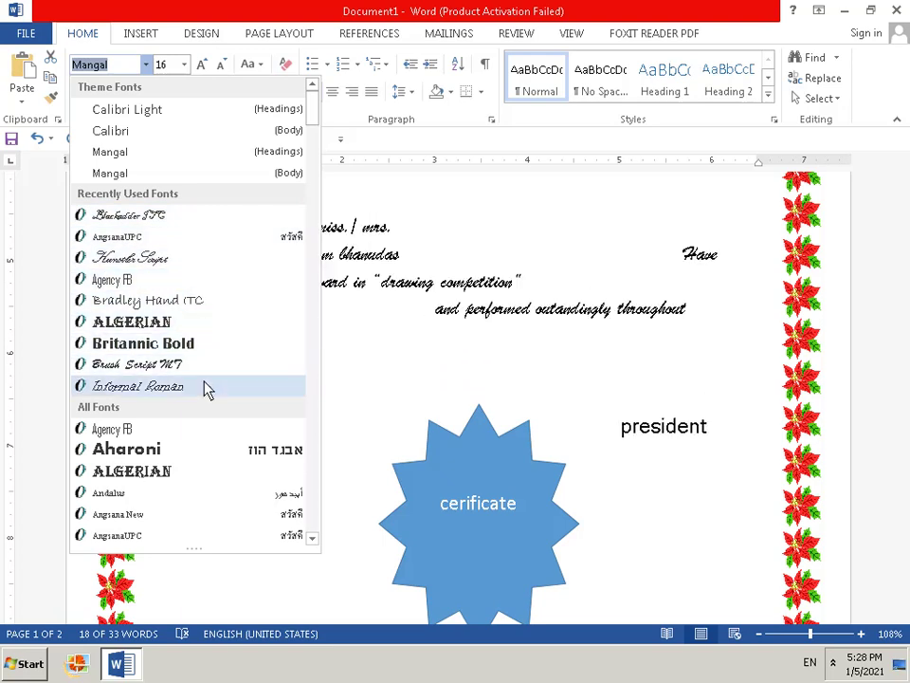
Scroll down the font list and apply Lao UI to the selected body text
left_click(312, 539)
left_click(312, 538)
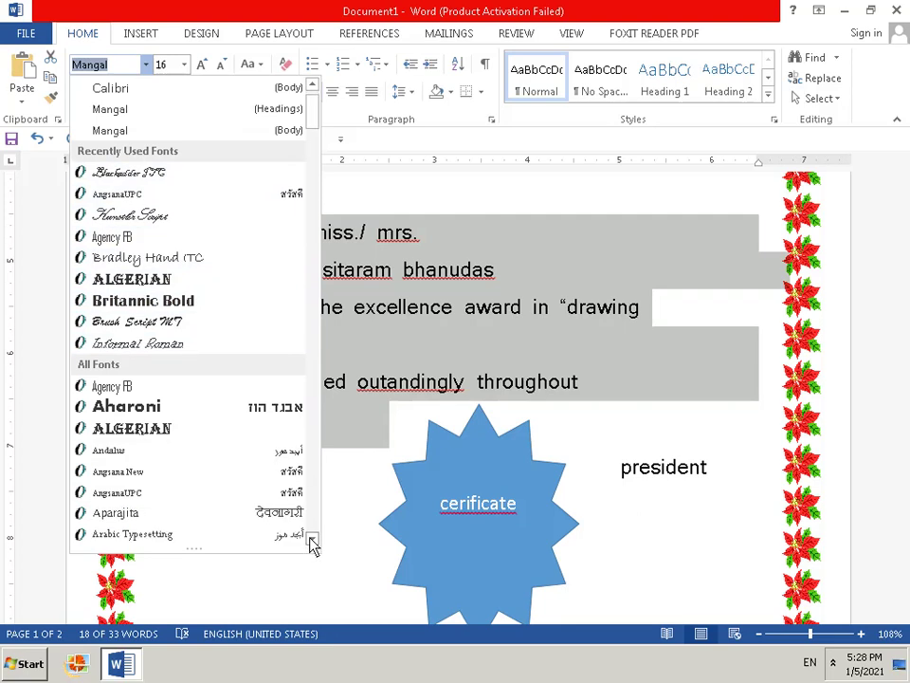
left_click(312, 539)
left_click(312, 539)
left_click(312, 539)
left_click(312, 539)
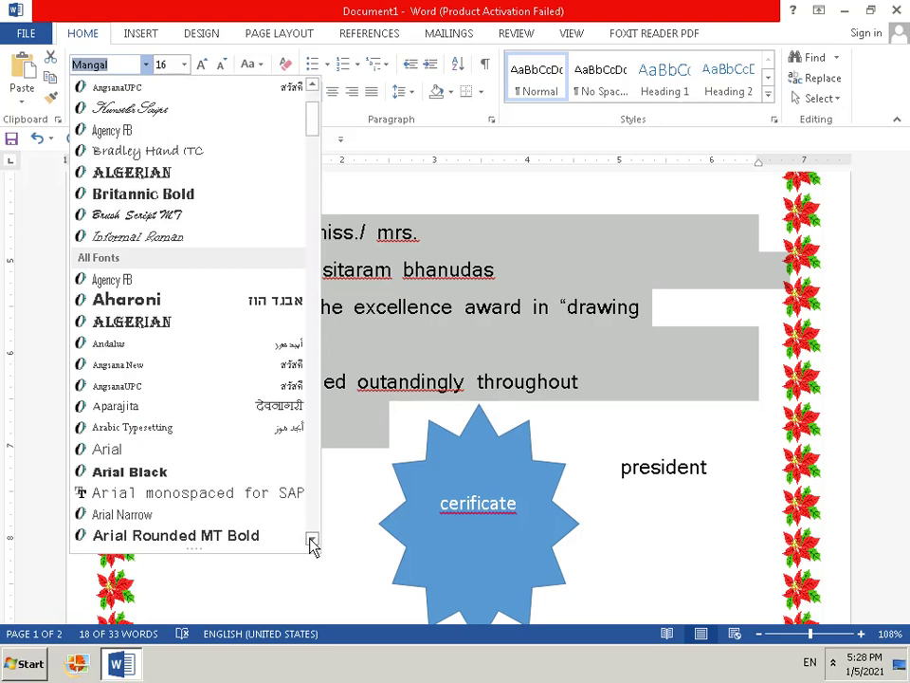
left_click(312, 538)
left_click(312, 539)
left_click(312, 538)
left_click(312, 539)
left_click(312, 539)
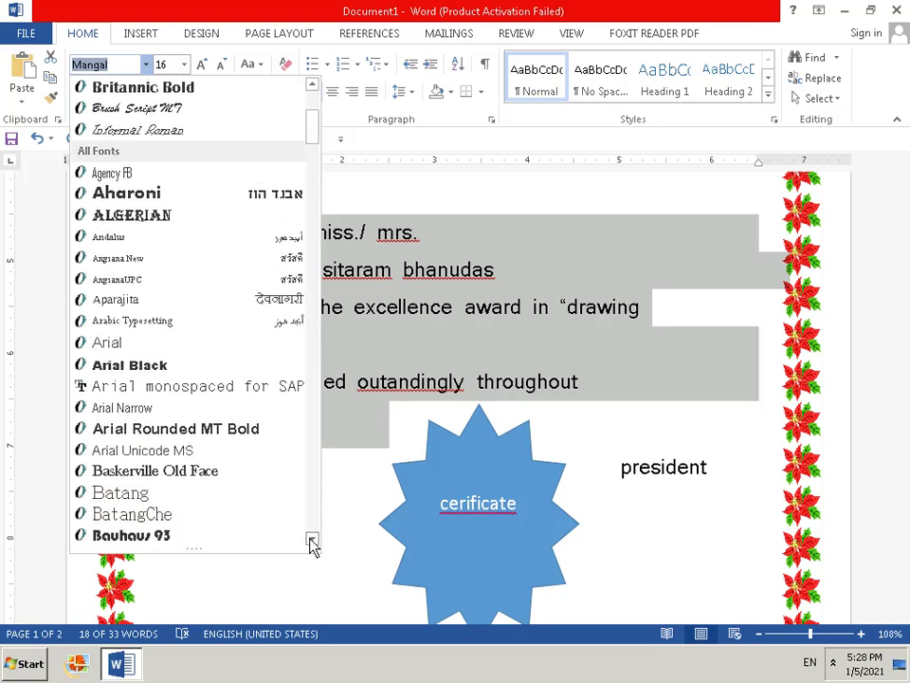
left_click(312, 538)
left_click(312, 538)
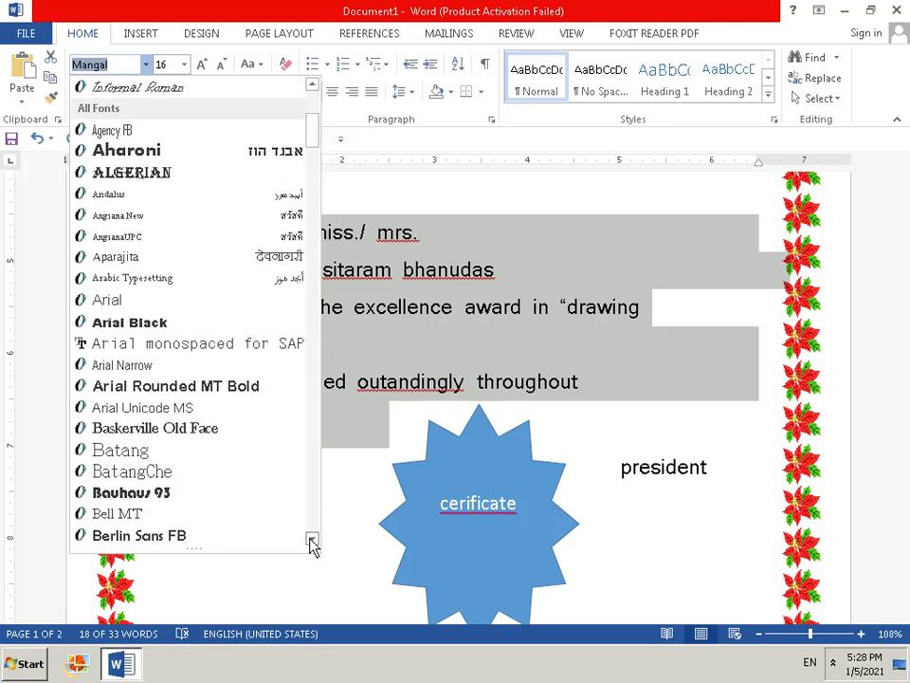
left_click(313, 538)
left_click(312, 539)
left_click(312, 539)
left_click(312, 538)
left_click(312, 538)
left_click(312, 539)
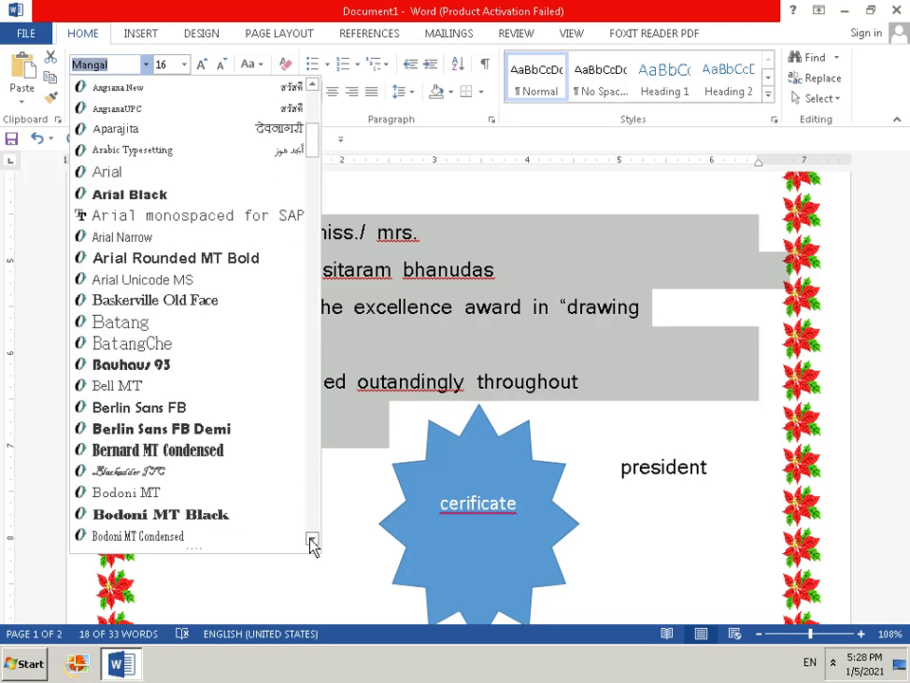
left_click(312, 539)
left_click(312, 539)
left_click(312, 539)
left_click(312, 539)
left_click(312, 539)
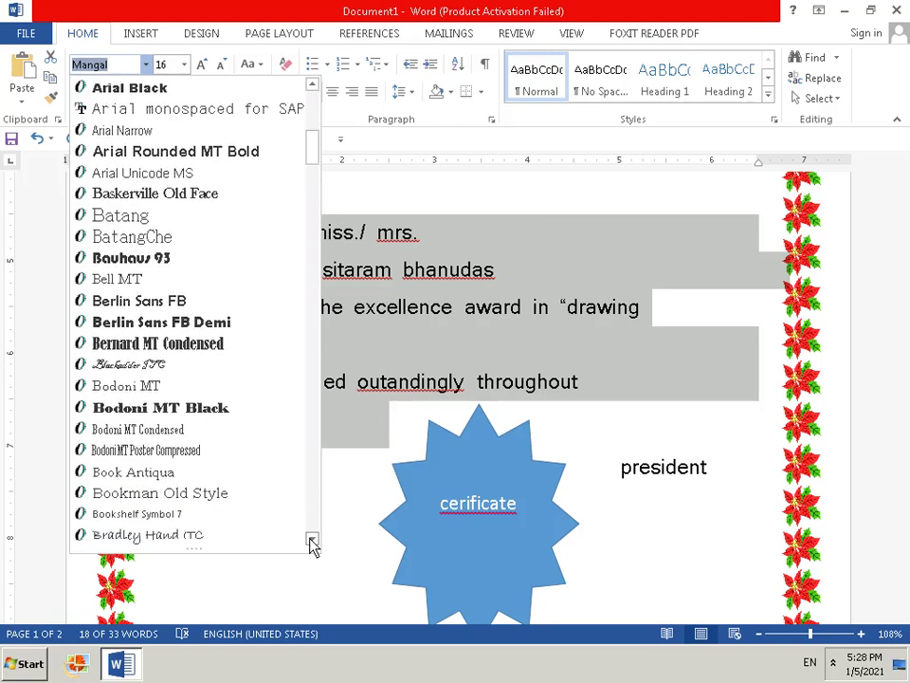
left_click(312, 539)
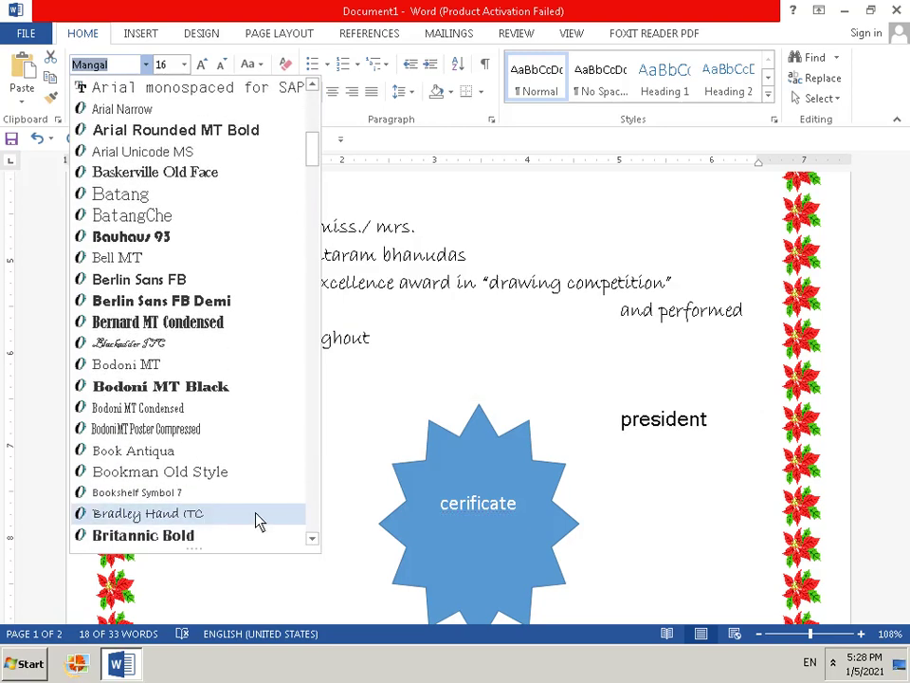
left_click(312, 539)
left_click(312, 539)
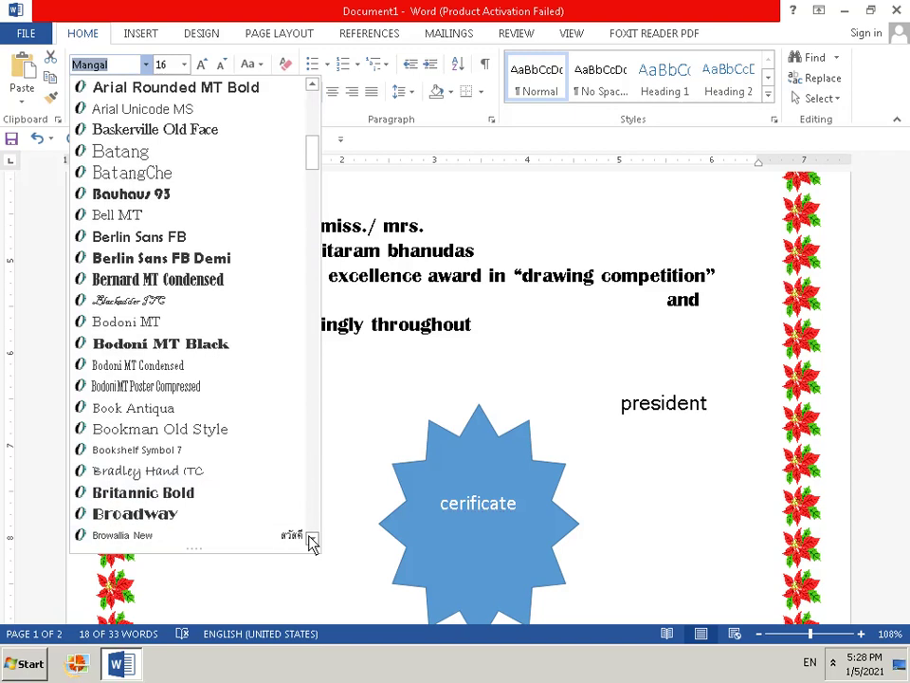
left_click(312, 539)
left_click(312, 538)
left_click(312, 538)
left_click(312, 539)
left_click(312, 539)
left_click(312, 539)
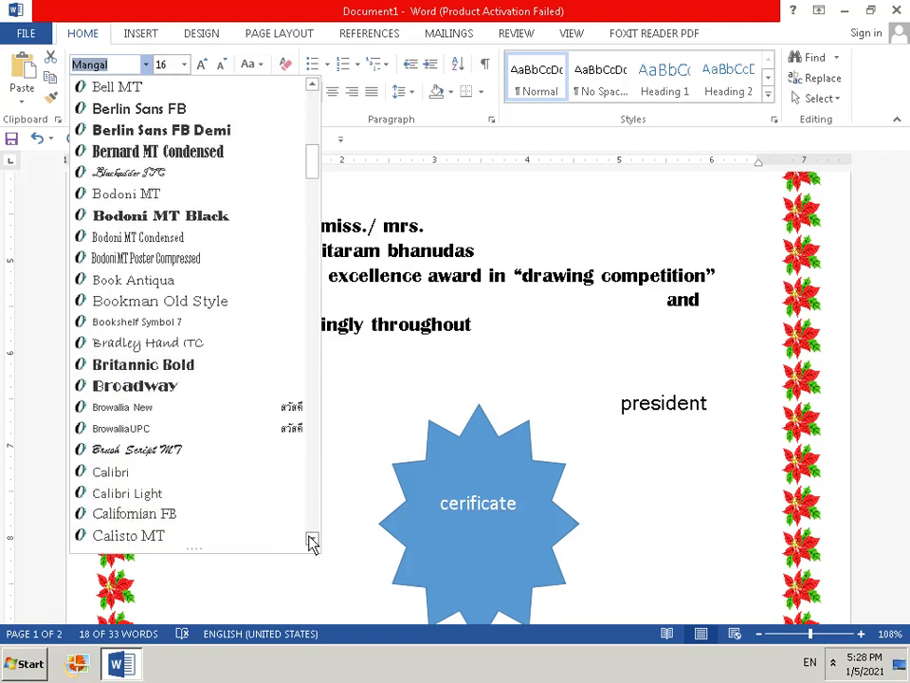
left_click(312, 538)
left_click(312, 538)
left_click(312, 538)
left_click(313, 539)
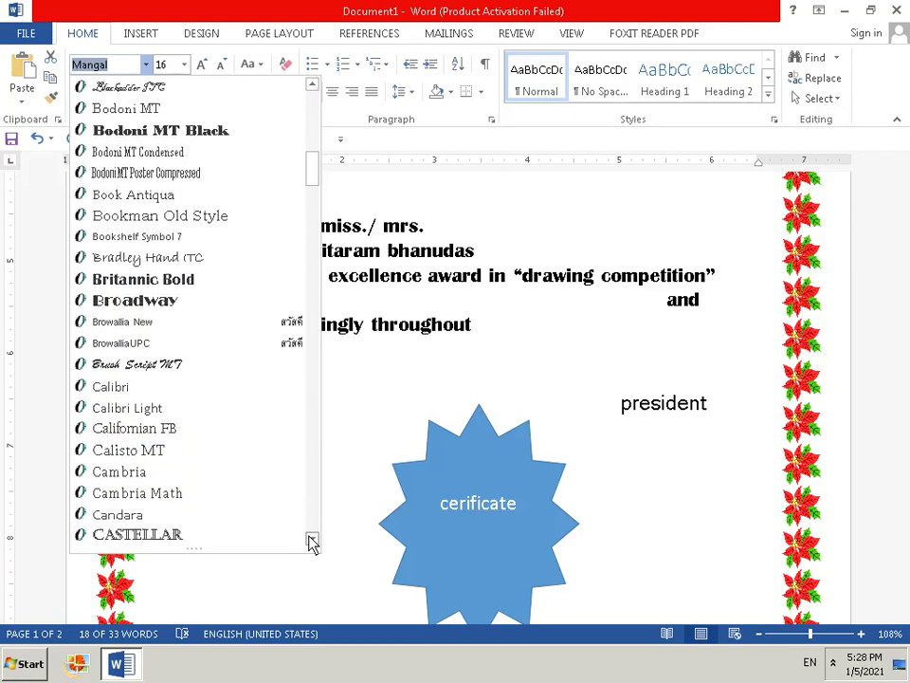
left_click(312, 539)
left_click(312, 539)
left_click(312, 539)
left_click(312, 538)
left_click(312, 539)
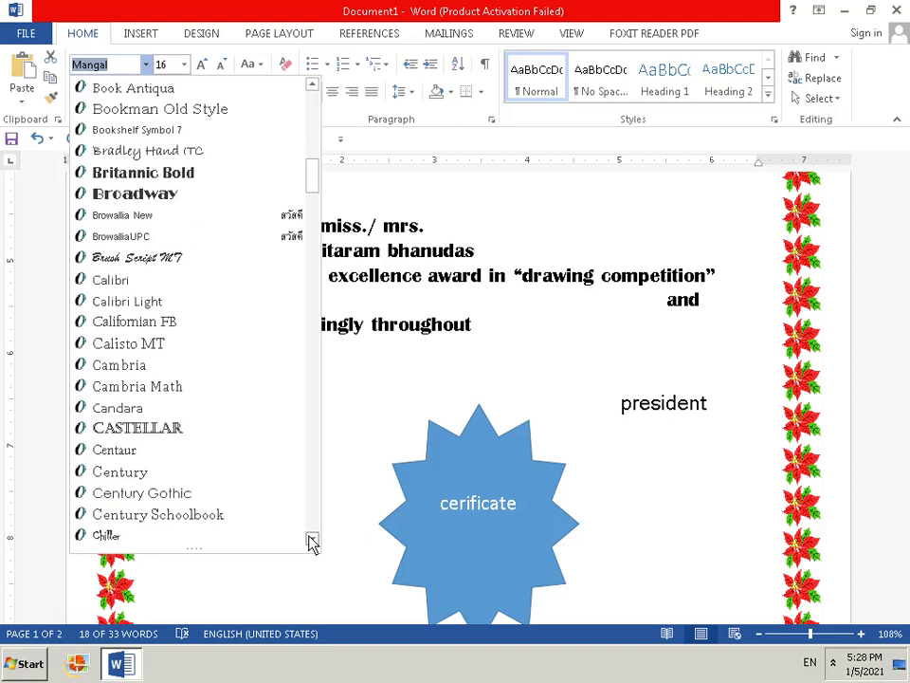
left_click(312, 538)
left_click(312, 539)
left_click(312, 538)
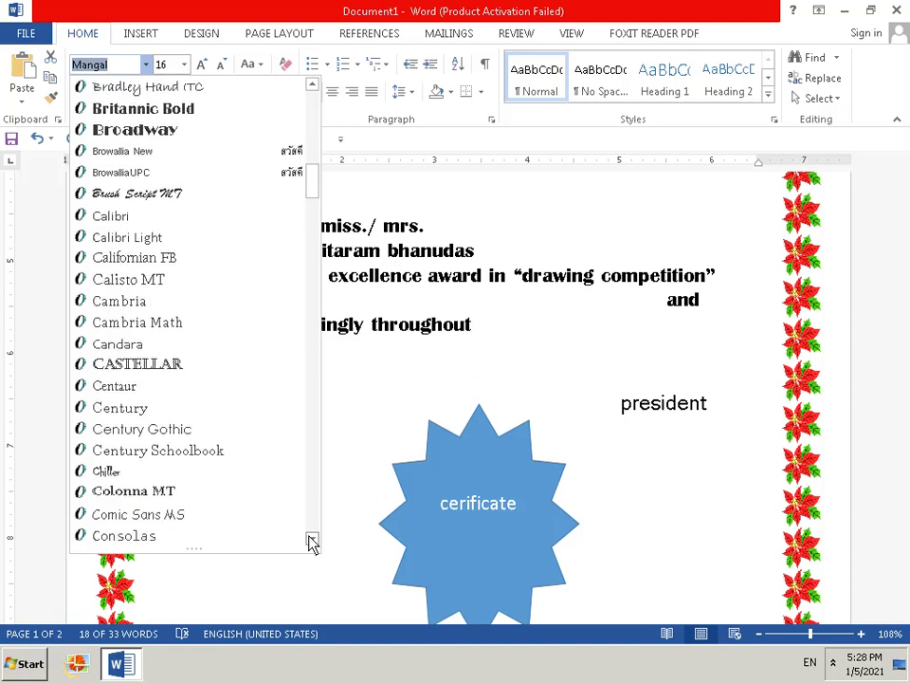
left_click(312, 539)
left_click(312, 539)
left_click(312, 538)
left_click(312, 539)
left_click(312, 538)
left_click(312, 539)
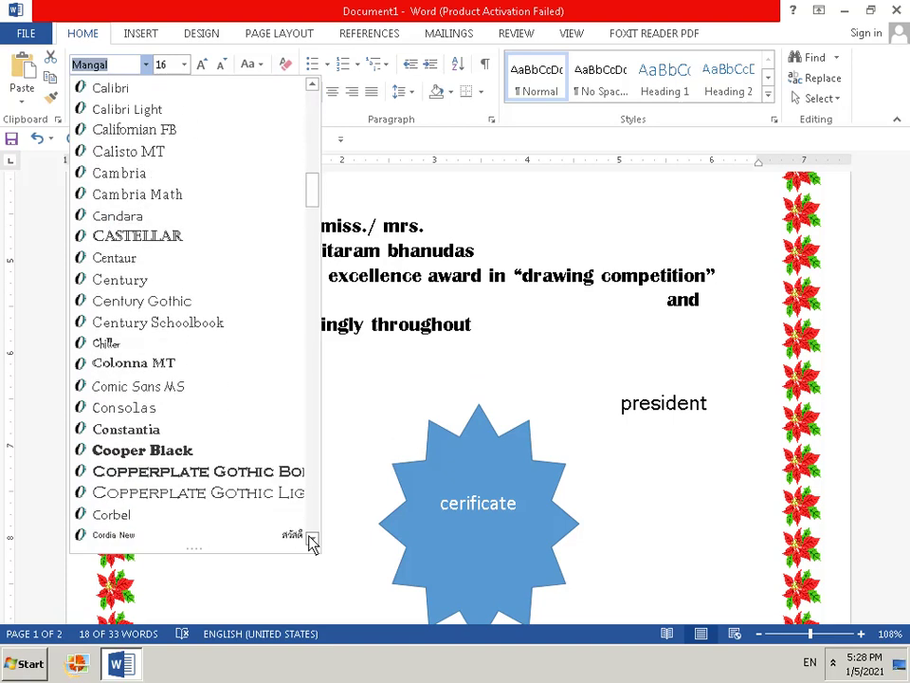
left_click(312, 538)
left_click(312, 539)
left_click(312, 538)
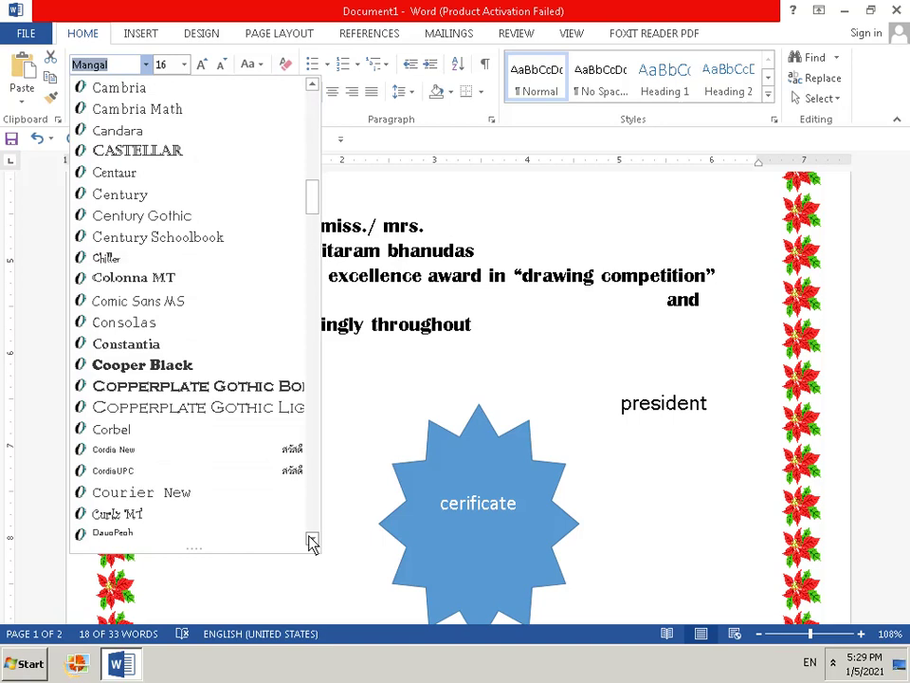
left_click(312, 538)
left_click(312, 539)
left_click(312, 539)
left_click(312, 539)
left_click(312, 539)
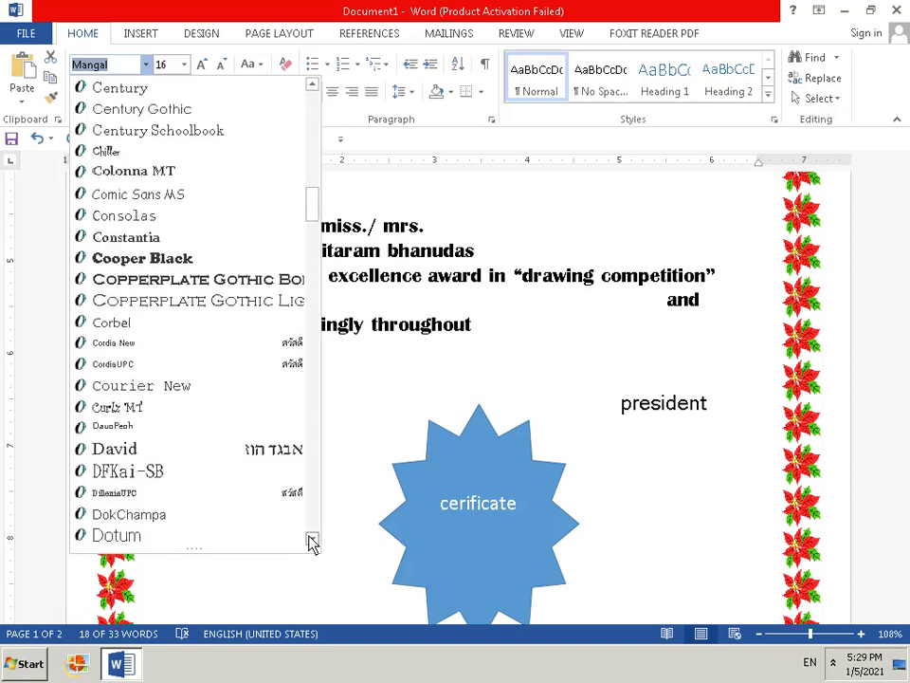
left_click(312, 539)
left_click(312, 539)
left_click(312, 539)
left_click(312, 539)
left_click(312, 539)
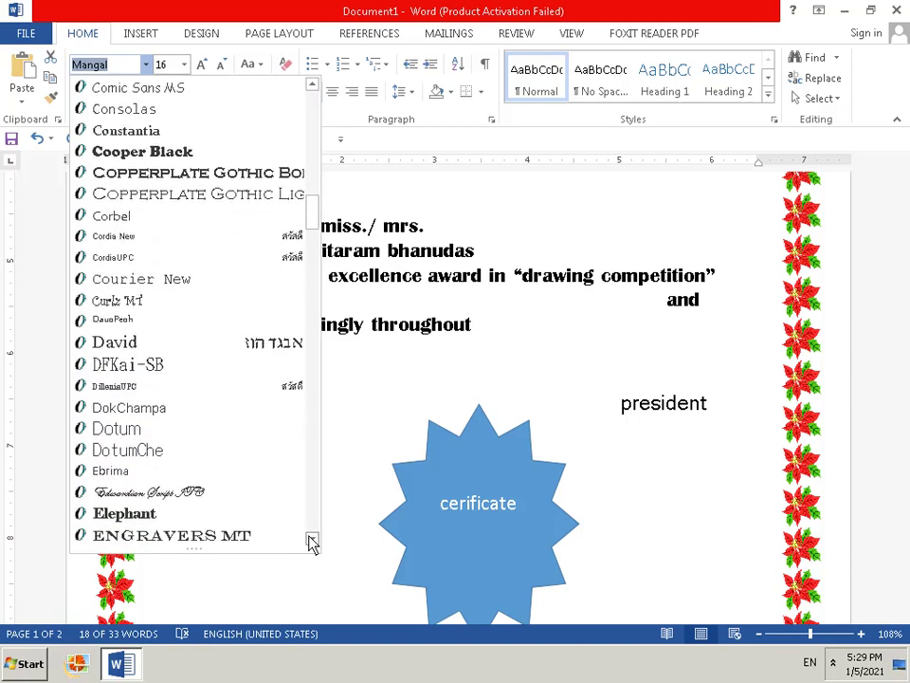
left_click(312, 539)
left_click(312, 538)
left_click(312, 539)
left_click(312, 539)
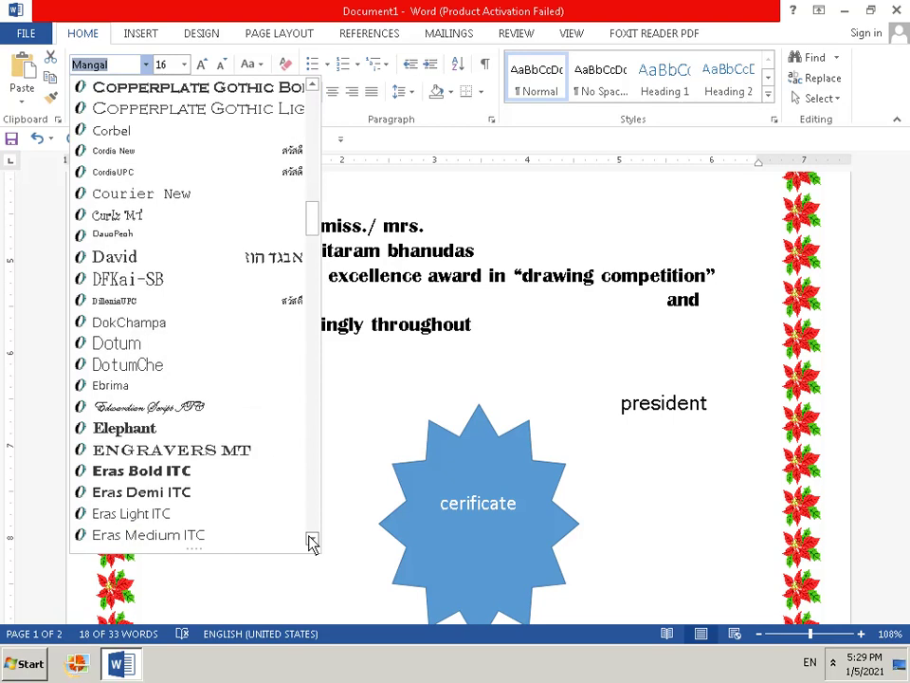
left_click(312, 539)
left_click(312, 539)
left_click(312, 539)
left_click(313, 539)
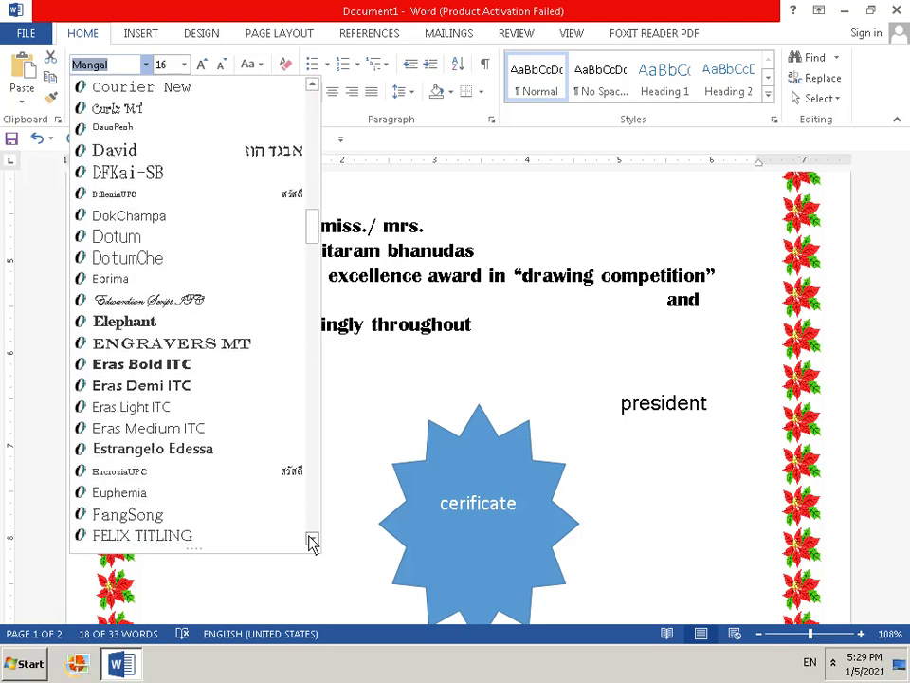
left_click(312, 538)
left_click(312, 538)
left_click(312, 538)
left_click(312, 538)
left_click(312, 539)
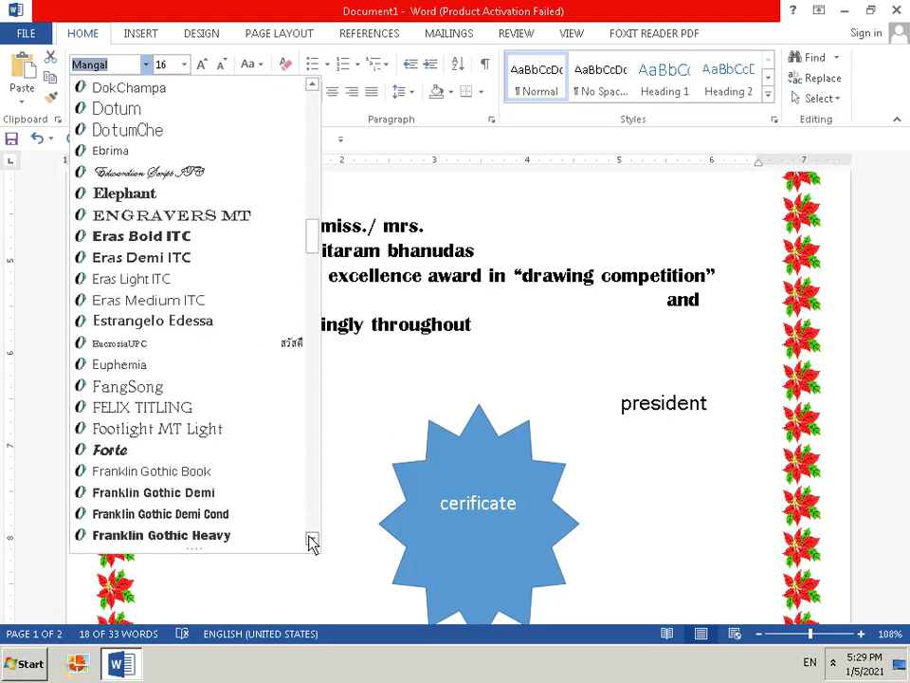
left_click(312, 538)
left_click(312, 538)
left_click(312, 539)
left_click(312, 539)
left_click(312, 538)
left_click(312, 539)
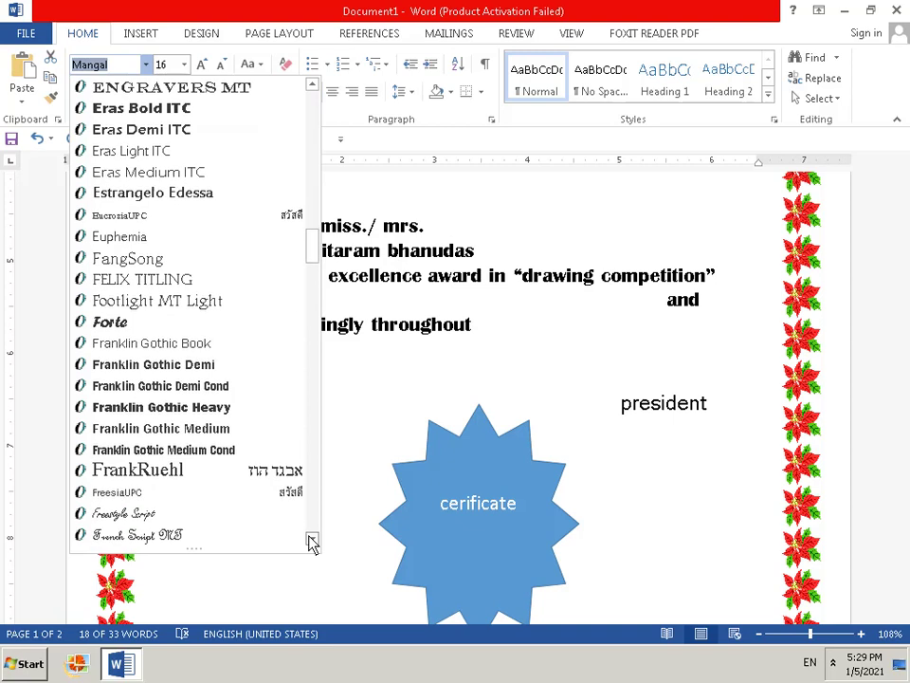
left_click(312, 539)
left_click(312, 539)
left_click(312, 539)
left_click(312, 539)
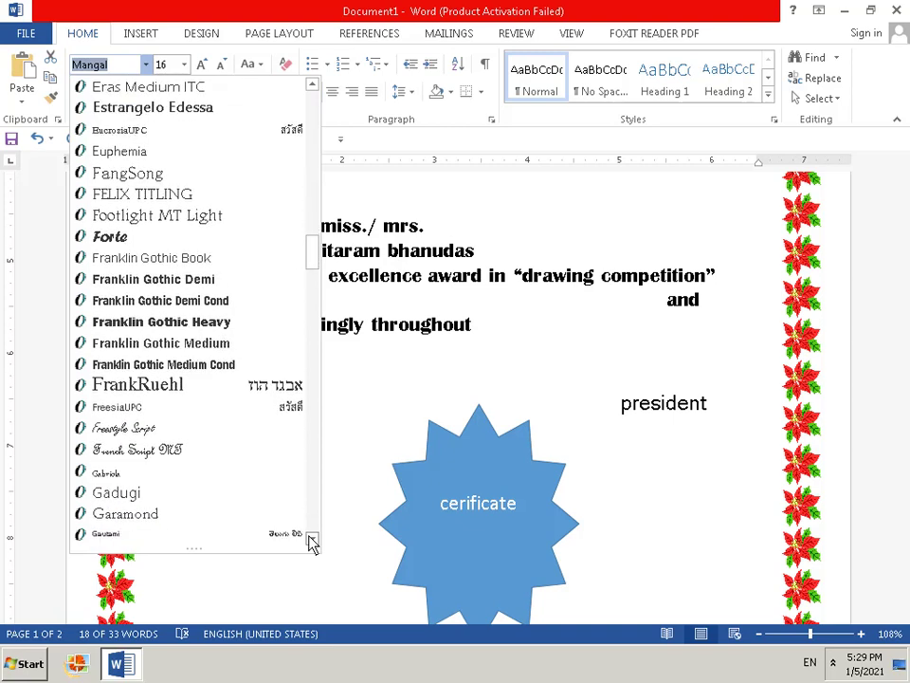
left_click(312, 539)
left_click(312, 539)
left_click(312, 539)
left_click(312, 539)
left_click(312, 539)
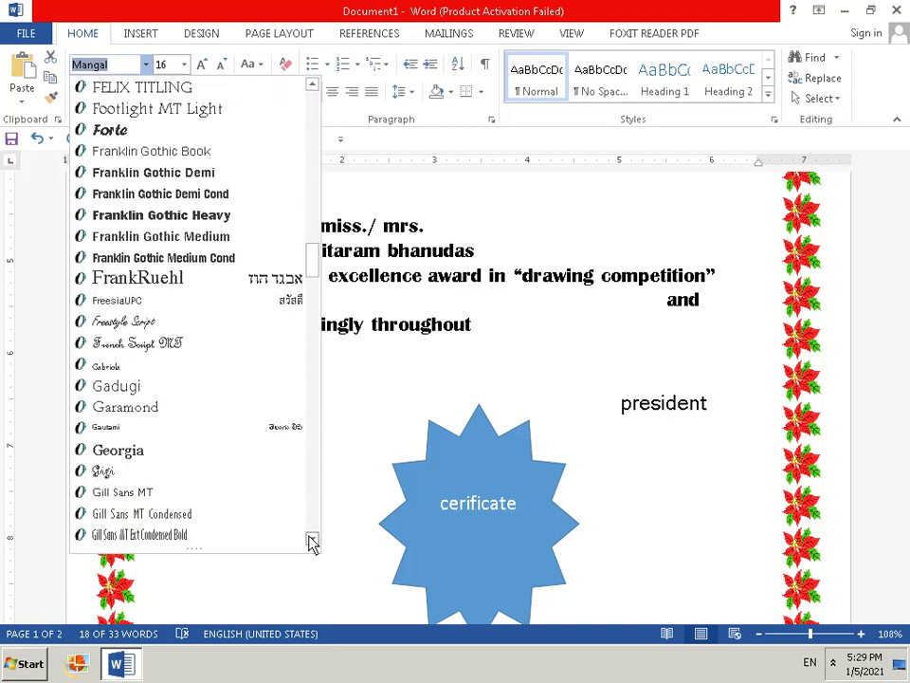
left_click(312, 539)
left_click(312, 539)
left_click(312, 539)
left_click(312, 538)
left_click(312, 538)
left_click(312, 539)
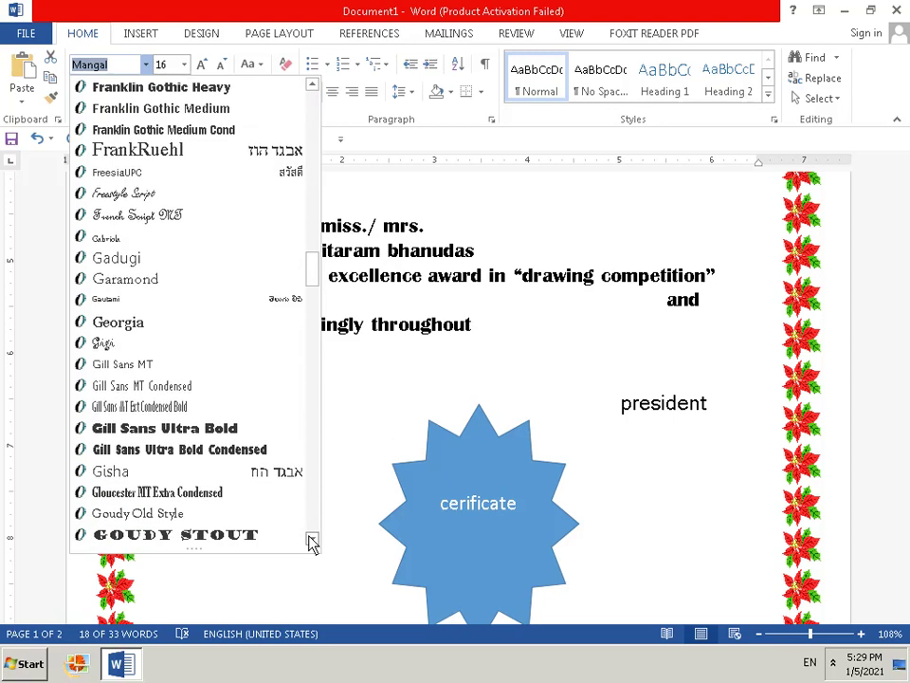
left_click(312, 539)
left_click(312, 539)
left_click(312, 538)
left_click(312, 538)
left_click(312, 538)
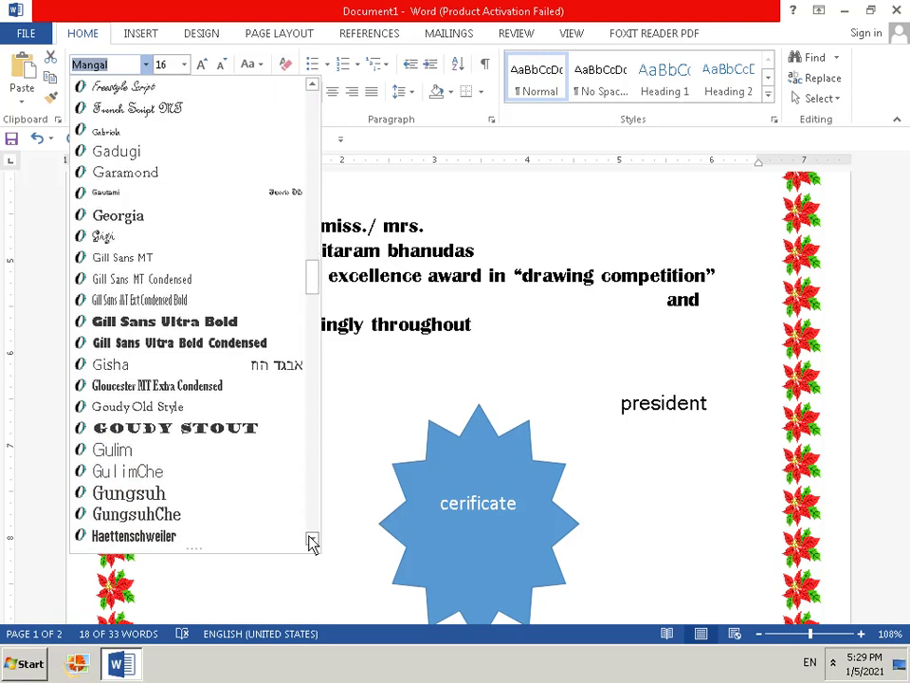
left_click(312, 539)
left_click(312, 539)
left_click(312, 538)
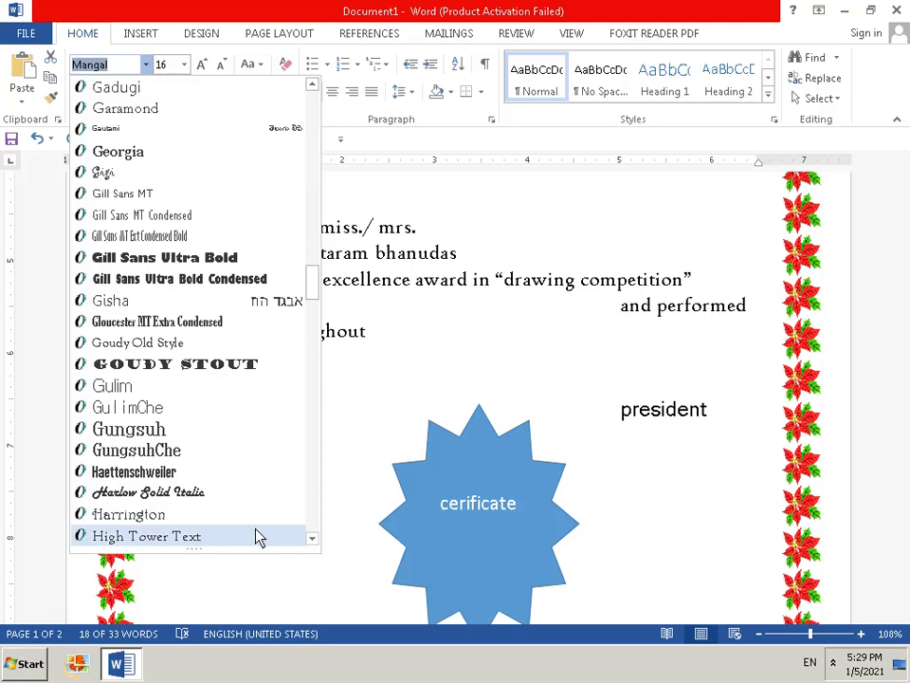
left_click(312, 539)
left_click(312, 539)
left_click(312, 538)
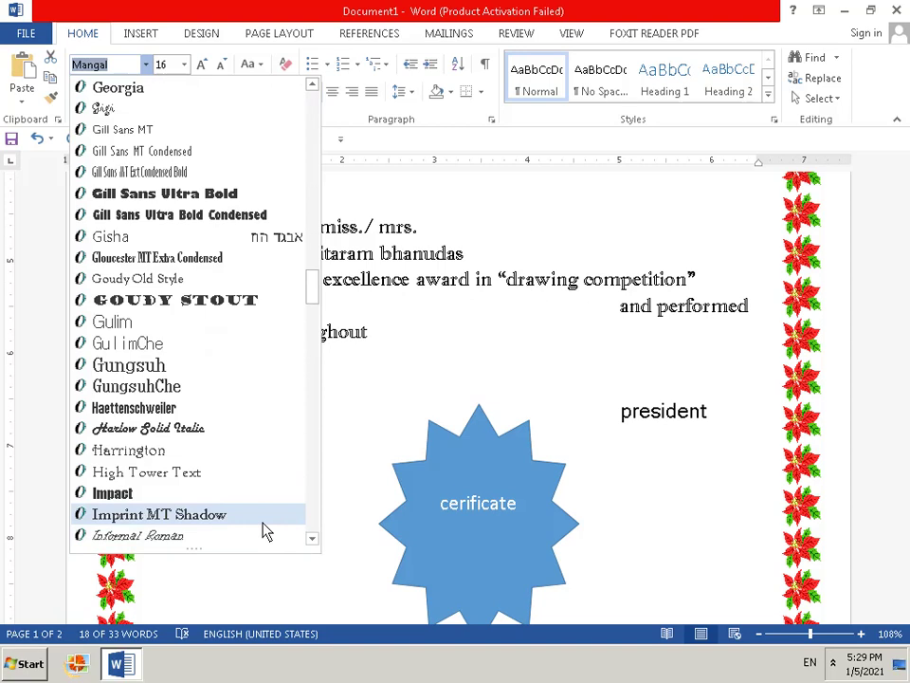
left_click(312, 538)
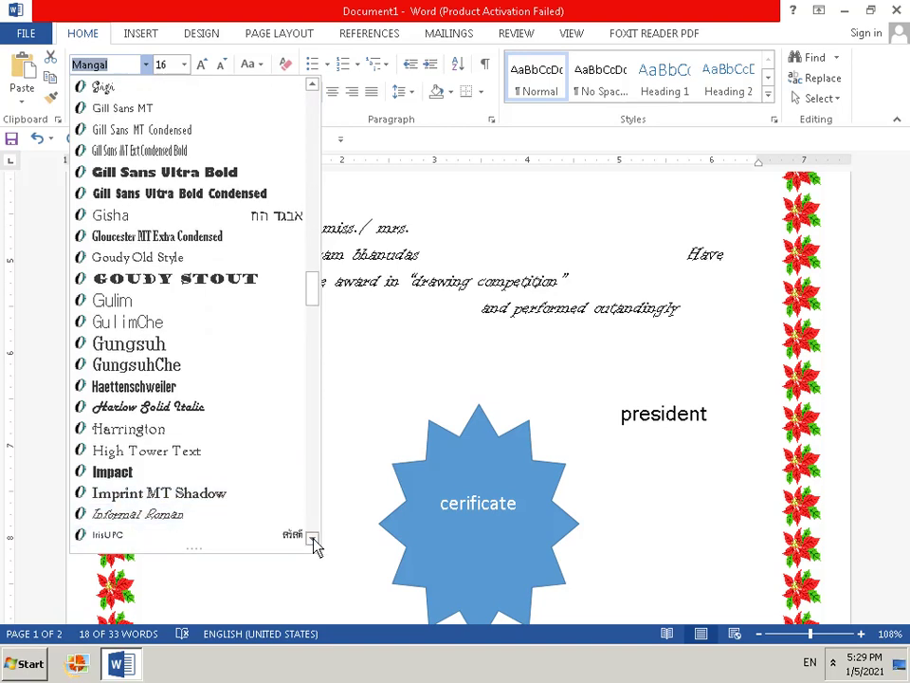
left_click(312, 538)
left_click(312, 539)
left_click(312, 538)
left_click(312, 539)
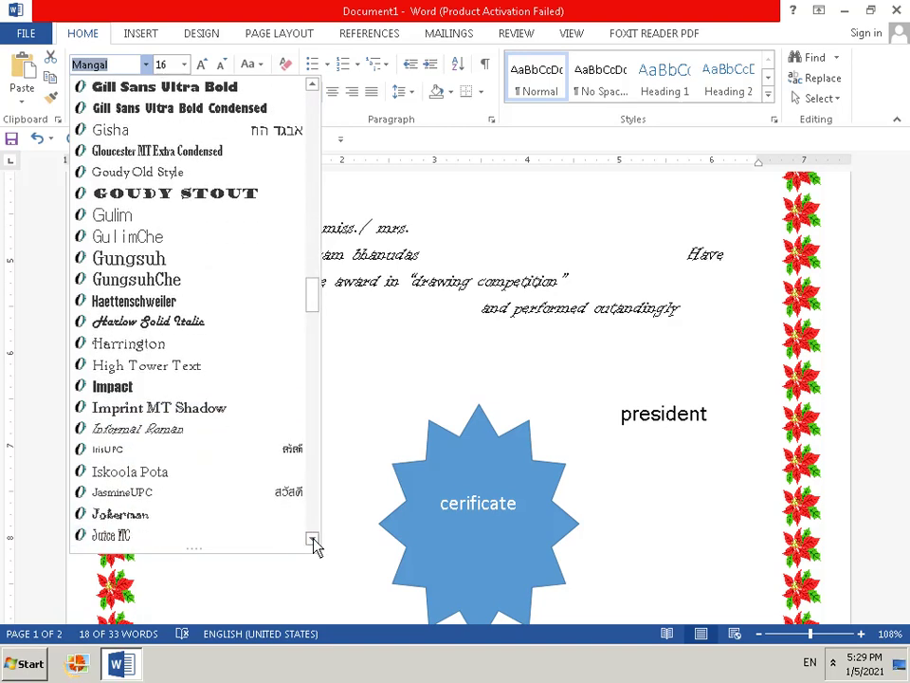
left_click(312, 538)
left_click(312, 538)
left_click(312, 538)
left_click(312, 539)
left_click(312, 539)
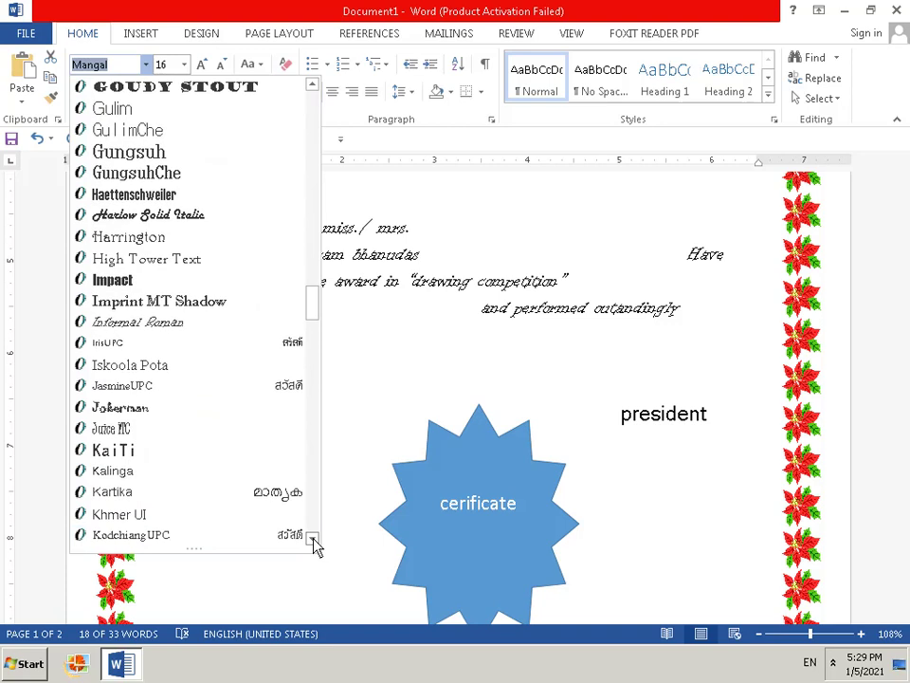
left_click(312, 539)
left_click(312, 538)
left_click(312, 539)
left_click(312, 539)
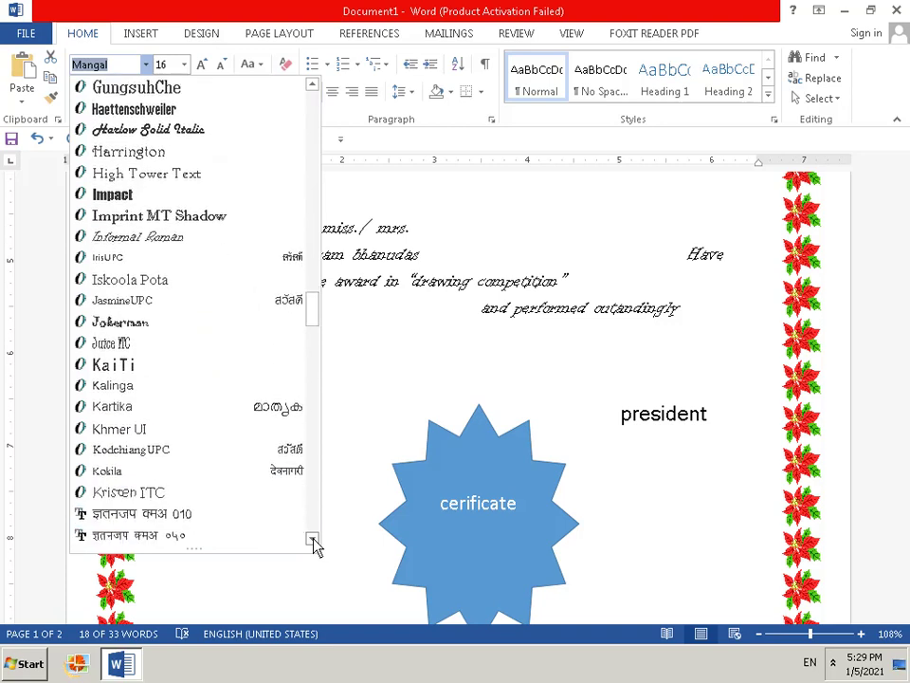
left_click(312, 539)
left_click(312, 539)
left_click(312, 538)
left_click(312, 539)
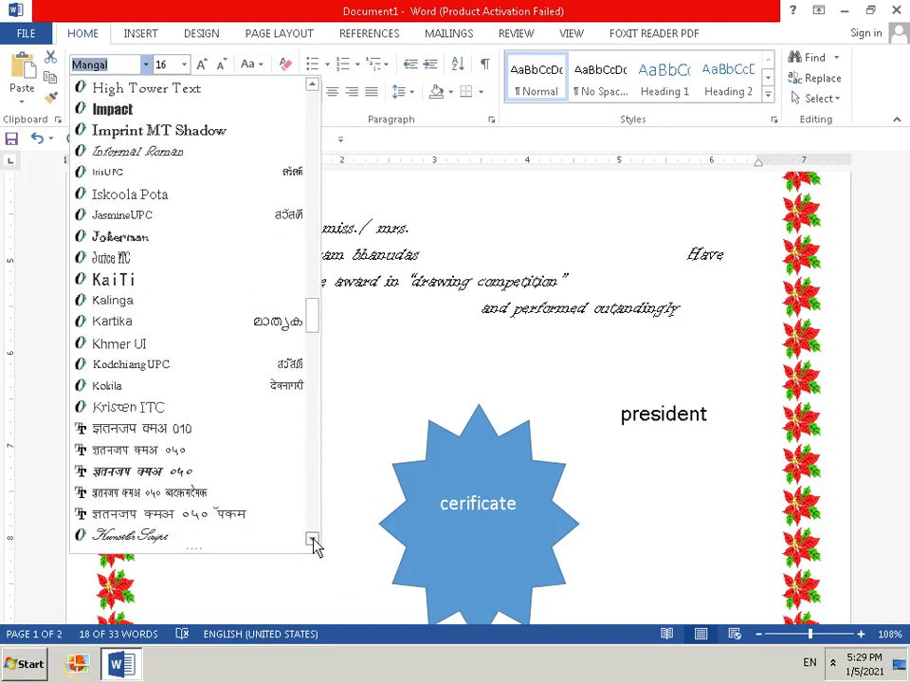
left_click(312, 539)
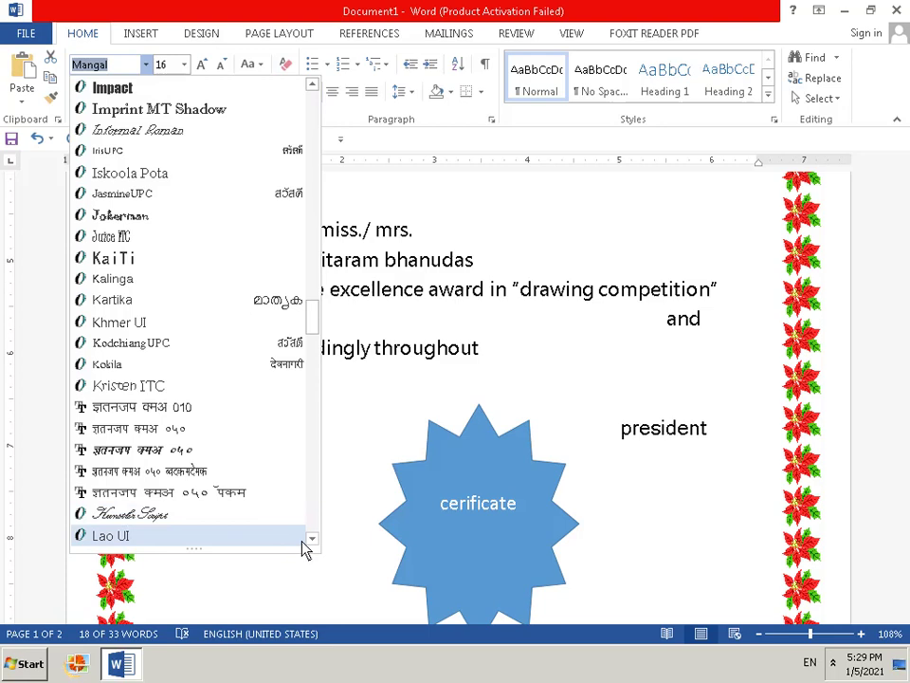
left_click(302, 539)
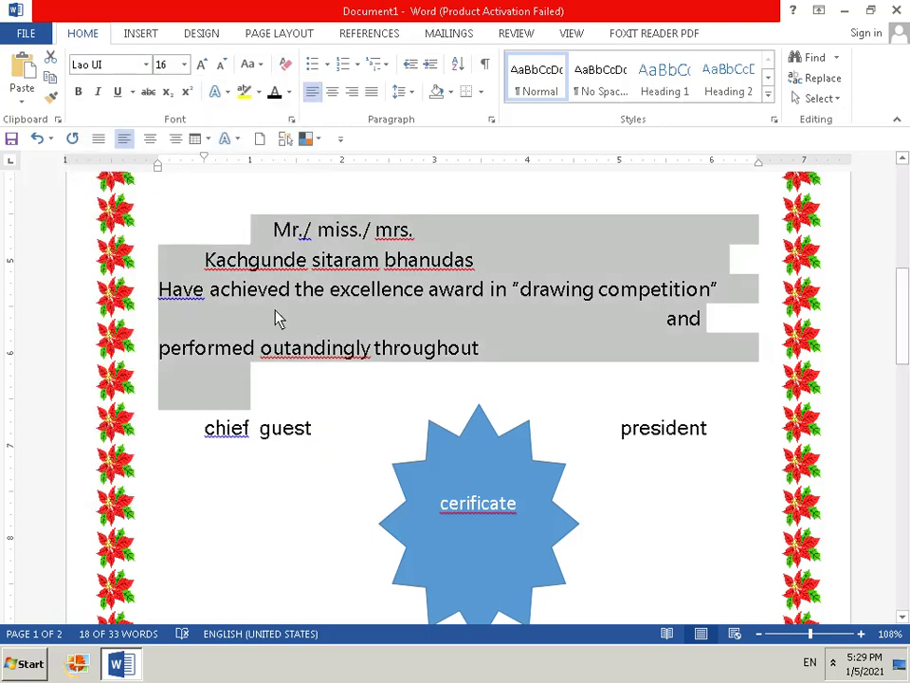
Try Blackadder ITC on the body text, then switch it to Lucida Calligraphy
left_click(147, 67)
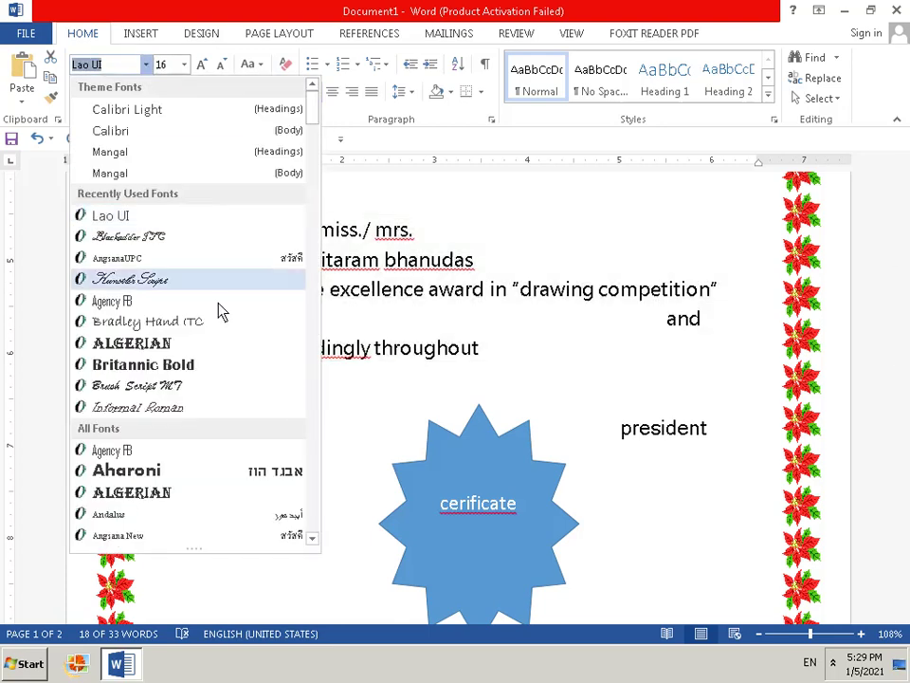
left_click(155, 237)
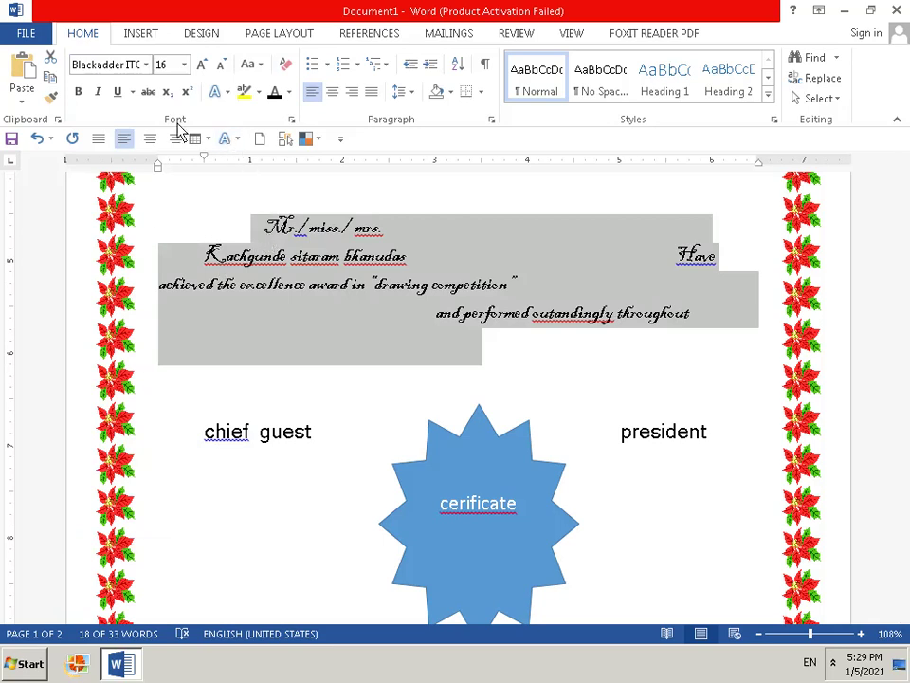
left_click(146, 65)
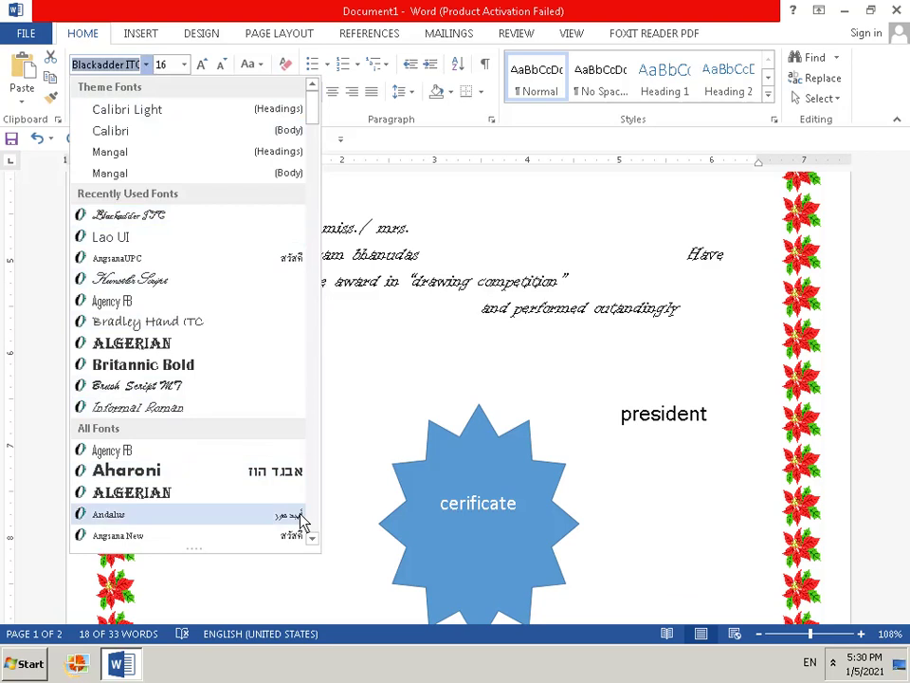
left_click(313, 541)
left_click(313, 541)
left_click(313, 540)
left_click_drag(313, 540, 313, 543)
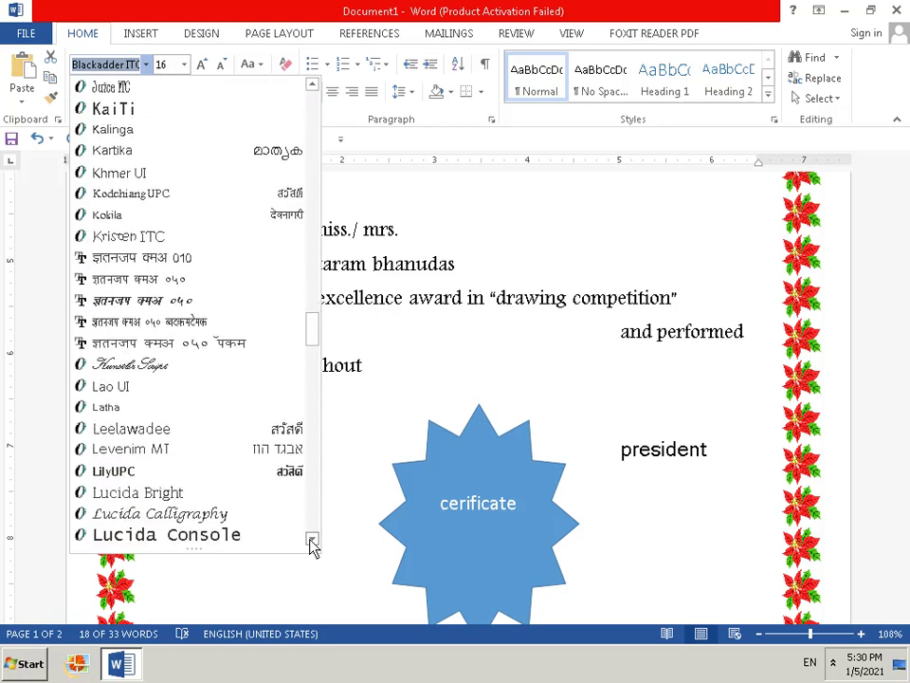
left_click(190, 519)
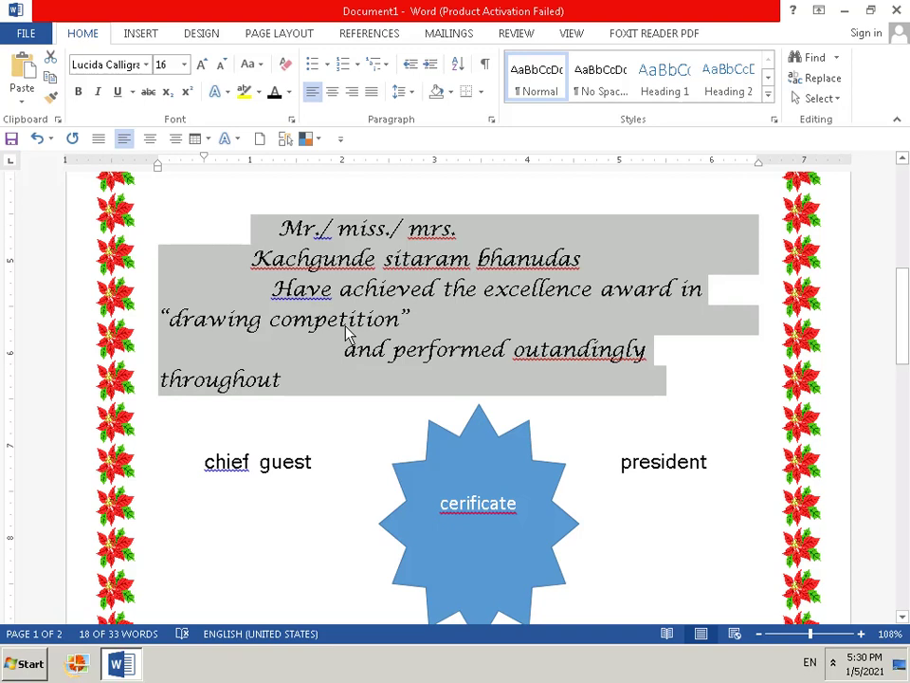
Fill the blue star shape with Yellow
left_click(424, 555)
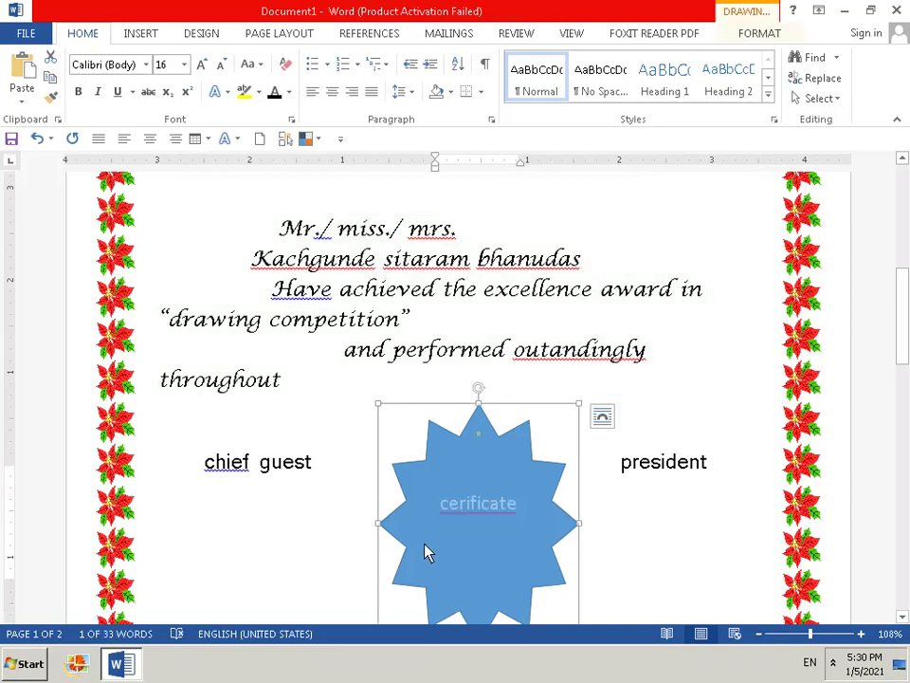
right_click(425, 553)
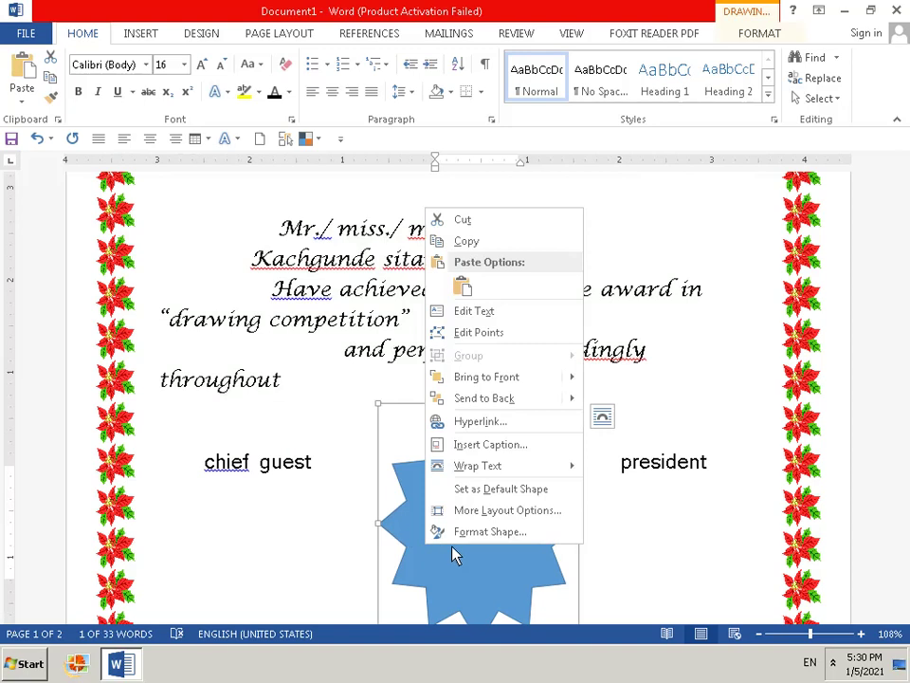
left_click(498, 587)
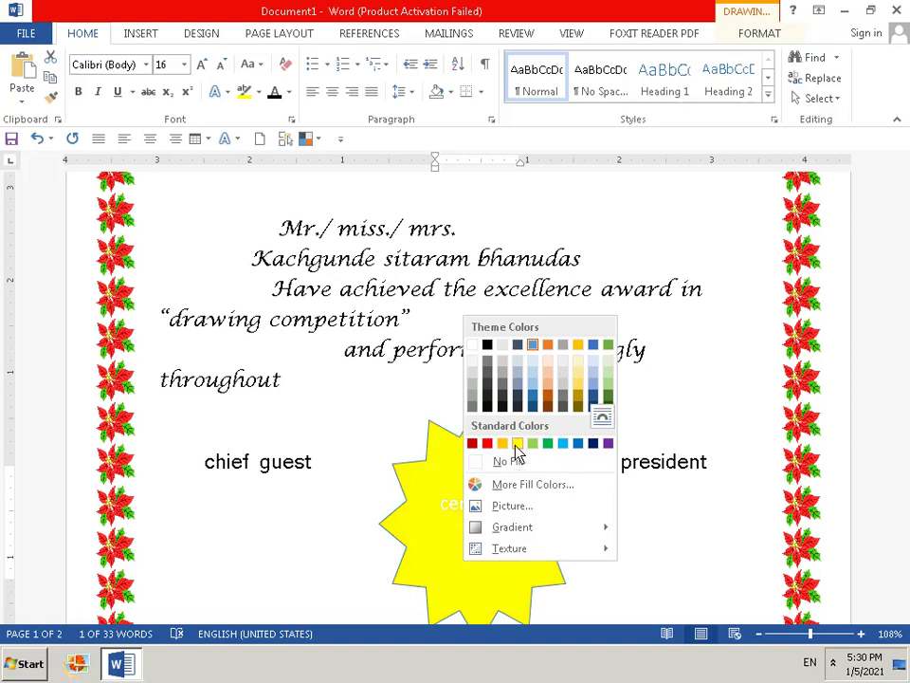
left_click(517, 451)
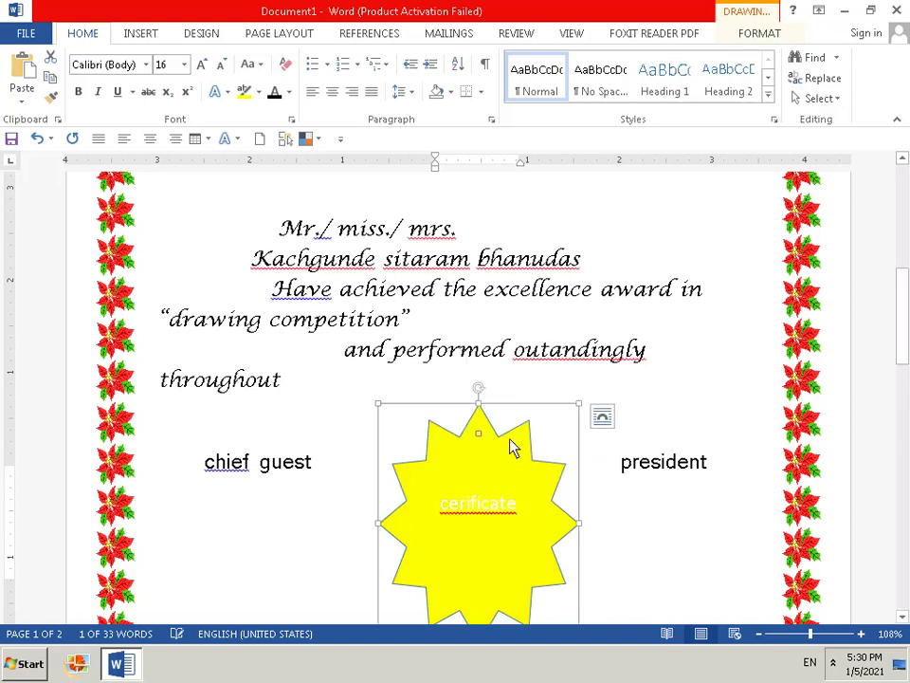
Change the star's fill to a light gold theme colour and deselect it
right_click(442, 474)
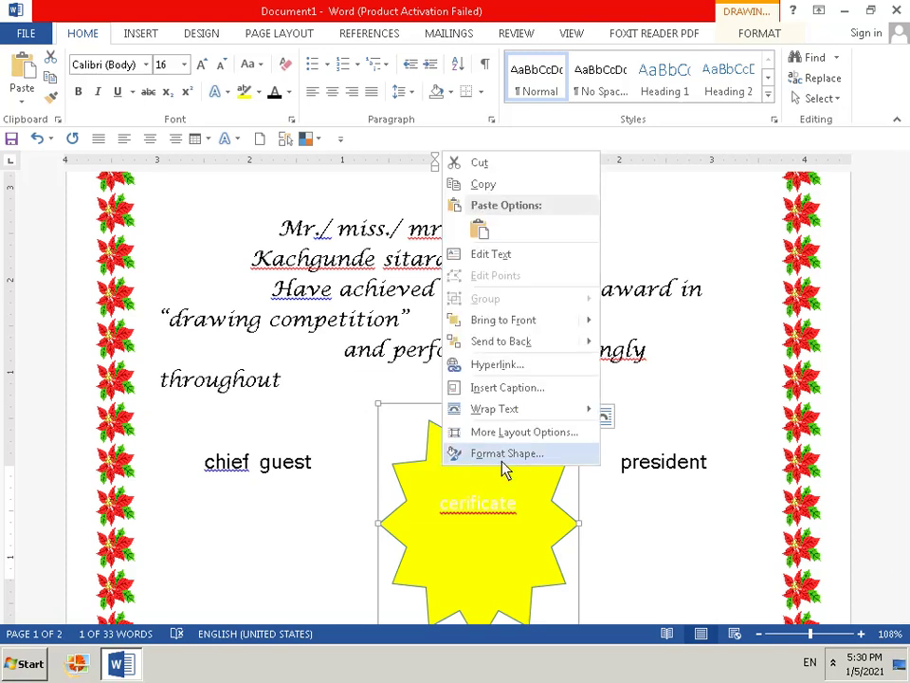
left_click(502, 524)
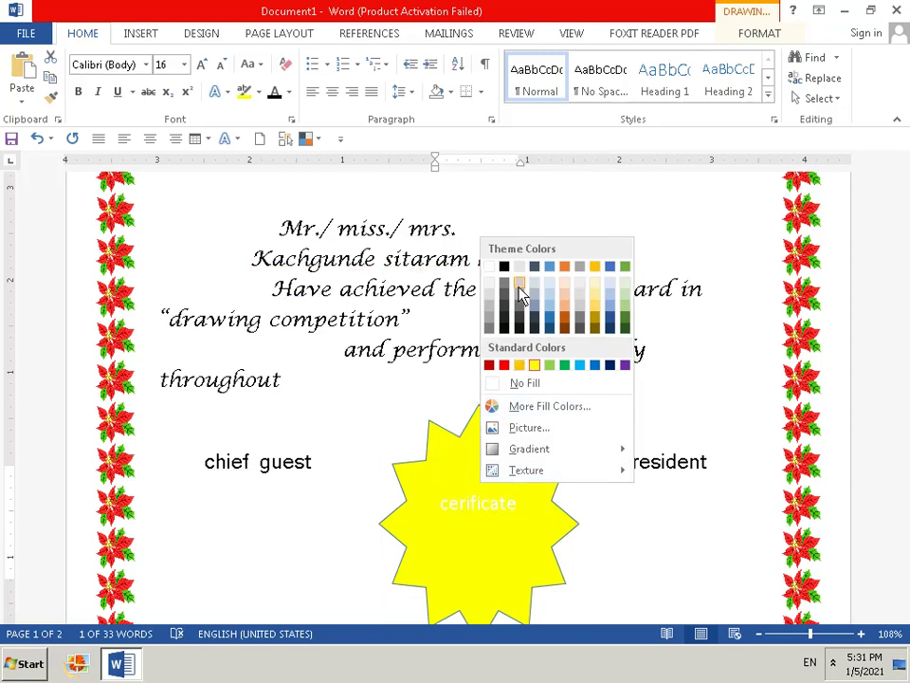
left_click(595, 308)
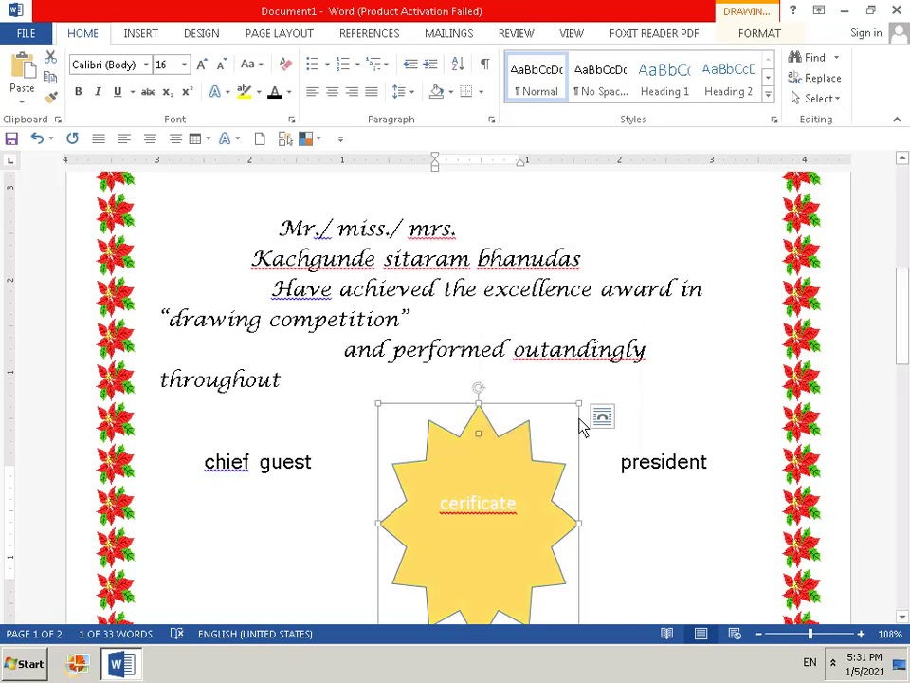
left_click(640, 410)
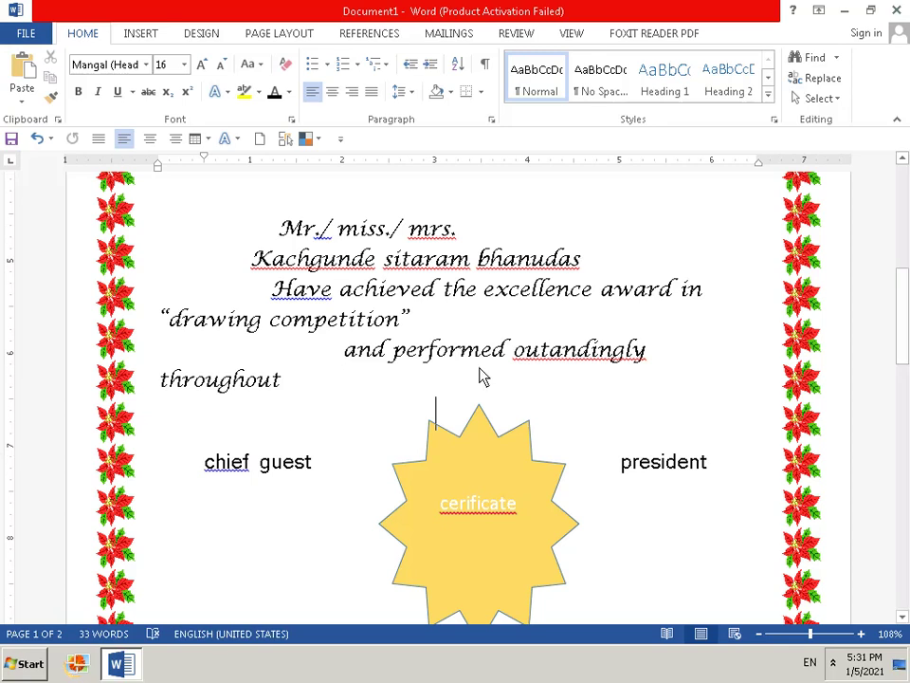
Select the paragraph from 'Mr./ miss./ mrs.' to 'throughout' and apply Dark Red font colour
left_click(274, 229)
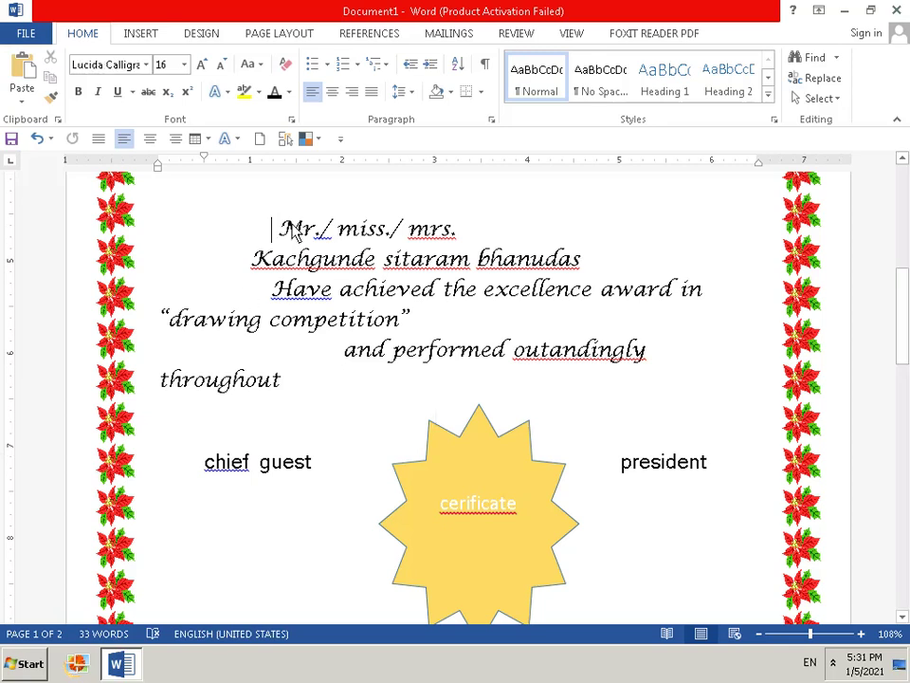
left_click(327, 233)
mouse_move(278, 234)
left_mouse_down()
mouse_move(433, 359)
mouse_move(437, 379)
left_mouse_up()
left_click(437, 379)
mouse_move(280, 230)
left_mouse_down()
mouse_move(325, 298)
mouse_move(333, 356)
mouse_move(428, 374)
left_mouse_up()
left_click(446, 378)
mouse_move(279, 229)
left_mouse_down()
mouse_move(463, 339)
mouse_move(482, 382)
left_mouse_up()
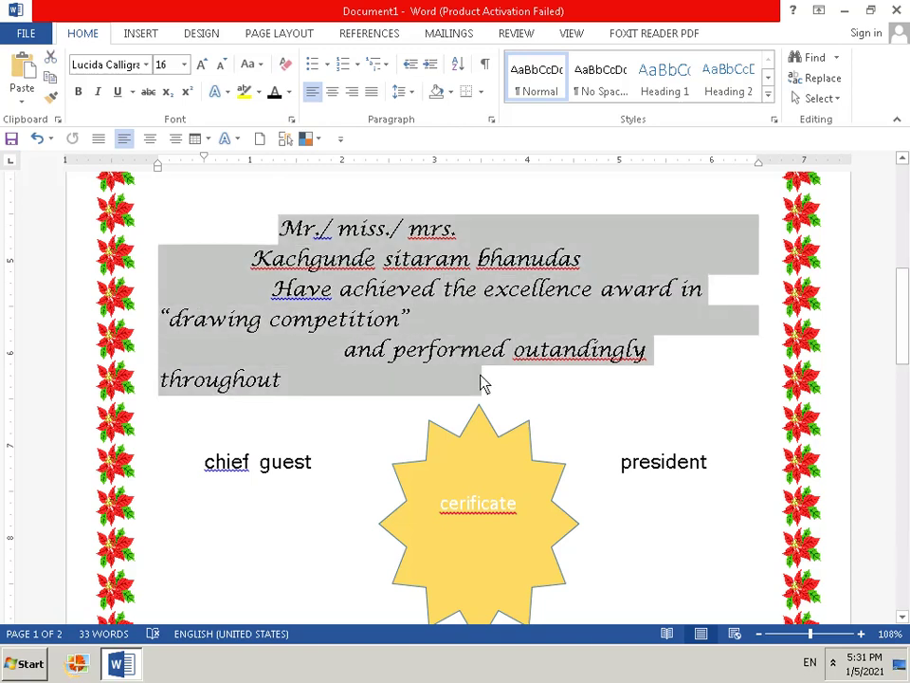
left_click(481, 382)
left_click_drag(280, 228, 465, 376)
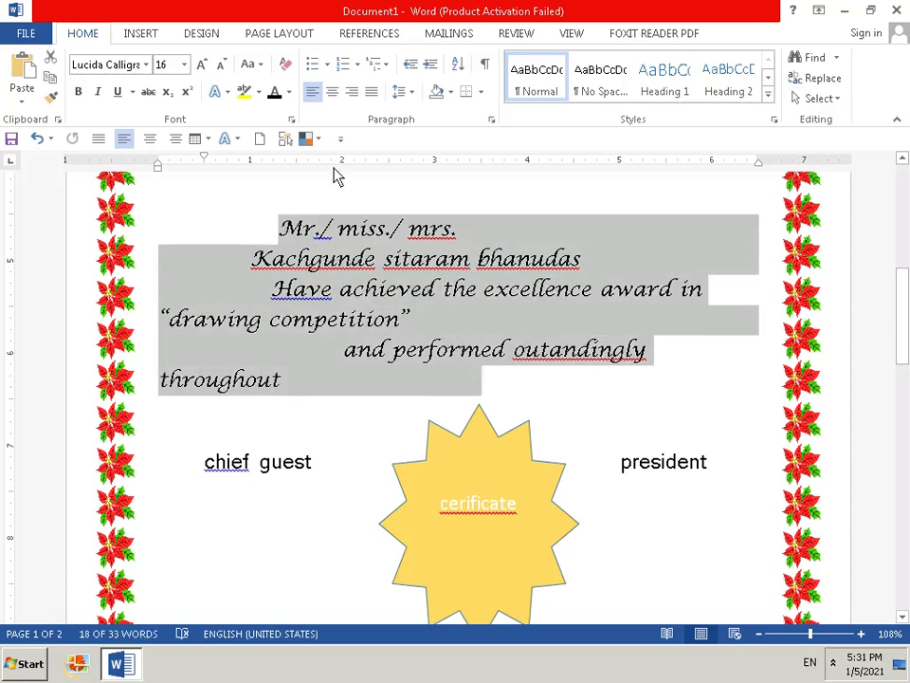
left_click(289, 93)
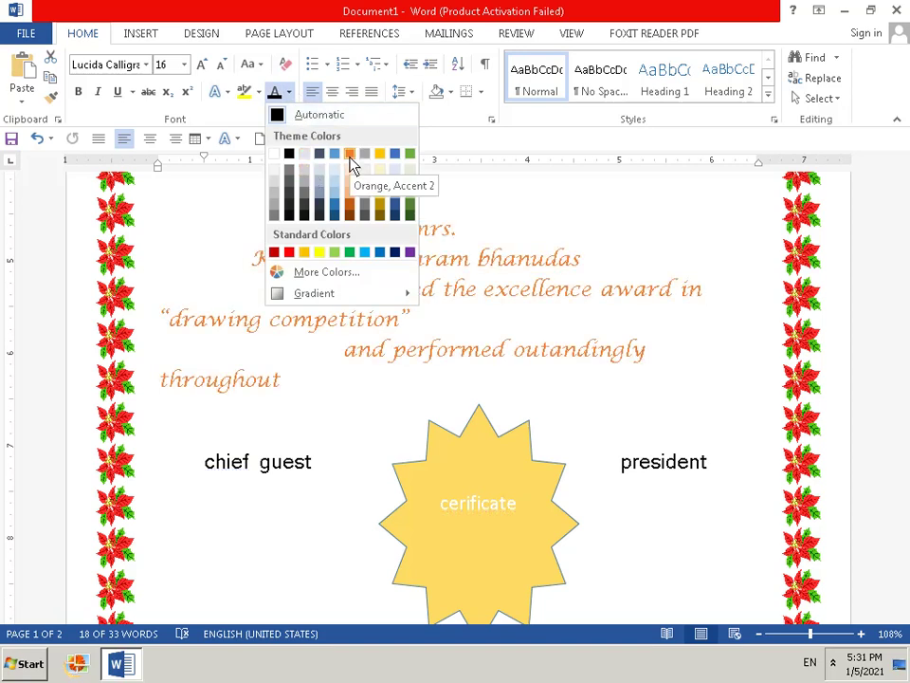
left_click(275, 254)
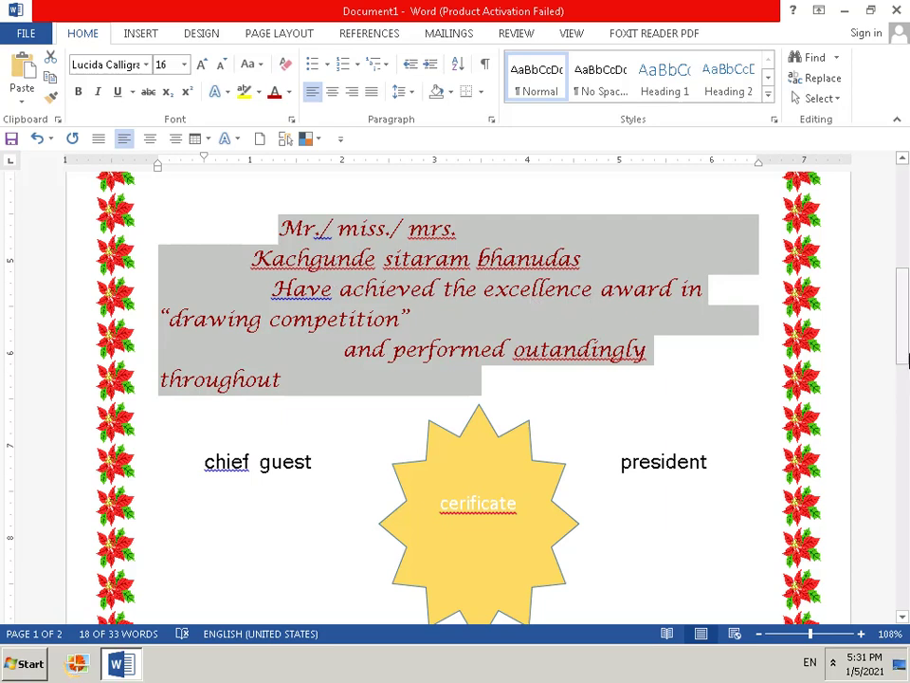
Delete the black sentence backwards from 'really' through 'the competition'
scroll(902, 165, "up", 5)
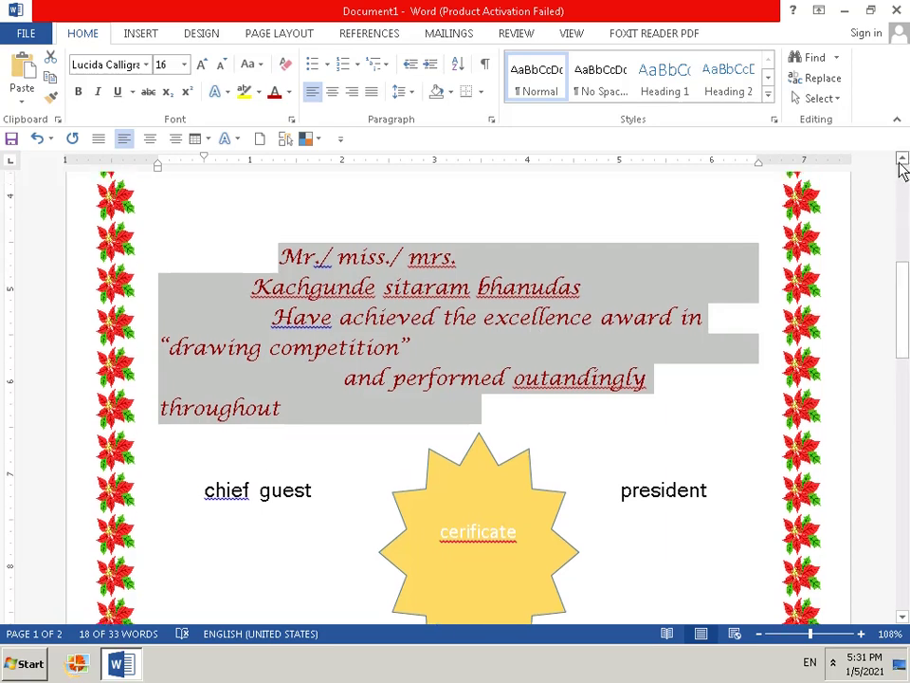
scroll(902, 165, "up", 1)
scroll(902, 165, "up", 1)
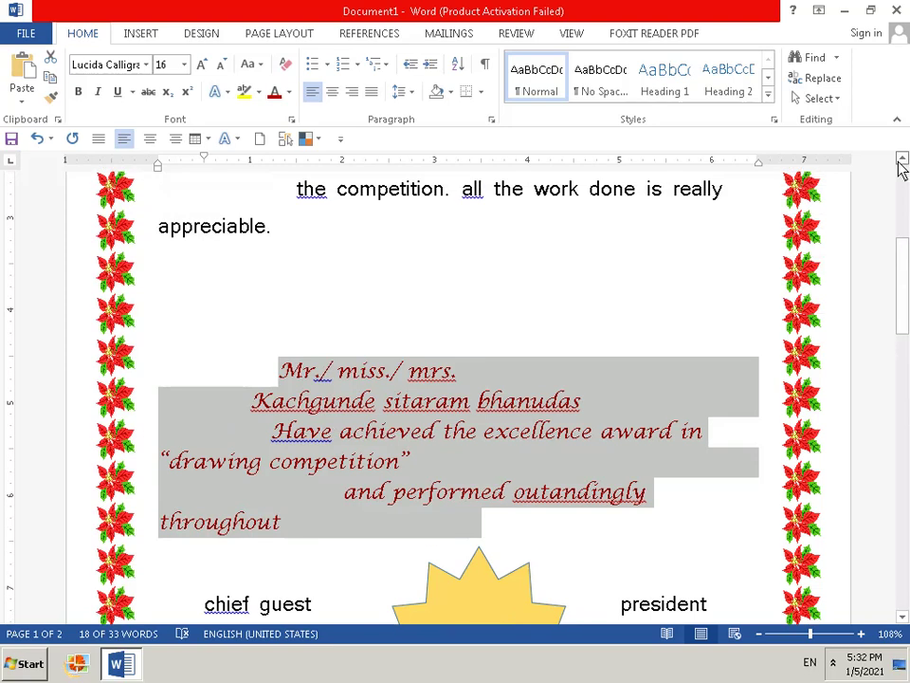
scroll(901, 165, "up", 1)
scroll(902, 165, "up", 1)
scroll(902, 165, "up", 1)
scroll(902, 165, "up", 1)
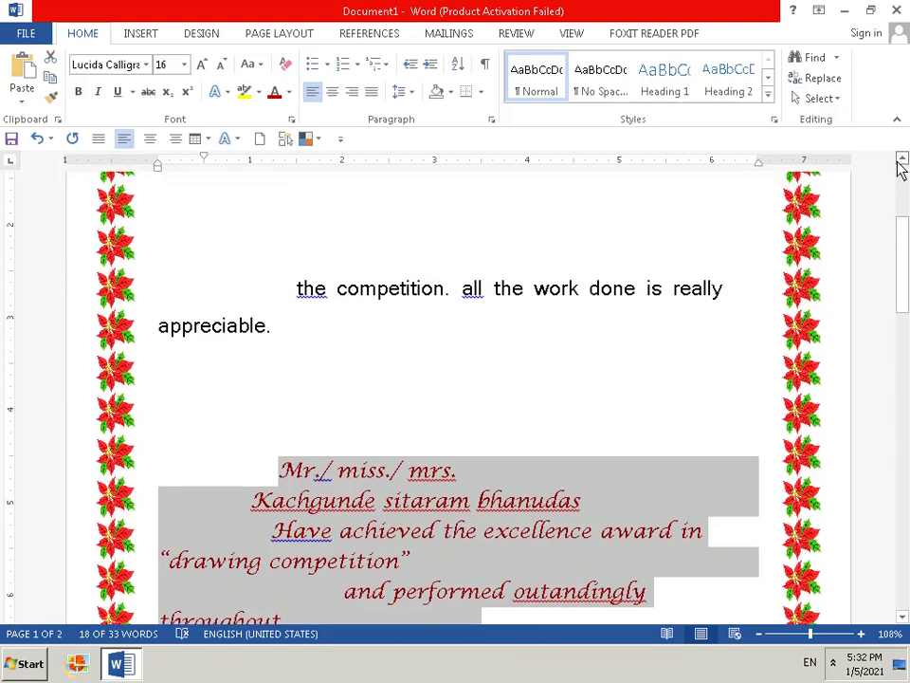
scroll(902, 165, "up", 1)
scroll(902, 165, "up", 1)
scroll(902, 165, "up", 1)
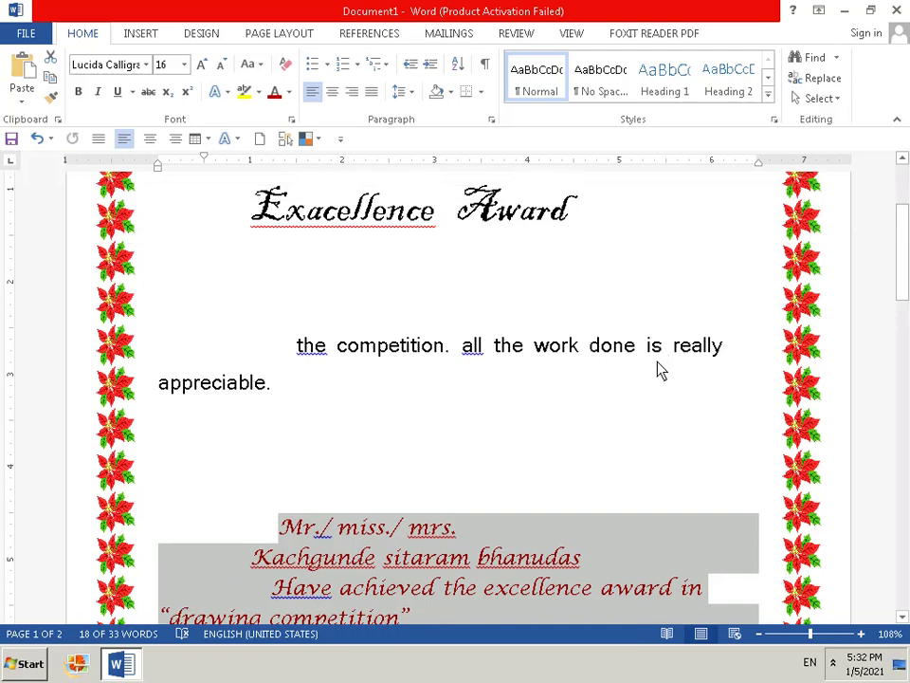
left_click(732, 349)
key("BackSpace")
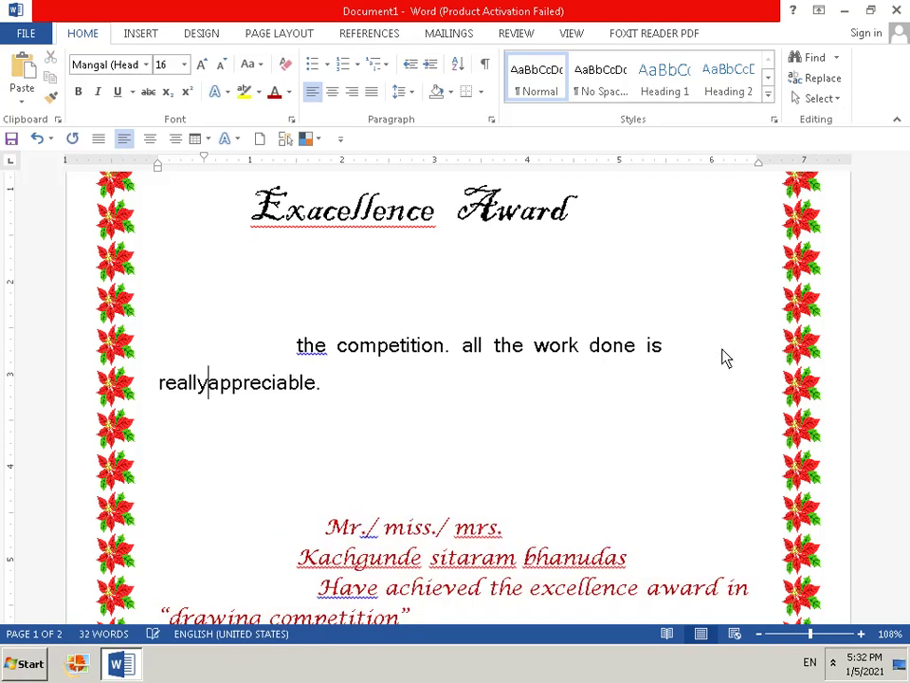
key("BackSpace")
key("BackSpace")
key("BackSpace")
key("BackSpace")
key("BackSpace")
key("BackSpace")
key("BackSpace")
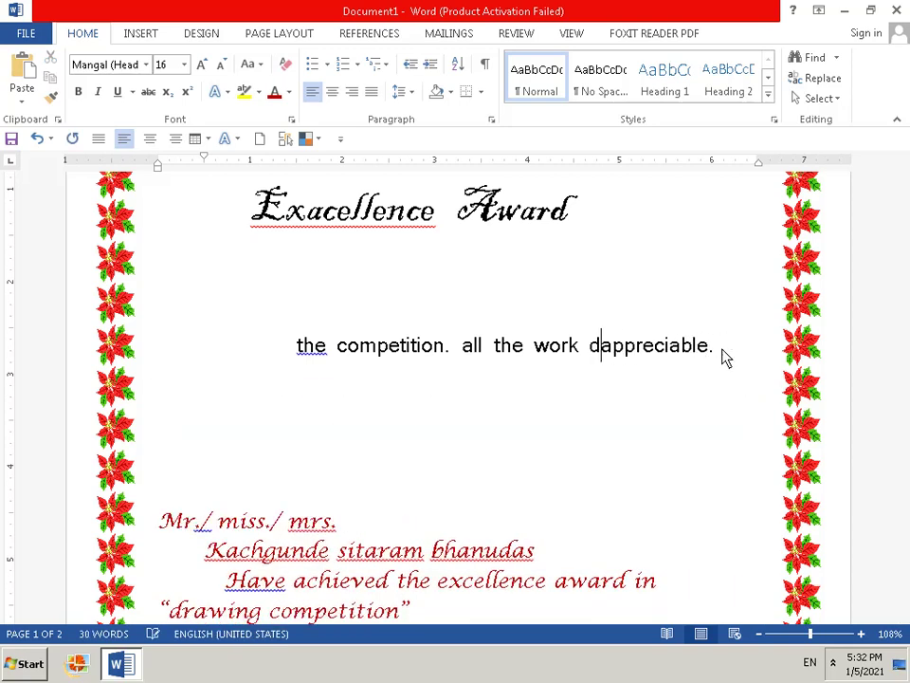
key("BackSpace")
key("BackSpace")
key("BackSpace")
key("BackSpace")
key("BackSpace")
key("BackSpace")
key("BackSpace")
key("BackSpace")
key("BackSpace")
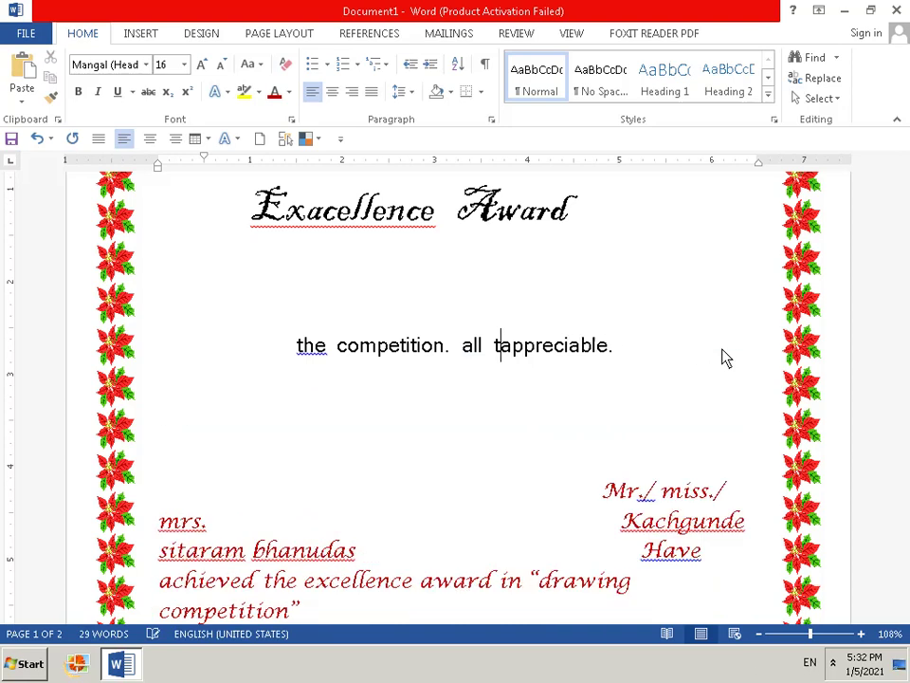
key("BackSpace")
key("BackSpace")
key("BackSpace")
key("BackSpace")
key("BackSpace")
key("BackSpace")
key("BackSpace")
key("BackSpace")
key("BackSpace")
key("BackSpace")
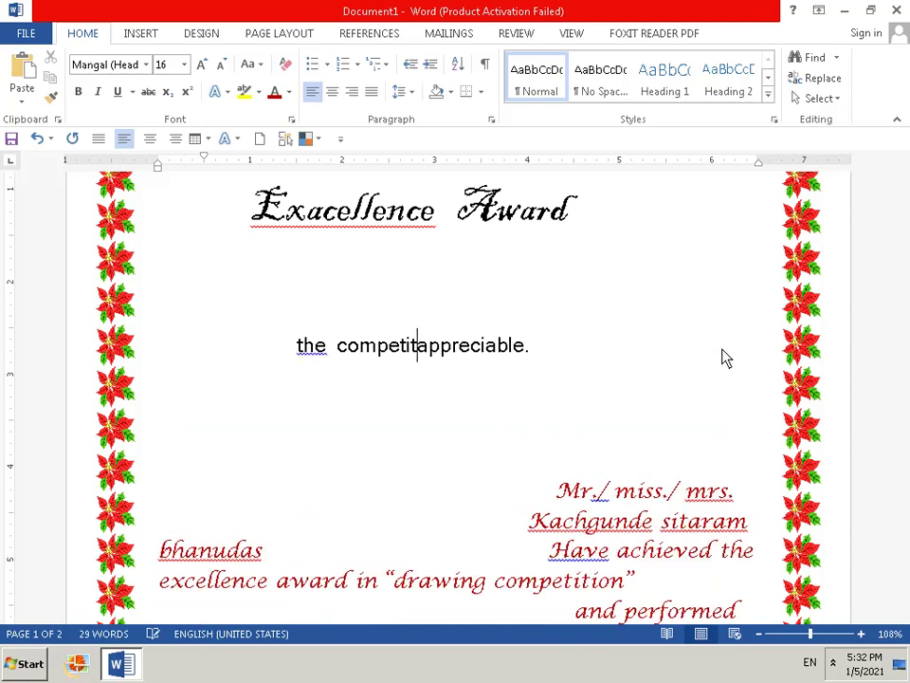
key("BackSpace")
key("BackSpace")
key("BackSpace")
key("BackSpace")
key("BackSpace")
key("BackSpace")
key("BackSpace")
key("BackSpace")
key("BackSpace")
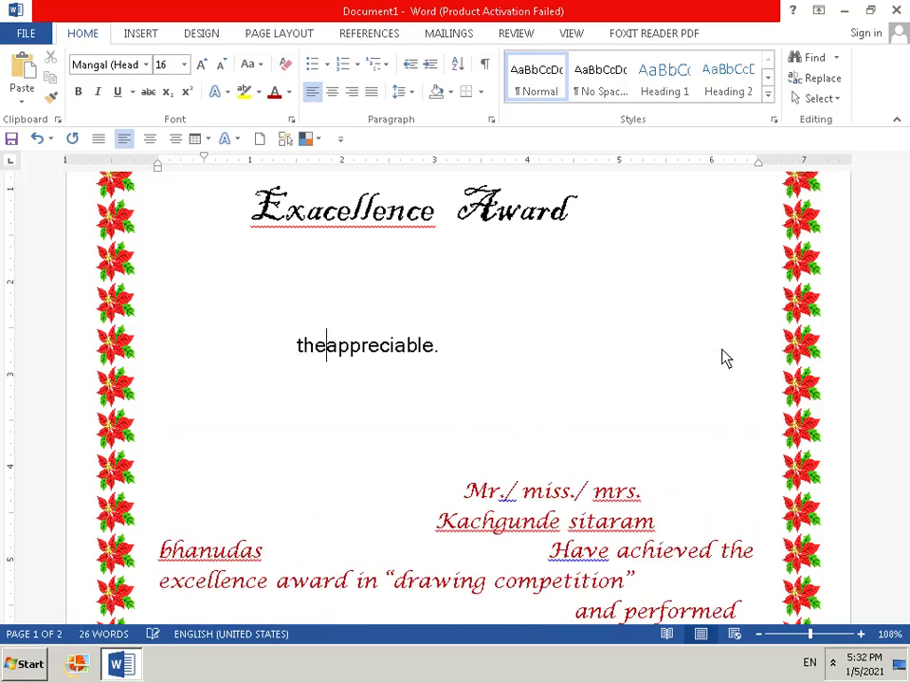
key("BackSpace")
key("BackSpace")
key("BackSpace")
Erase 'appreciable.' down to its first letter 'a'
key("BackSpace")
key("BackSpace")
key("BackSpace")
key("BackSpace")
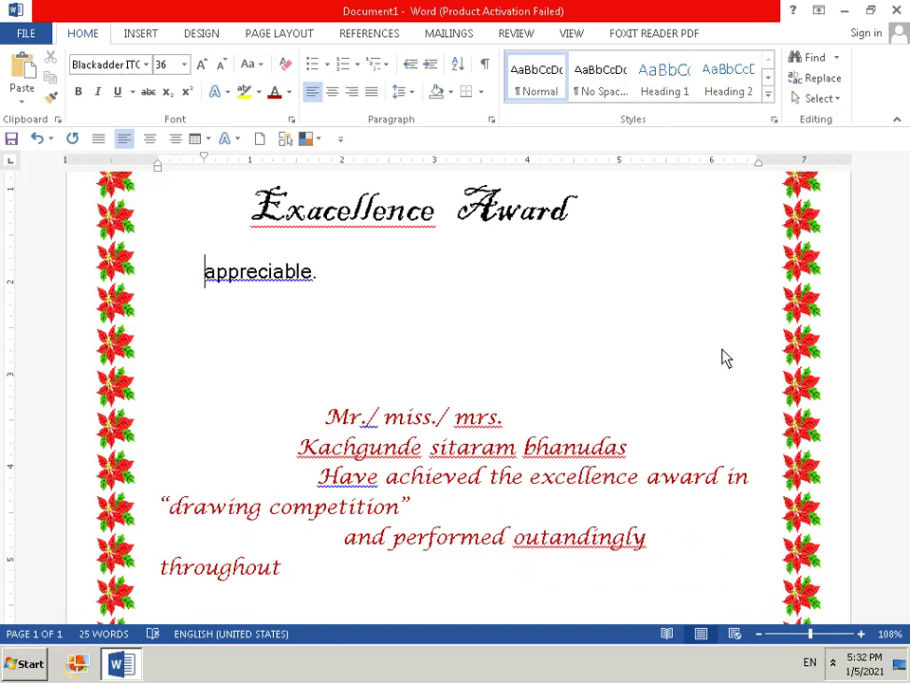
left_click(326, 285)
key("BackSpace")
key("BackSpace")
key("BackSpace")
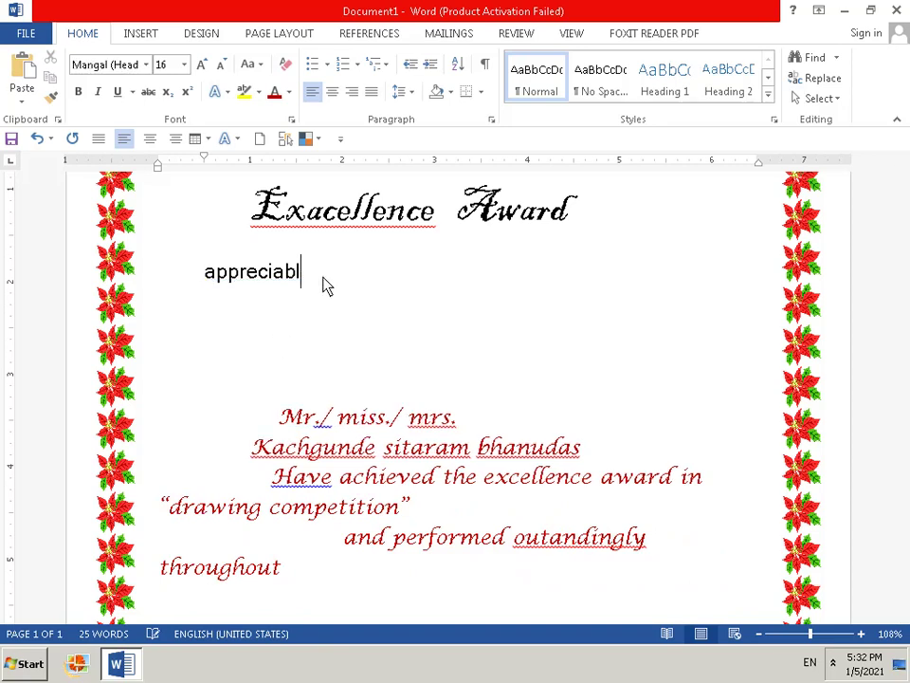
key("BackSpace")
key("BackSpace")
key("BackSpace")
key("BackSpace")
key("BackSpace")
key("BackSpace")
key("BackSpace")
key("BackSpace")
key("BackSpace")
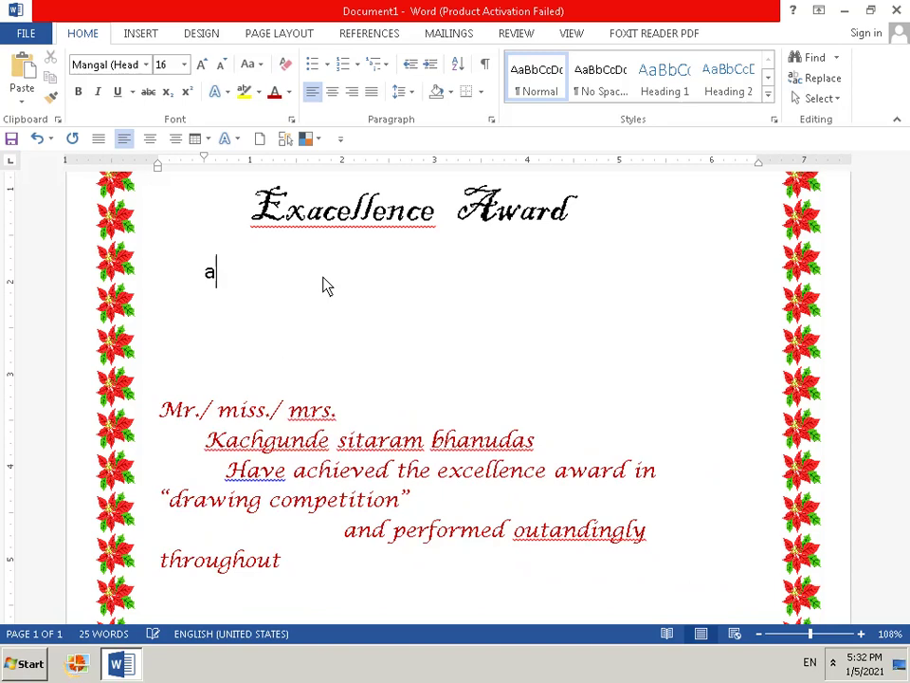
key("BackSpace")
key("BackSpace")
Delete the leftover 'a' and blank line, and trim the title back to 'Exacell'
key("BackSpace")
key("BackSpace")
key("BackSpace")
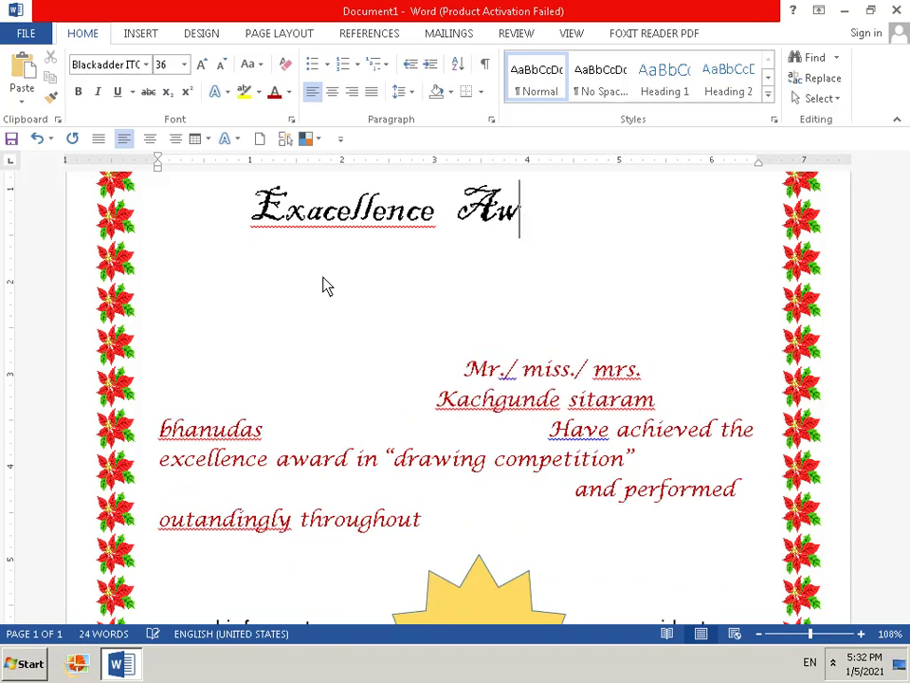
key("BackSpace")
key("BackSpace")
key("BackSpace")
key("BackSpace")
key("BackSpace")
key("BackSpace")
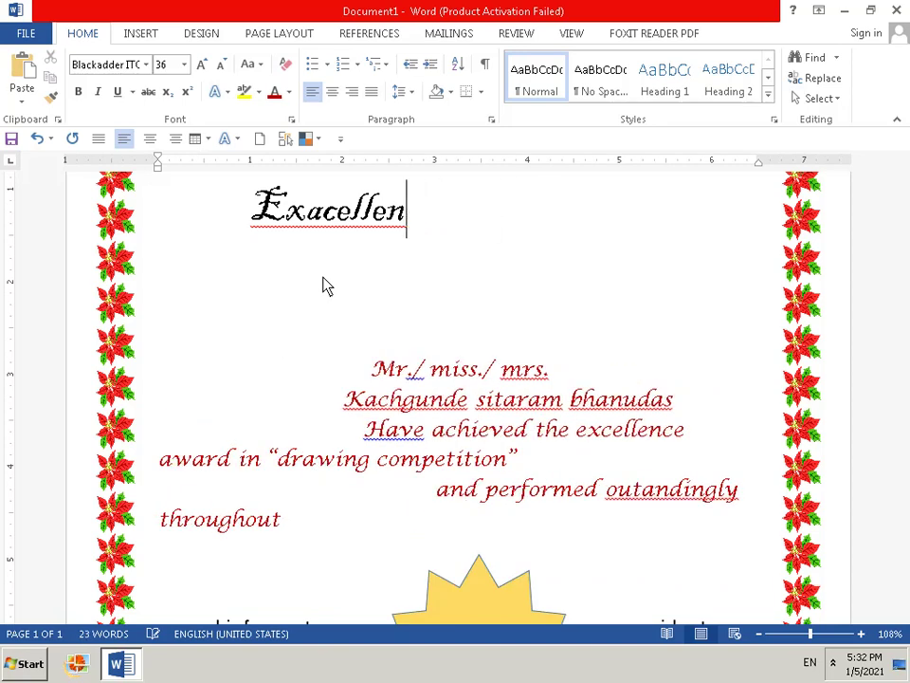
key("BackSpace")
key("BackSpace")
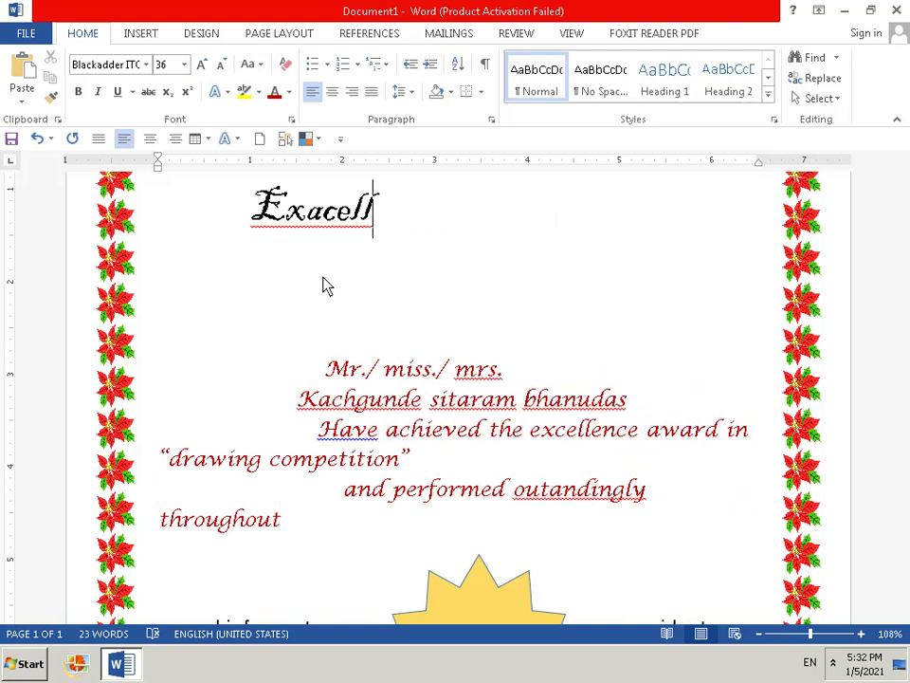
key("BackSpace")
key("BackSpace")
key("BackSpace")
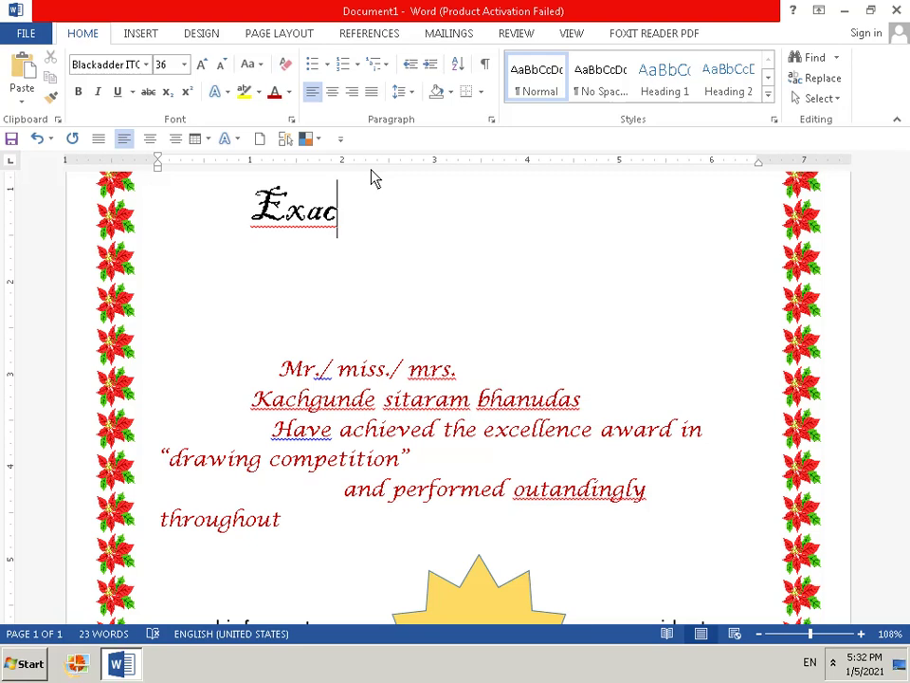
type("f")
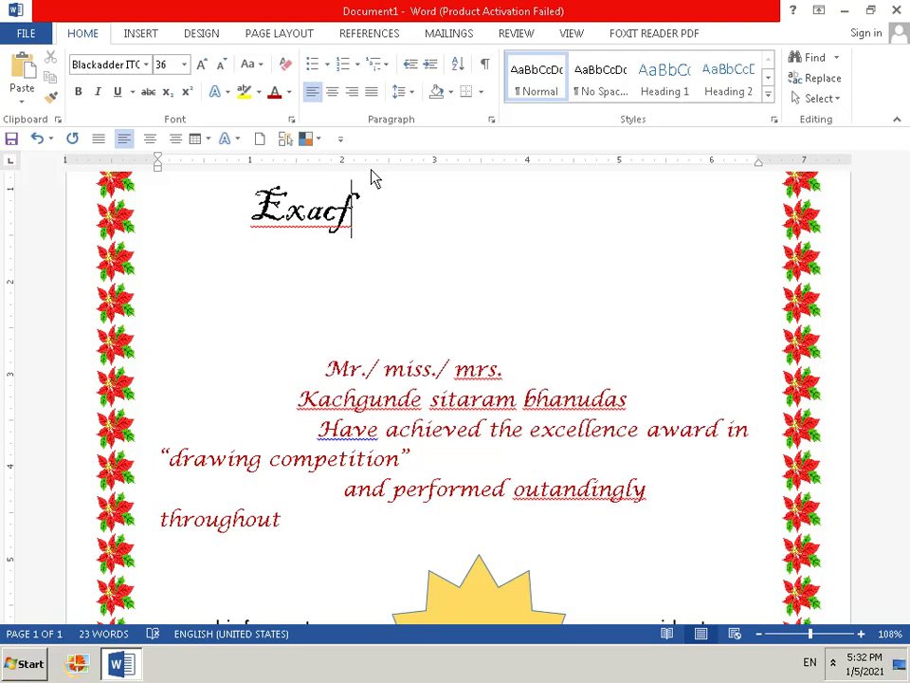
key("BackSpace")
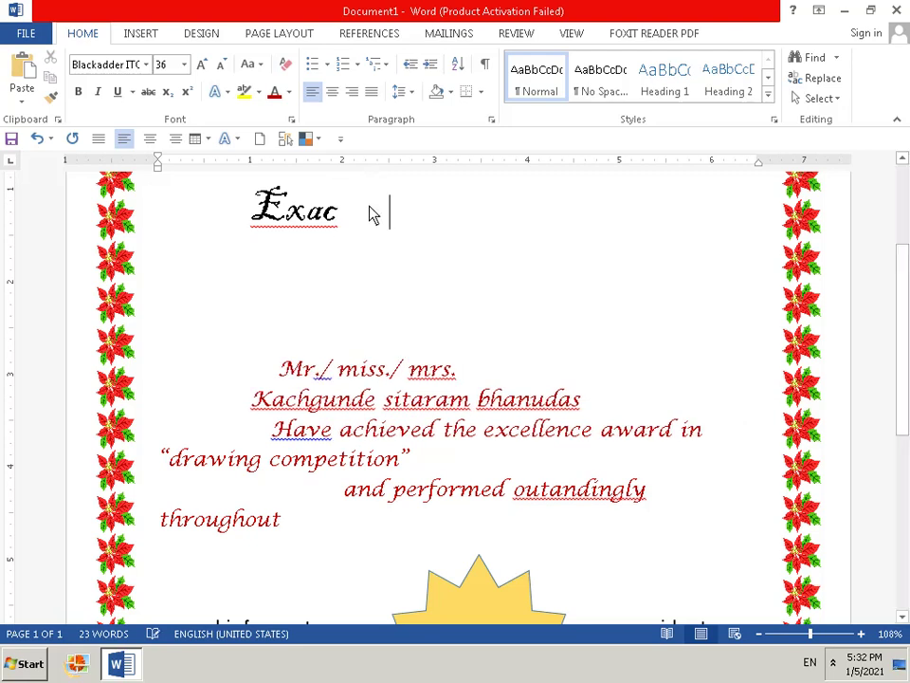
Remove the stray 'ff' and cut the misspelled title back to 'Ex'
left_click(482, 349)
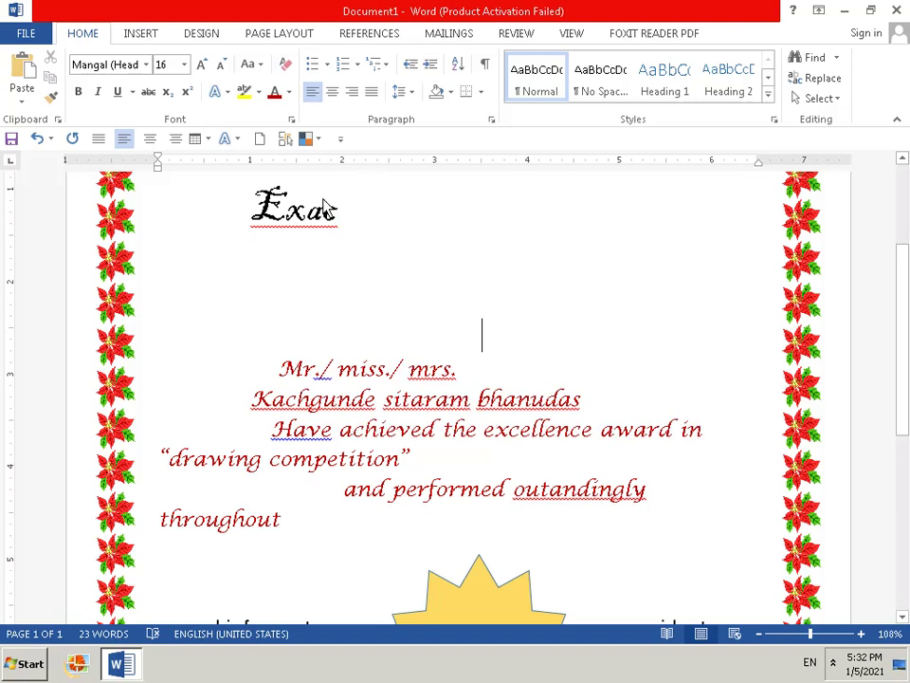
left_click(346, 236)
type("ff")
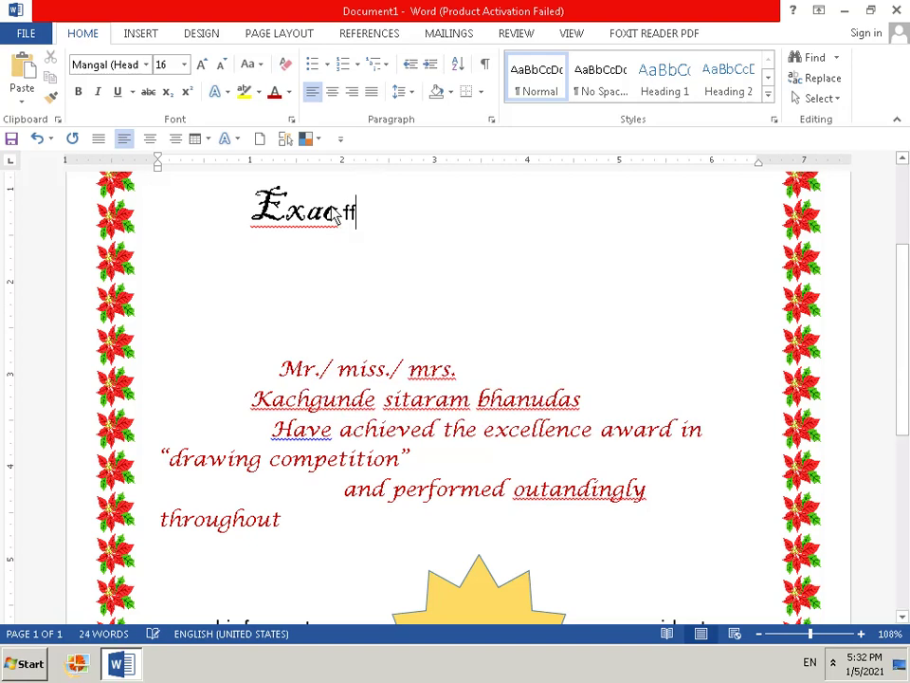
key("BackSpace")
key("BackSpace")
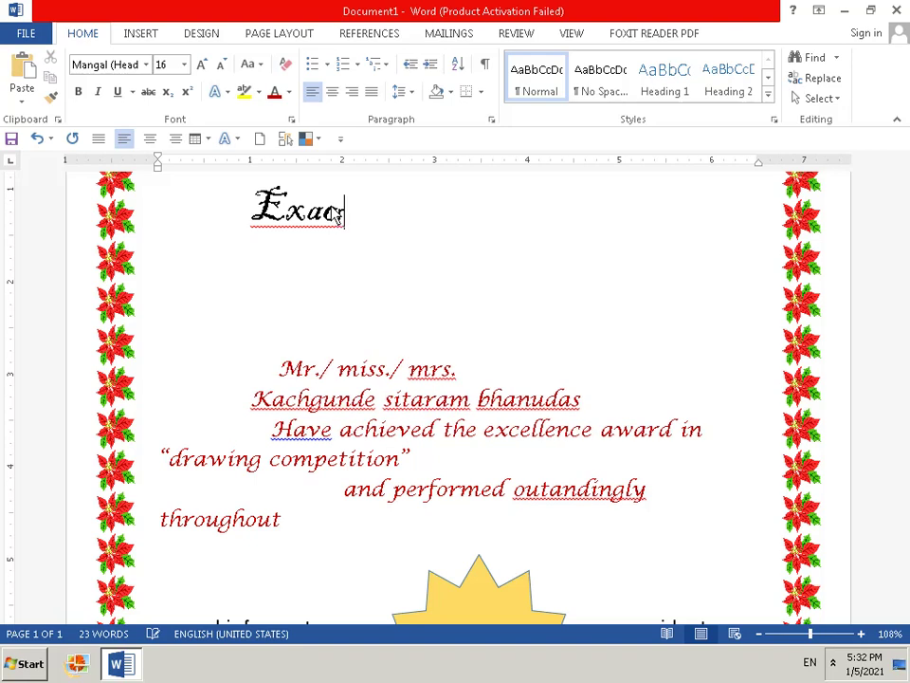
key("BackSpace")
key("BackSpace")
key("BackSpace")
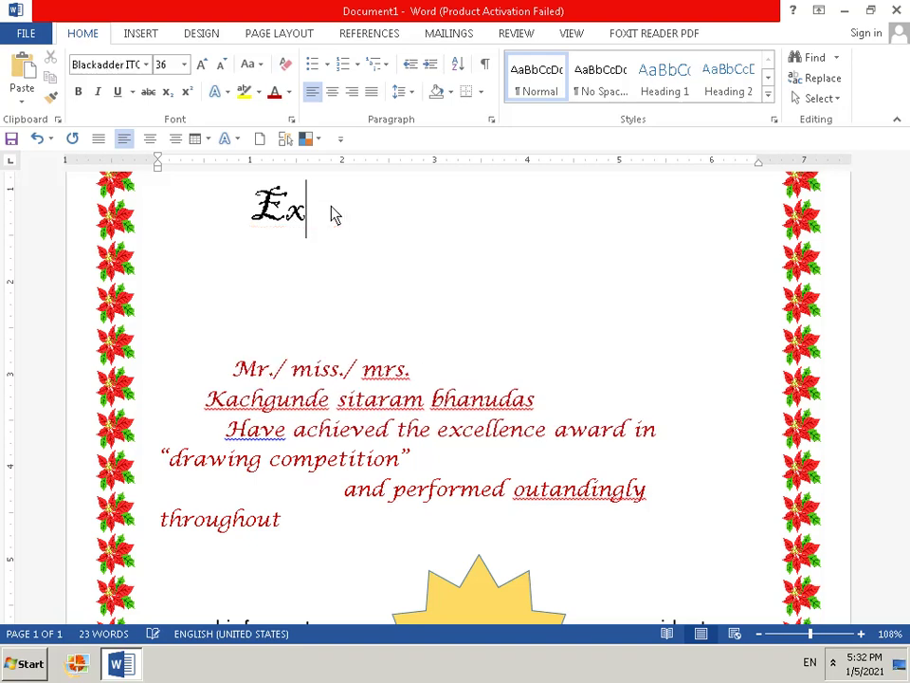
key("BackSpace")
key("BackSpace")
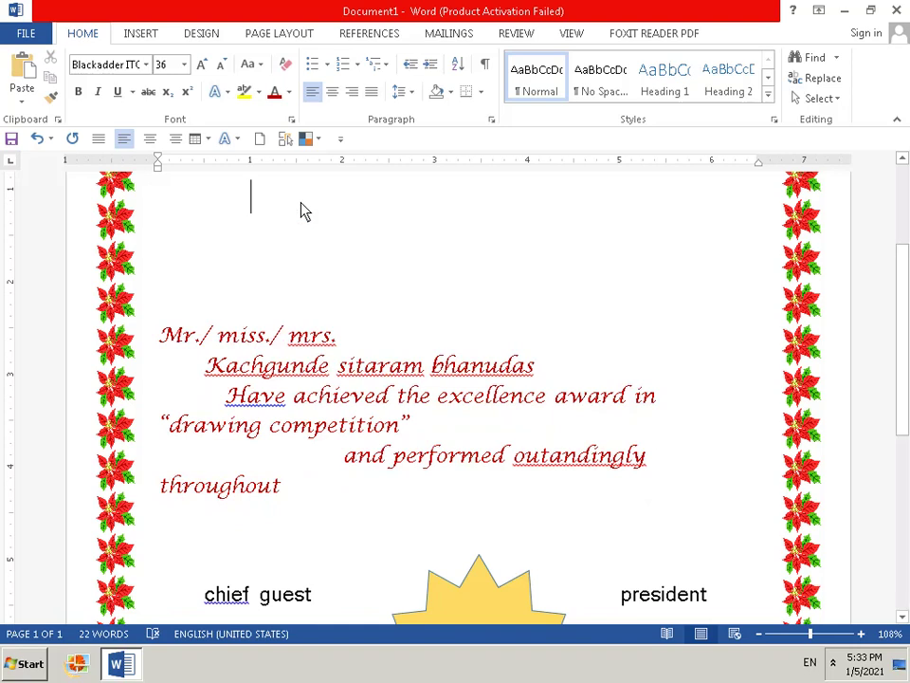
Retype the title's first word as 'Excellen', correcting the typos
type("e")
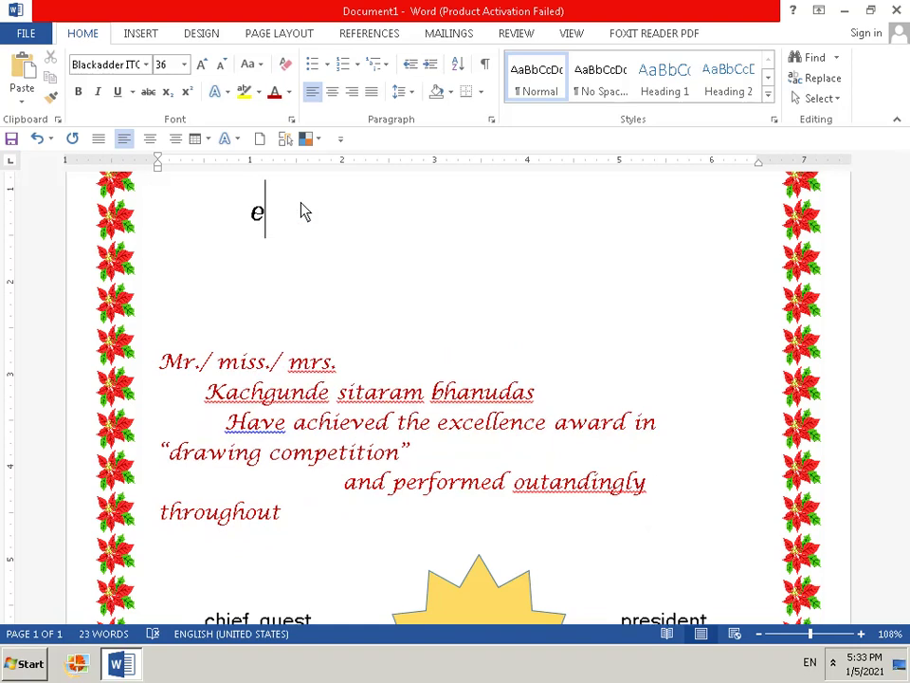
key("BackSpace")
type("E")
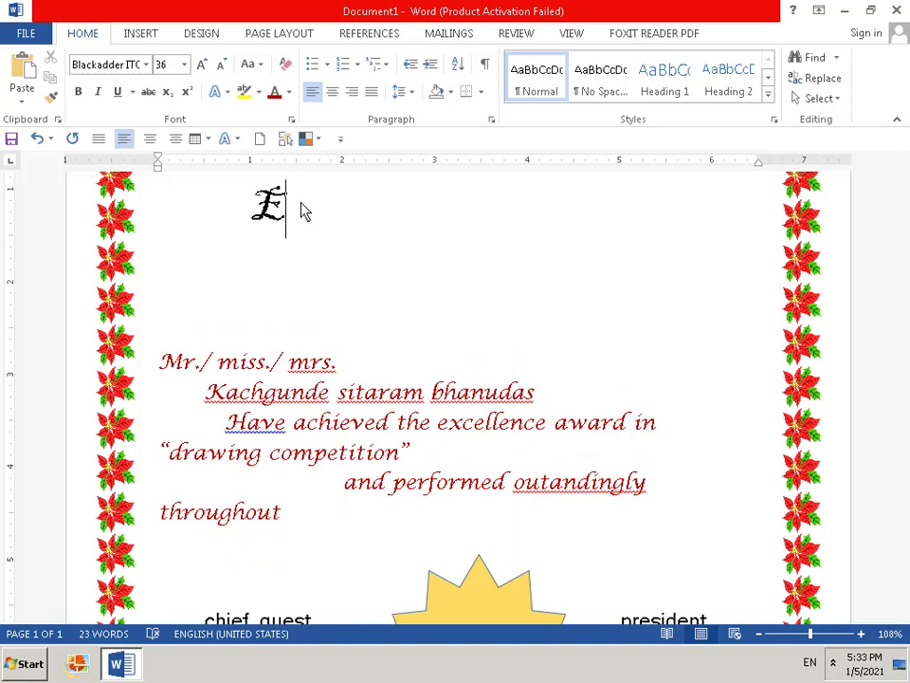
type("X")
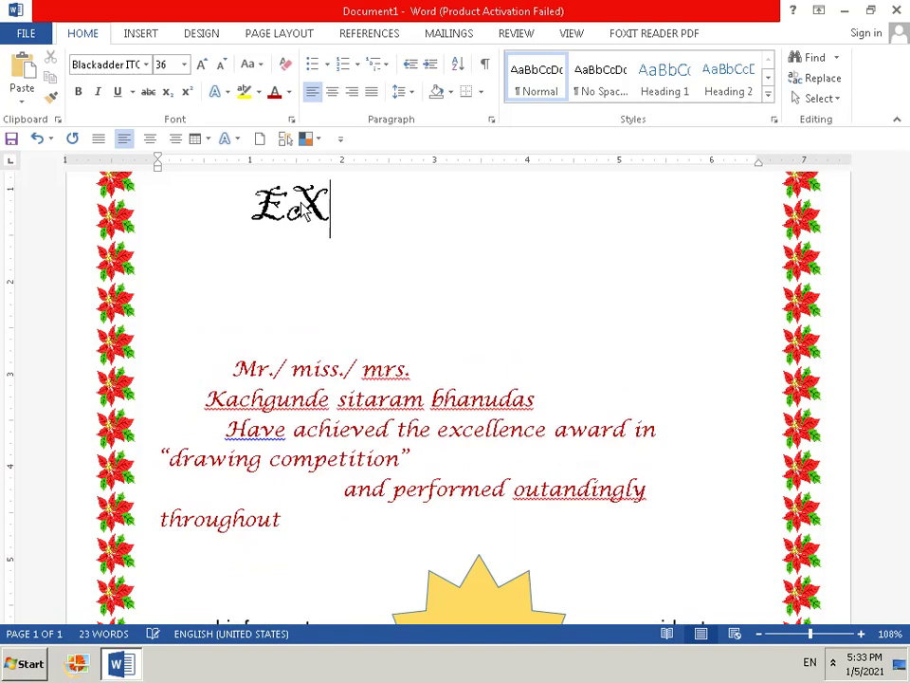
key("BackSpace")
type("x")
type("ce")
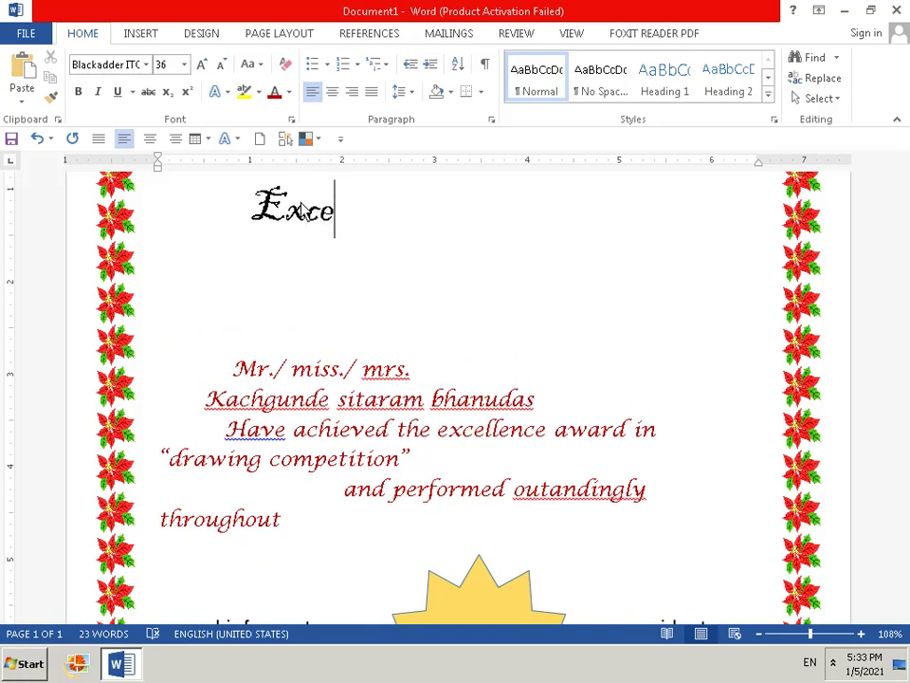
type("ll")
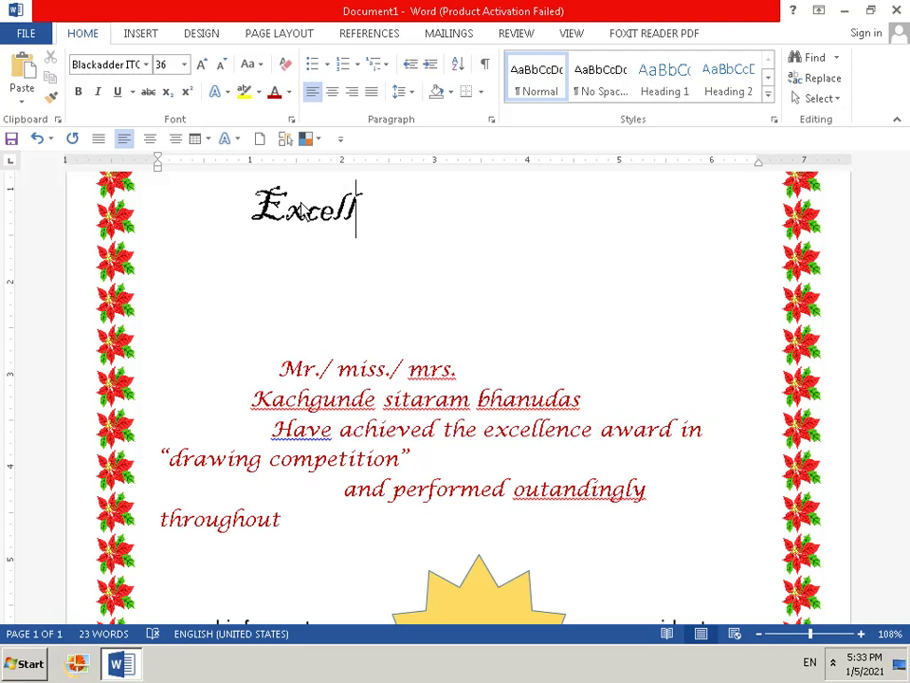
type("e")
type("c")
key("BackSpace")
Finish the title as 'Excellence Award', fixing the mistyped letters
type("n")
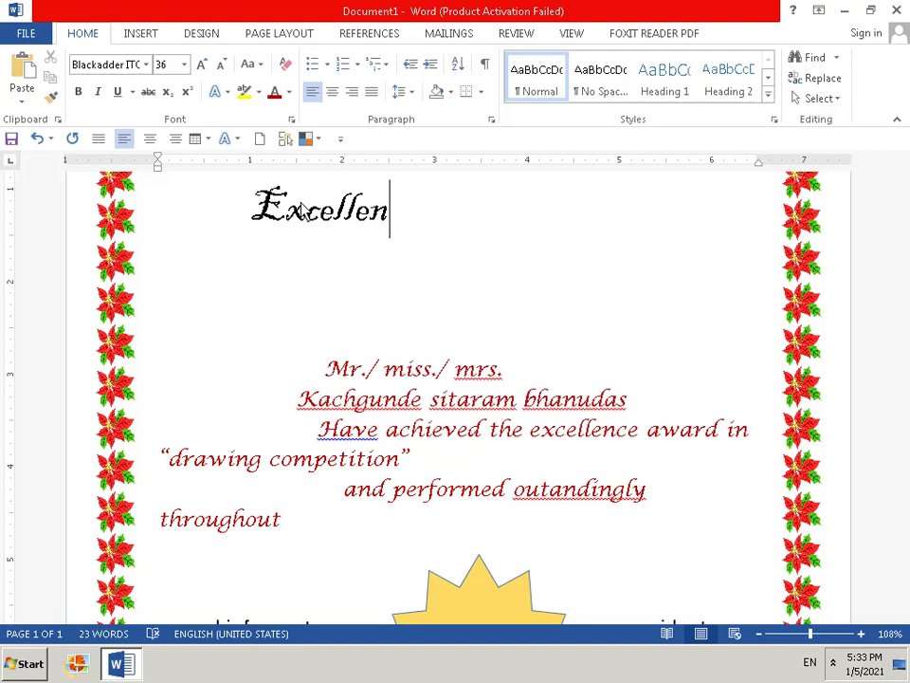
type("ce")
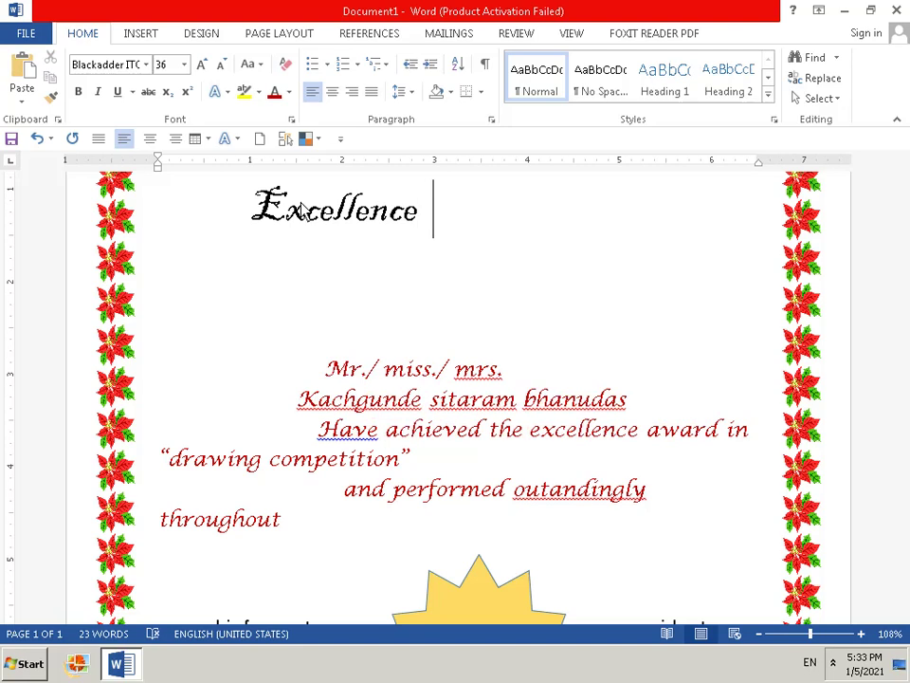
type(" S")
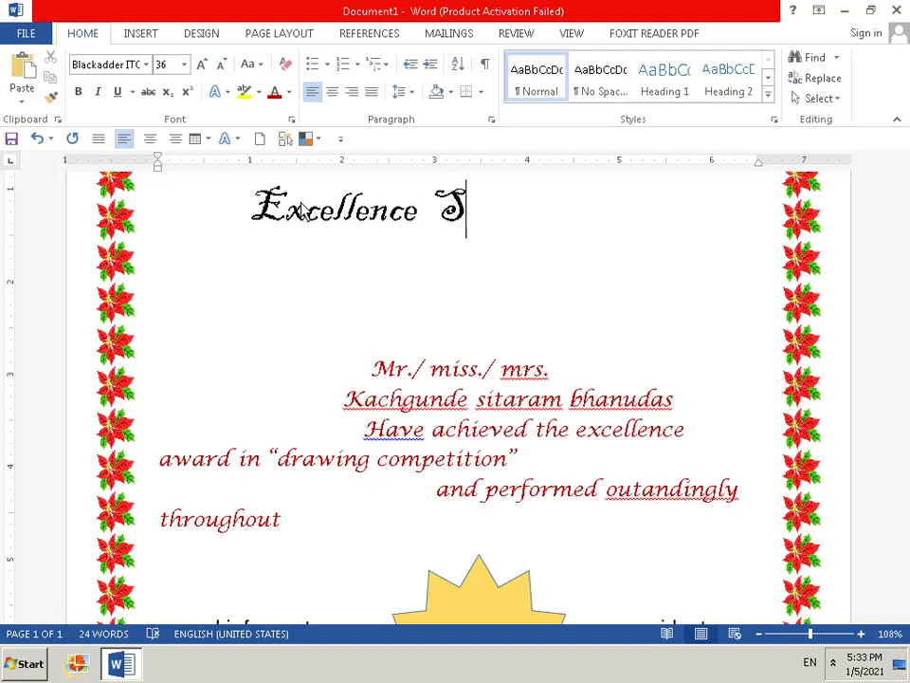
key("BackSpace")
type("A")
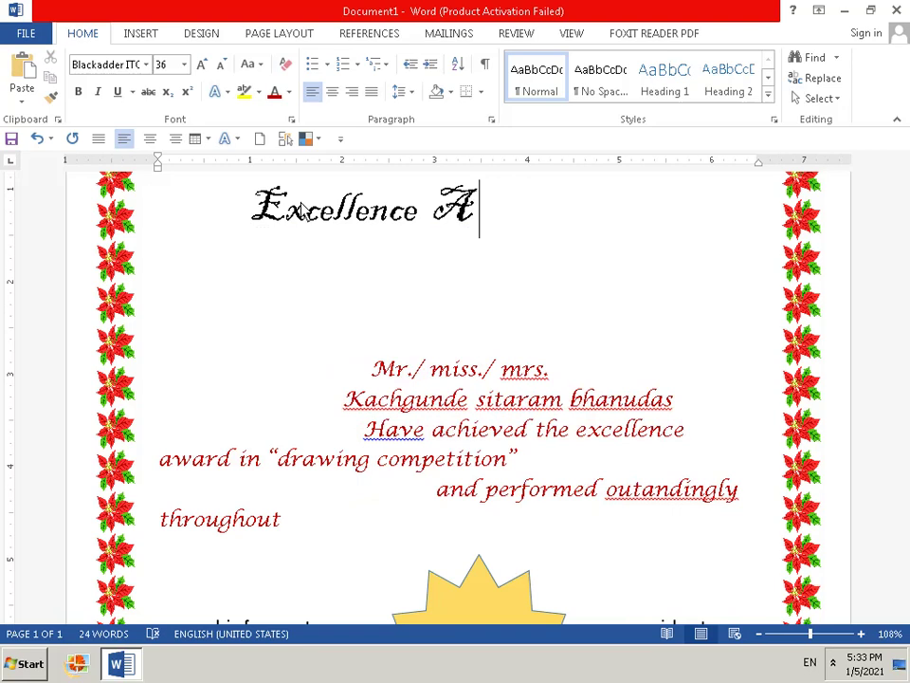
type(" F")
key("BackSpace")
key("BackSpace")
key("BackSpace")
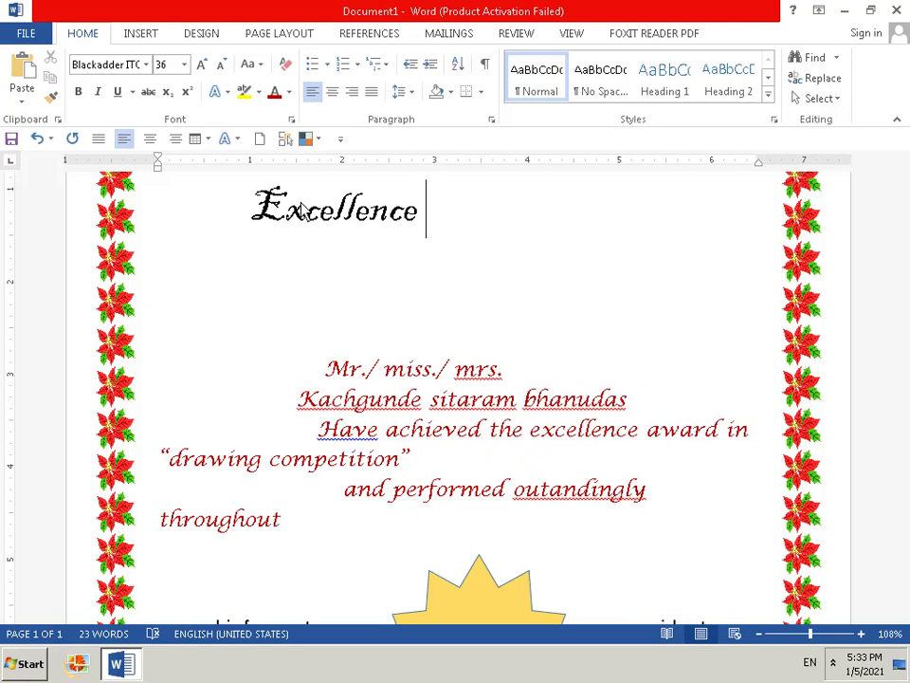
type("A")
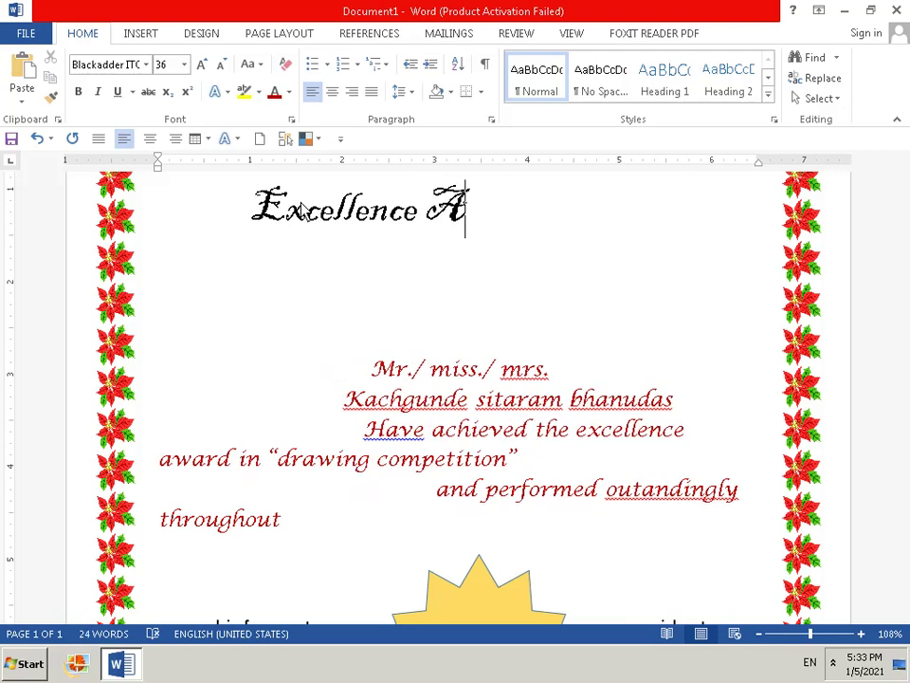
type("wa")
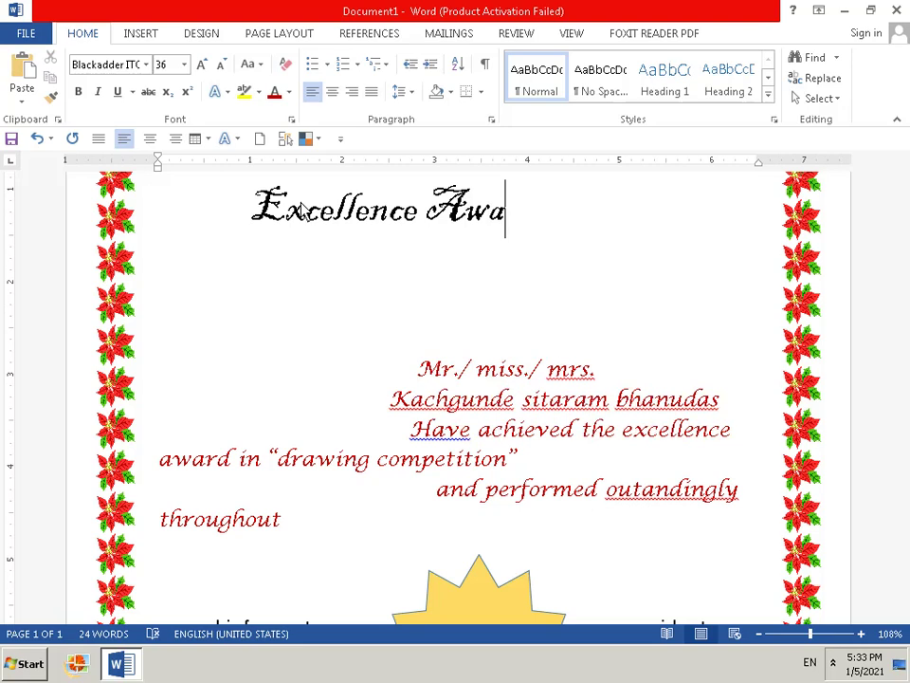
type("rd")
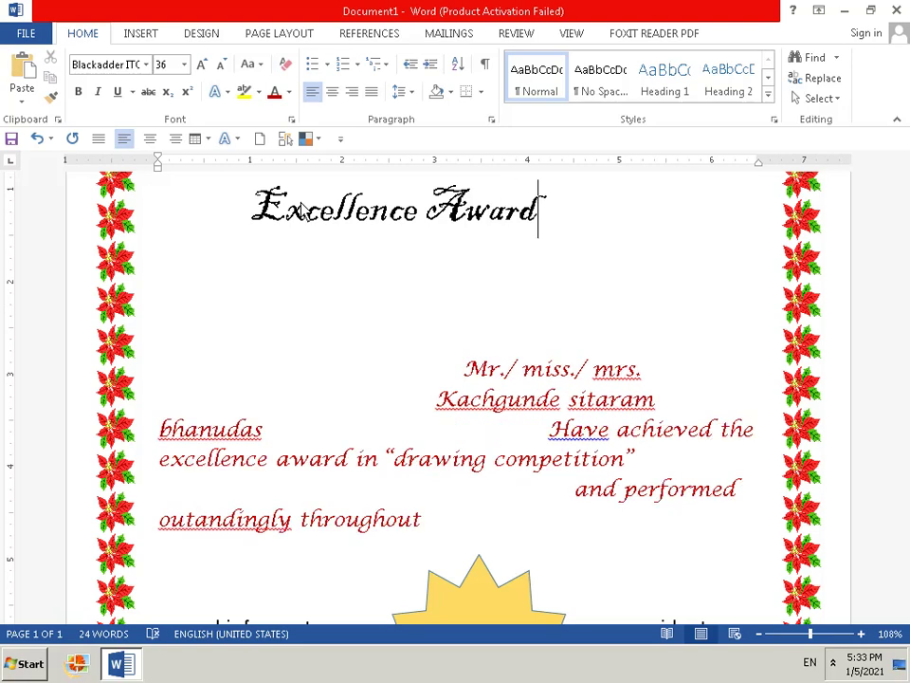
key("BackSpace")
key("BackSpace")
key("BackSpace")
key("BackSpace")
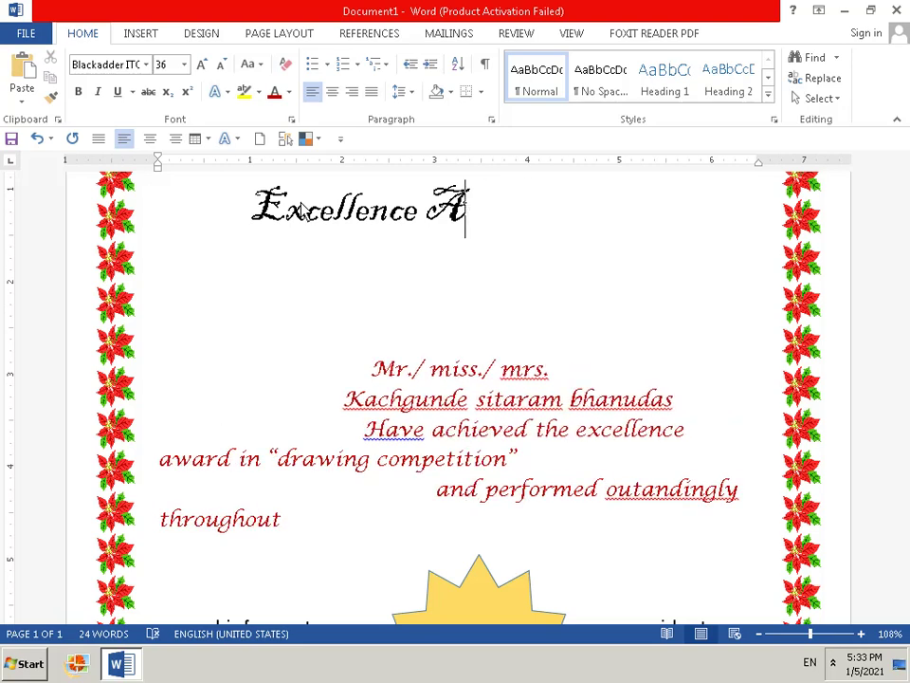
type("wa")
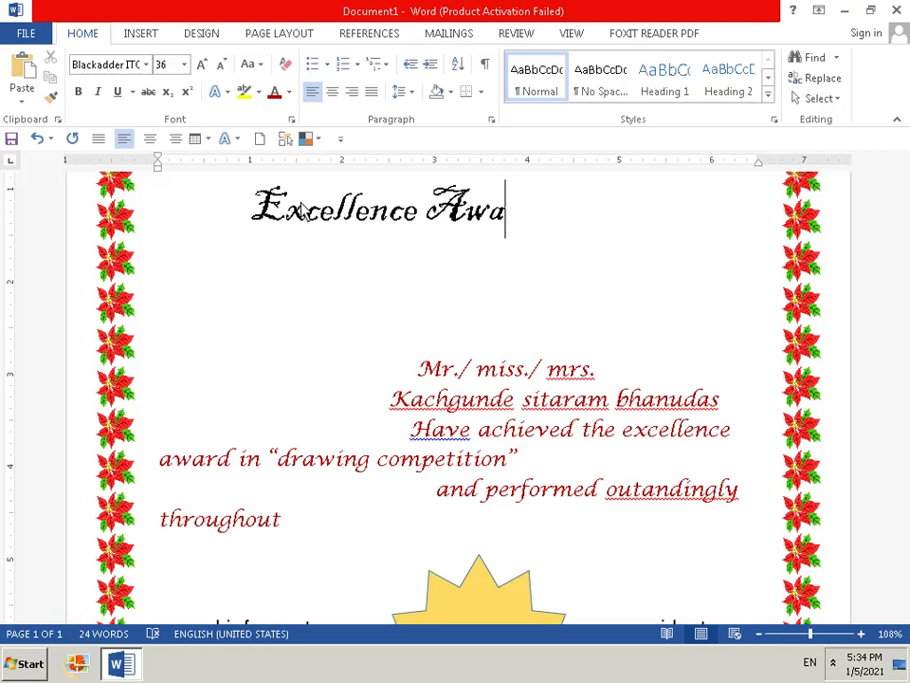
type("rd")
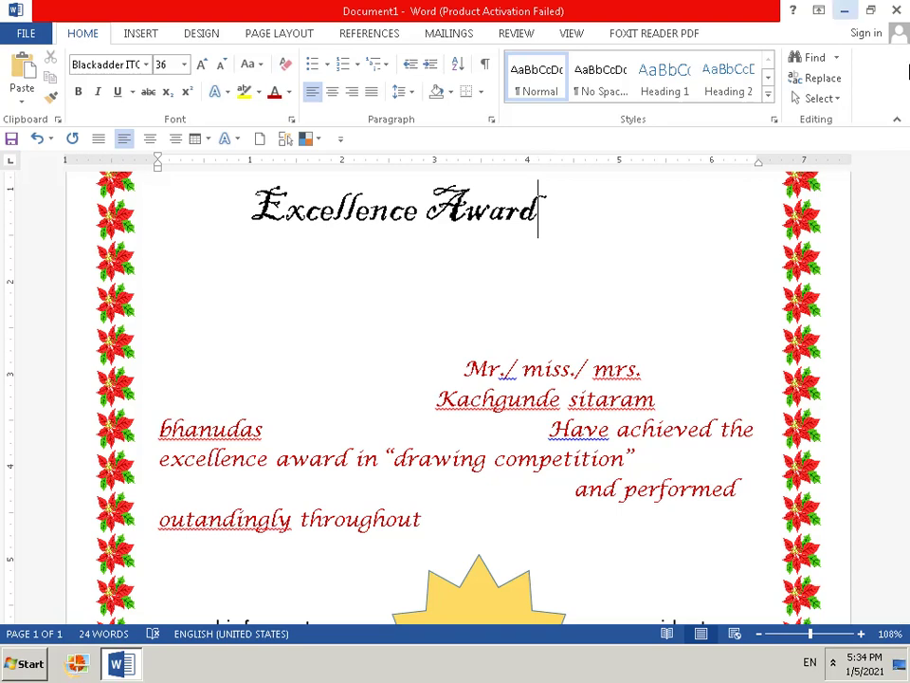
left_click(152, 38)
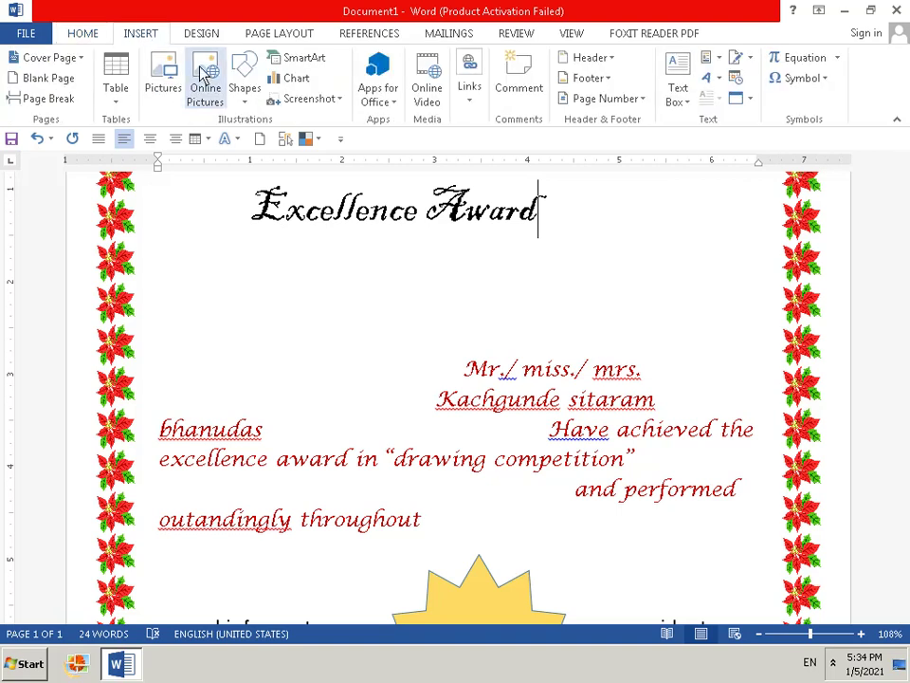
left_click(244, 87)
left_click(324, 142)
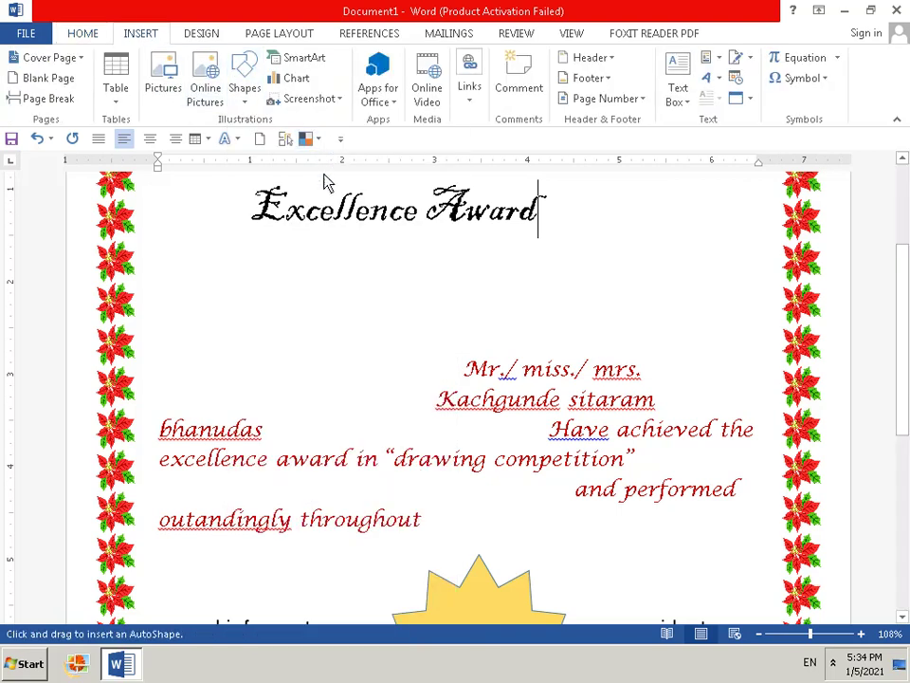
left_click_drag(314, 188, 382, 302)
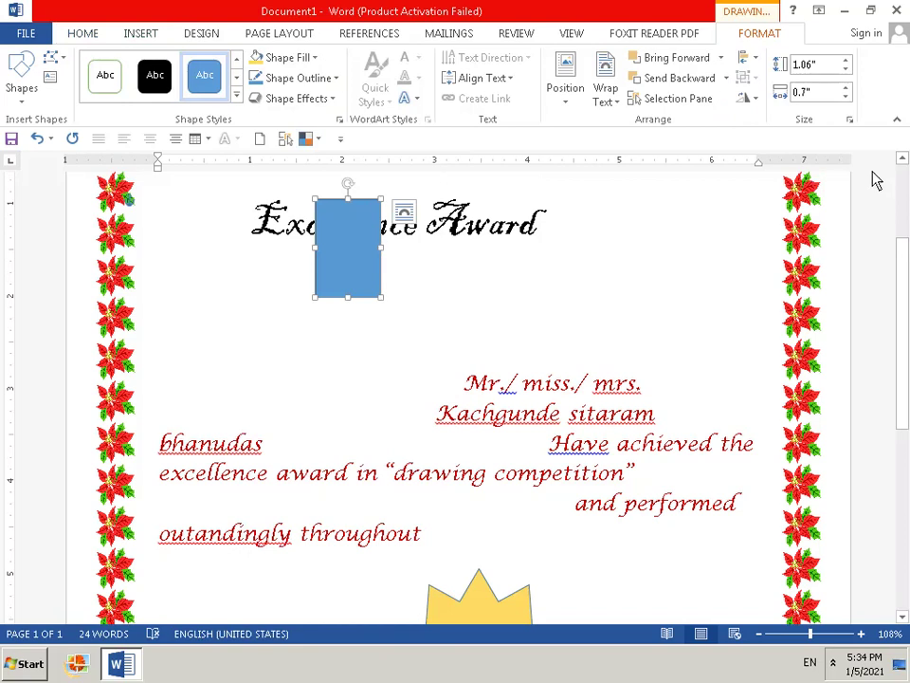
left_click(725, 79)
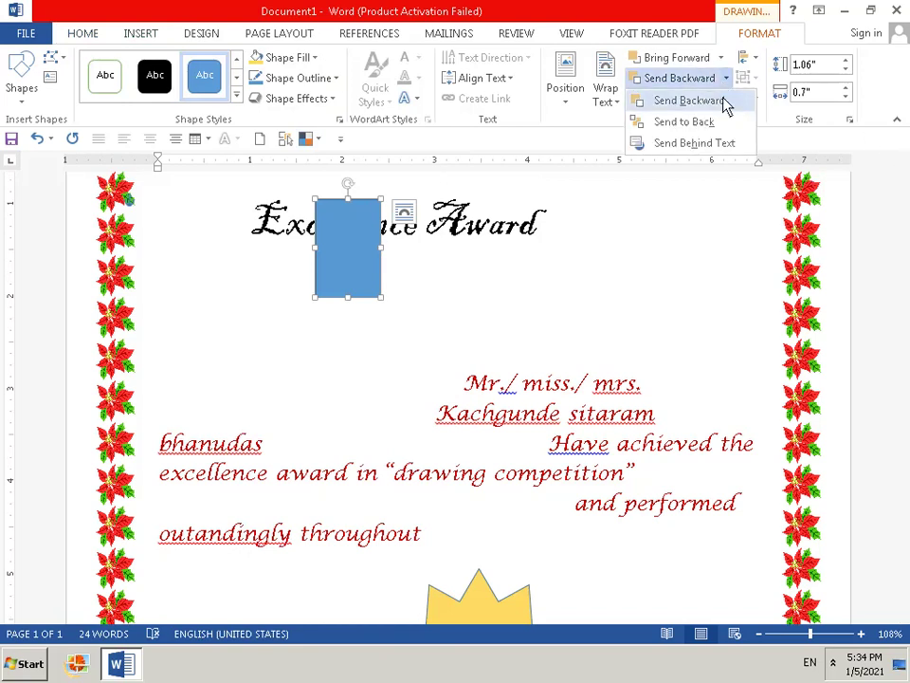
left_click(726, 144)
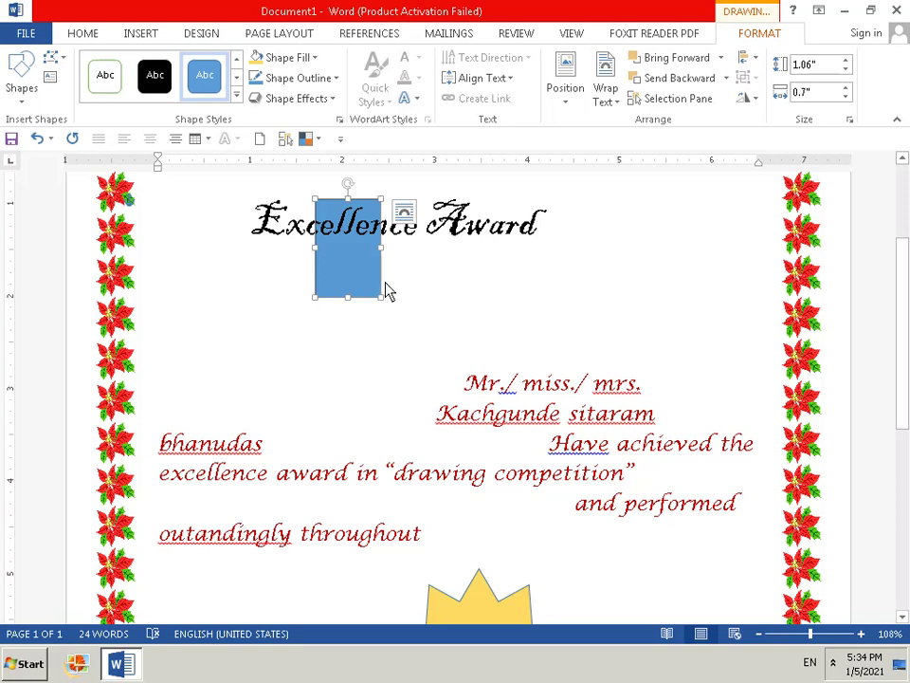
key("Delete")
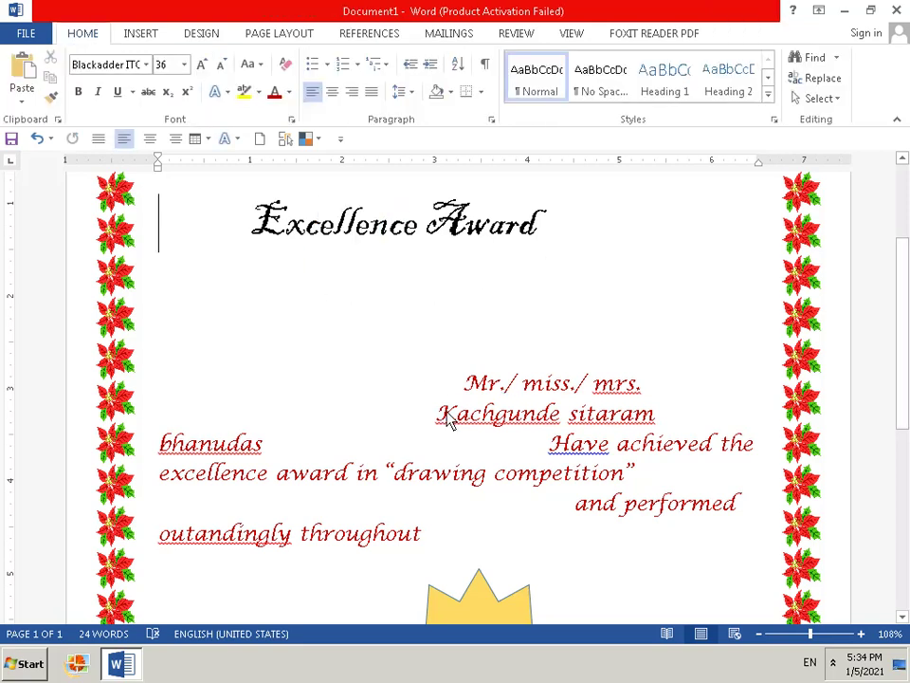
Delete the blank lines before 'Mr./ miss./ mrs.' so the red text moves up under the title
left_click(450, 385)
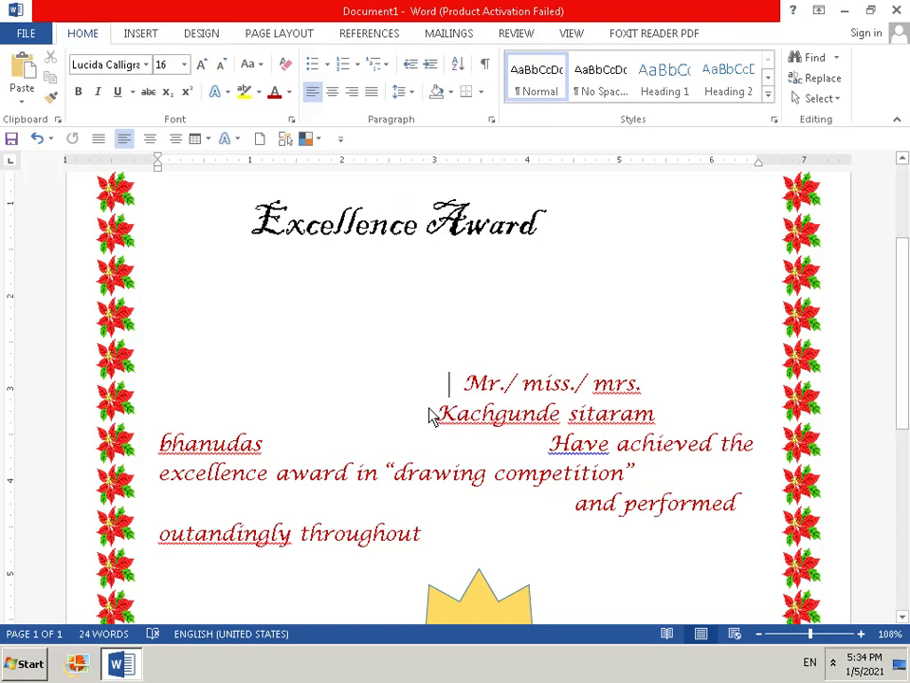
key("BackSpace")
key("BackSpace")
key("BackSpace")
key("BackSpace")
key("BackSpace")
key("BackSpace")
key("BackSpace")
key("BackSpace")
key("BackSpace")
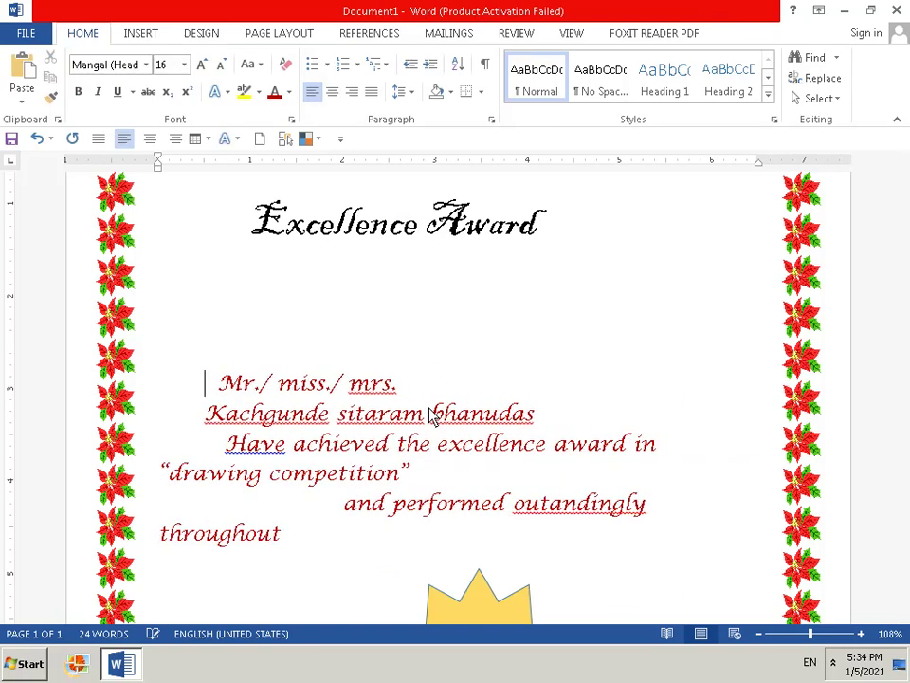
key("BackSpace")
key("BackSpace")
key("BackSpace")
key("BackSpace")
key("BackSpace")
key("BackSpace")
key("BackSpace")
key("BackSpace")
key("BackSpace")
key("BackSpace")
key("BackSpace")
key("BackSpace")
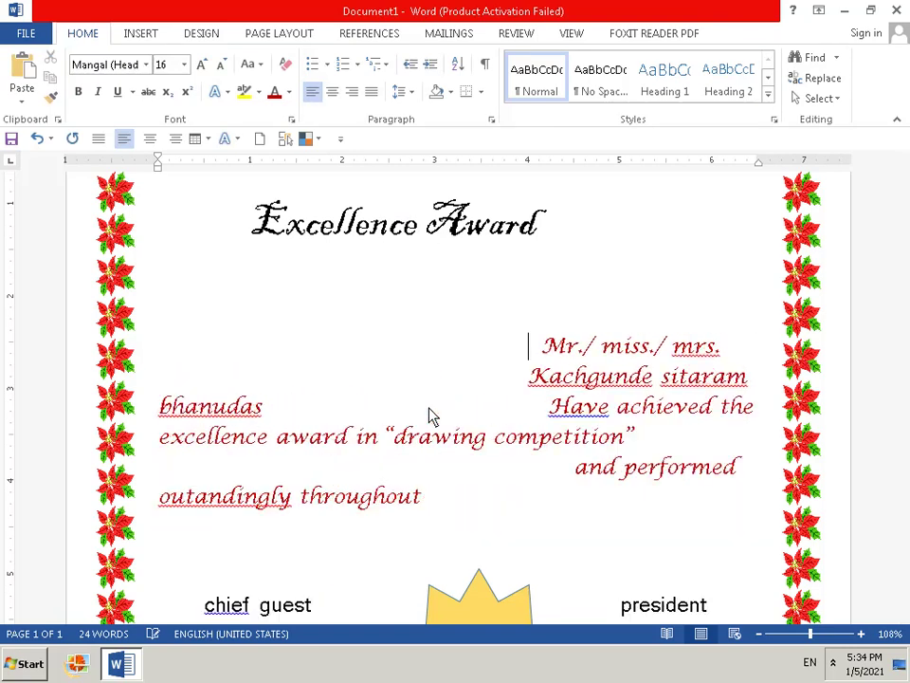
key("BackSpace")
key("BackSpace")
key("BackSpace")
key("BackSpace")
key("BackSpace")
key("BackSpace")
key("BackSpace")
key("BackSpace")
key("BackSpace")
key("BackSpace")
key("BackSpace")
key("BackSpace")
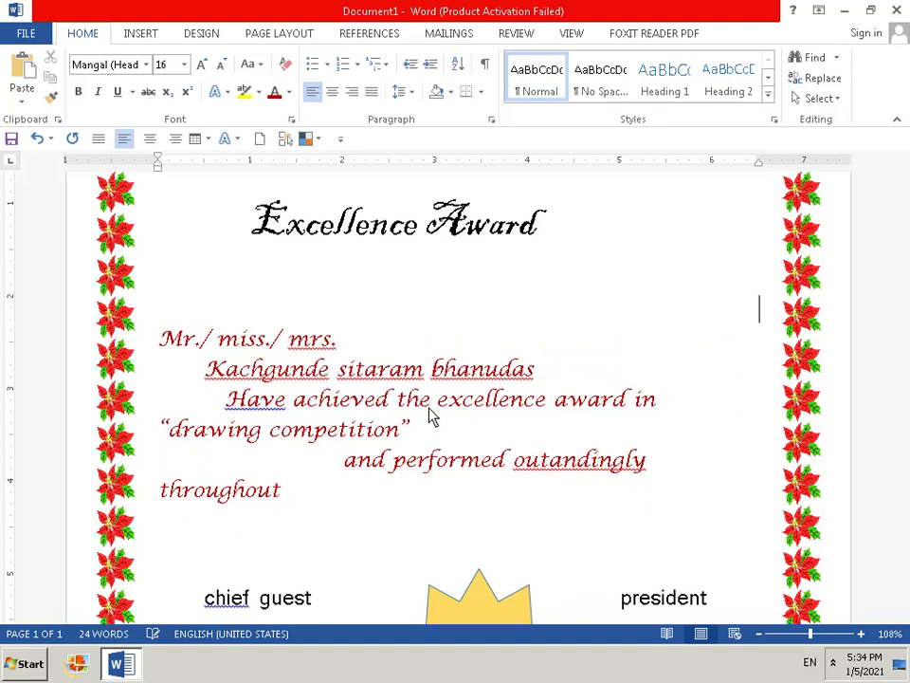
key("BackSpace")
key("BackSpace")
key("BackSpace")
key("BackSpace")
key("BackSpace")
key("BackSpace")
key("BackSpace")
key("BackSpace")
key("BackSpace")
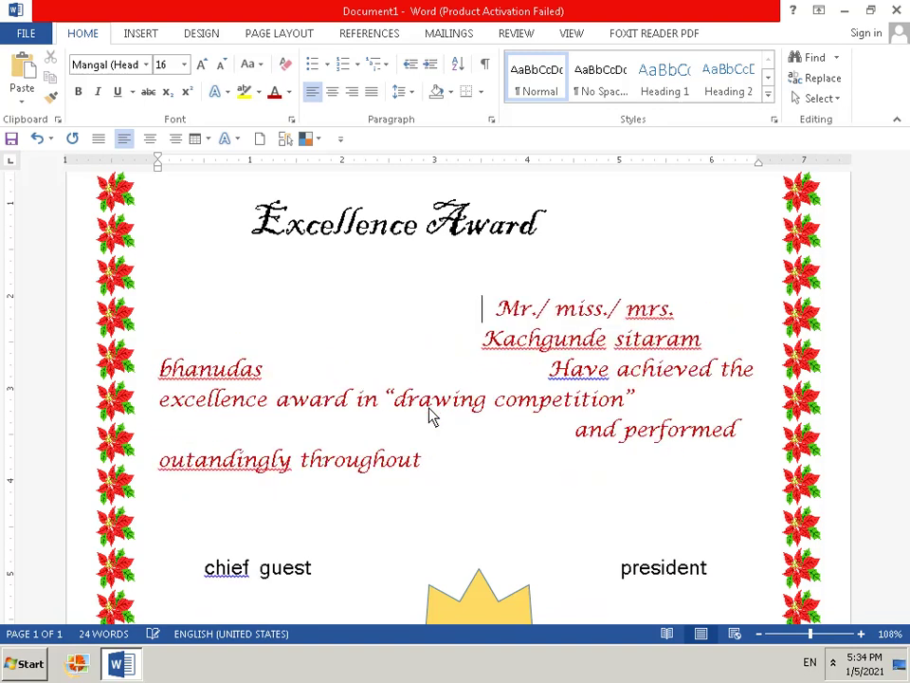
key("BackSpace")
key("BackSpace")
key("BackSpace")
key("BackSpace")
key("BackSpace")
key("BackSpace")
key("BackSpace")
key("BackSpace")
key("BackSpace")
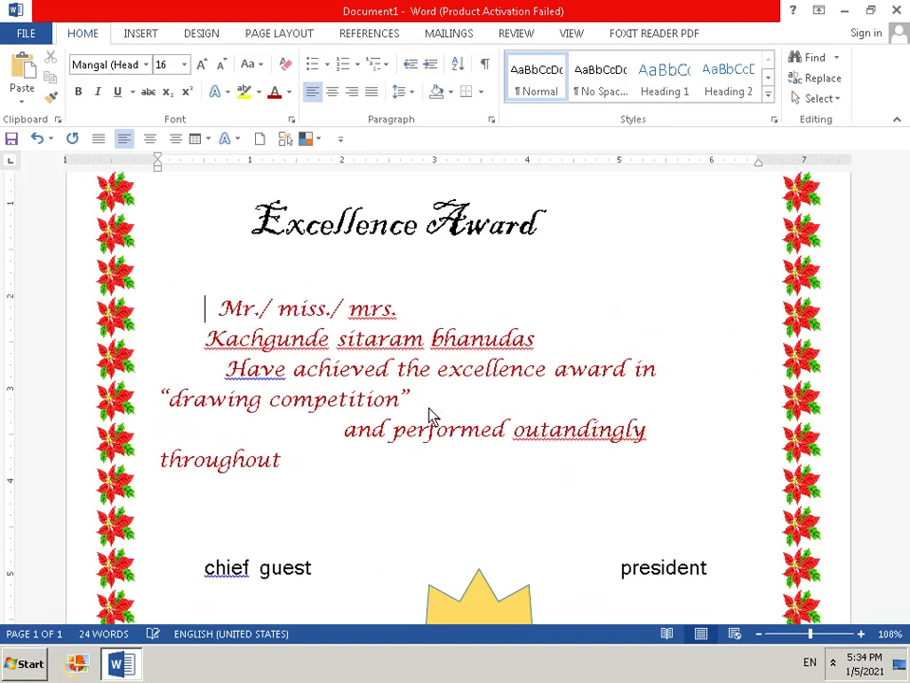
key("BackSpace")
key("BackSpace")
key("BackSpace")
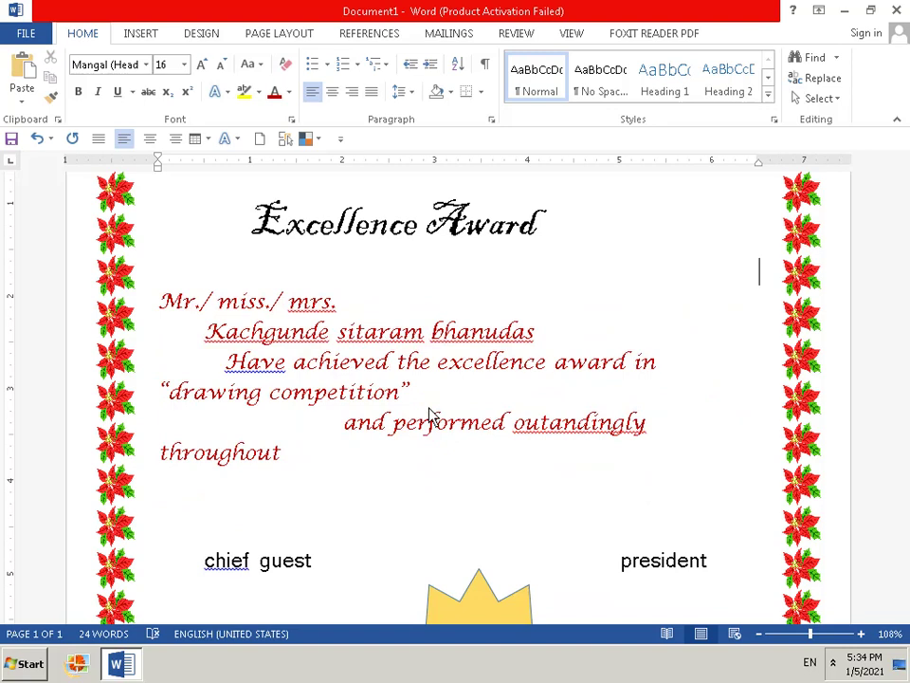
key("Down")
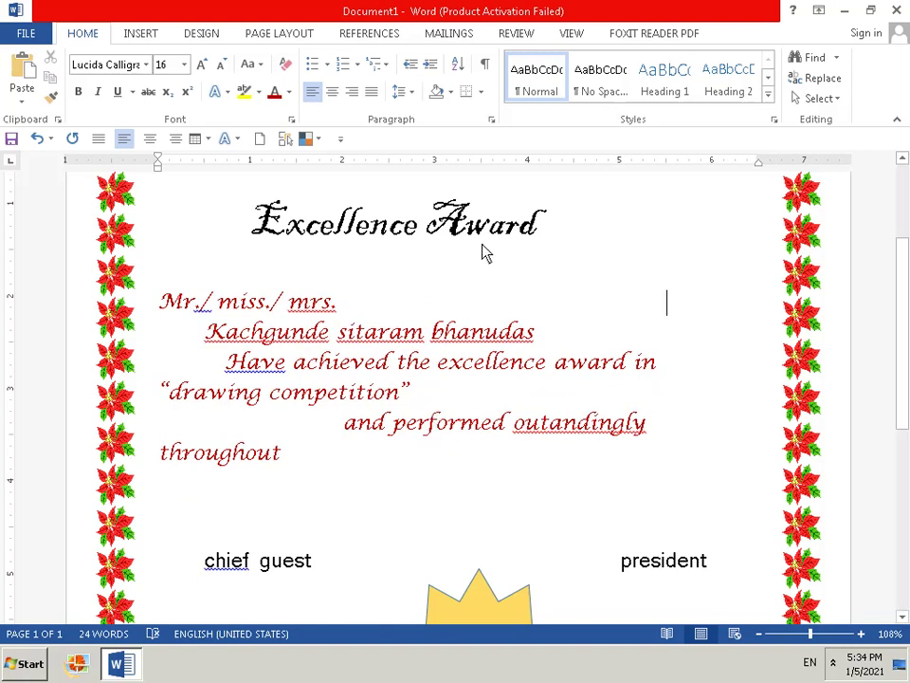
Centre the red body text and remove the empty line and leading space below the title
left_click_drag(216, 302, 292, 452)
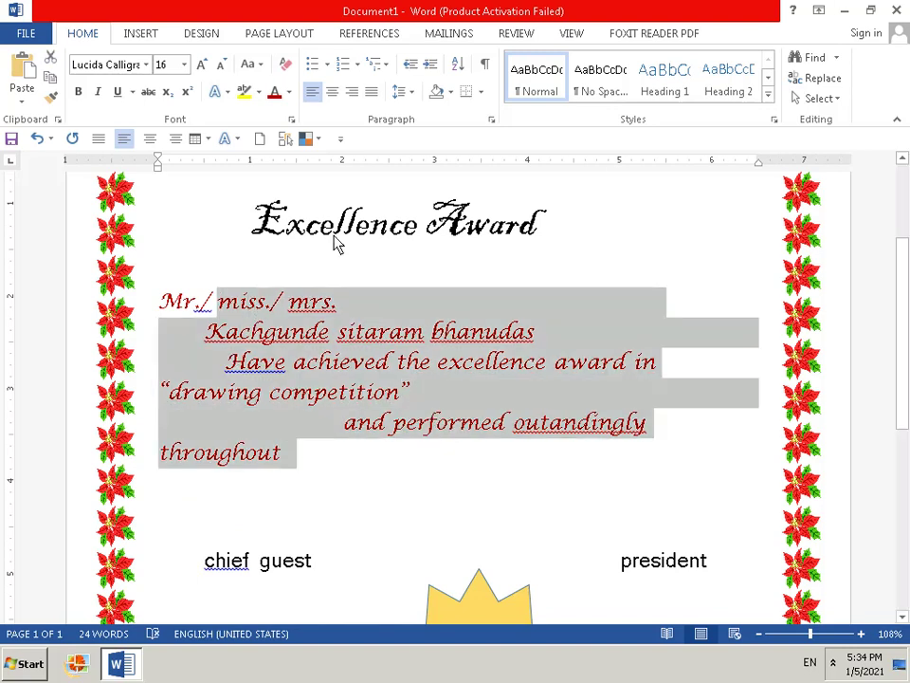
left_click(332, 93)
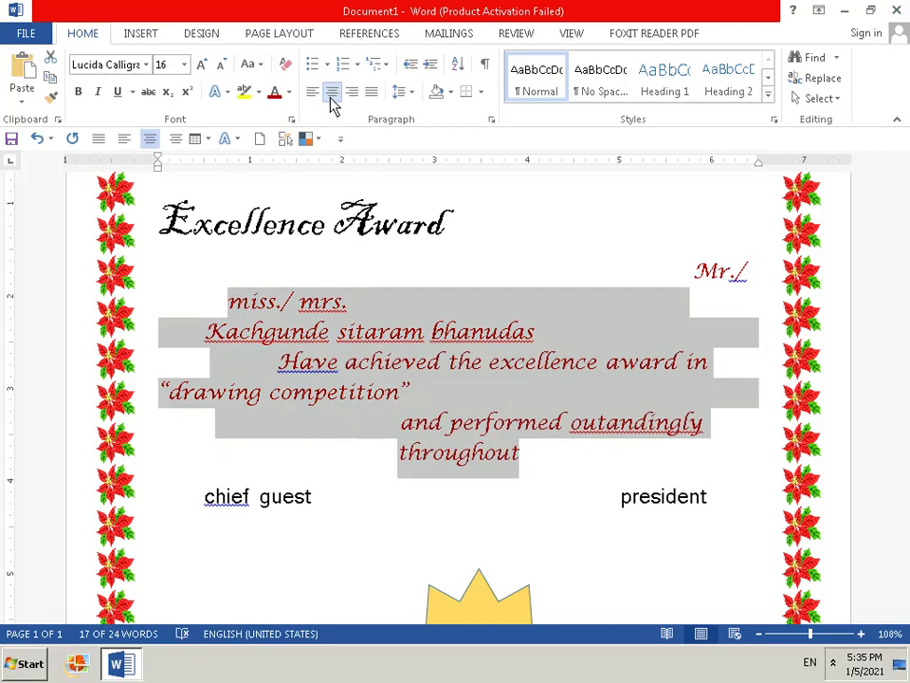
left_click(556, 264)
key("Return")
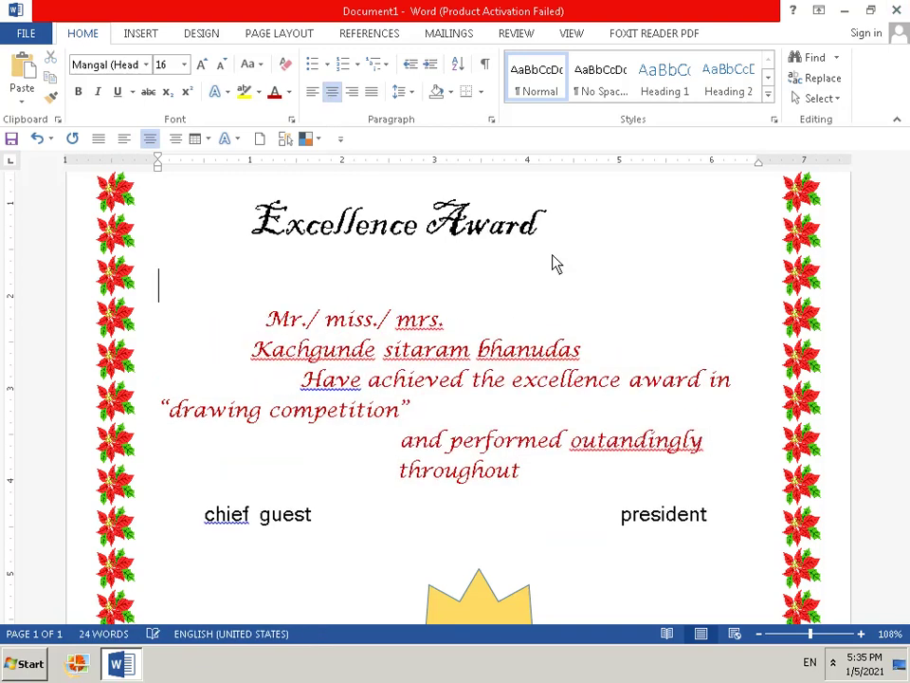
key("Delete")
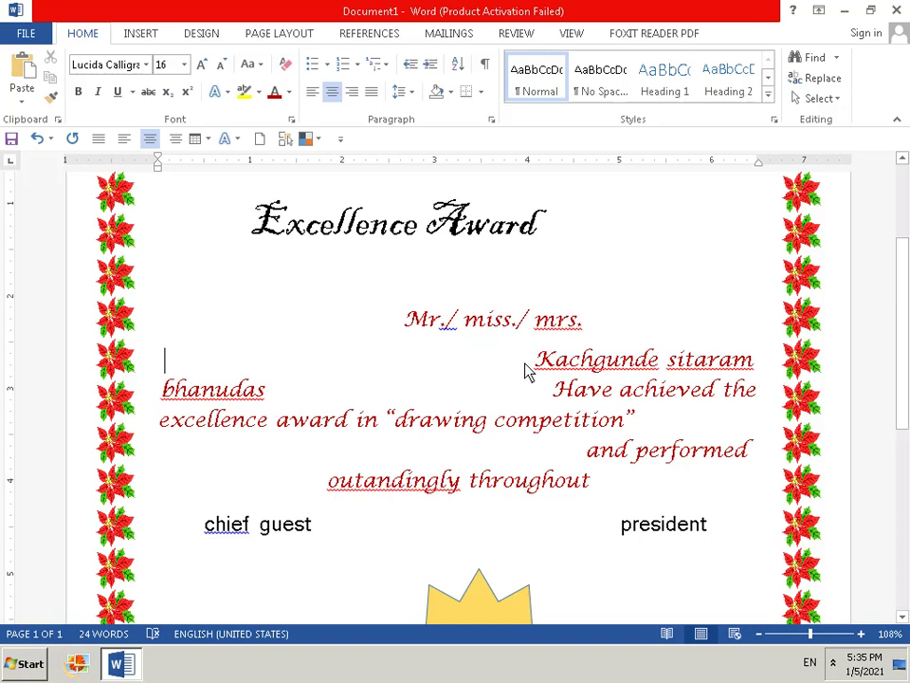
key("Delete")
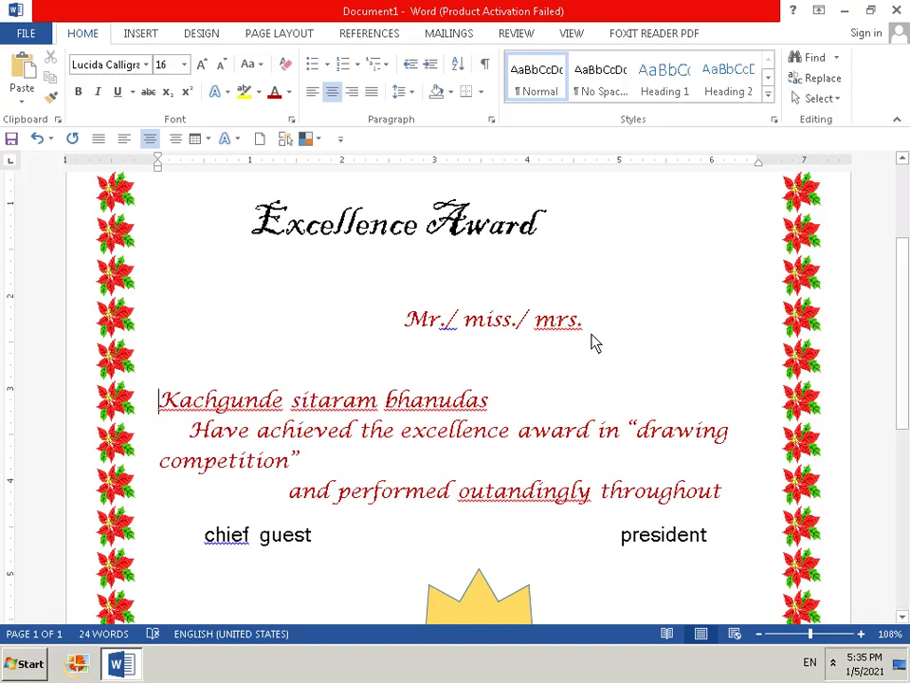
Remove the gaps after 'mrs.' and the name, putting the achievement sentence on its own line
left_click_drag(591, 343, 679, 361)
key("Delete")
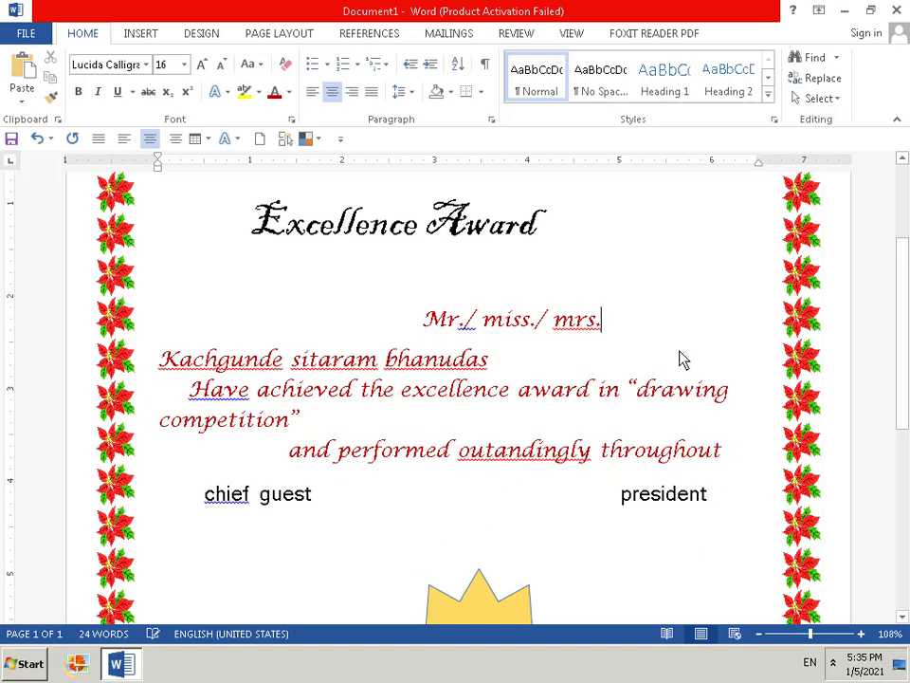
left_click_drag(572, 373, 727, 368)
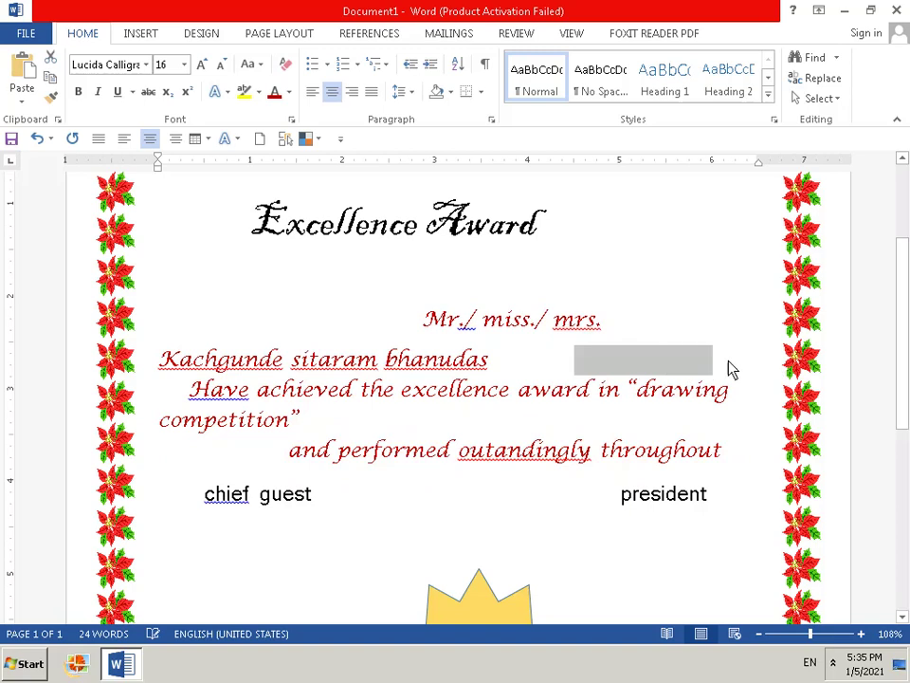
left_click(750, 368)
left_click_drag(503, 363, 749, 373)
key("Delete")
key("Return")
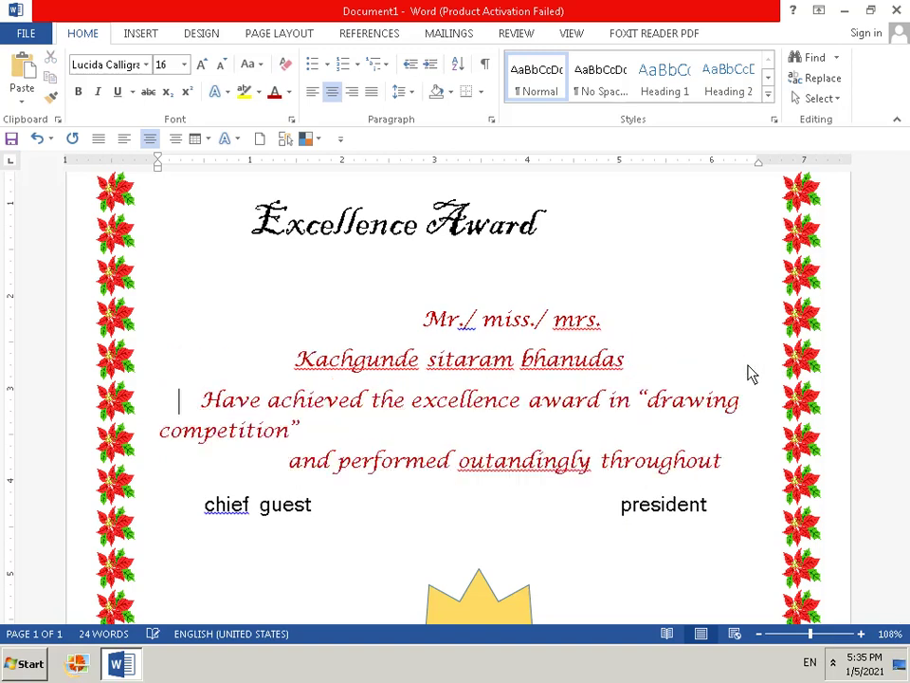
Delete the blank space after 'competition”' and put the 'and performed' line on its own line
mouse_move(305, 431)
left_mouse_down()
mouse_move(395, 439)
mouse_move(563, 427)
mouse_move(675, 433)
left_mouse_up()
left_click(675, 433)
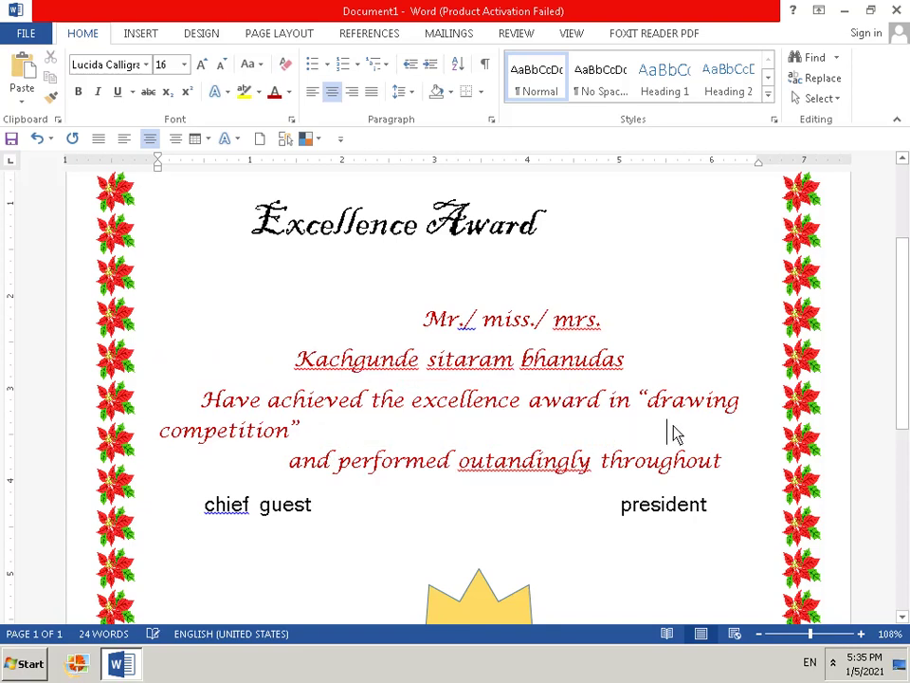
key("Delete")
key("Return")
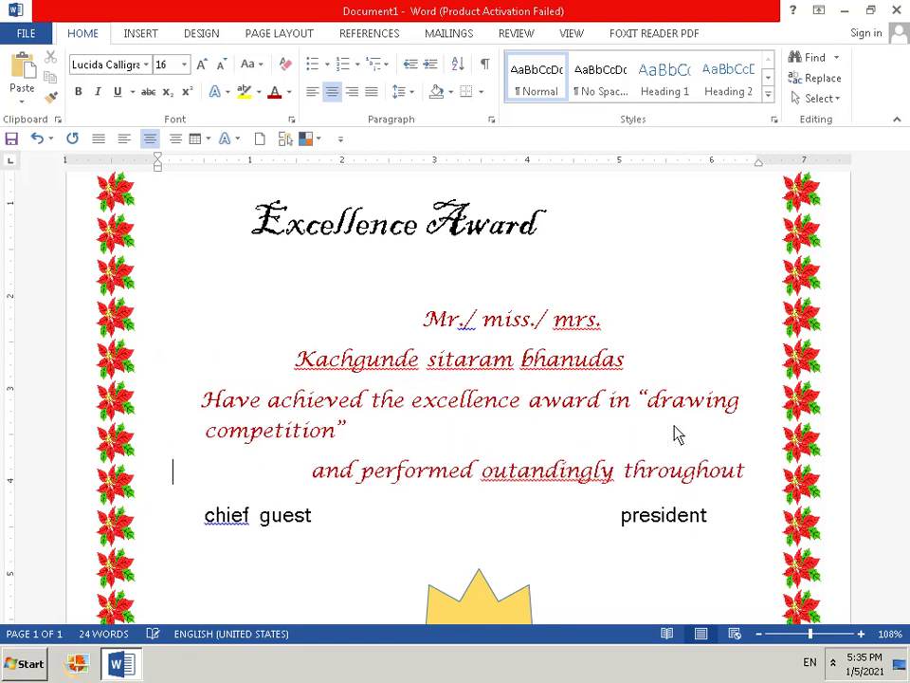
key("Delete")
key("Delete")
key("Delete")
key("Delete")
key("Delete")
key("Delete")
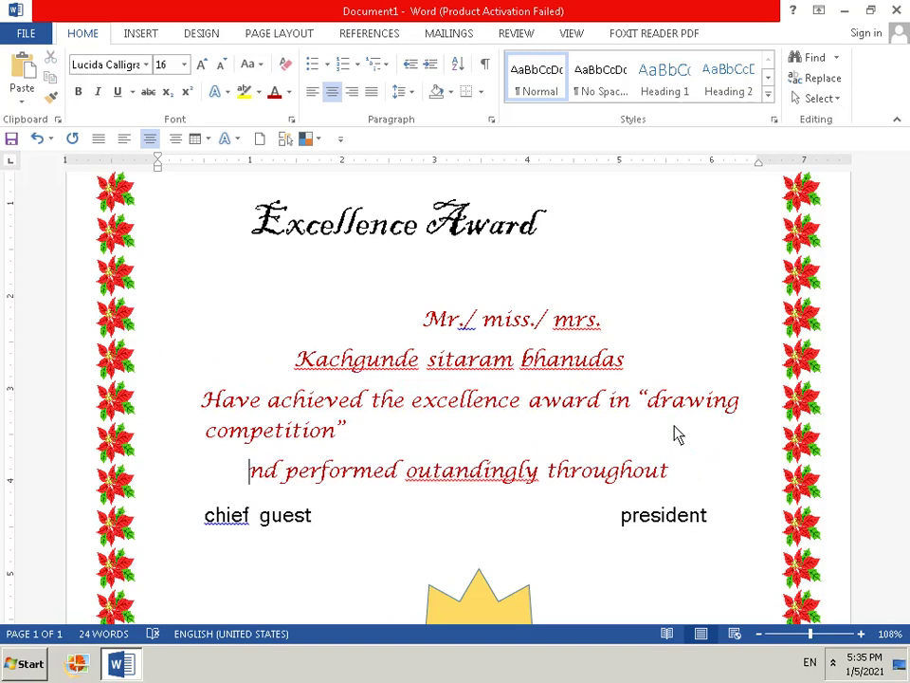
left_click_drag(352, 432, 623, 441)
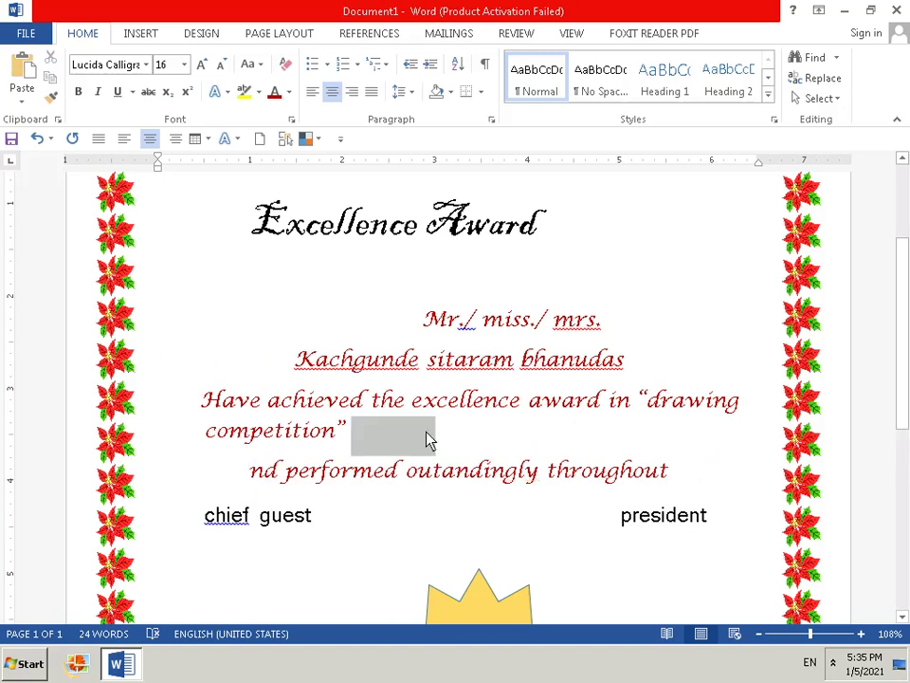
key("Delete")
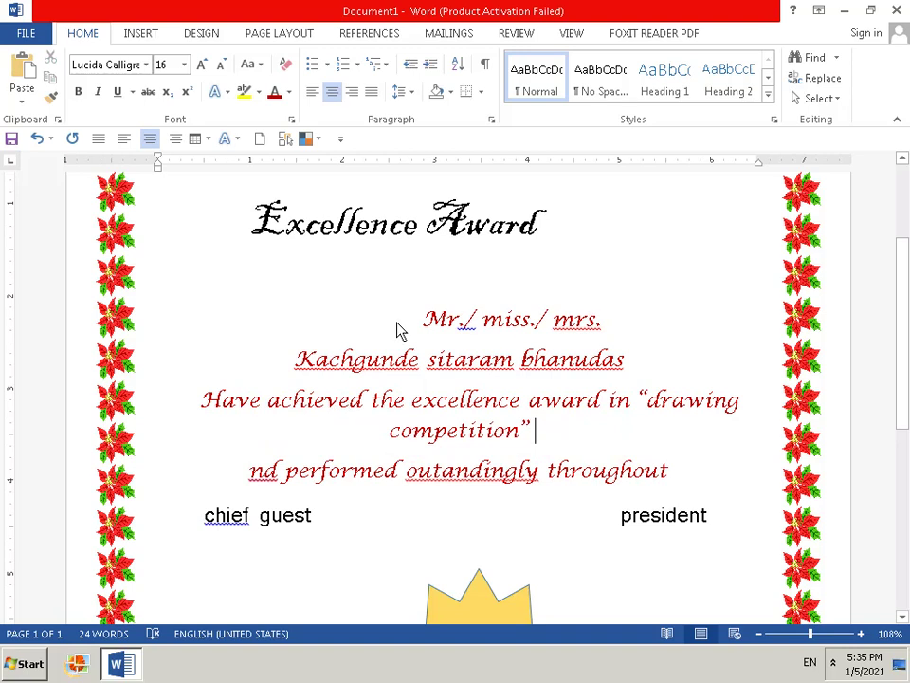
Re-centre the 'Excellence Award' title
left_click(406, 233)
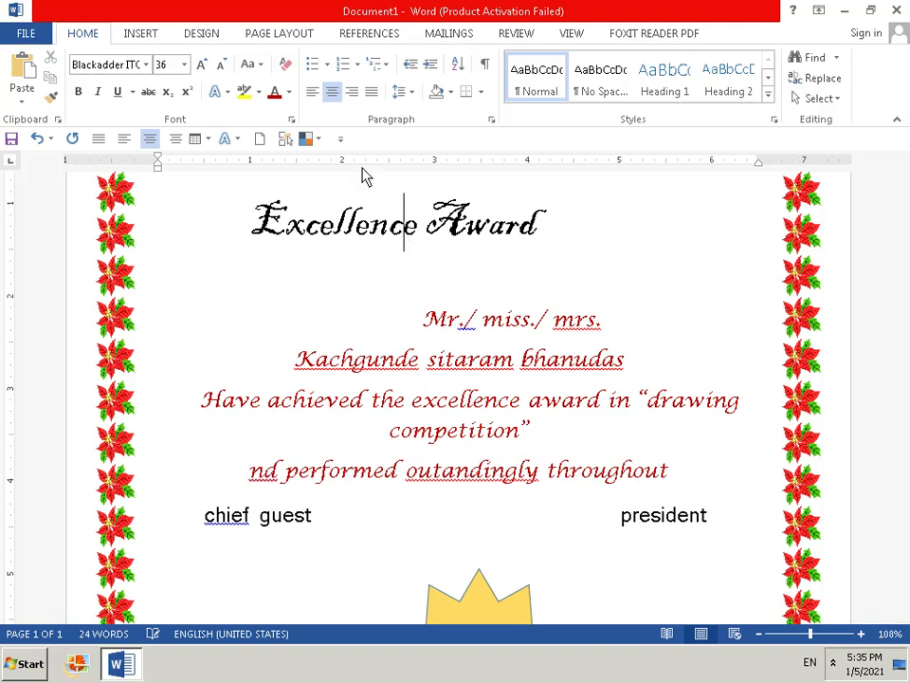
left_click(312, 92)
left_click(334, 93)
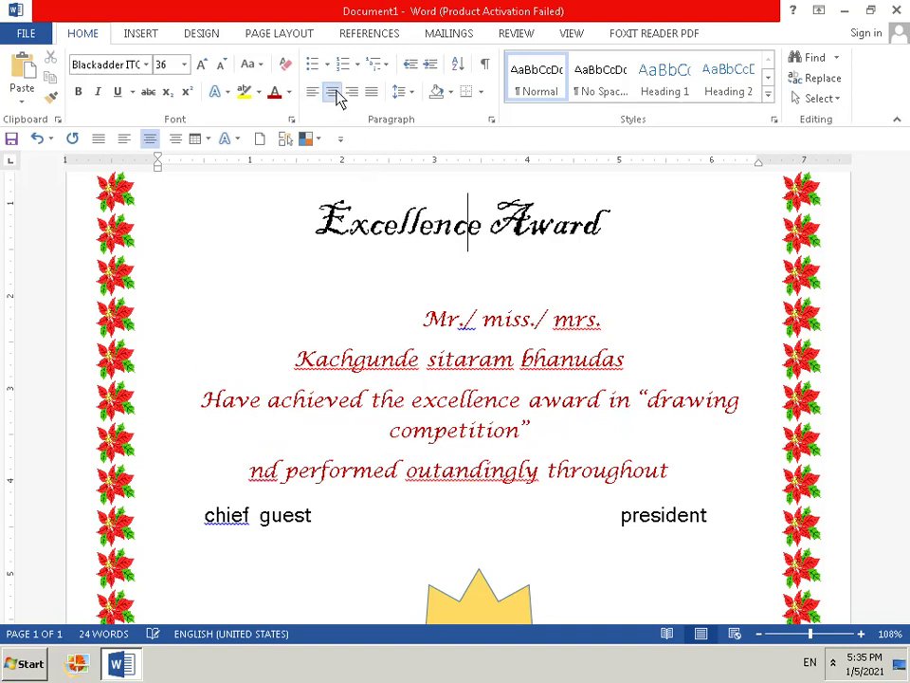
left_click(508, 285)
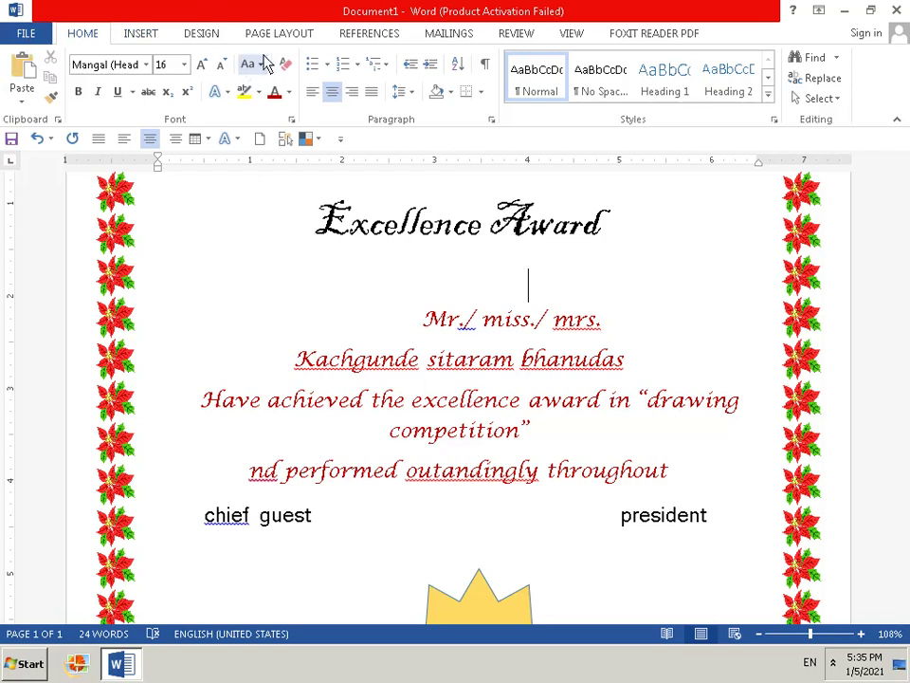
left_click(134, 39)
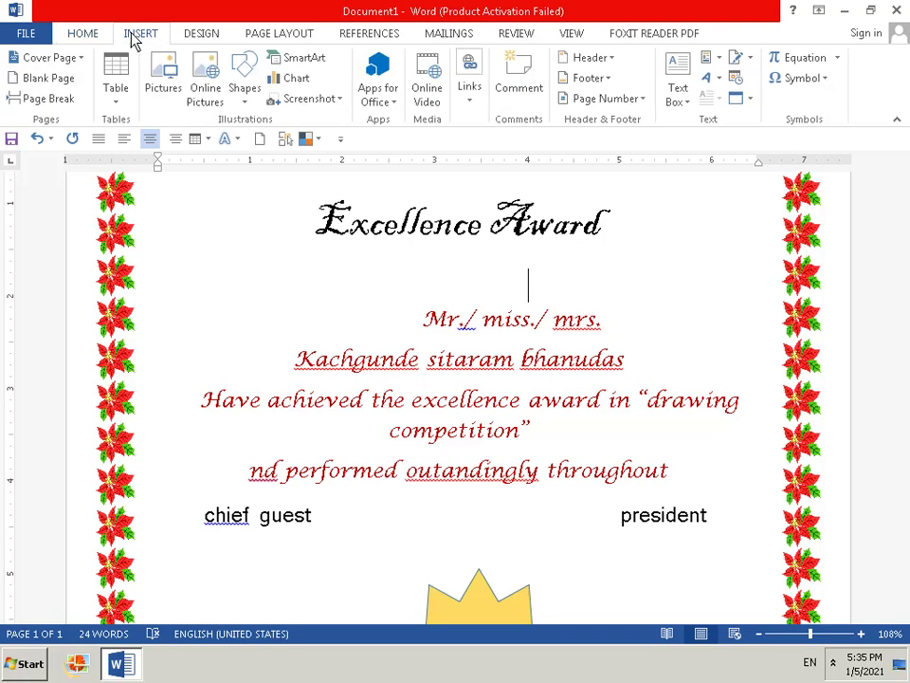
left_click(245, 88)
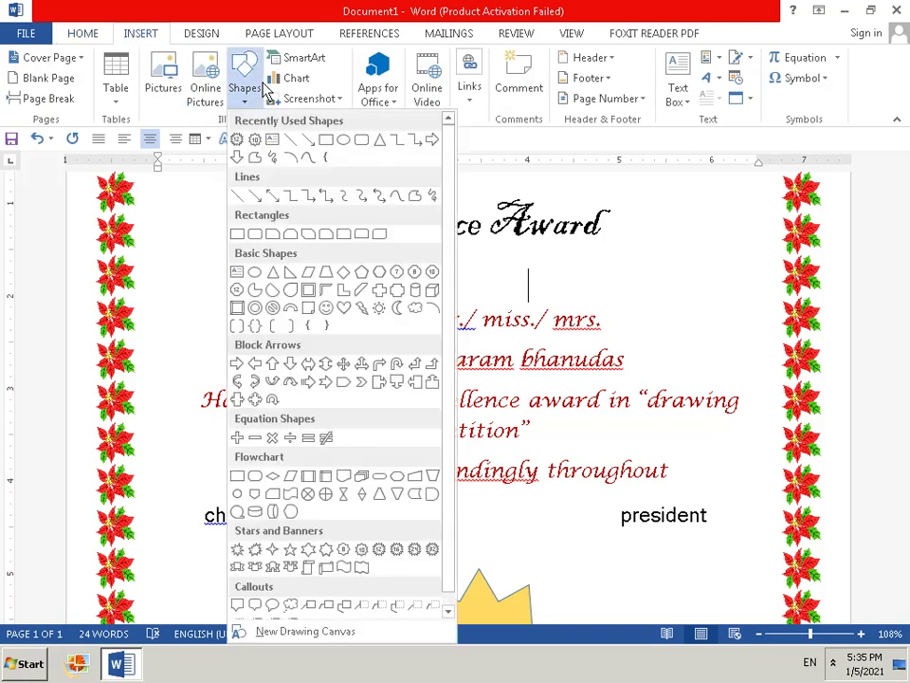
left_click(375, 142)
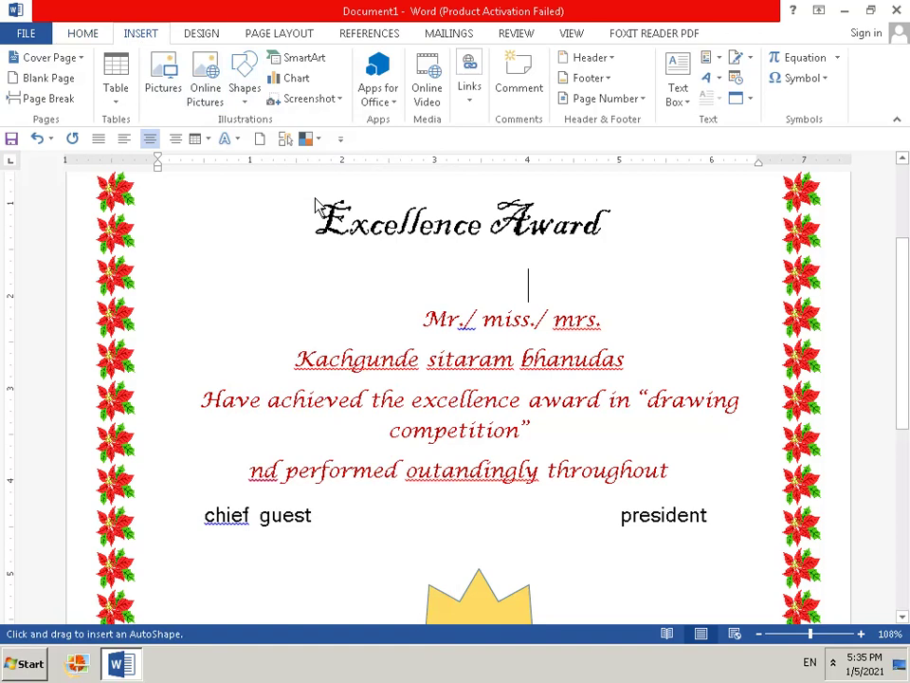
key("Escape")
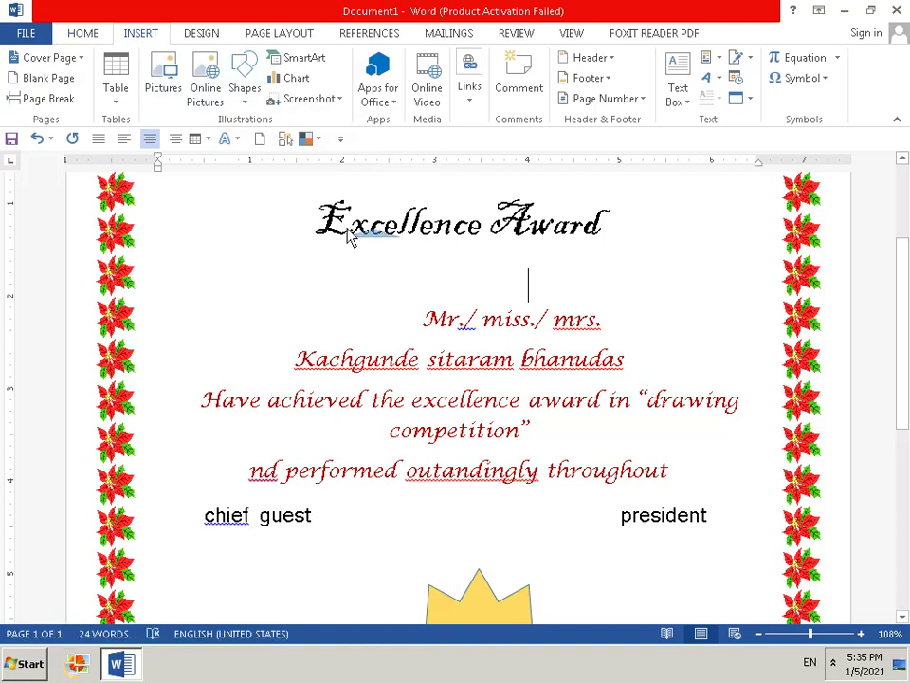
mouse_move(348, 237)
left_mouse_down()
mouse_move(296, 294)
mouse_move(297, 322)
left_mouse_up()
key("Delete")
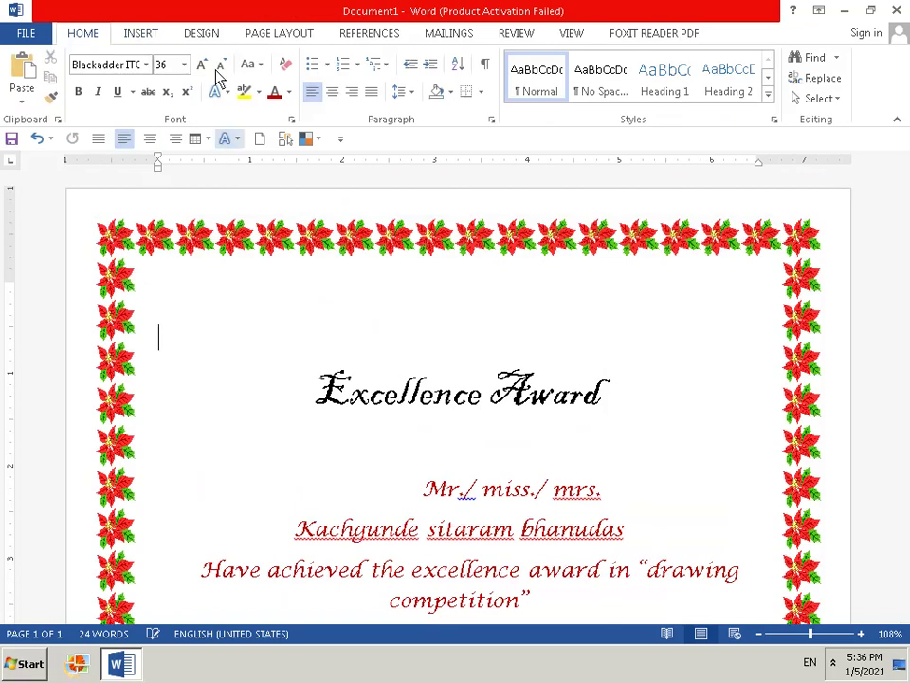
left_click(139, 34)
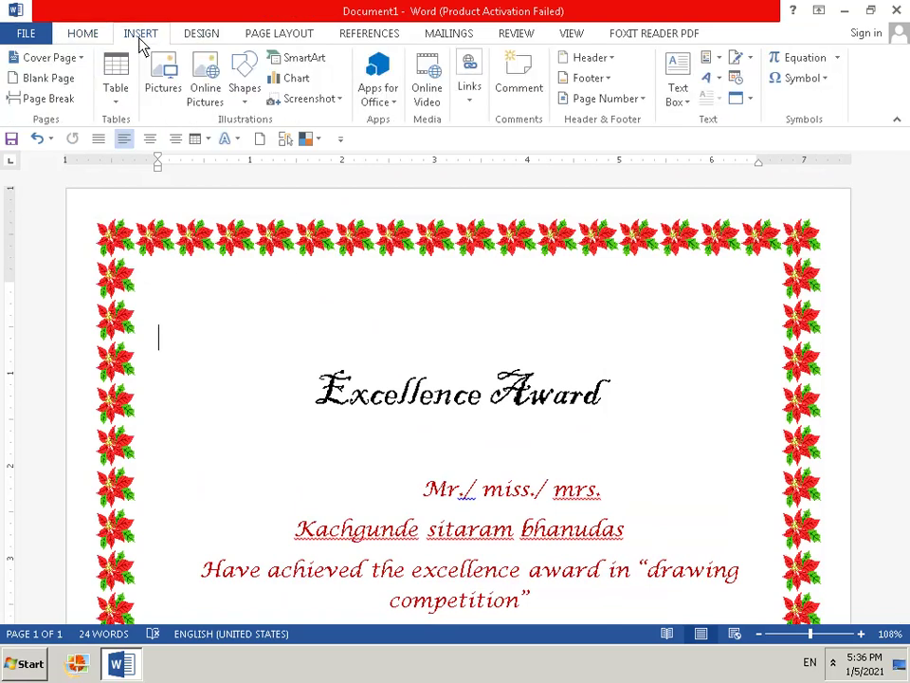
left_click(246, 95)
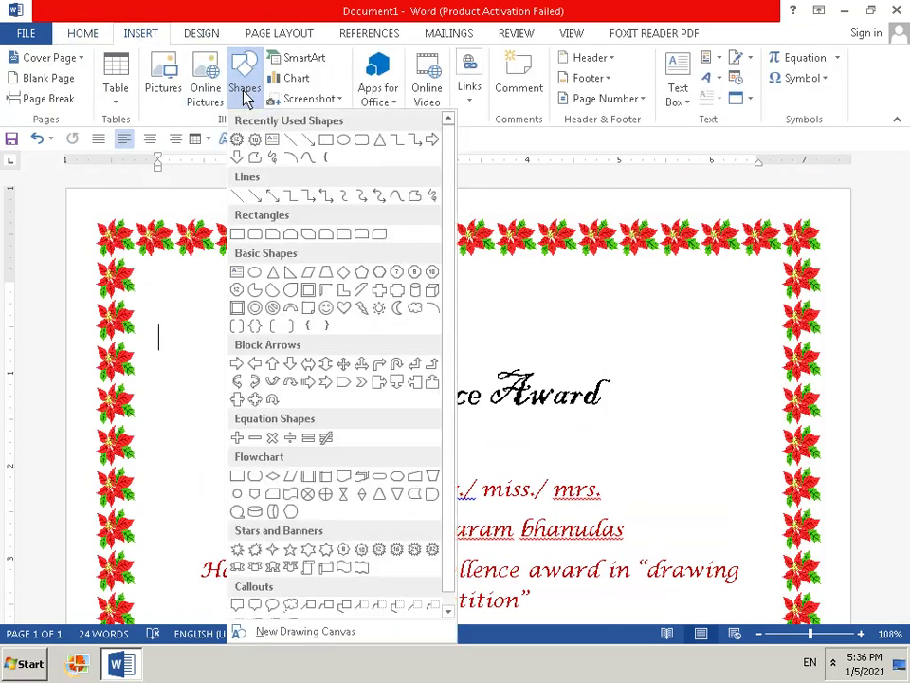
left_click(361, 144)
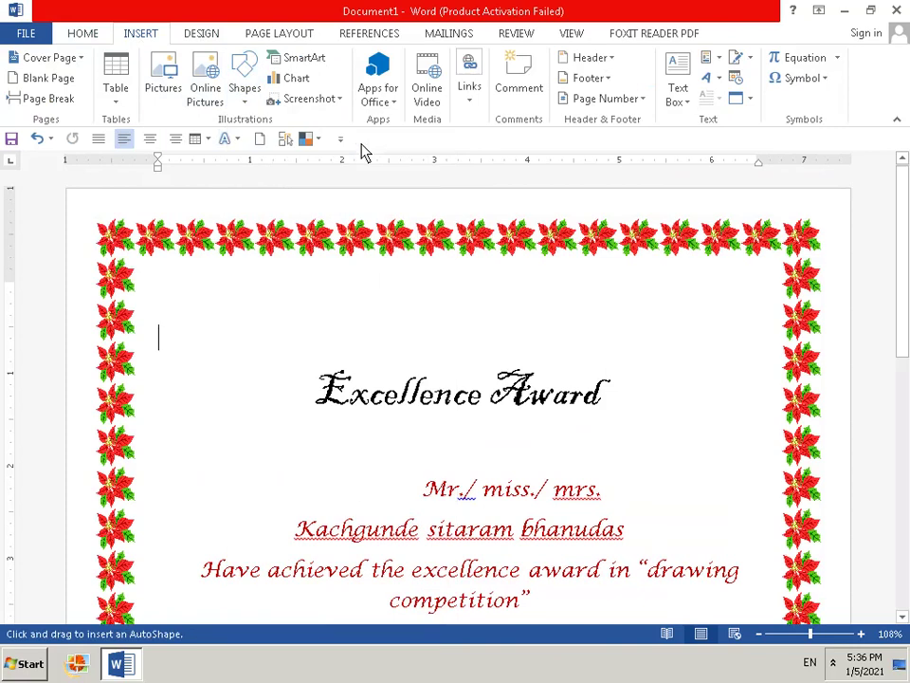
key("Escape")
left_click_drag(310, 350, 650, 458)
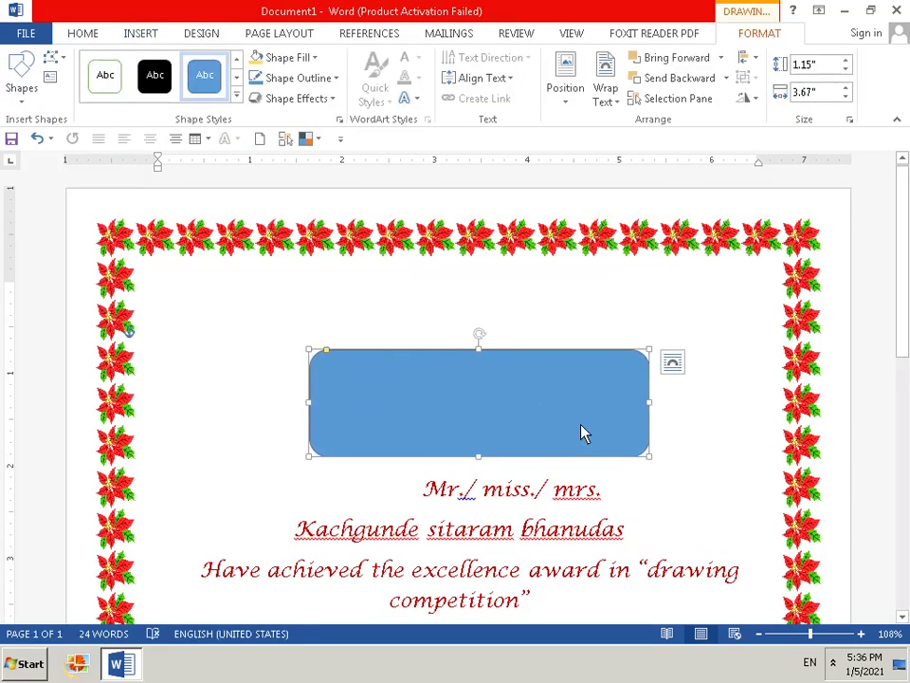
right_click(583, 433)
left_click(629, 470)
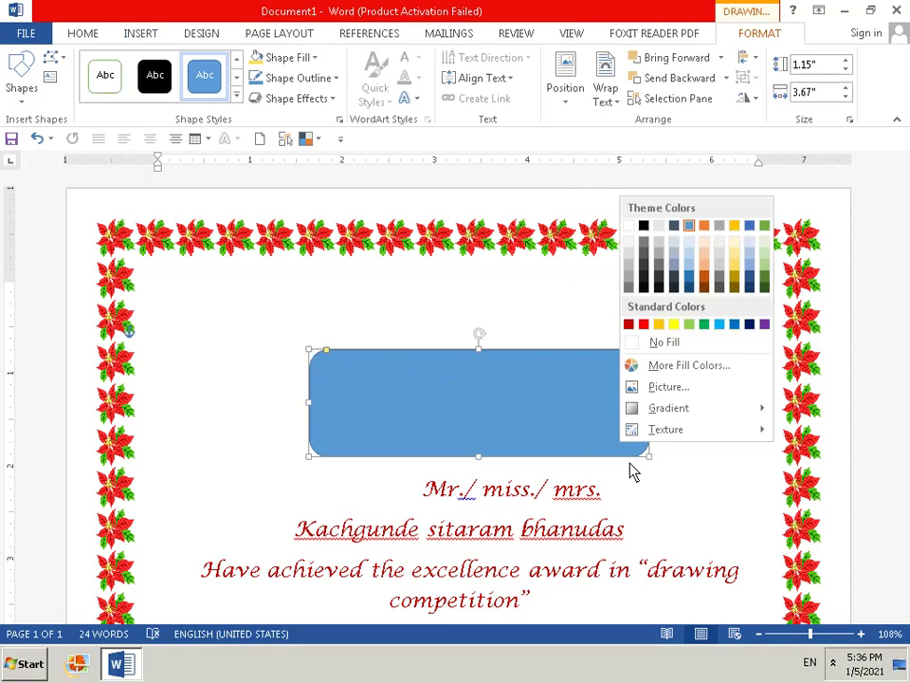
left_click(718, 494)
key("Delete")
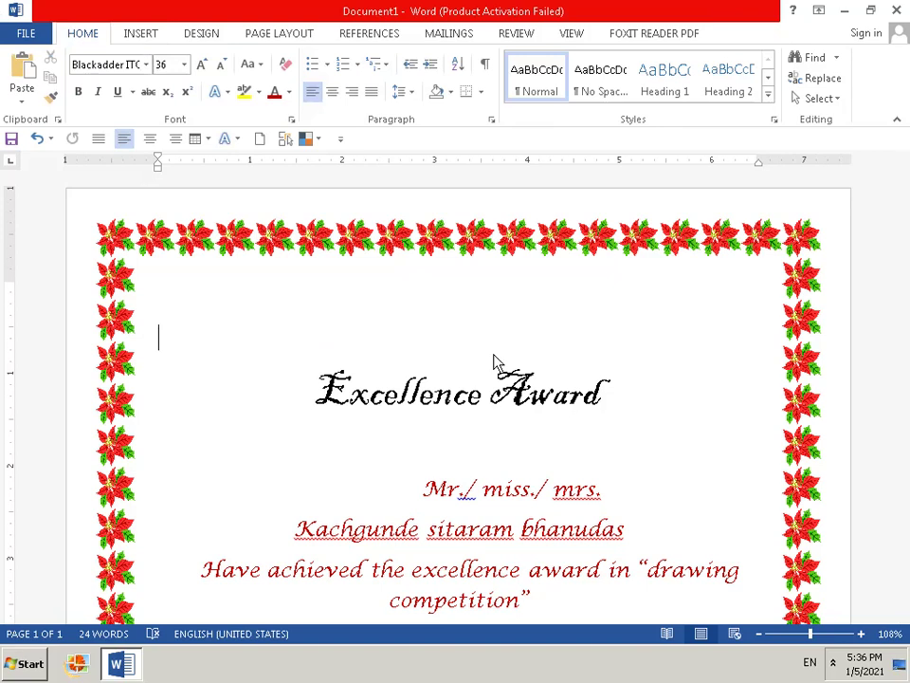
left_click(834, 662)
left_click(833, 592)
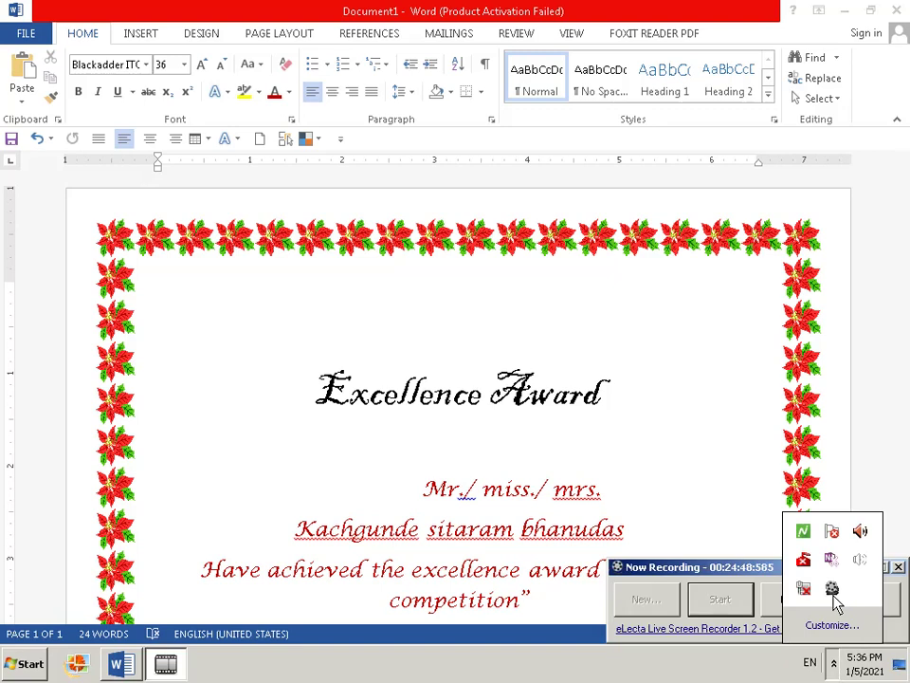